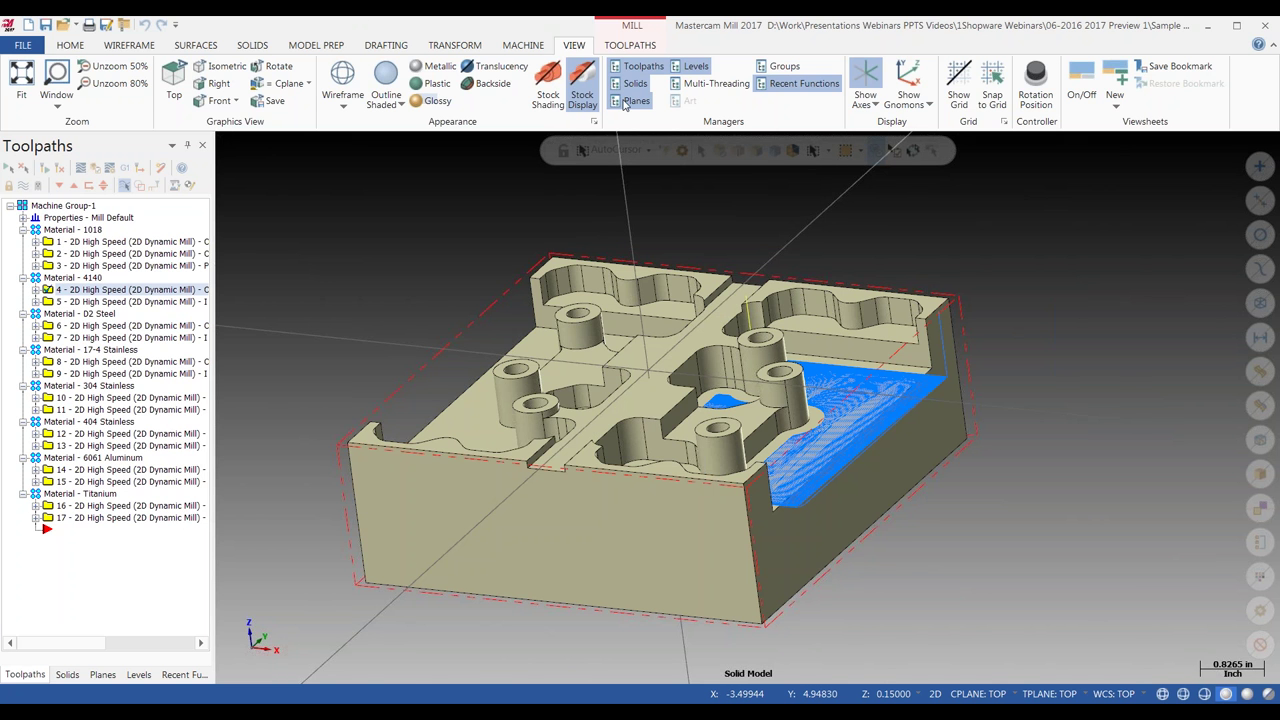
# View the current file's information, the recent documents and the recent folders available for opening files.
pyautogui.click(70, 46)
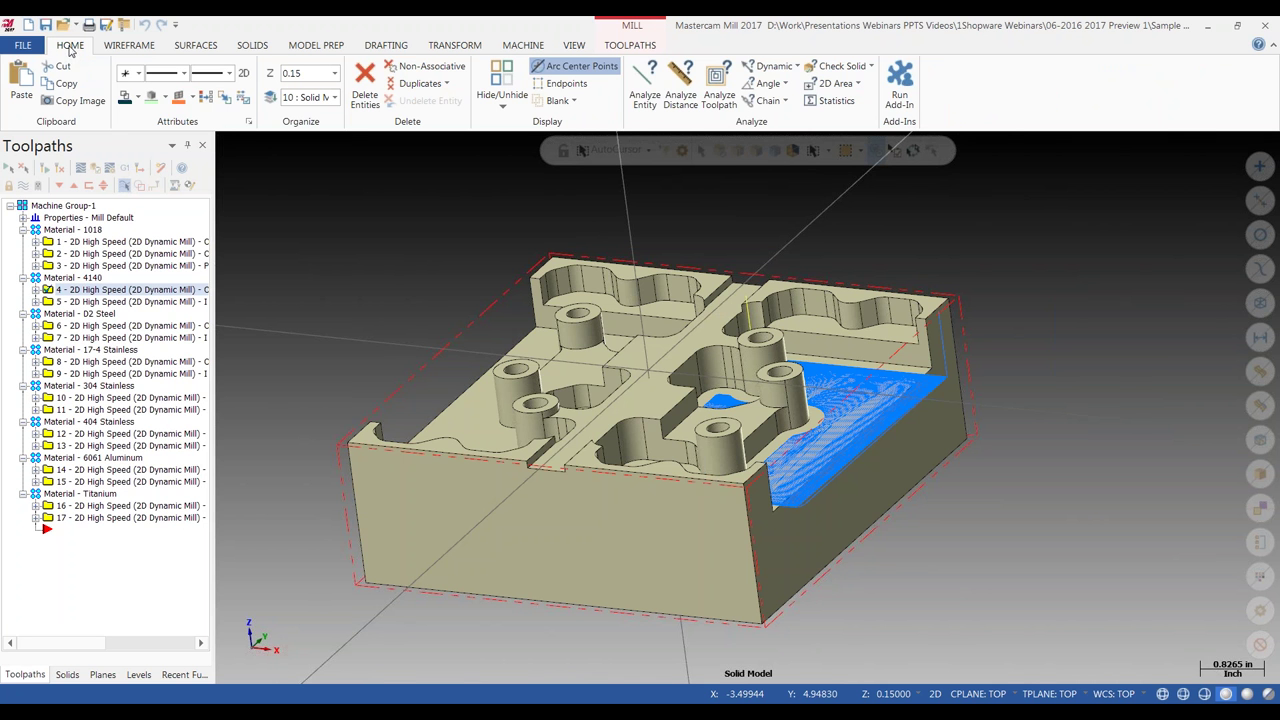
pyautogui.click(22, 47)
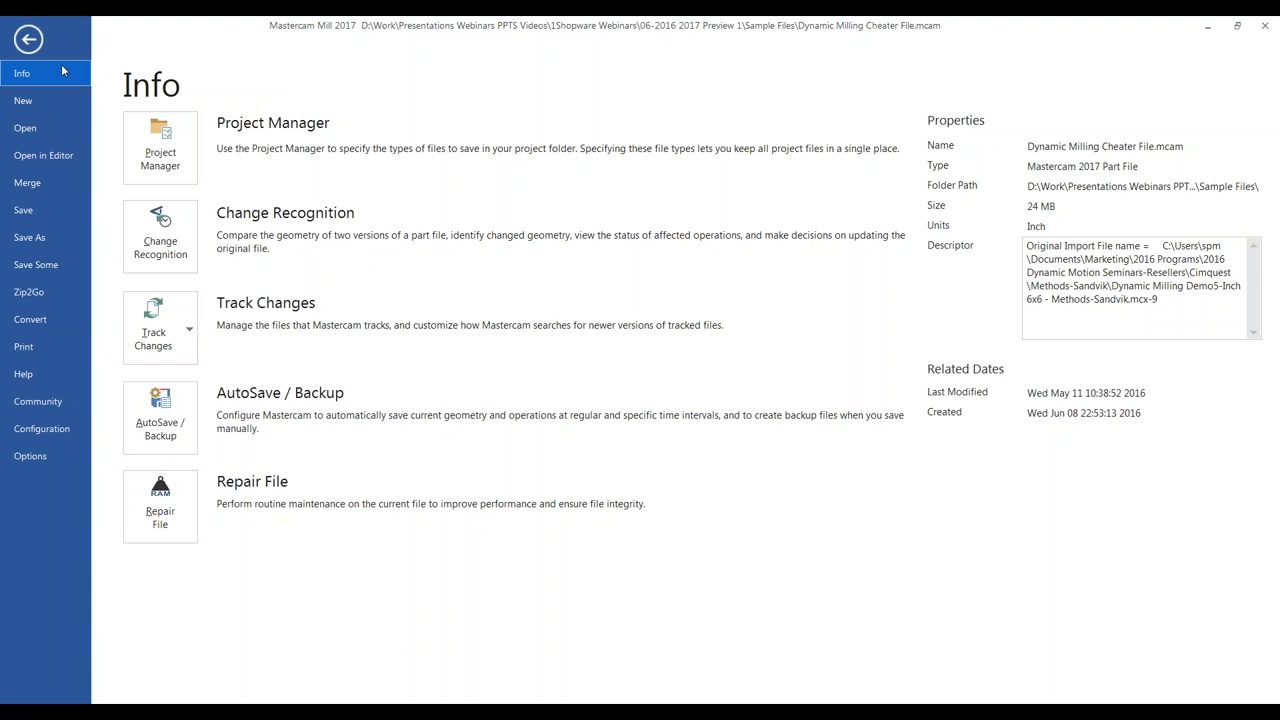
pyautogui.click(34, 129)
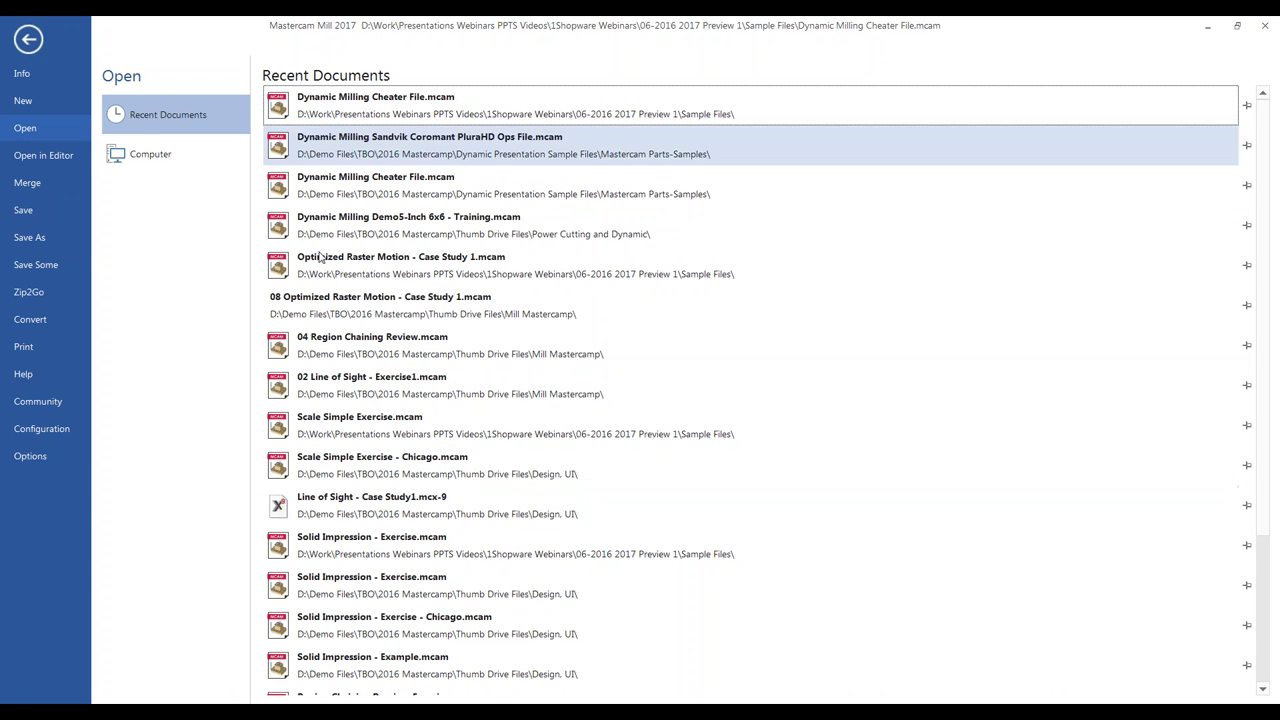
pyautogui.click(153, 158)
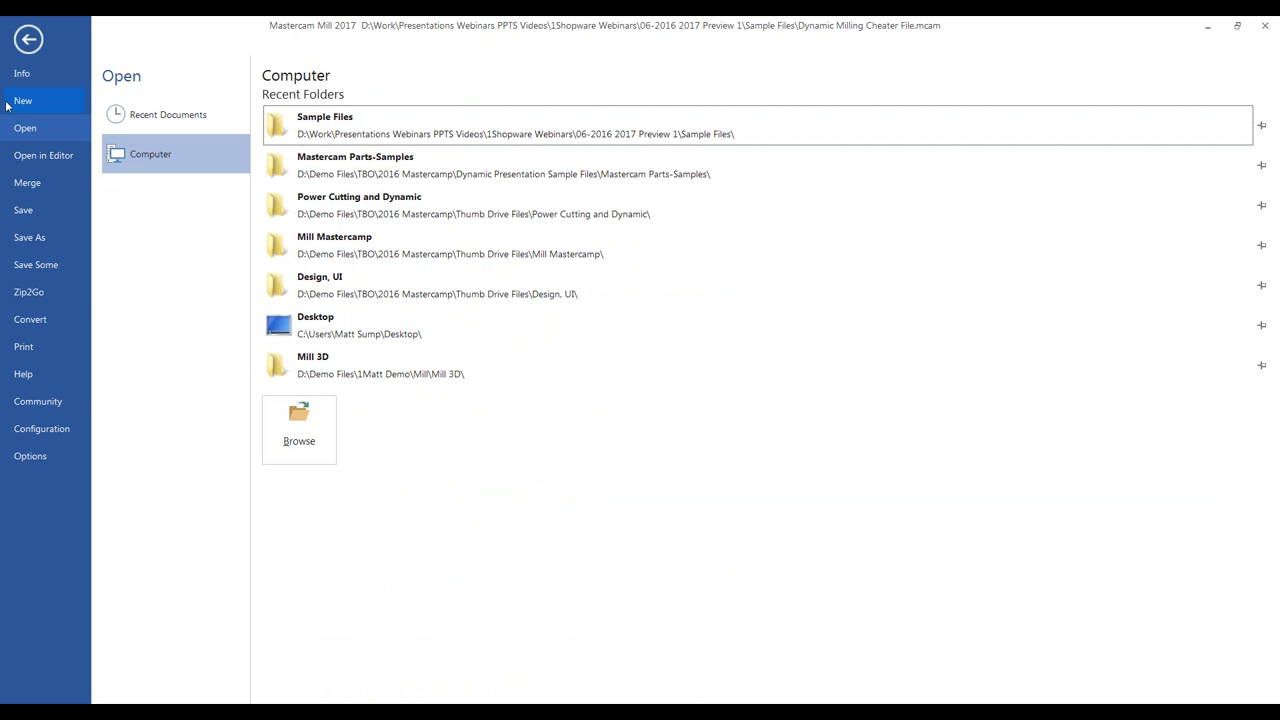
# Review the Start / Exit settings in System Configuration, then close it without changes.
pyautogui.click(42, 430)
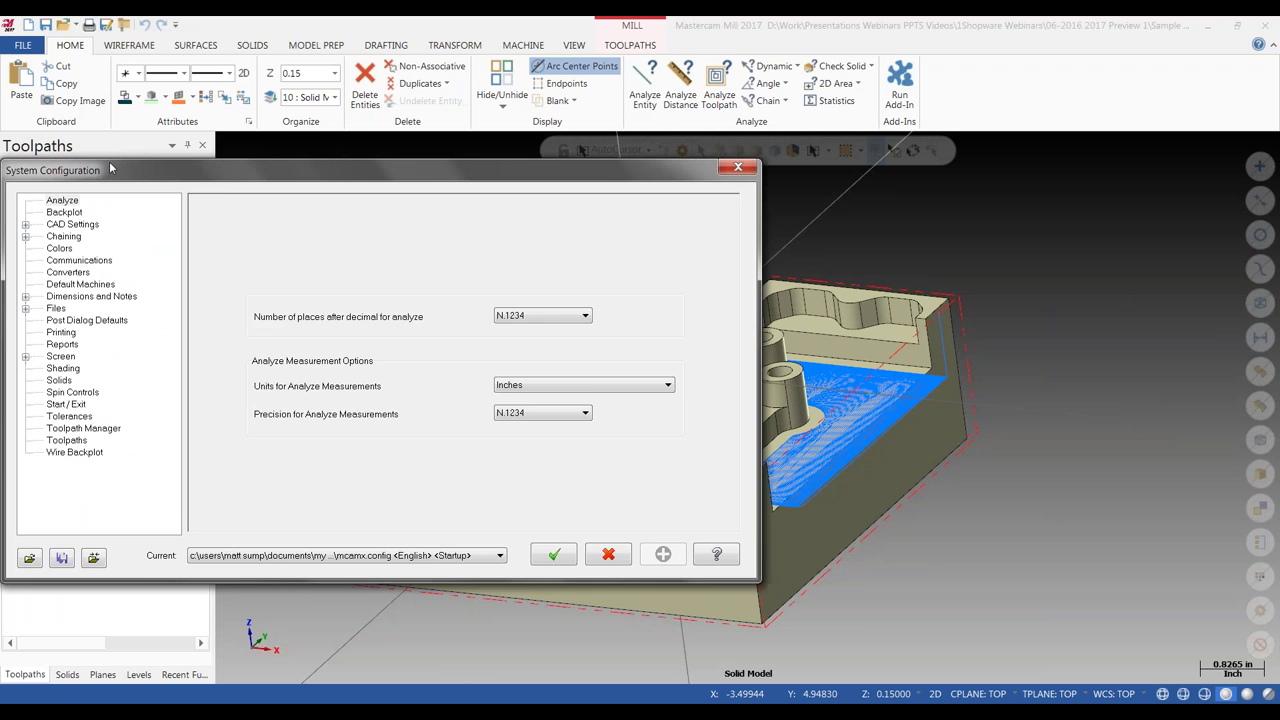
pyautogui.moveTo(203, 170); pyautogui.dragTo(413, 158)
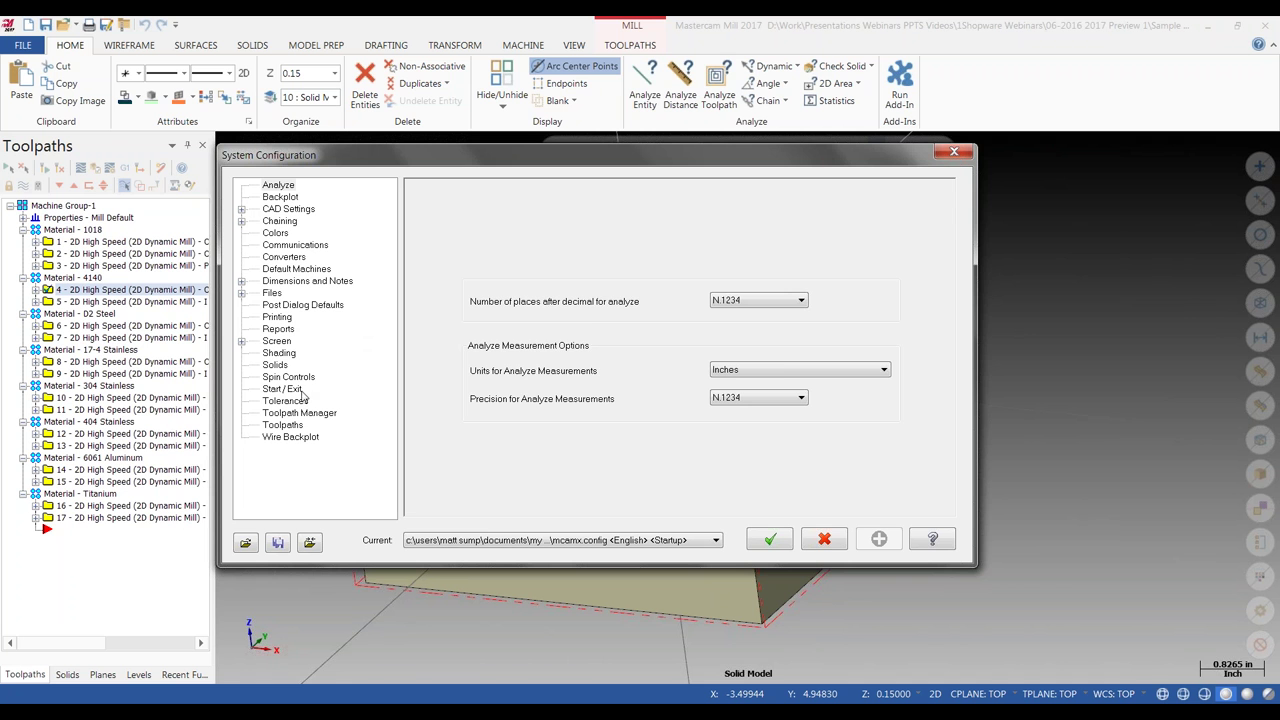
pyautogui.click(292, 391)
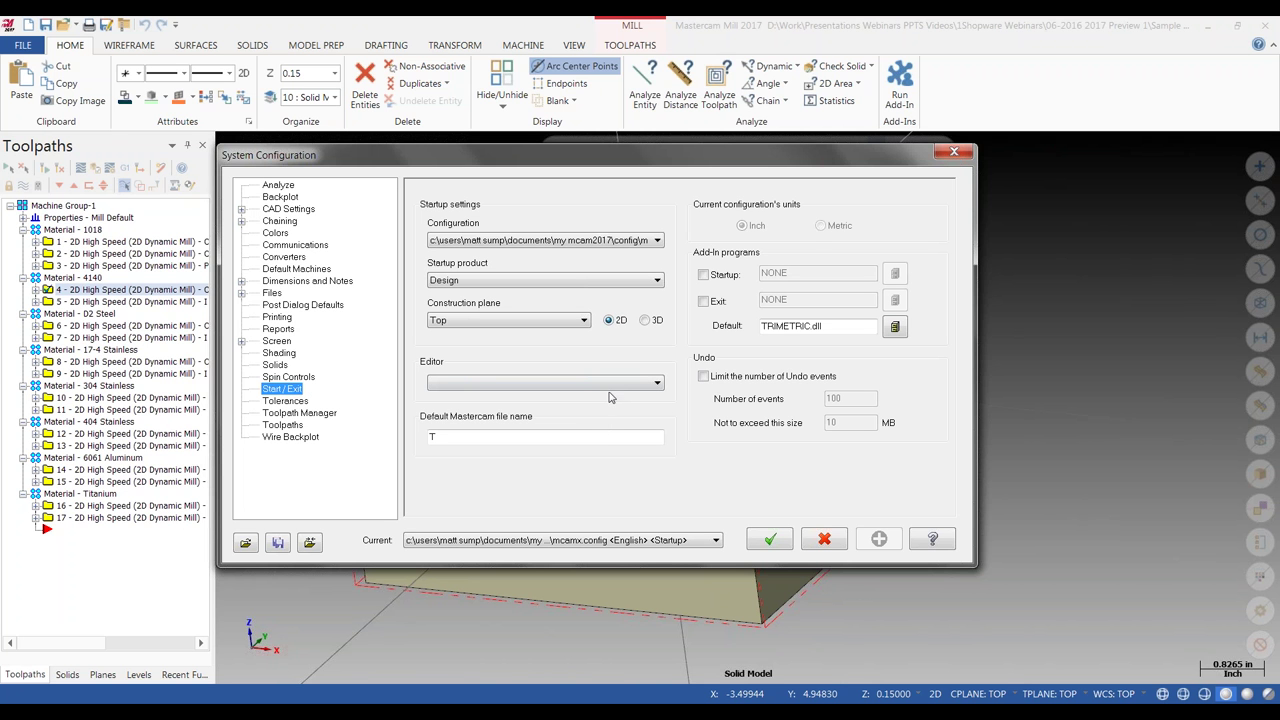
pyautogui.click(951, 153)
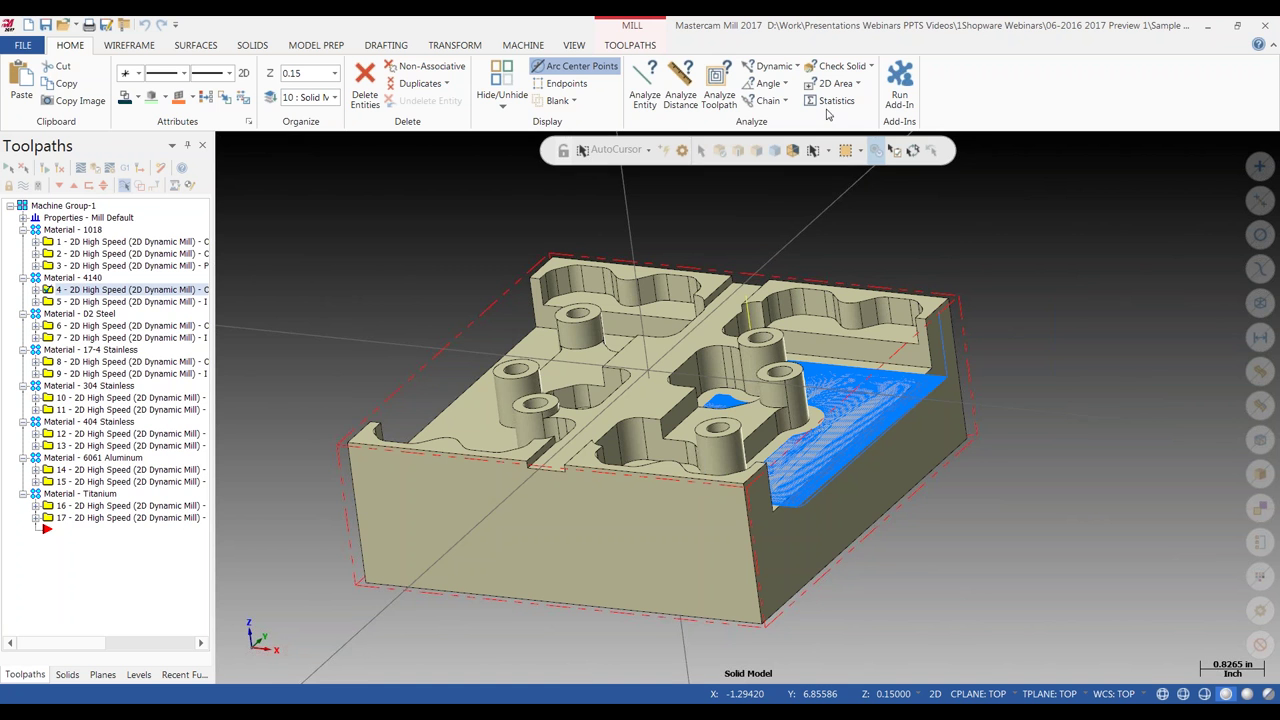
# Minimize the ribbon and set the manager panels to auto-hide, calling up the surface commands and a hidden manager temporarily.
pyautogui.rightClick(944, 48)
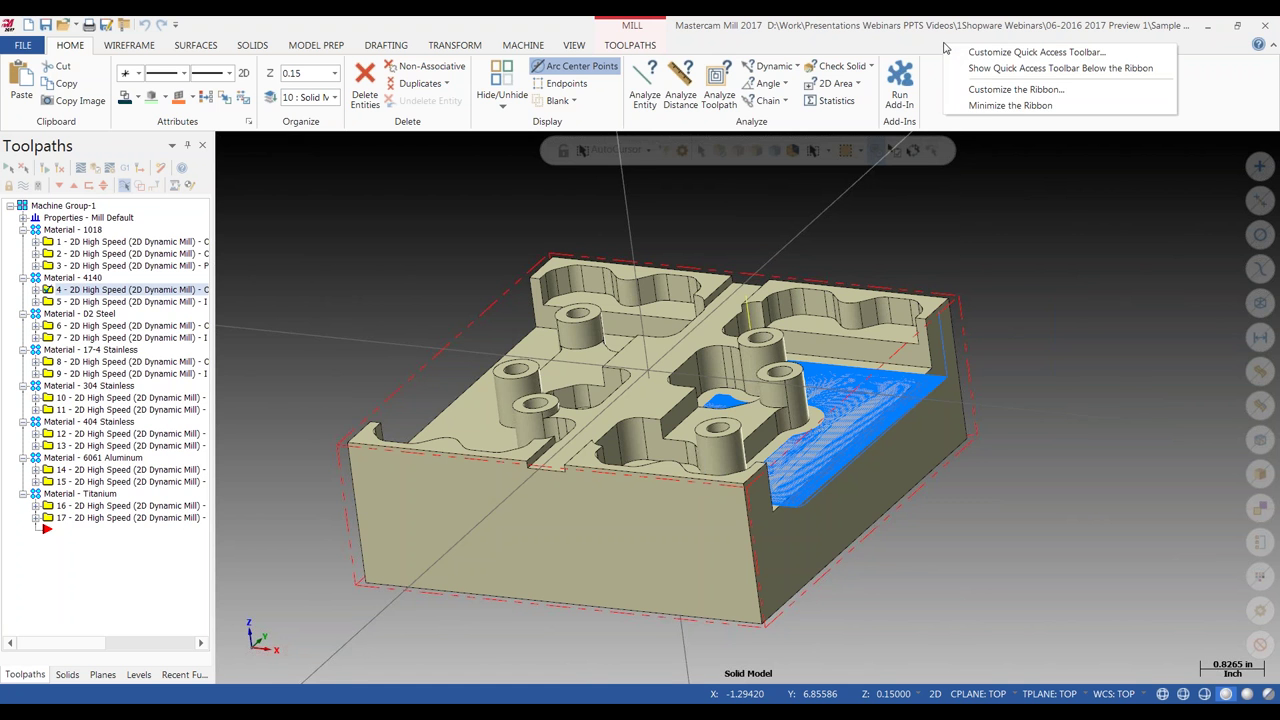
pyautogui.click(1009, 105)
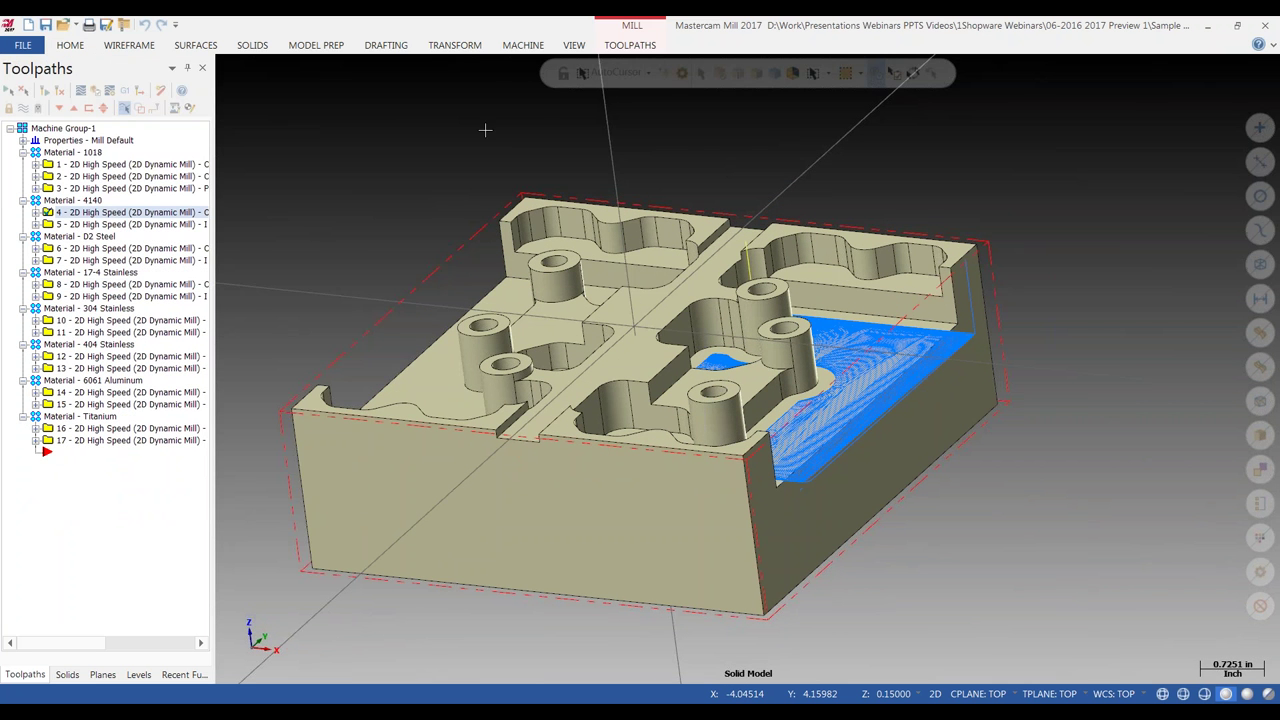
pyautogui.rightClick(116, 70)
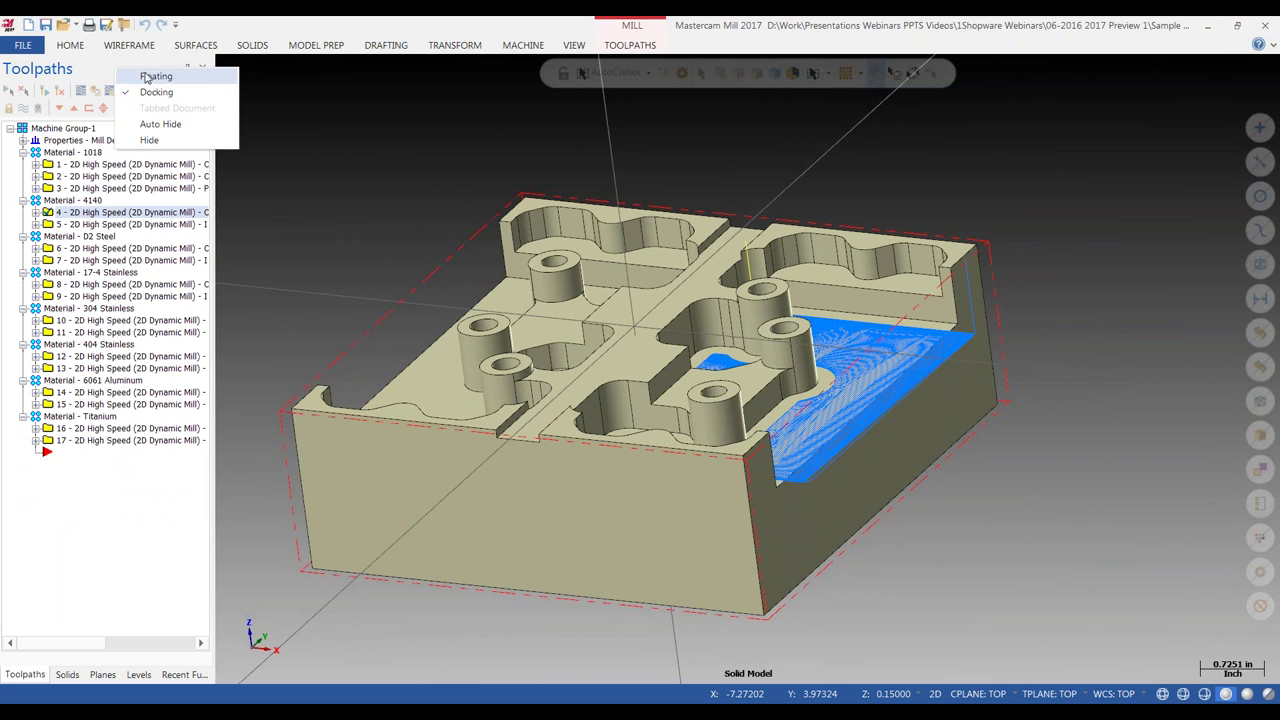
pyautogui.click(158, 125)
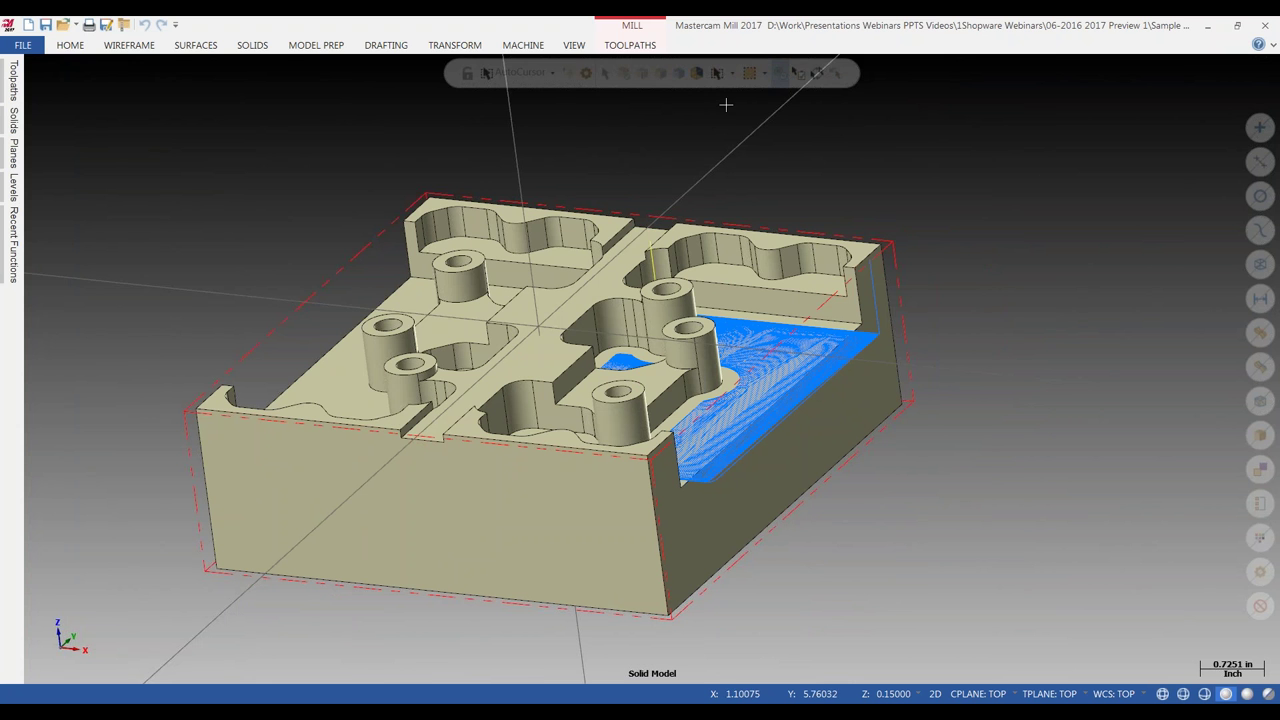
pyautogui.click(205, 47)
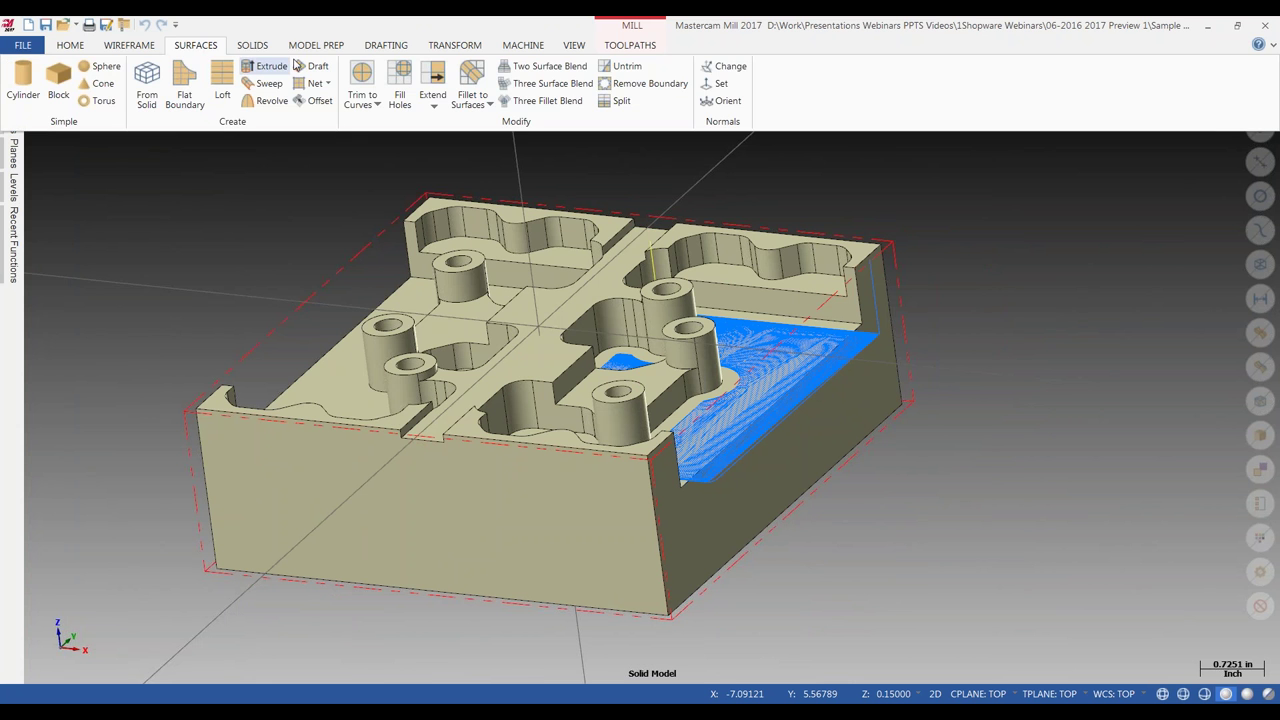
pyautogui.click(240, 170)
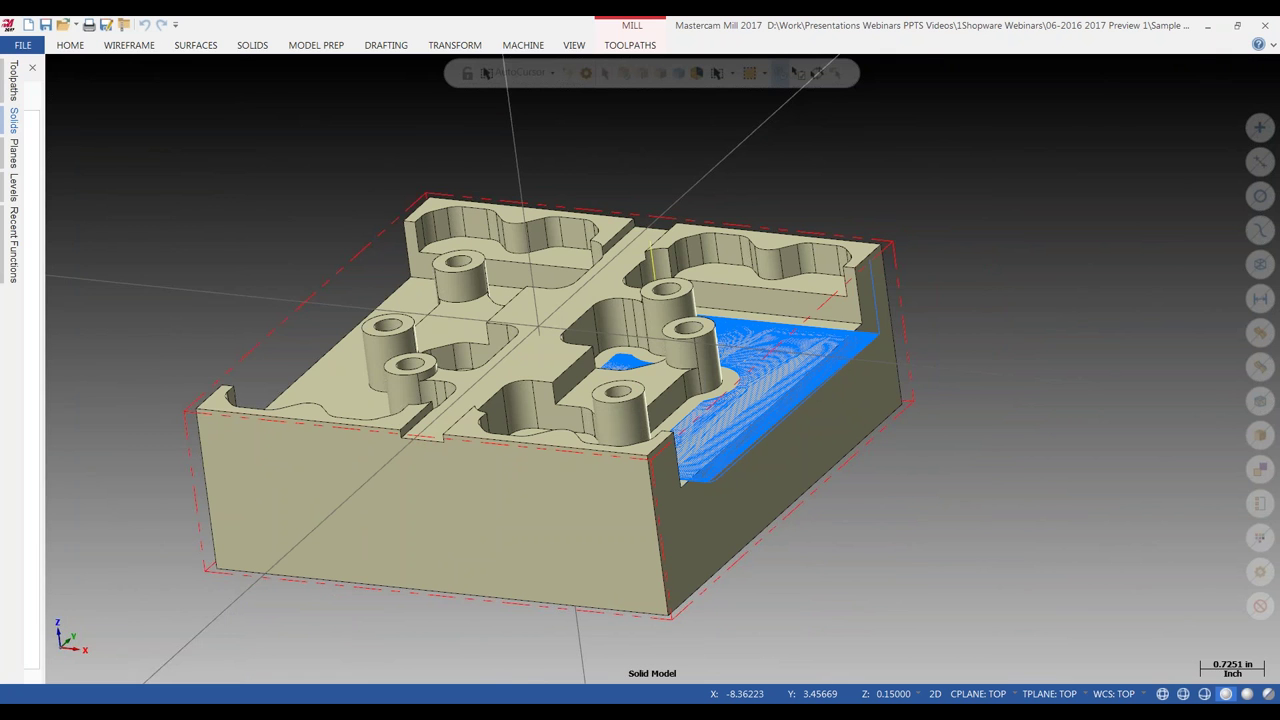
pyautogui.moveTo(14, 158)
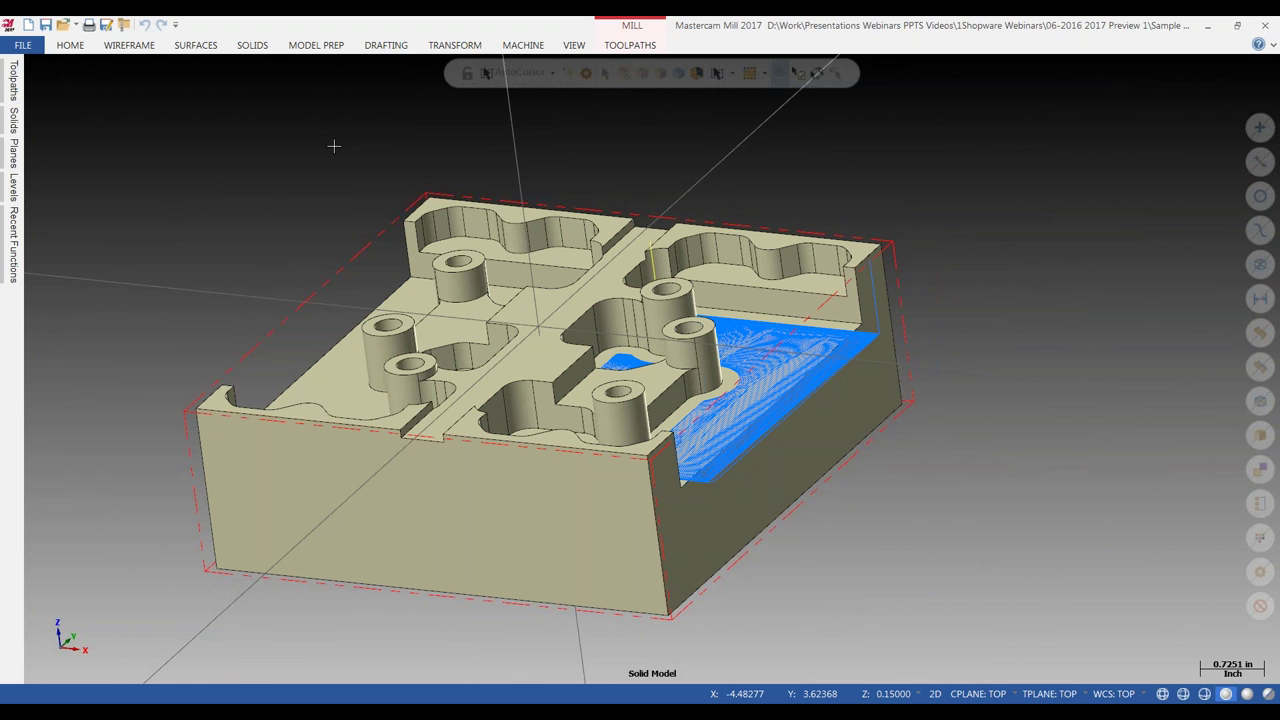
# View the ribbon customization options and close them without changes.
pyautogui.rightClick(780, 50)
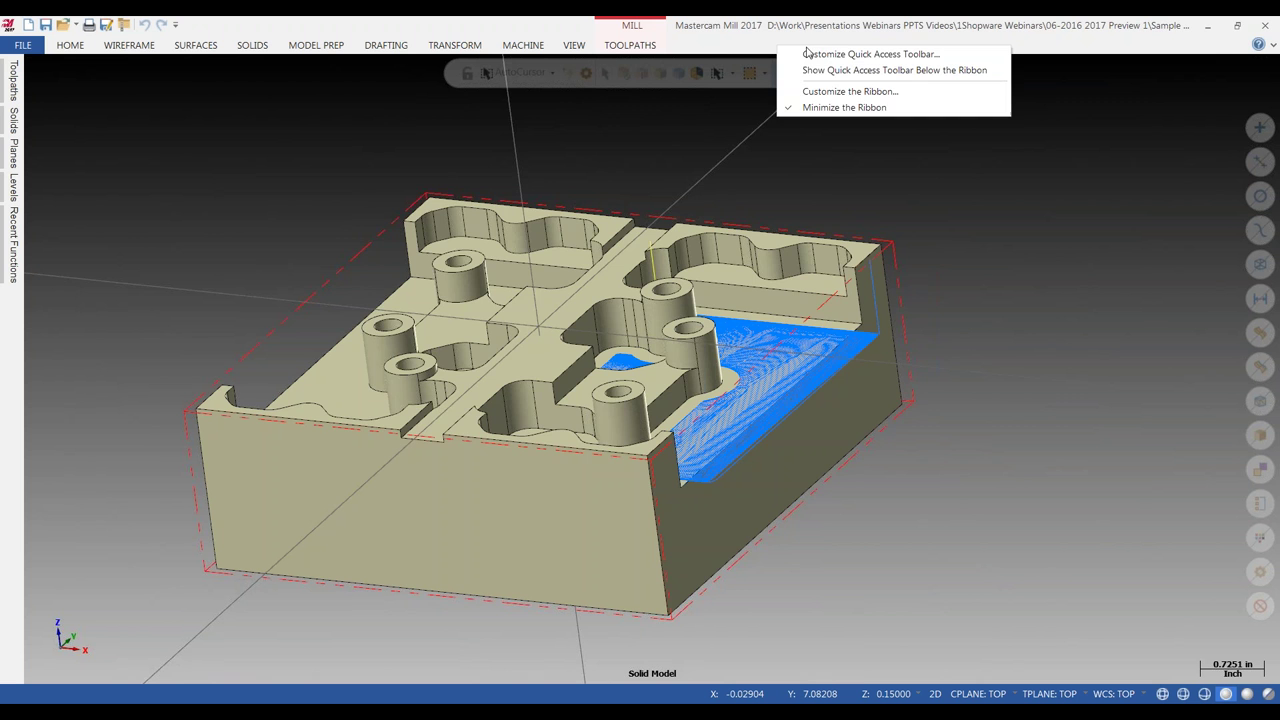
pyautogui.click(830, 90)
pyautogui.click(941, 597)
# Restore the full ribbon and dock the auto-hidden manager panels again.
pyautogui.rightClick(801, 46)
pyautogui.click(869, 106)
pyautogui.click(15, 155)
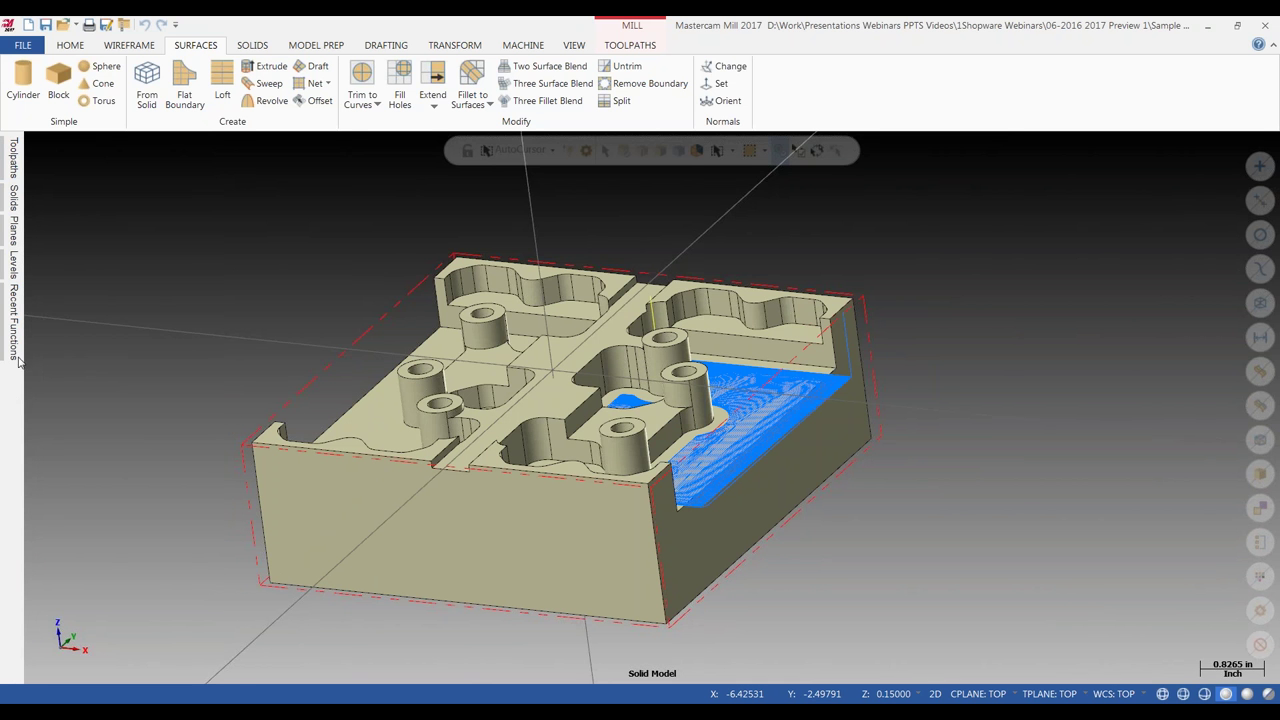
pyautogui.click(15, 160)
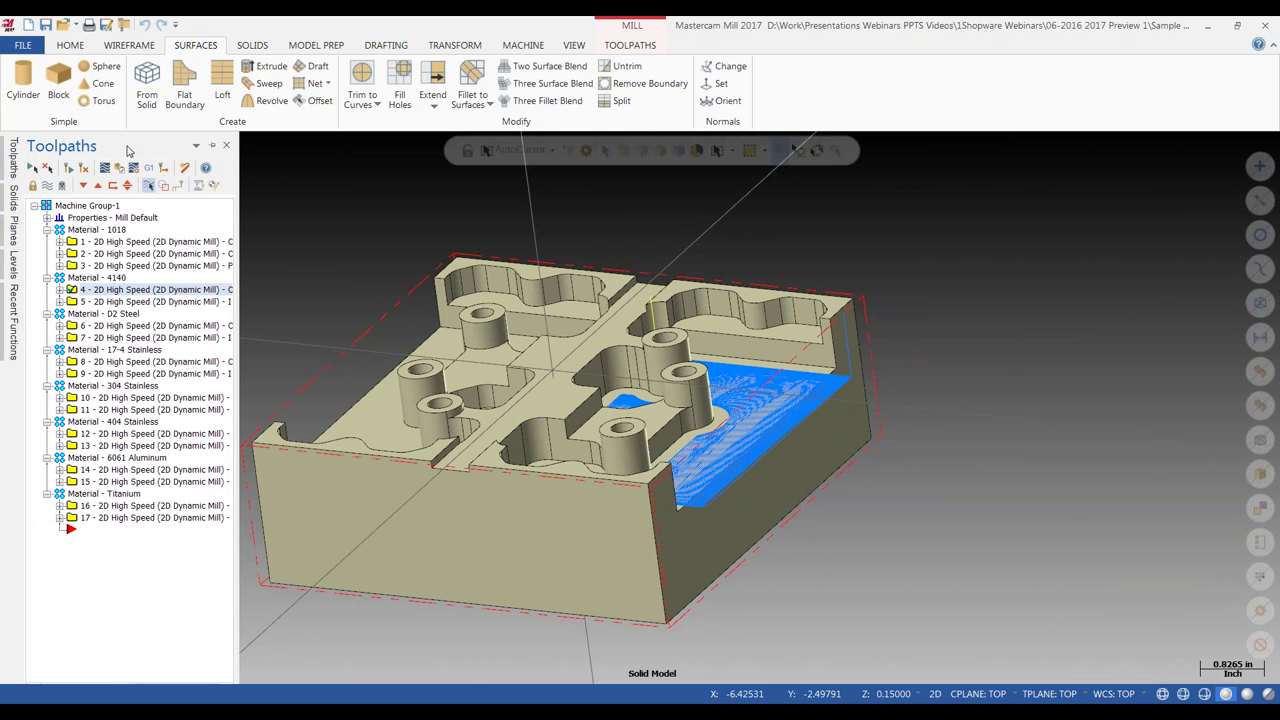
pyautogui.rightClick(131, 148)
pyautogui.click(170, 205)
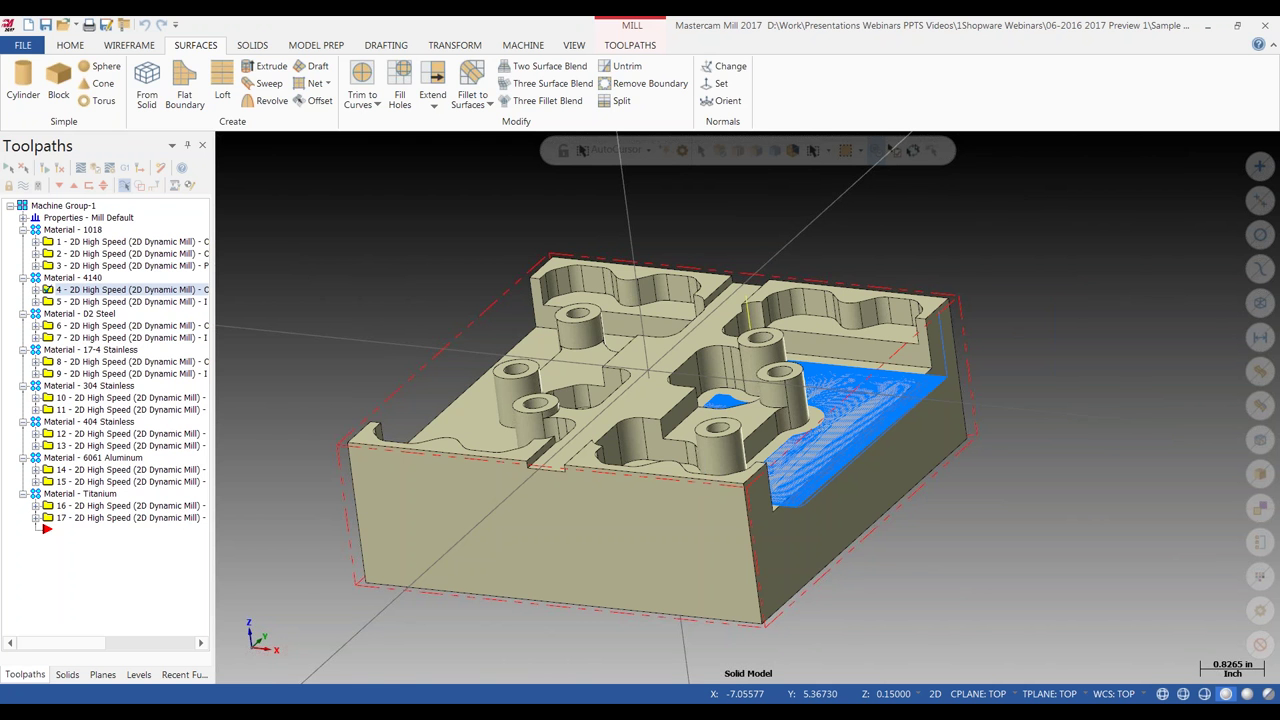
# Review the quick mask selection filters and the options of the Select All dialog, then close it.
pyautogui.click(72, 46)
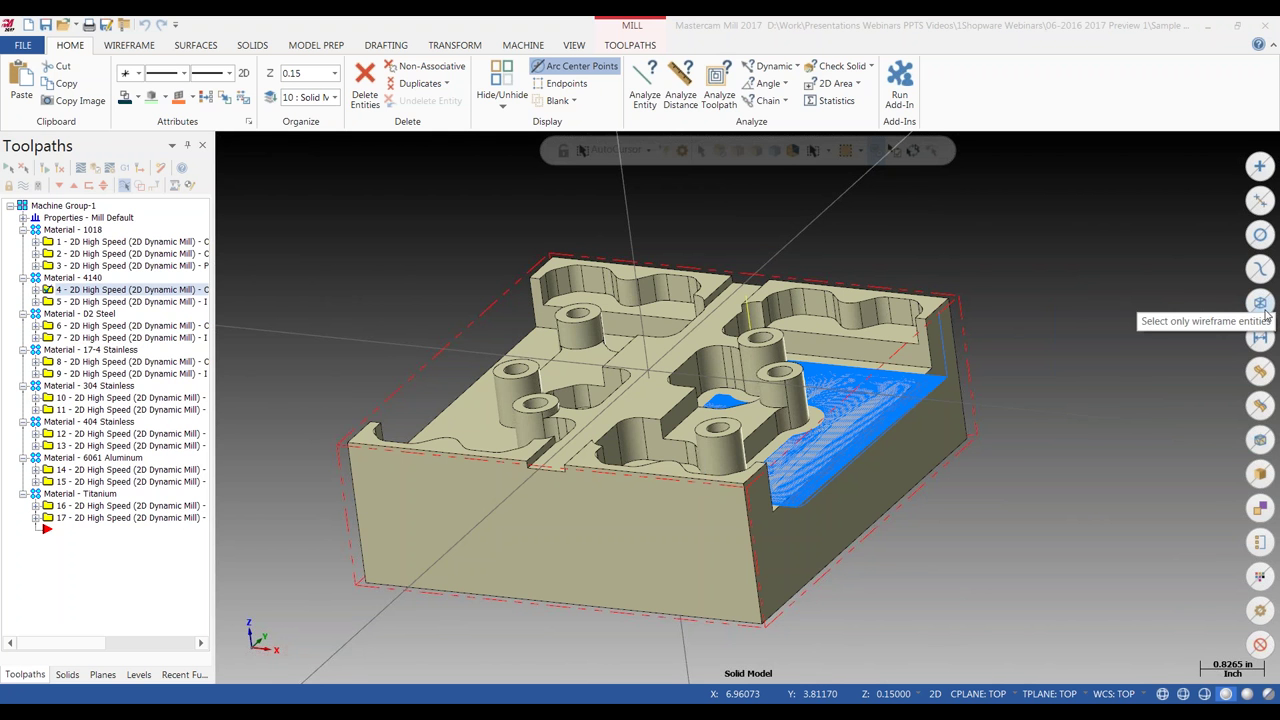
pyautogui.click(1257, 612)
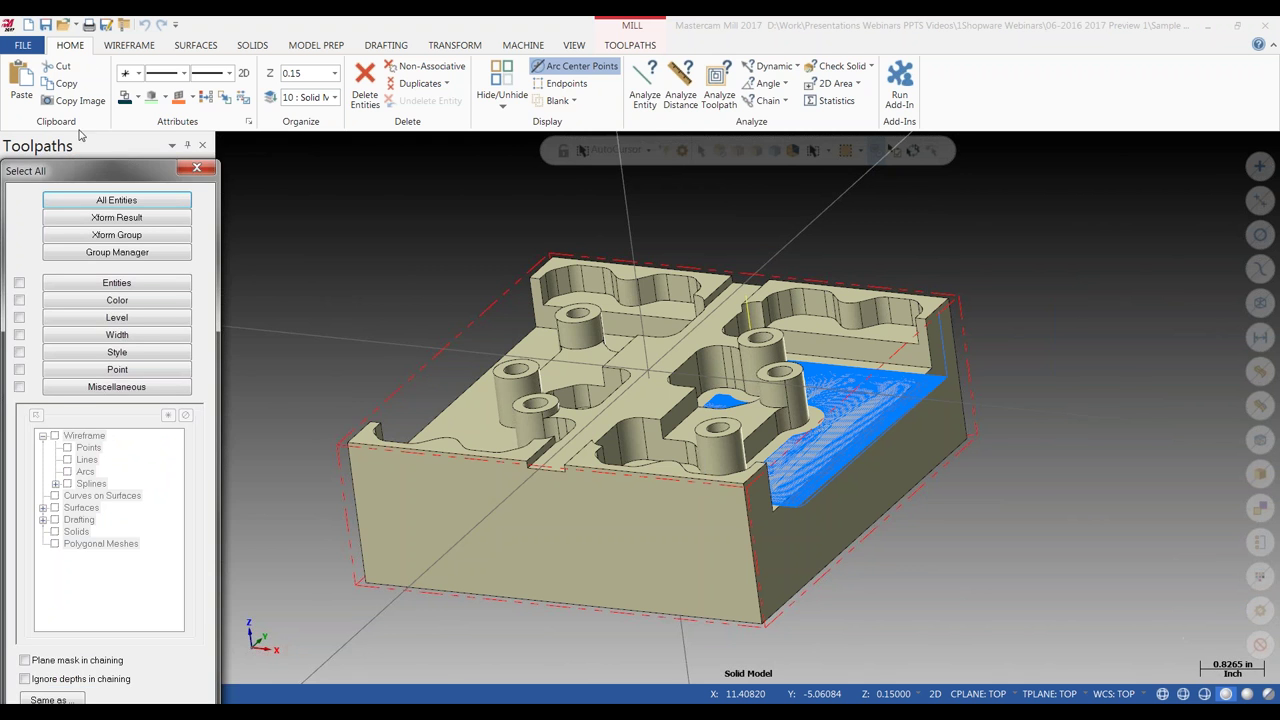
pyautogui.moveTo(72, 176); pyautogui.dragTo(480, 80)
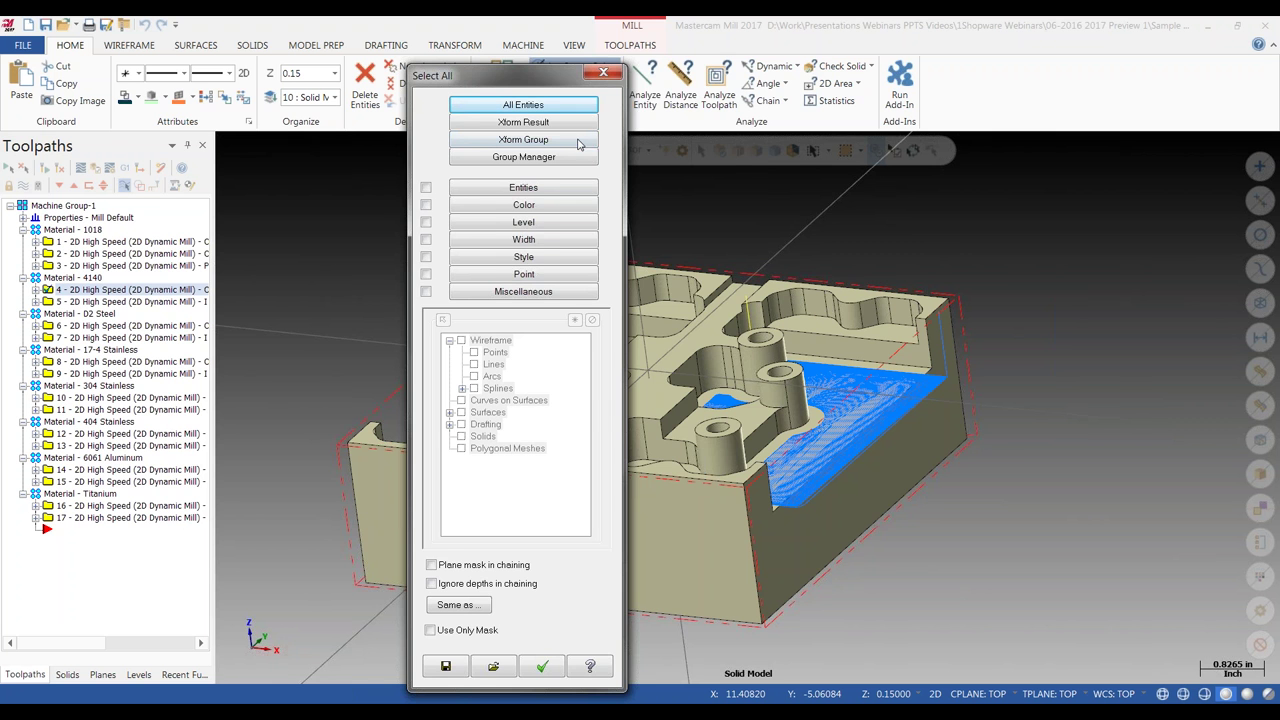
pyautogui.moveTo(464, 76); pyautogui.dragTo(546, 67)
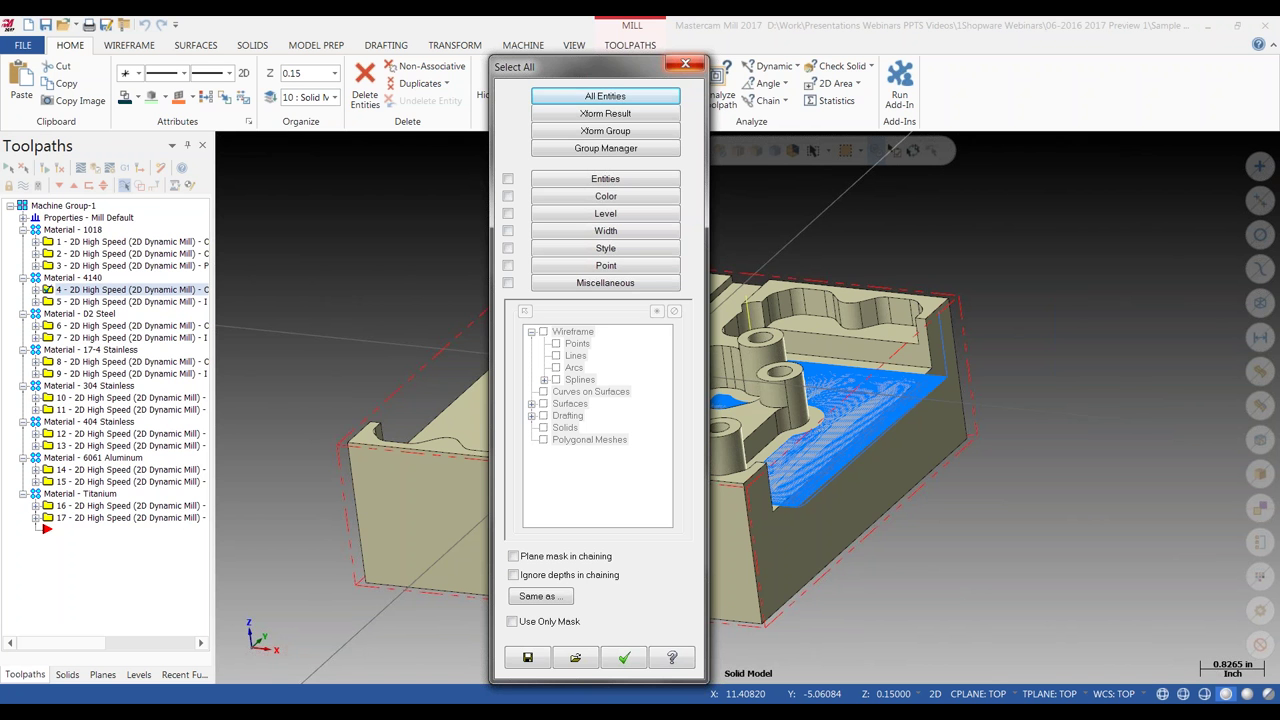
pyautogui.click(685, 64)
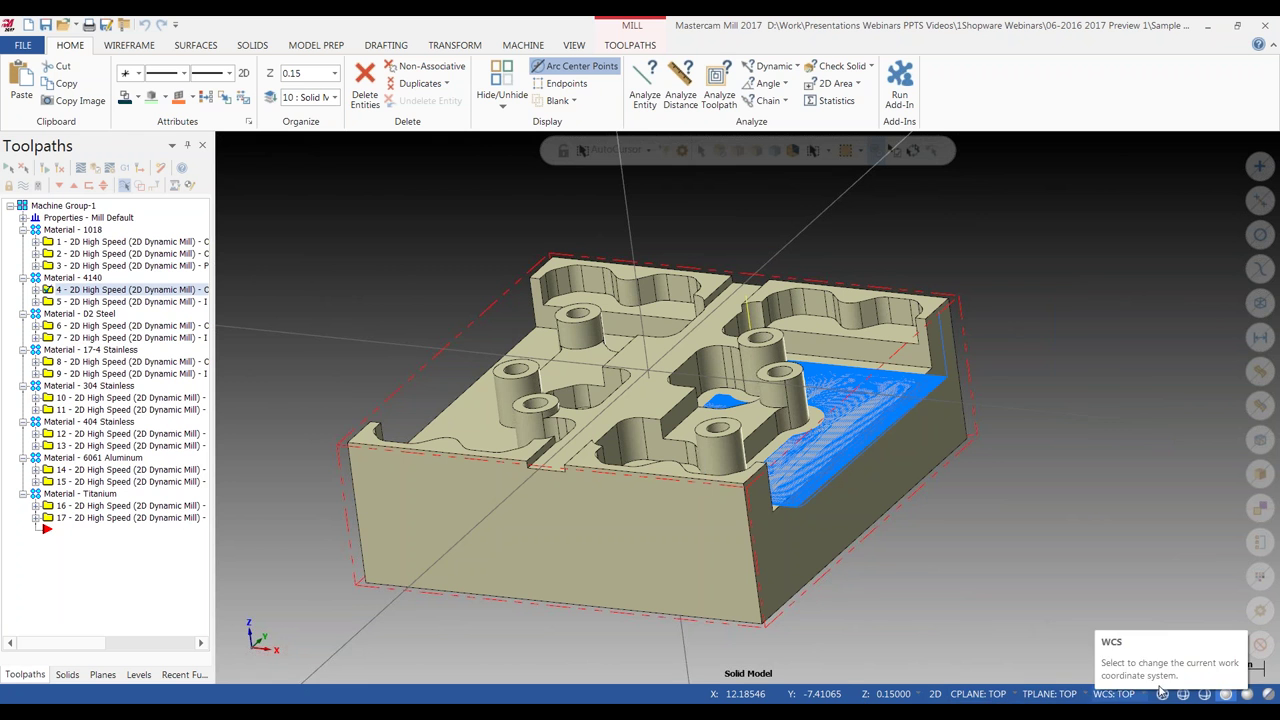
# Check the construction and tool plane choices, the 2D/3D mode toggle and the Z depth entry without changing the Z depth.
pyautogui.click(977, 695)
pyautogui.click(1045, 694)
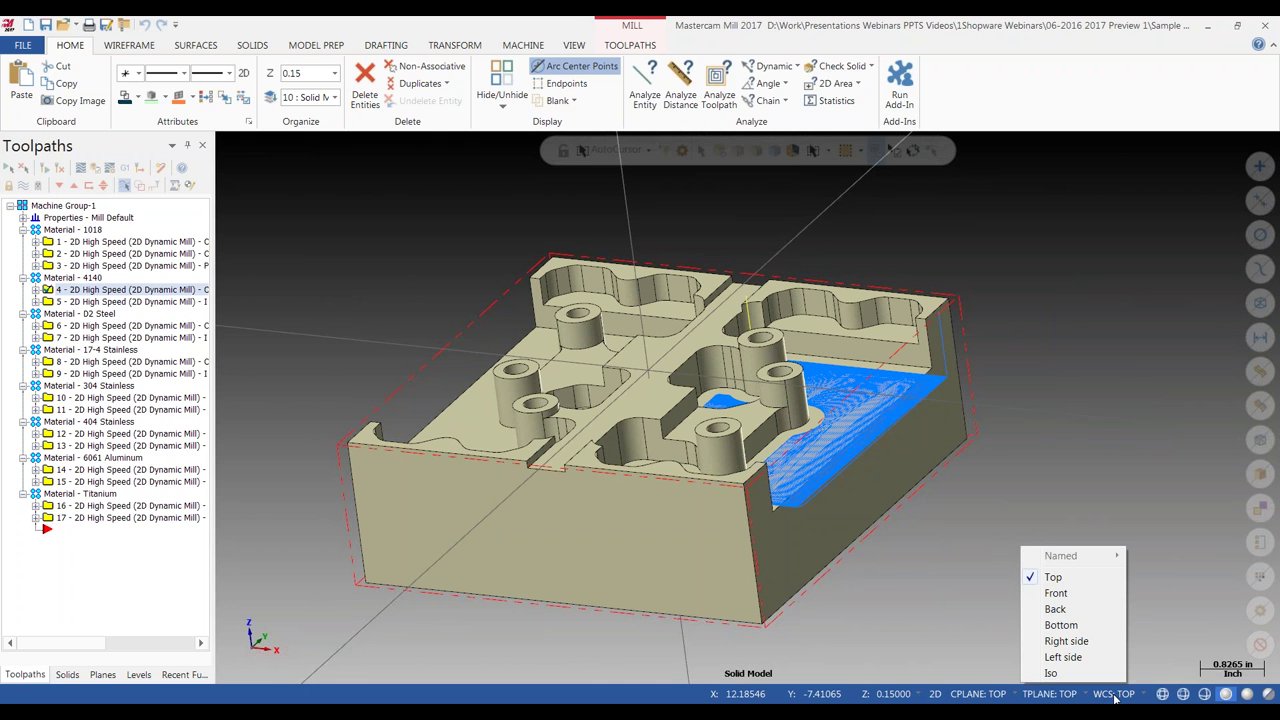
pyautogui.click(935, 694)
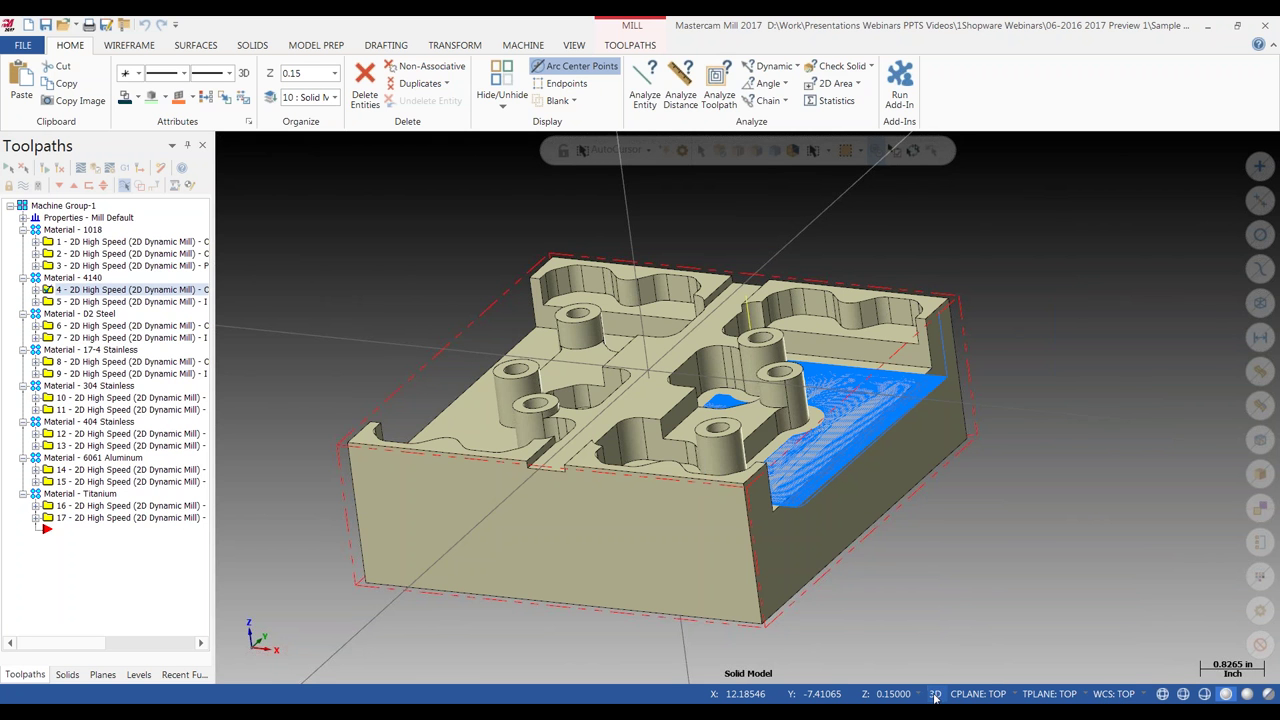
pyautogui.click(893, 694)
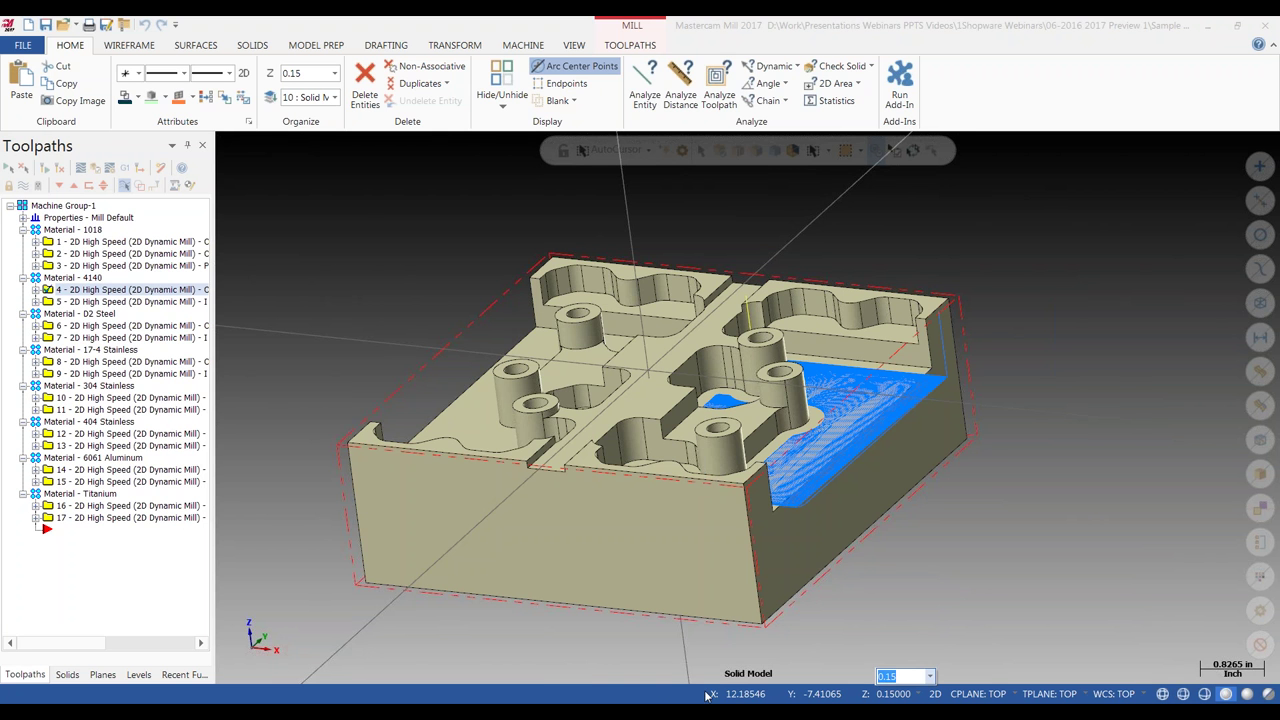
pyautogui.click(679, 662)
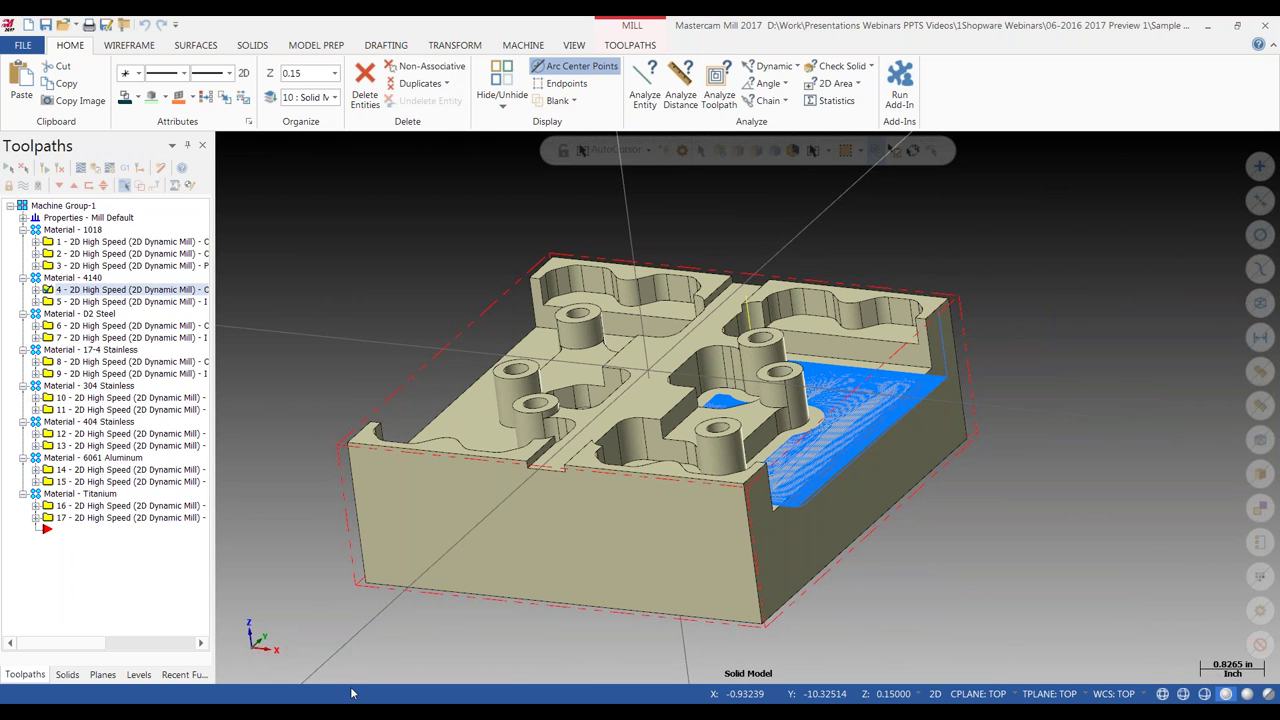
# Examine the mini toolbar of the graphics window's context menu, then detach it and place it over the status bar.
pyautogui.rightClick(740, 207)
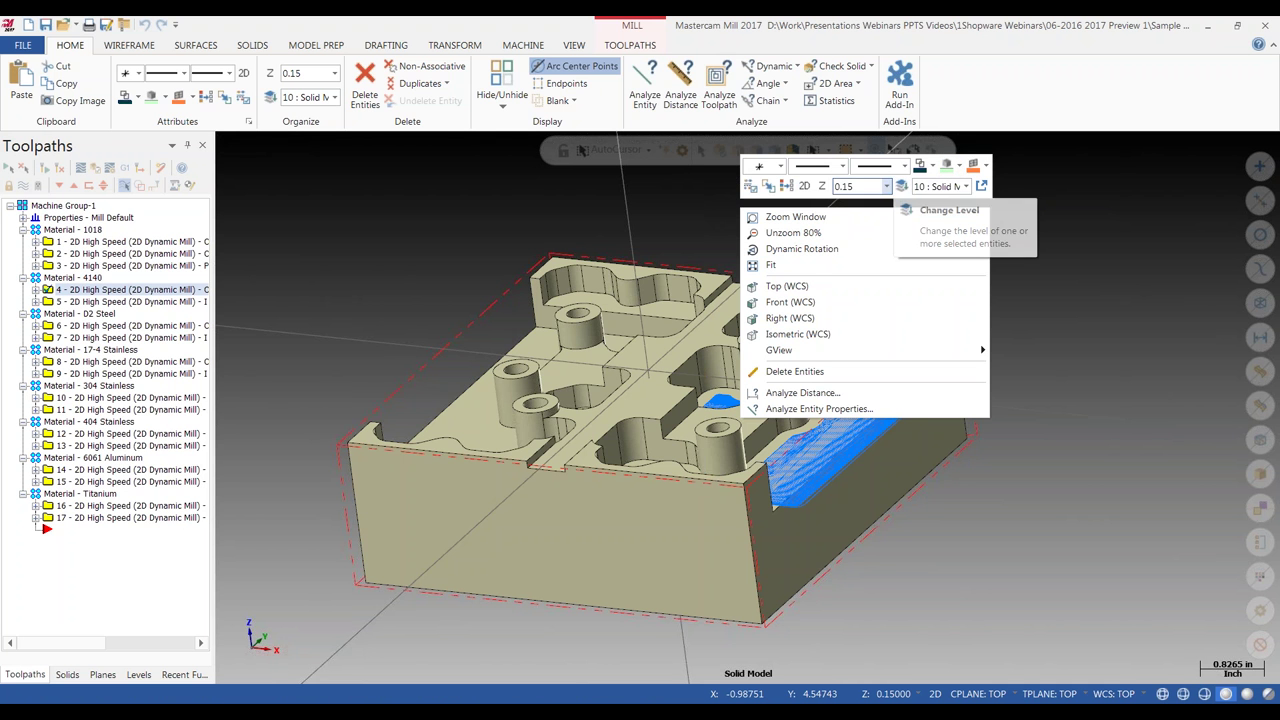
pyautogui.click(858, 186)
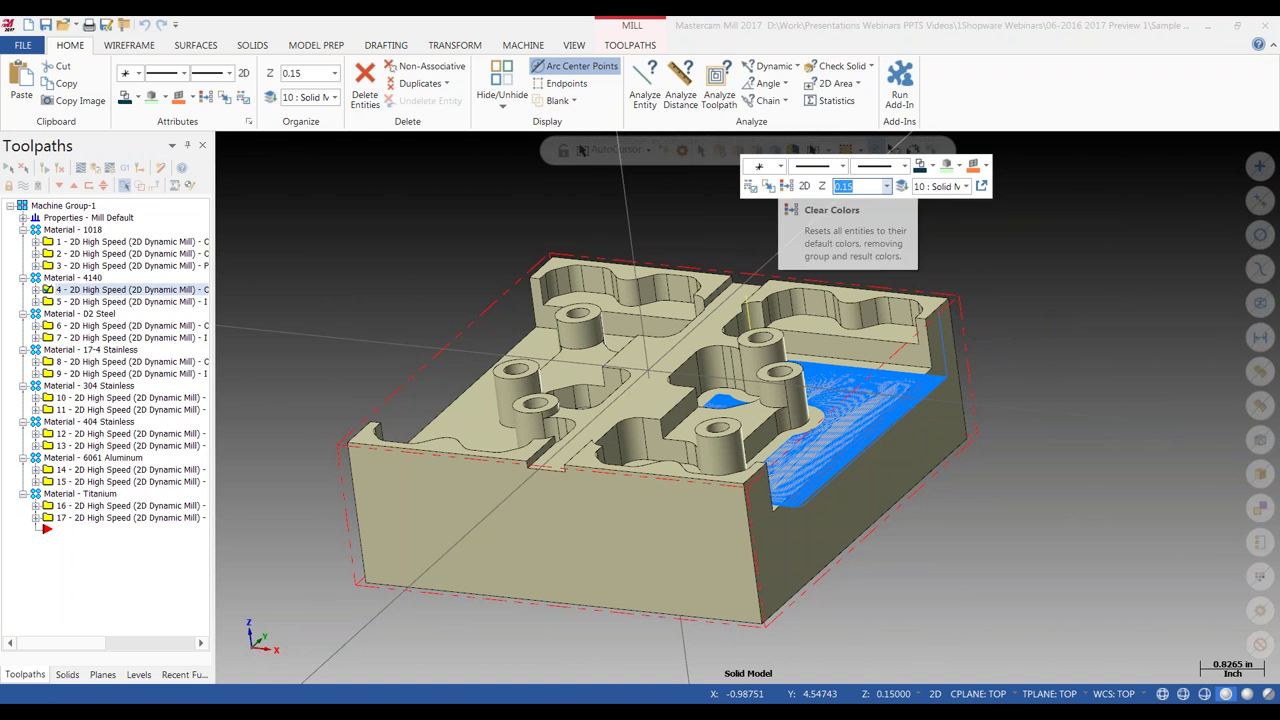
pyautogui.rightClick(1003, 245)
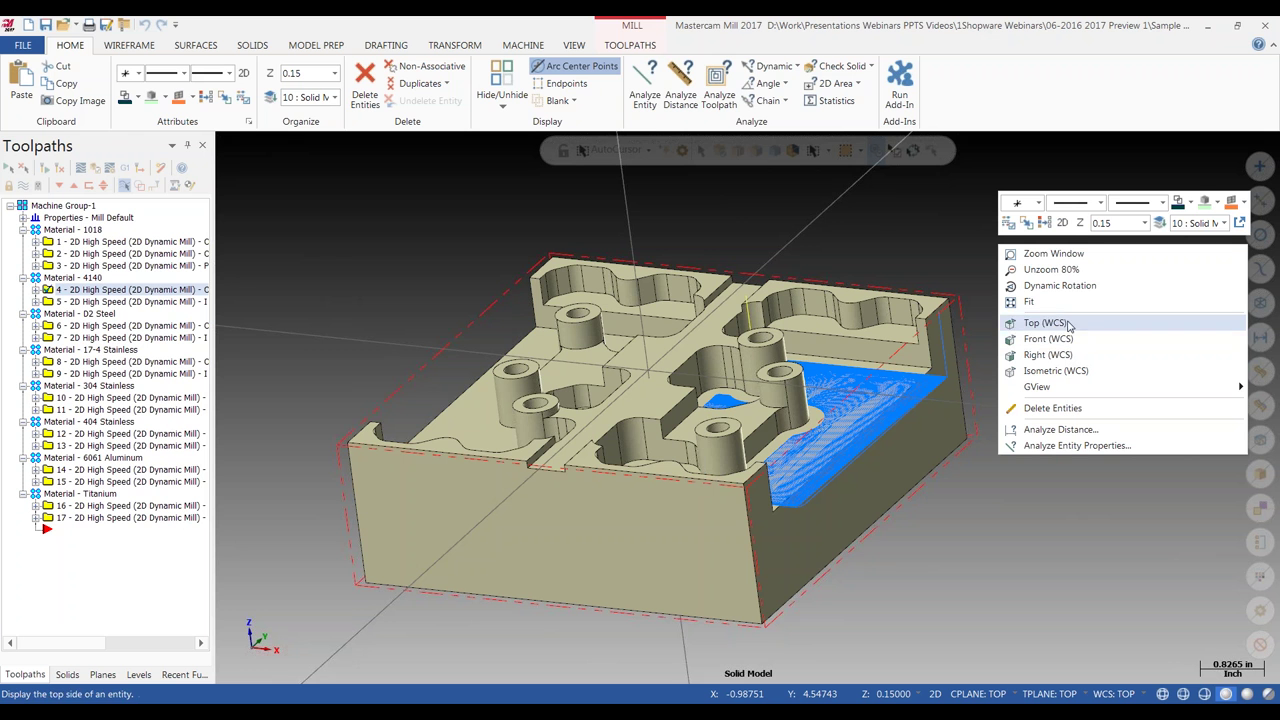
pyautogui.click(1239, 224)
pyautogui.moveTo(428, 609); pyautogui.dragTo(375, 678)
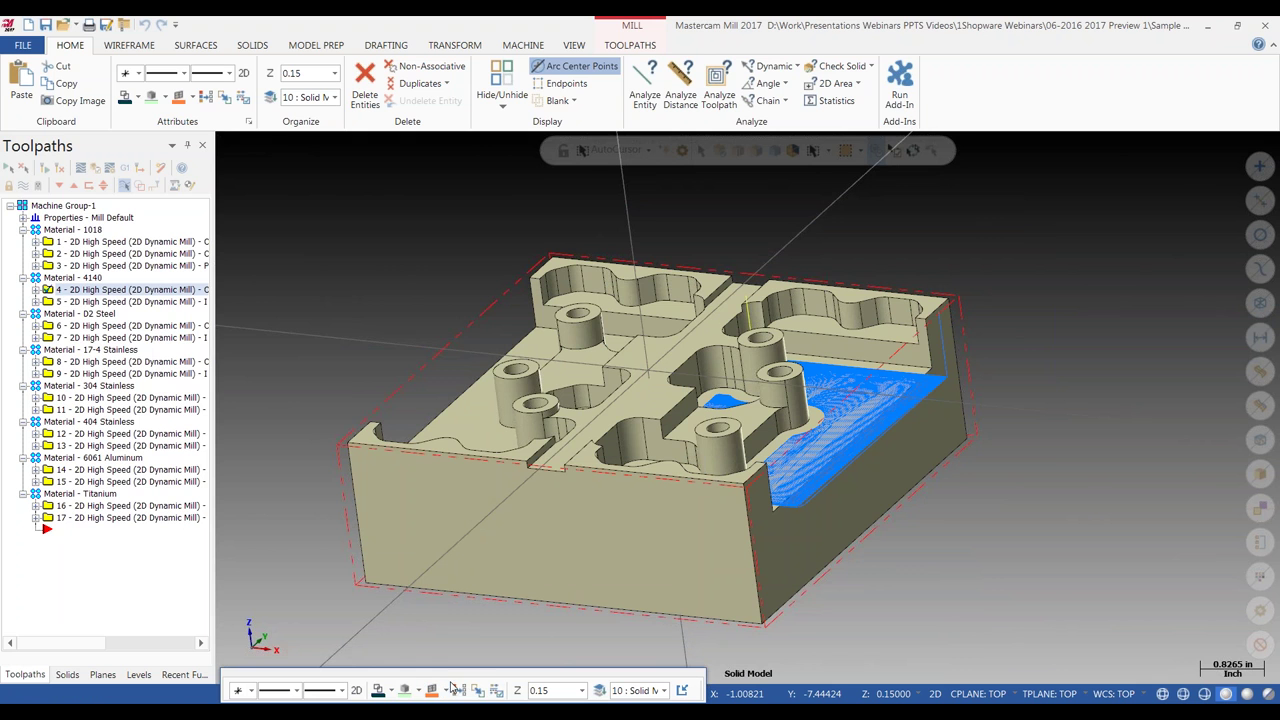
# Reattach the floating attributes toolbar to the context menu and check it there.
pyautogui.click(681, 692)
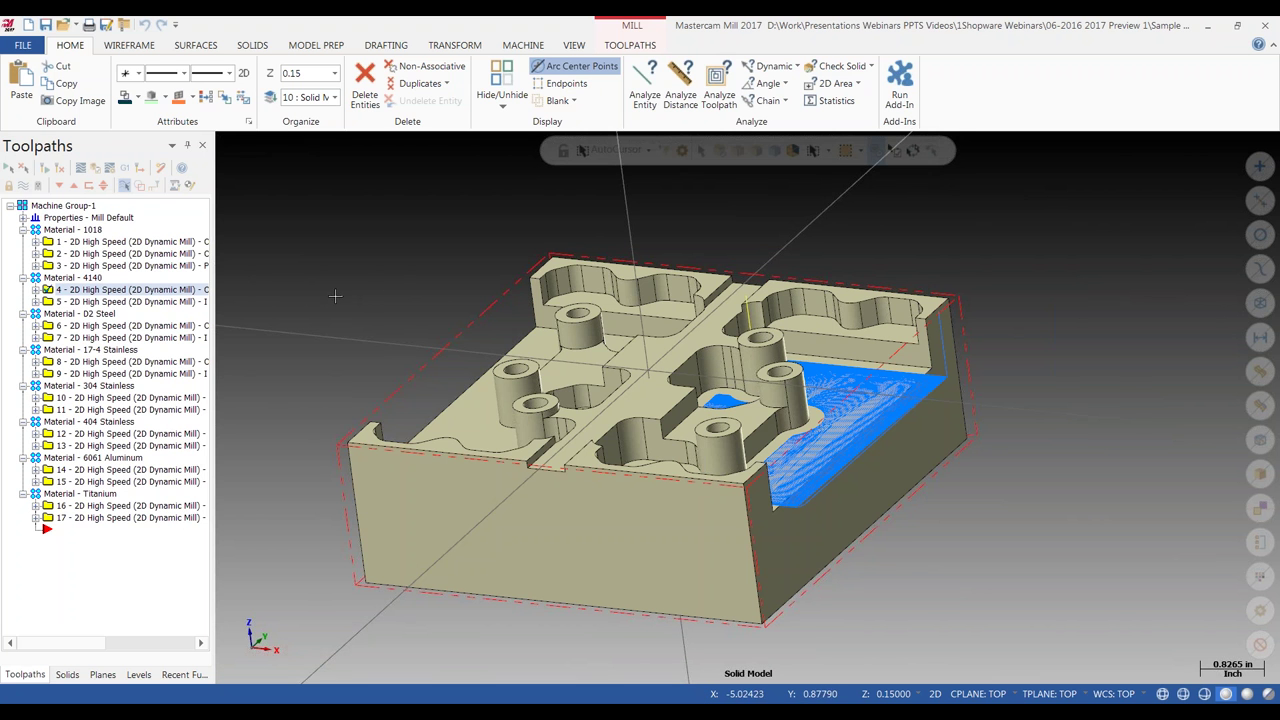
pyautogui.rightClick(399, 266)
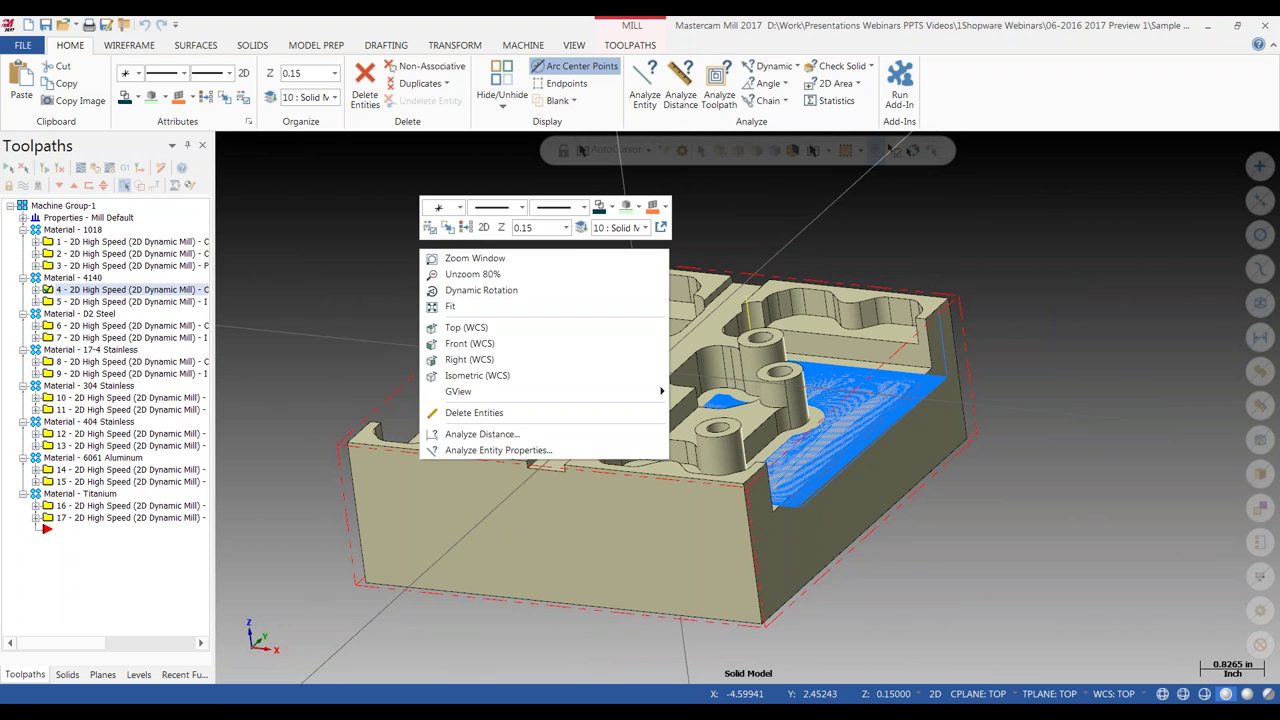
pyautogui.click(341, 236)
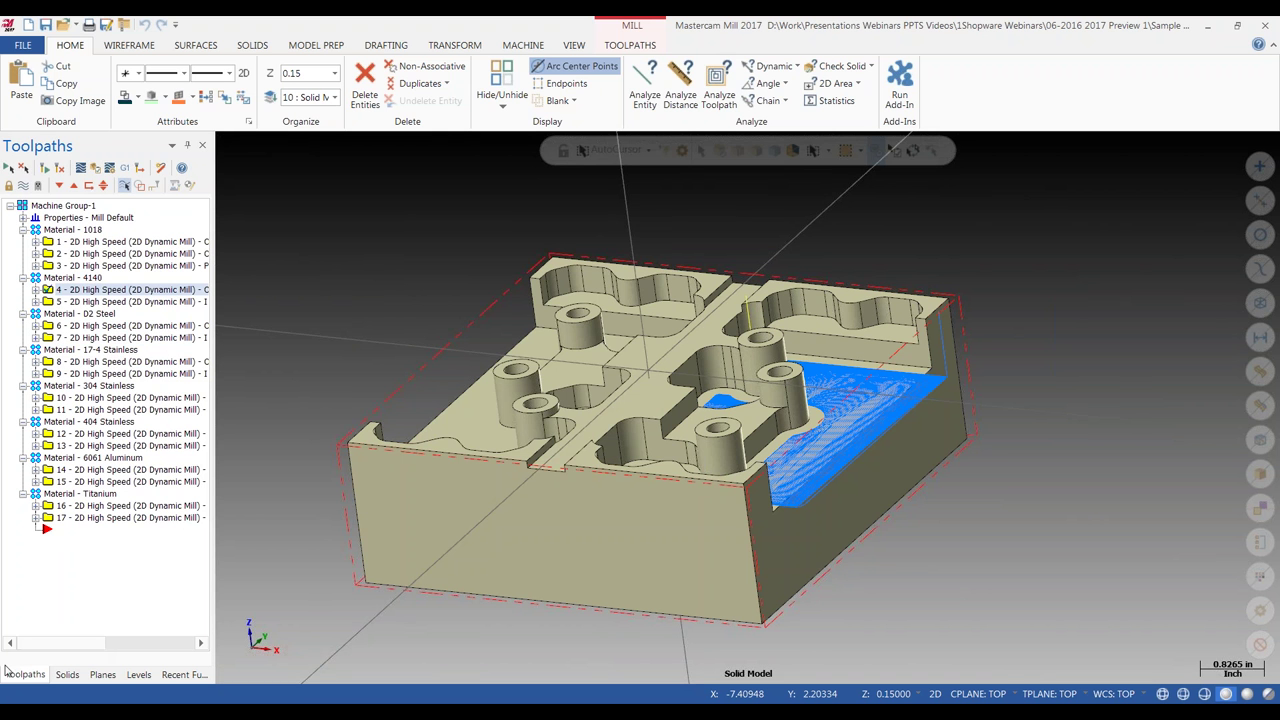
# Detach the Solids manager over the graphics window, dock it back with the other managers and restore its place after Toolpaths.
pyautogui.click(66, 676)
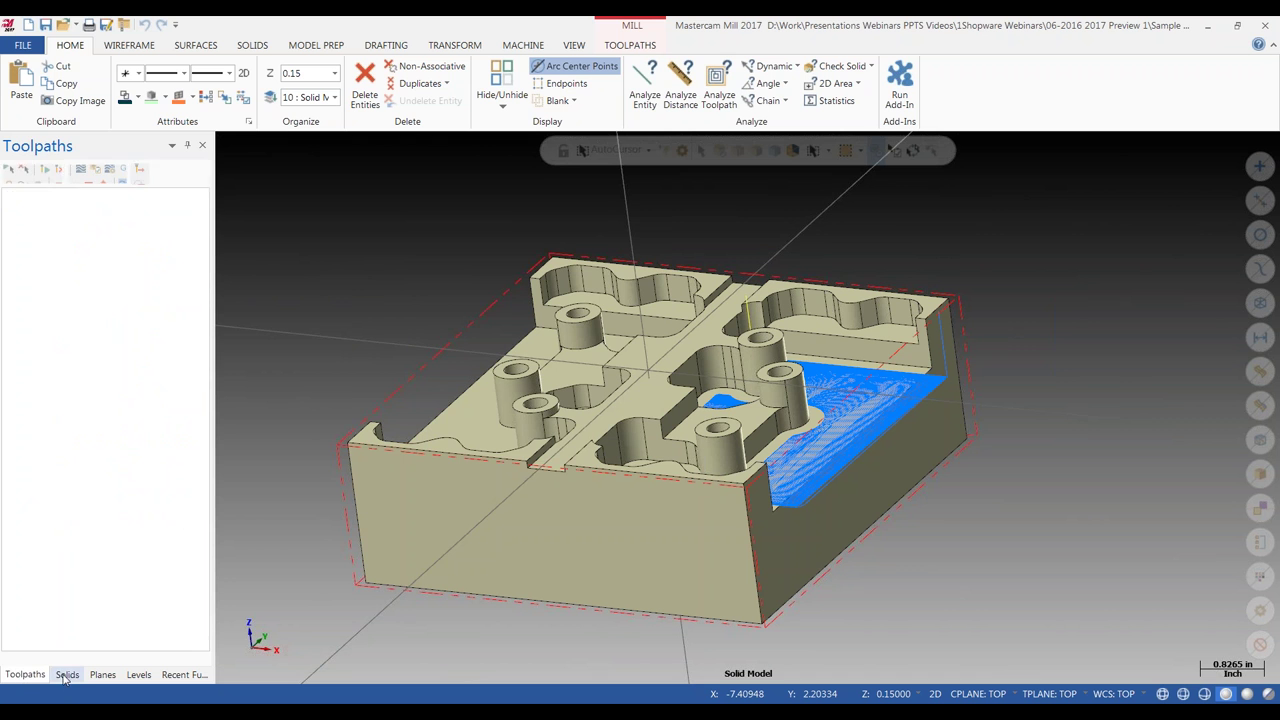
pyautogui.moveTo(66, 676); pyautogui.dragTo(746, 440)
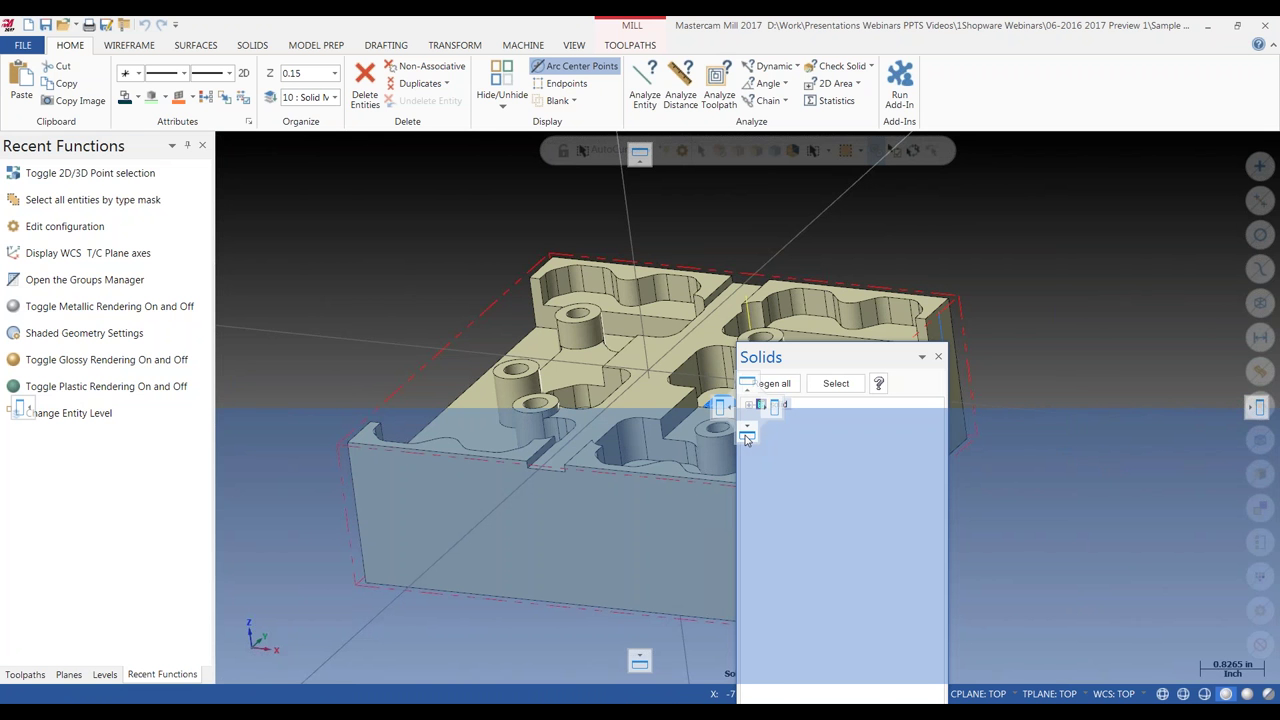
pyautogui.moveTo(746, 440); pyautogui.dragTo(63, 678)
pyautogui.moveTo(191, 674); pyautogui.dragTo(22, 414)
pyautogui.moveTo(95, 153); pyautogui.dragTo(82, 416)
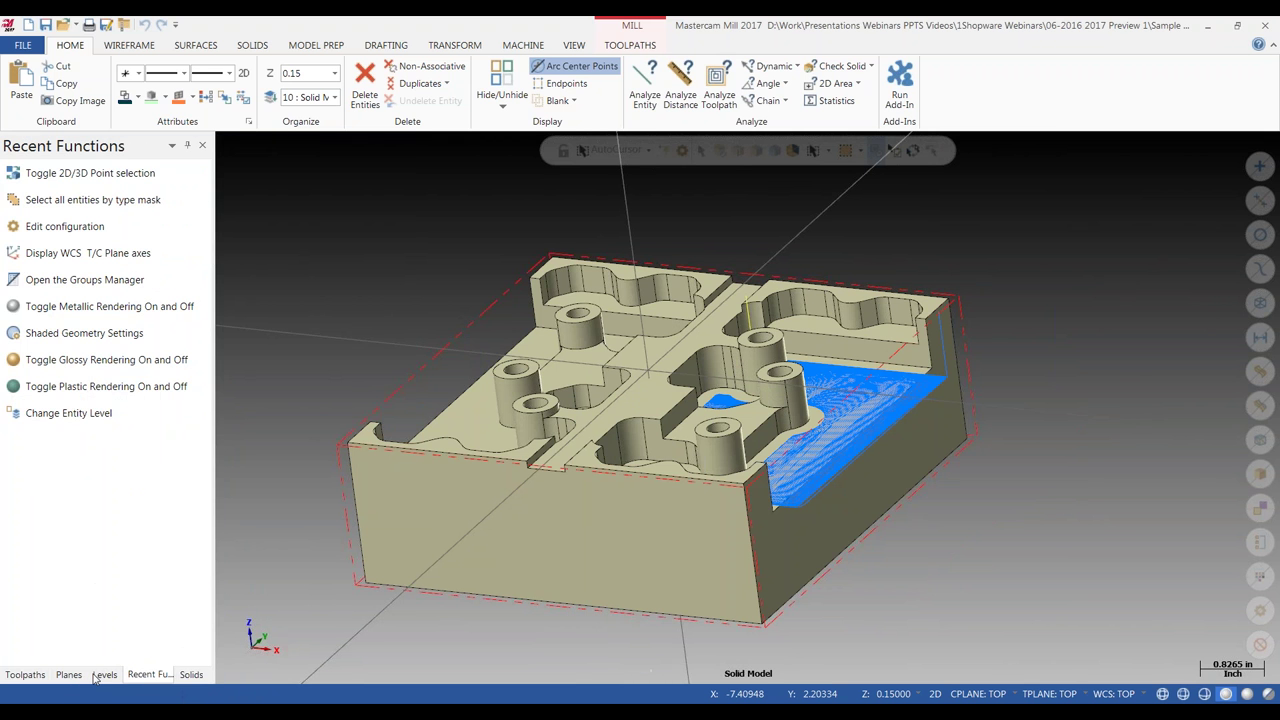
pyautogui.click(182, 676)
pyautogui.moveTo(181, 677); pyautogui.dragTo(73, 677)
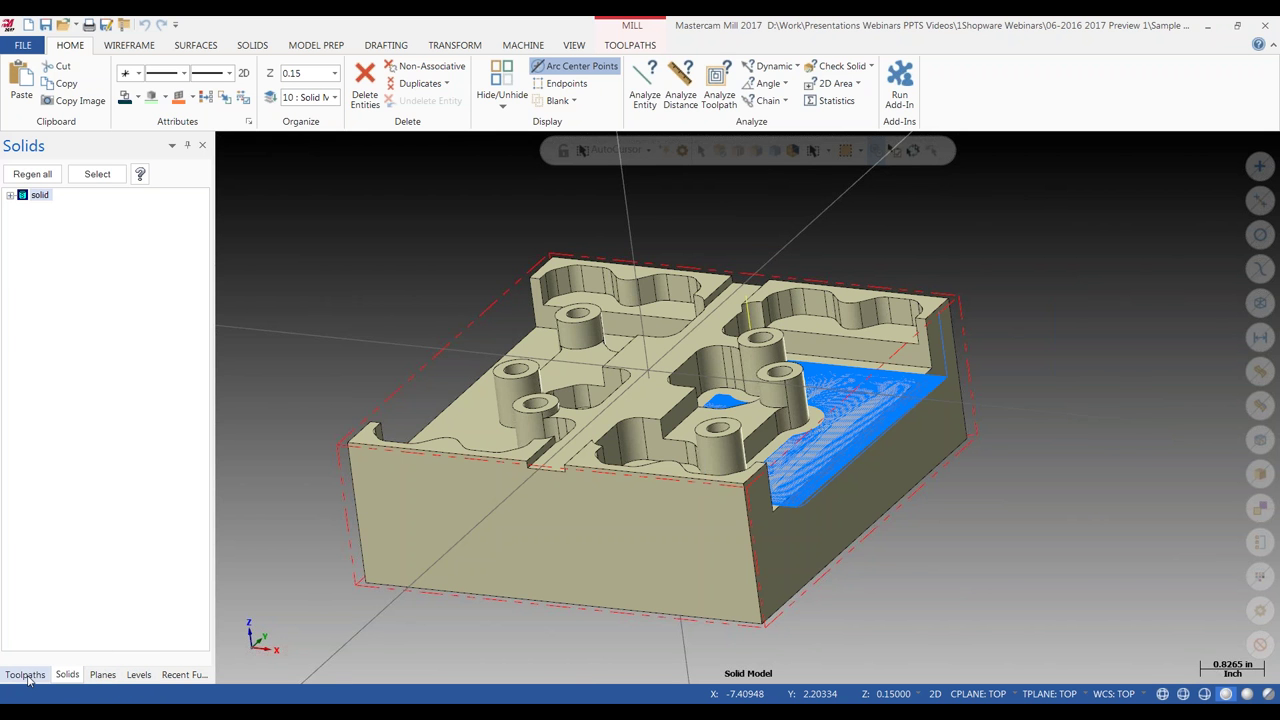
# Review the Planes, Levels and Recent Functions managers, widening the manager area to show more of their contents.
pyautogui.click(102, 674)
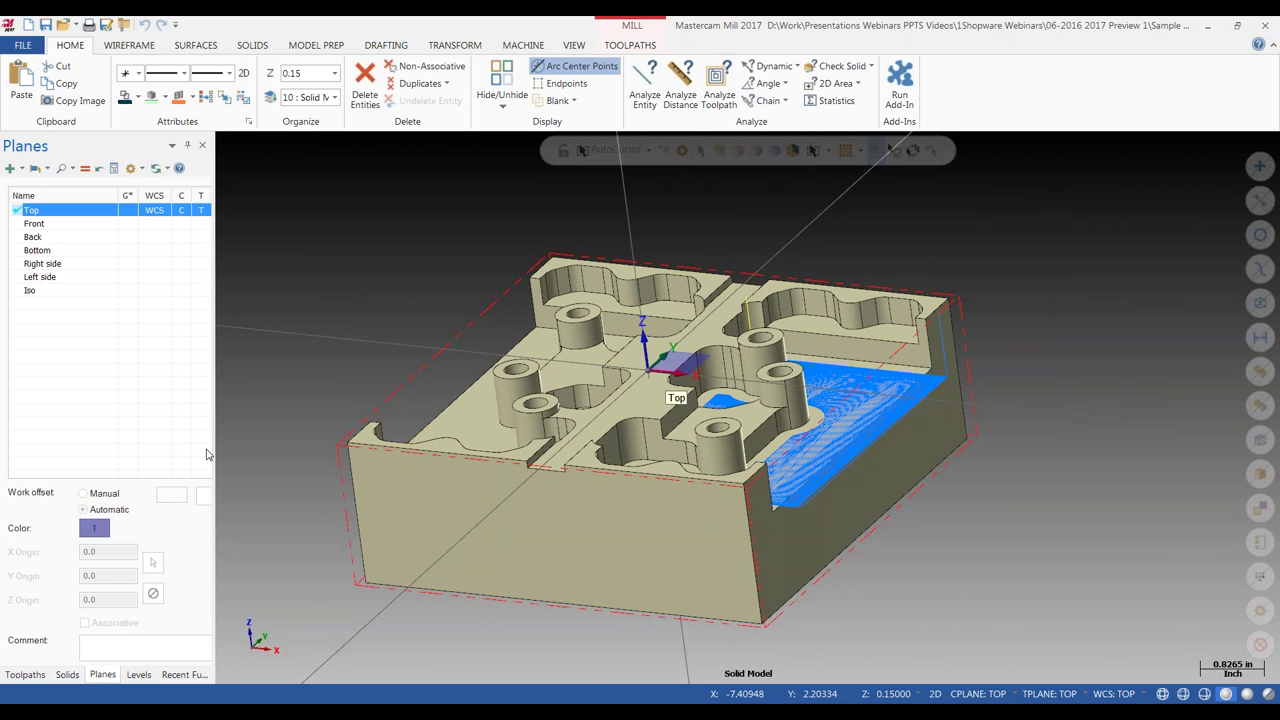
pyautogui.moveTo(214, 447); pyautogui.dragTo(248, 448)
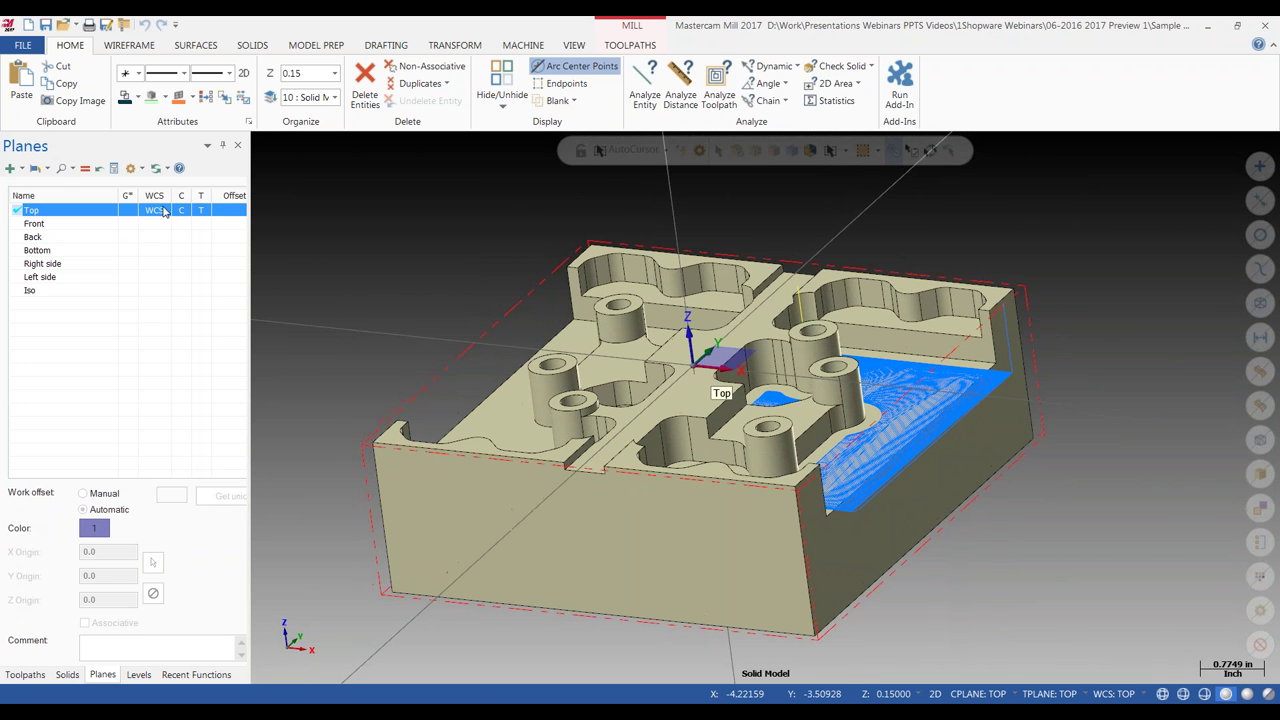
pyautogui.click(85, 169)
pyautogui.click(136, 675)
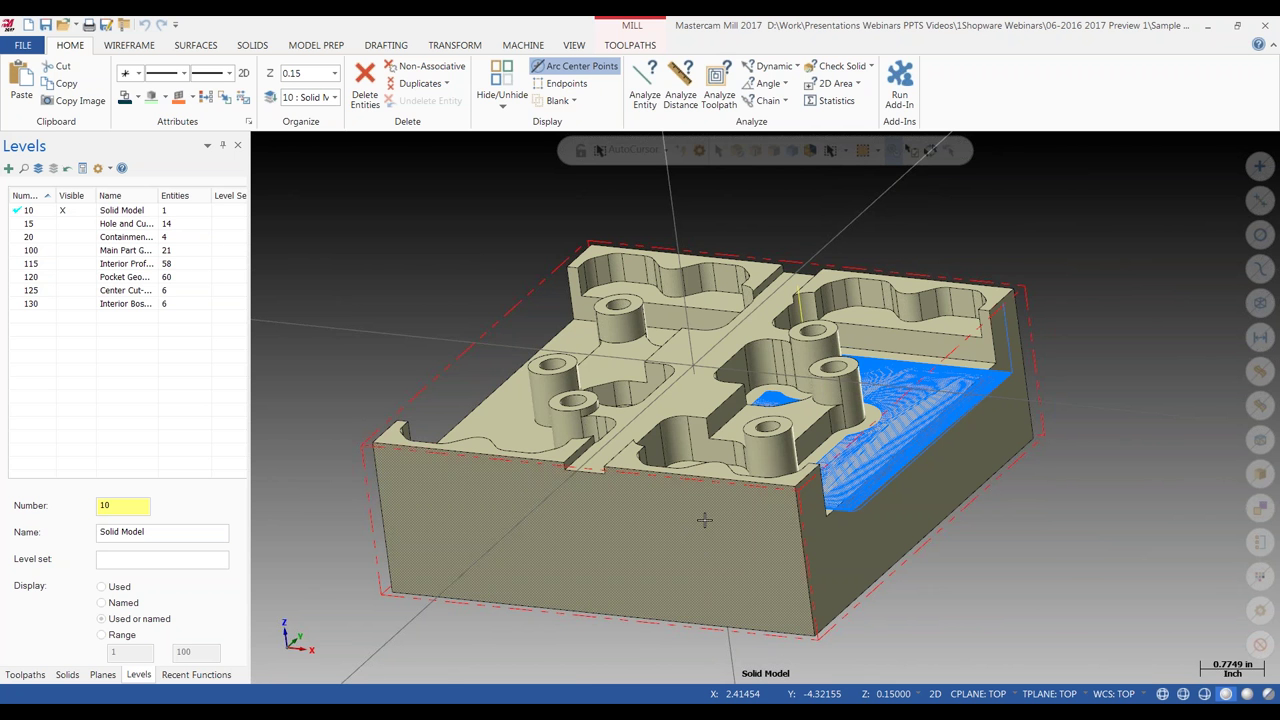
pyautogui.click(196, 675)
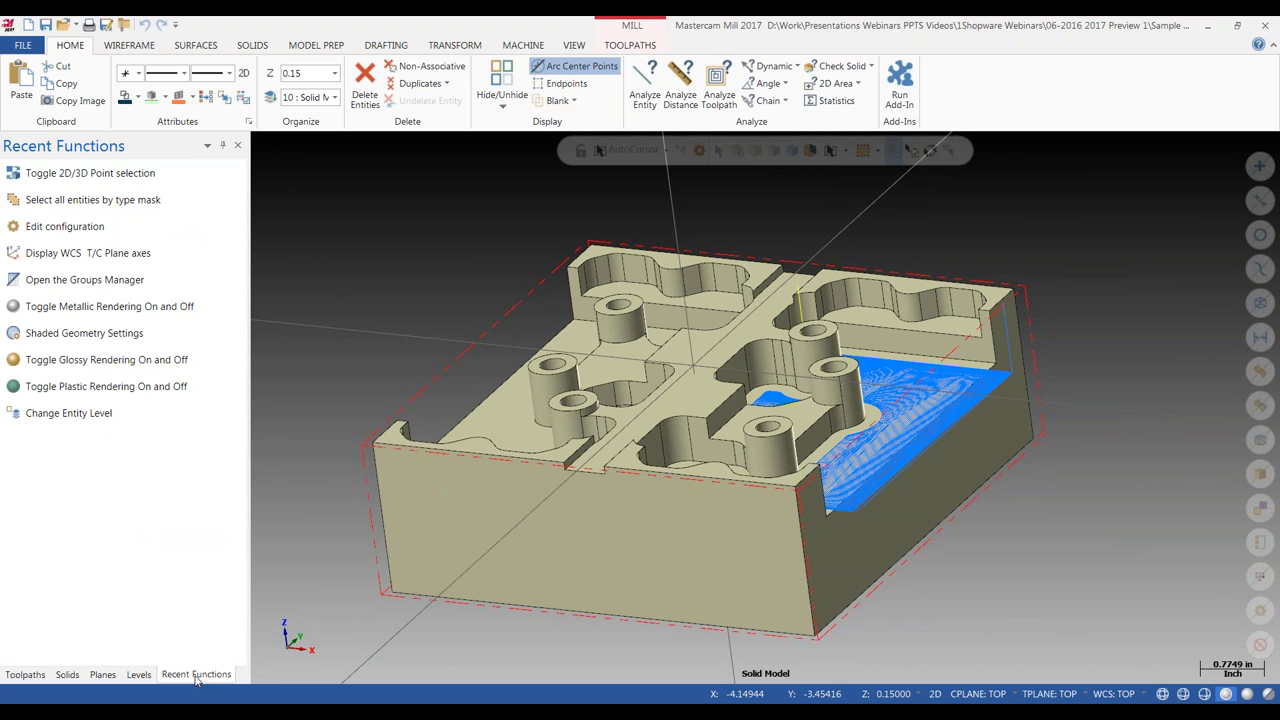
pyautogui.click(128, 386)
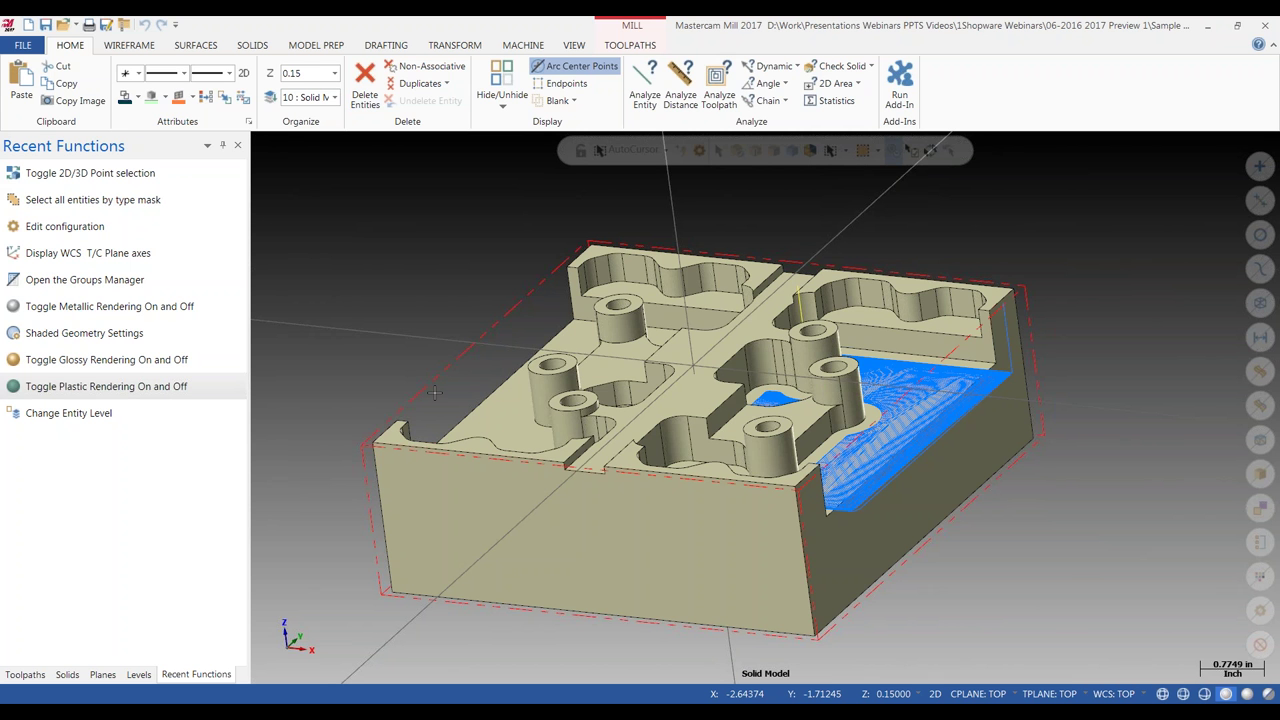
# Minimize Mastercam, switch to Windows Explorer and open the CONFIG folder inside my mcam2017 in the Documents library.
pyautogui.click(1208, 31)
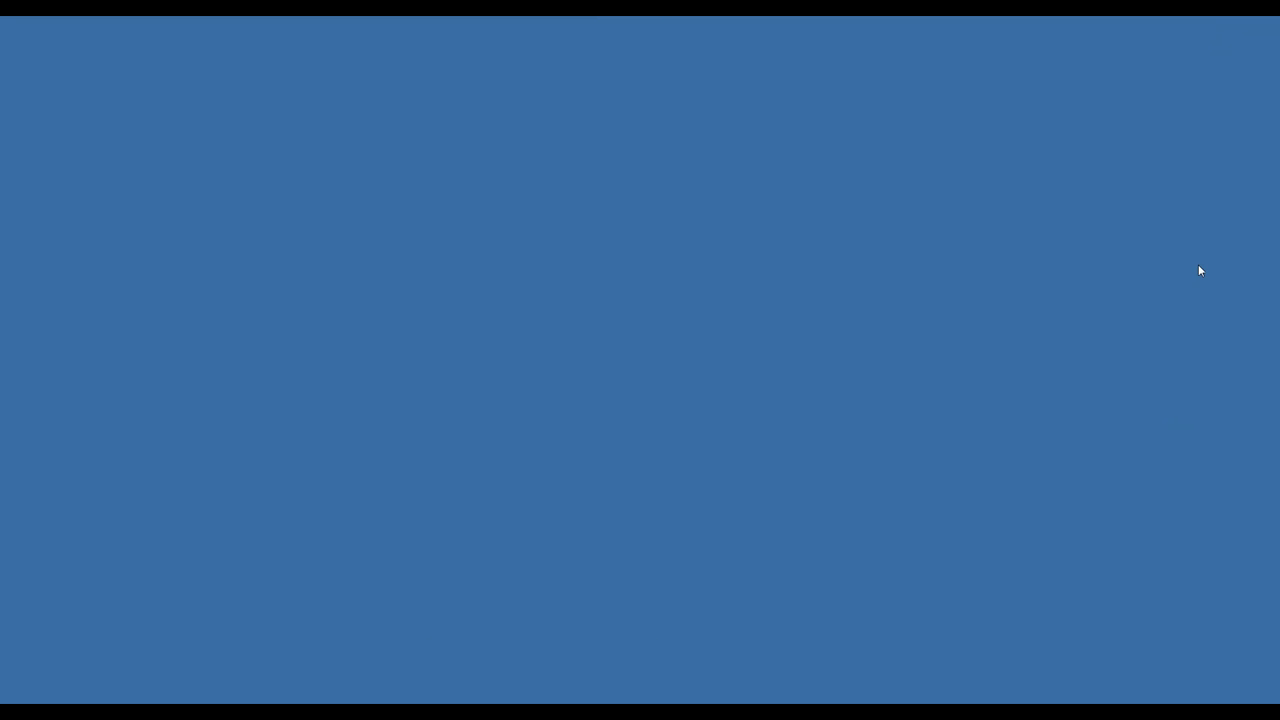
pyautogui.hotkey('alt', 'Tab')
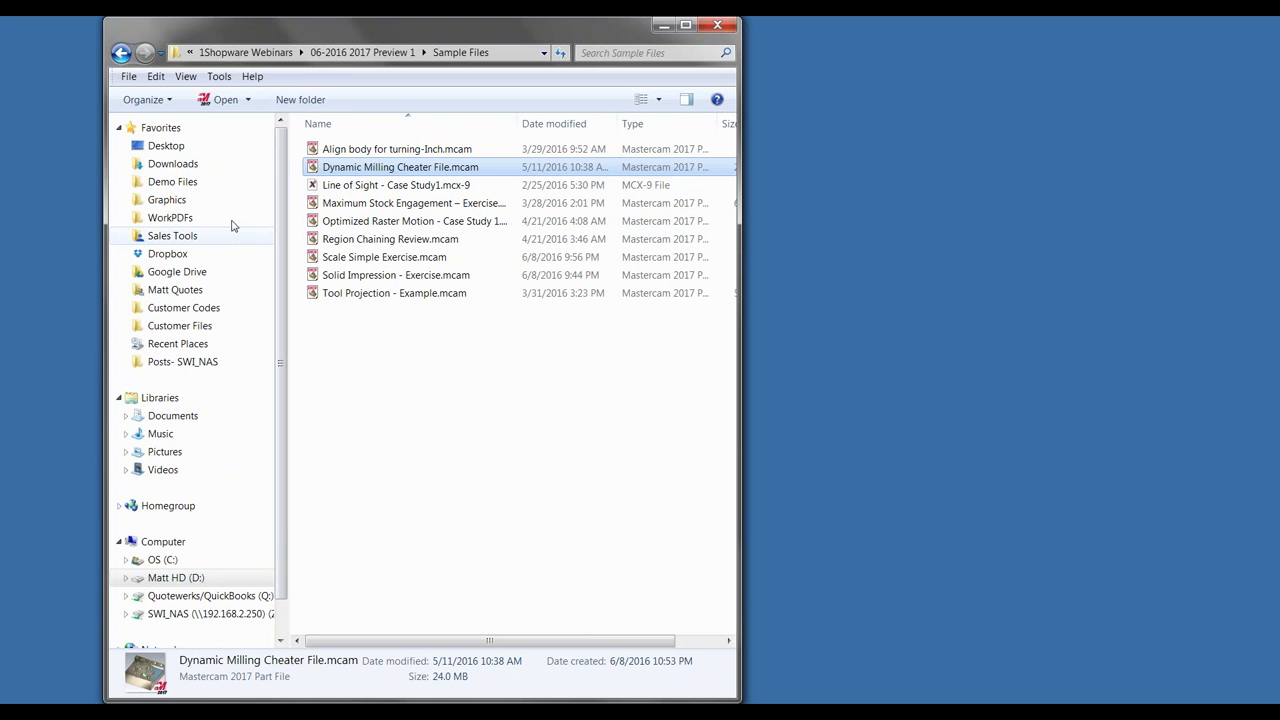
pyautogui.click(173, 416)
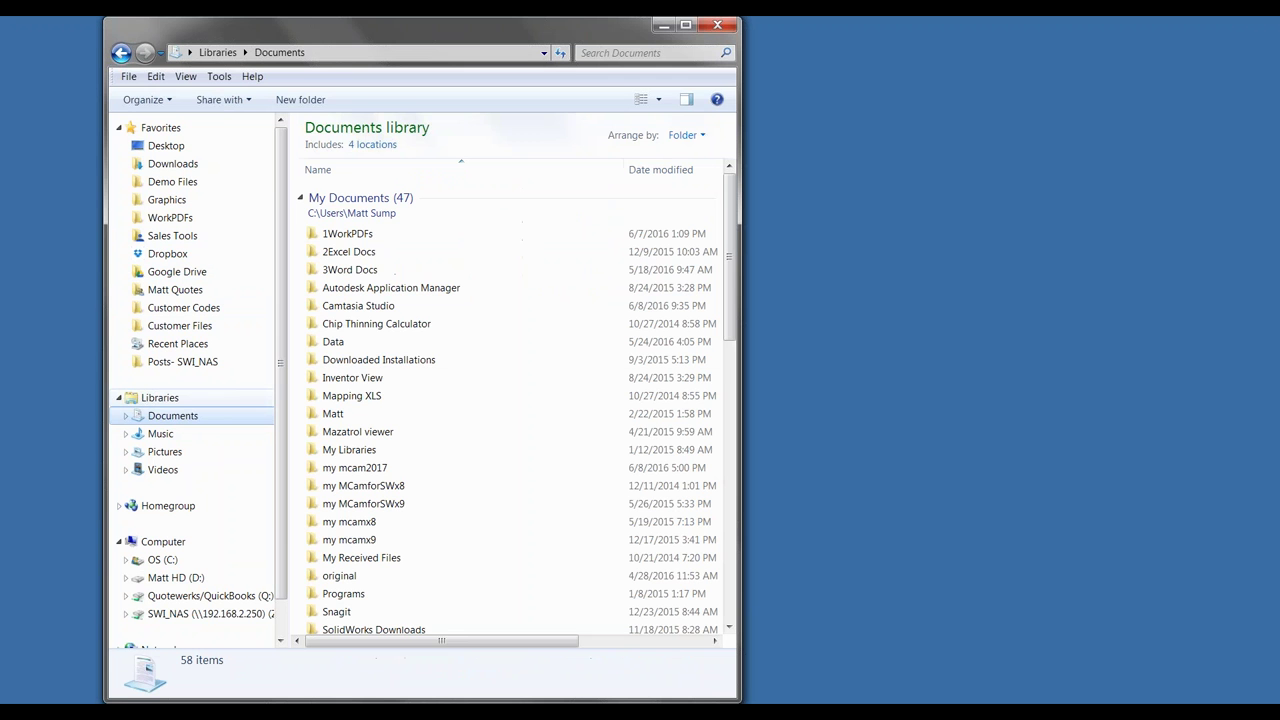
pyautogui.doubleClick(352, 467)
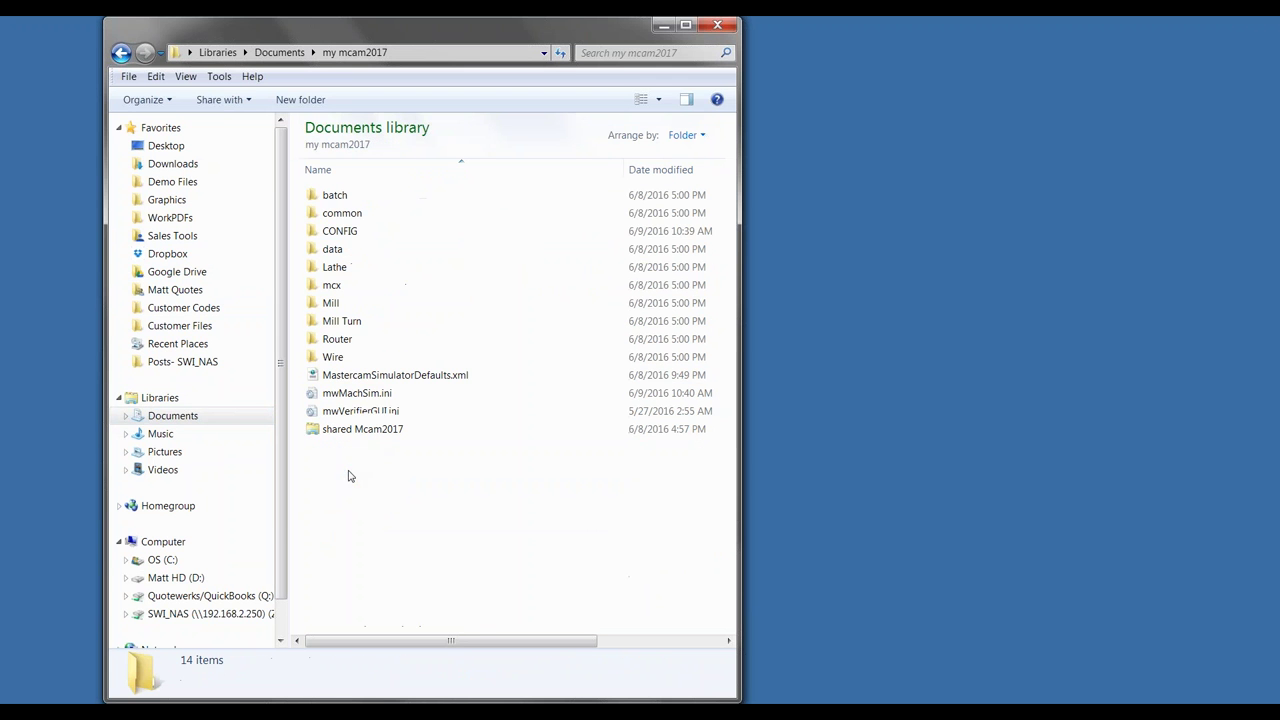
pyautogui.doubleClick(338, 228)
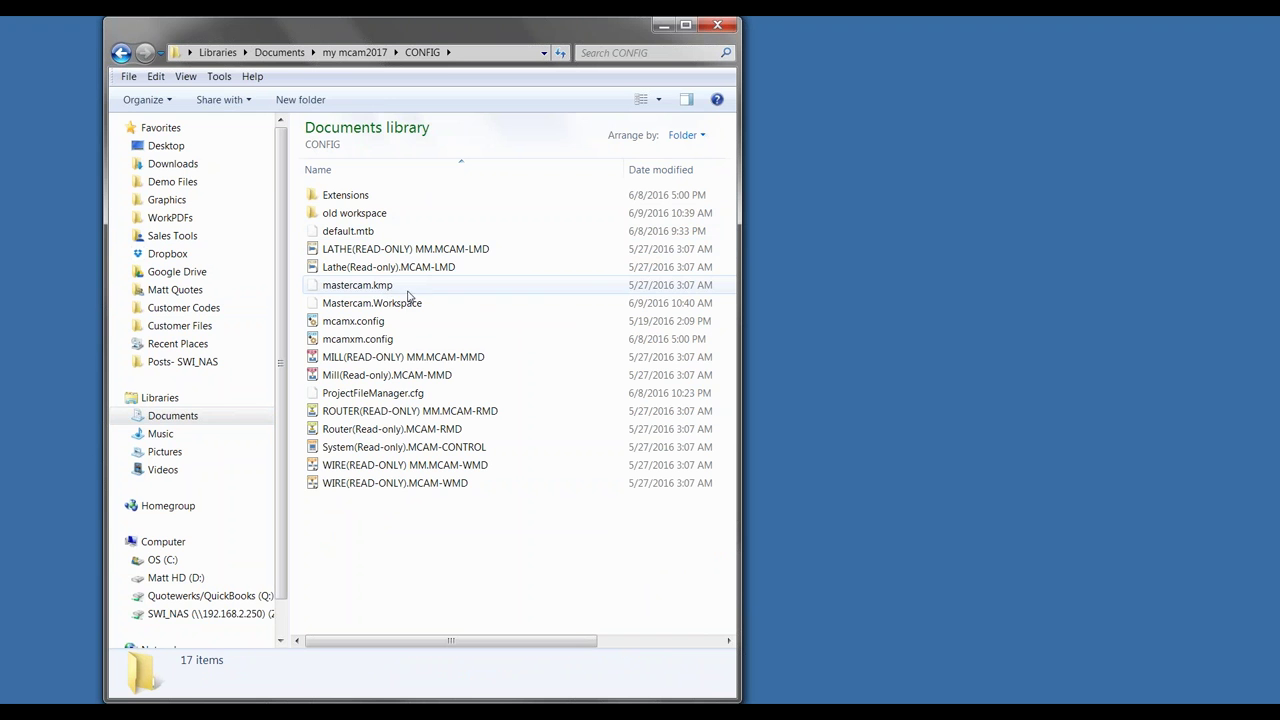
# Move Mastercam.Workspace from the old workspace folder into the CONFIG folder, replacing the existing file.
pyautogui.click(333, 214)
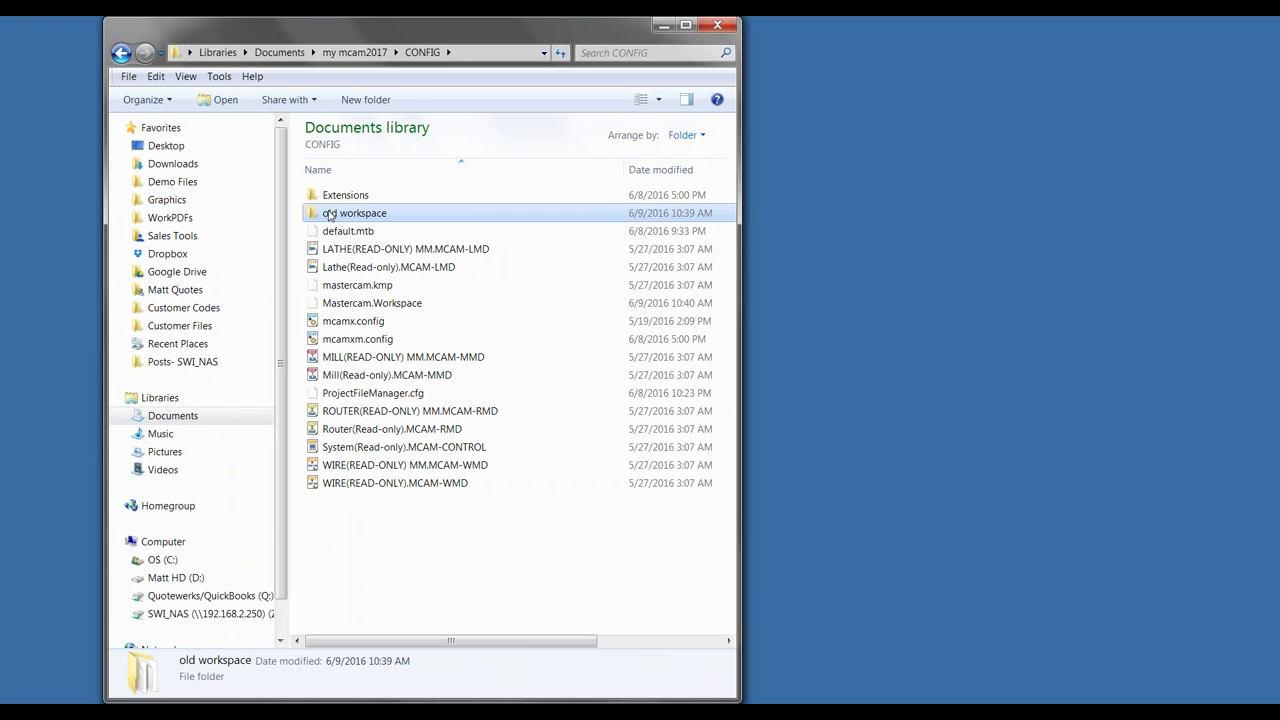
pyautogui.doubleClick(331, 214)
pyautogui.rightClick(350, 198)
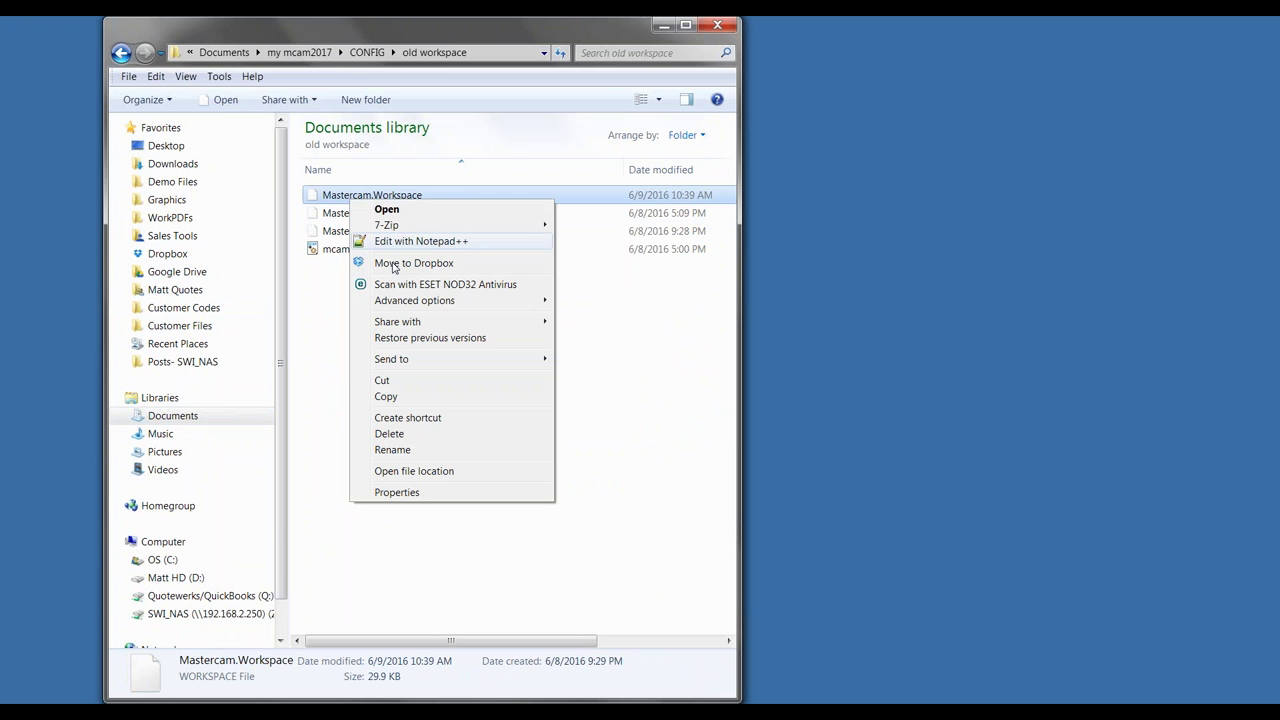
pyautogui.click(385, 380)
pyautogui.click(121, 53)
pyautogui.click(377, 524)
pyautogui.rightClick(377, 524)
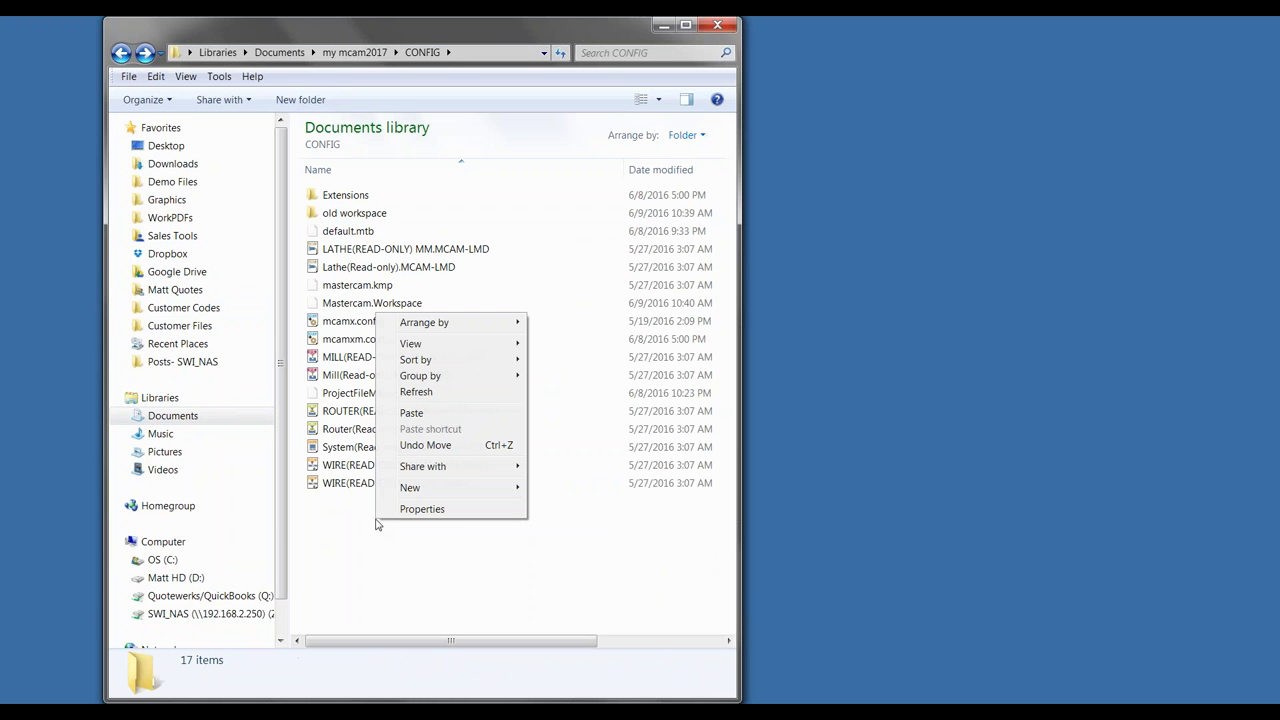
pyautogui.click(405, 411)
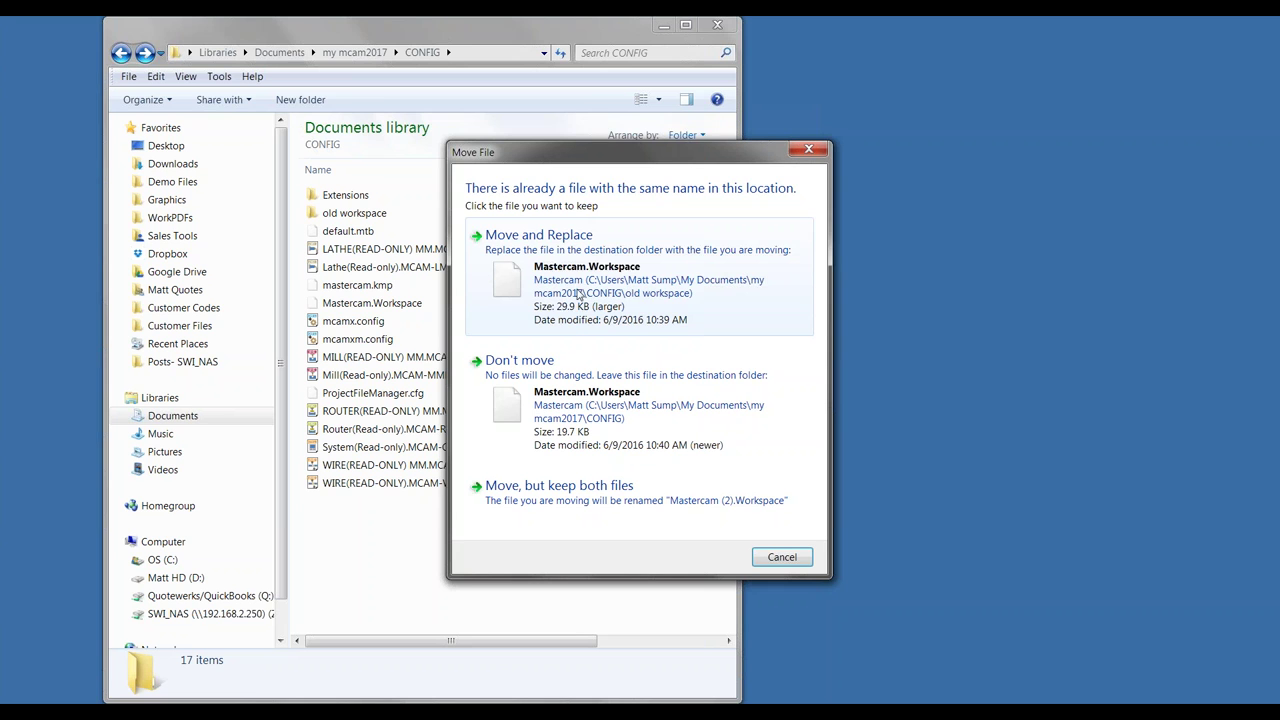
pyautogui.click(600, 292)
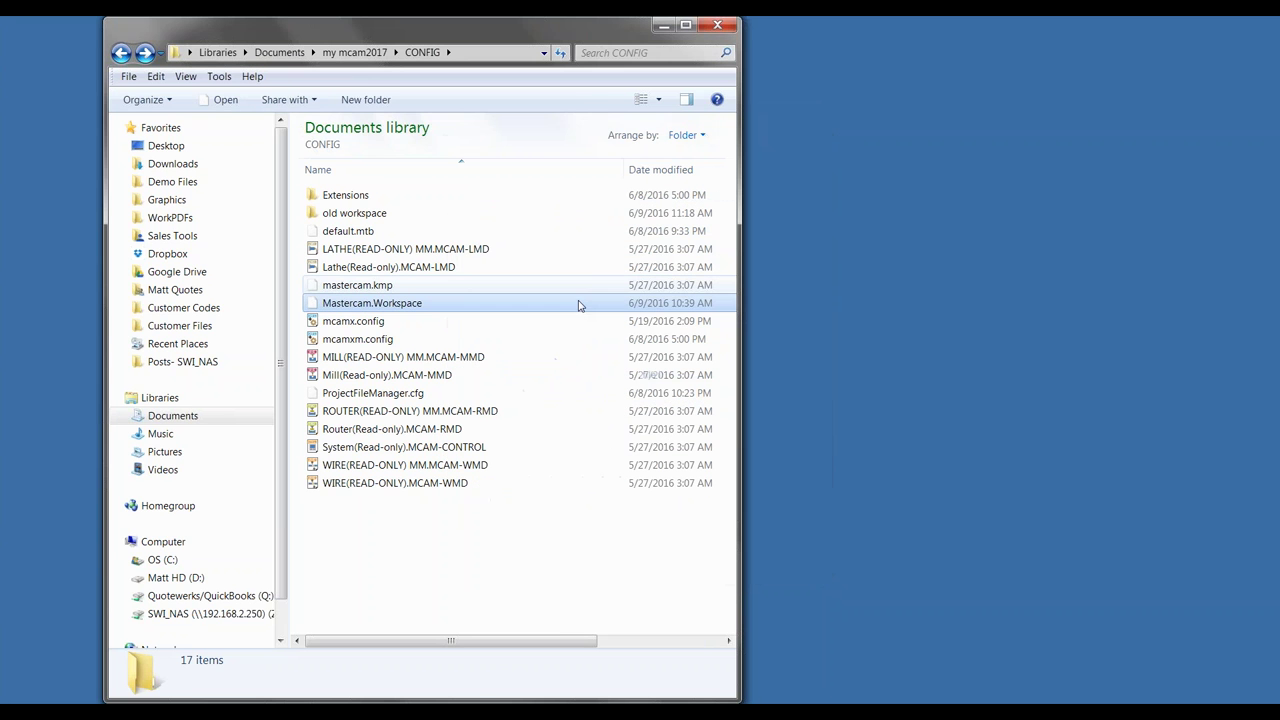
# Undo the move of Mastercam.Workspace into the CONFIG folder.
pyautogui.click(664, 26)
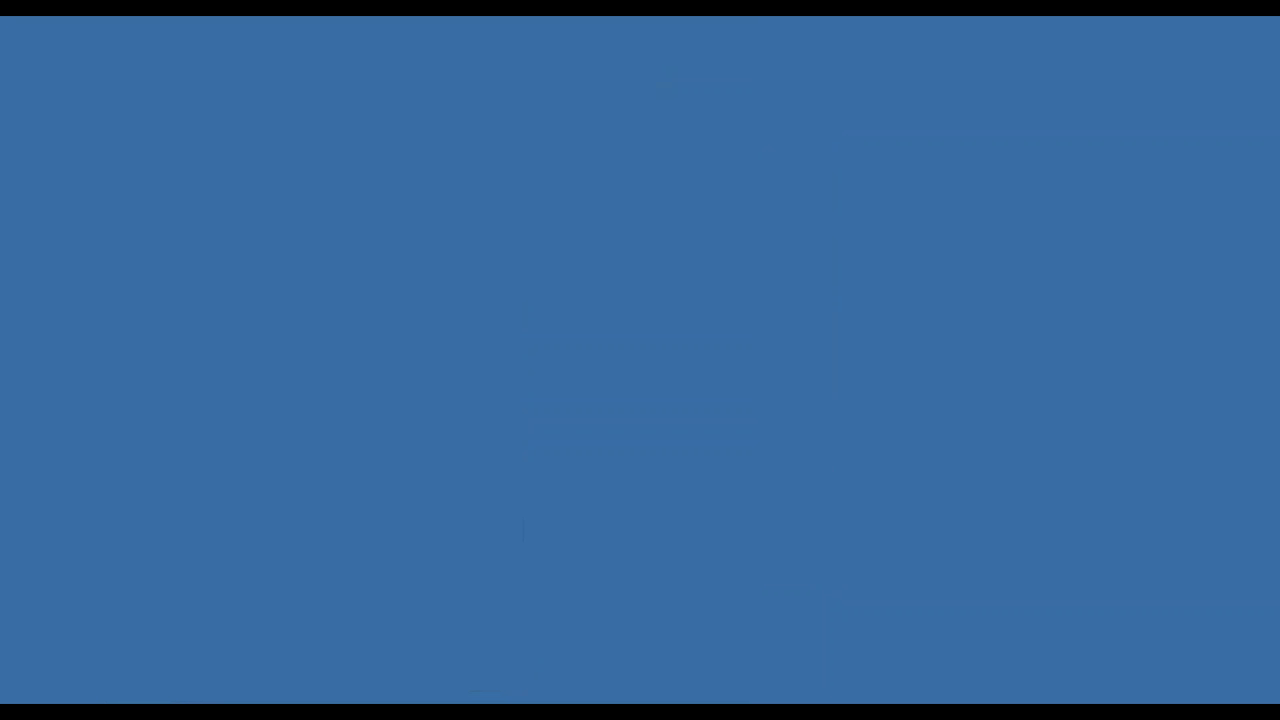
pyautogui.click(239, 712)
pyautogui.rightClick(379, 557)
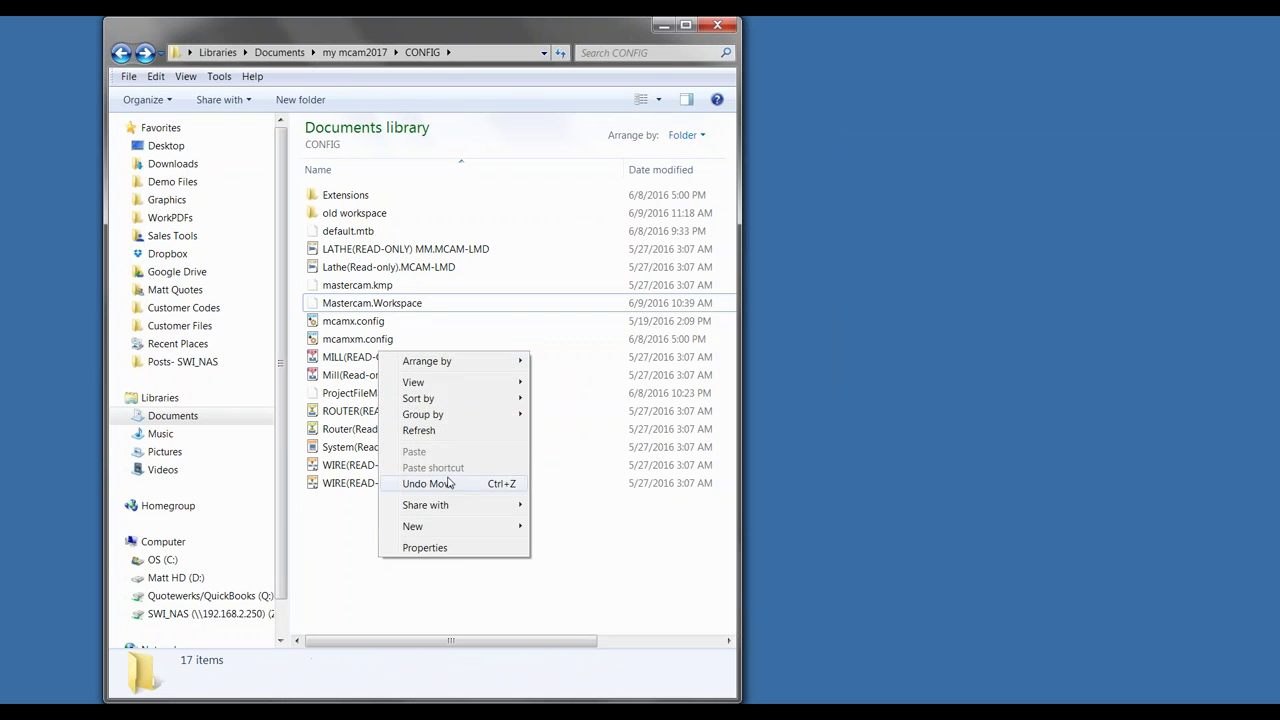
pyautogui.click(365, 523)
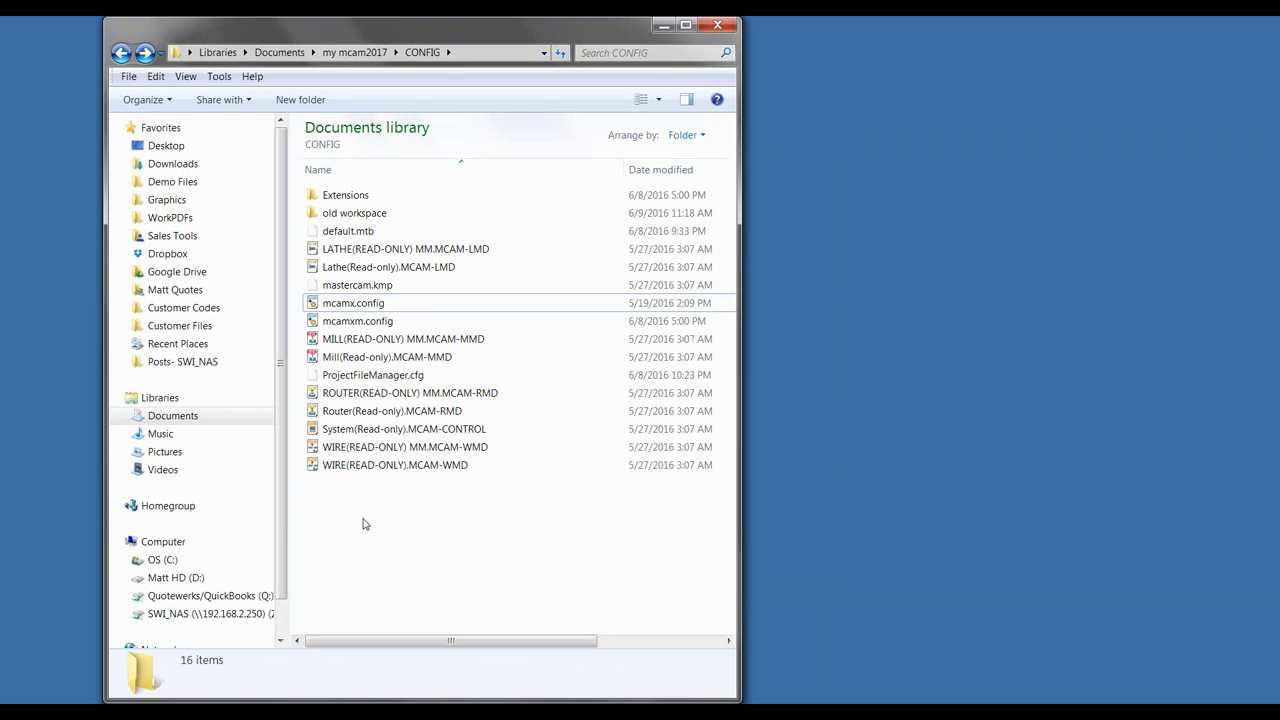
# Return to Mastercam and close it without saving the changes to Dynamic Milling Cheater File.mcam.
pyautogui.click(663, 25)
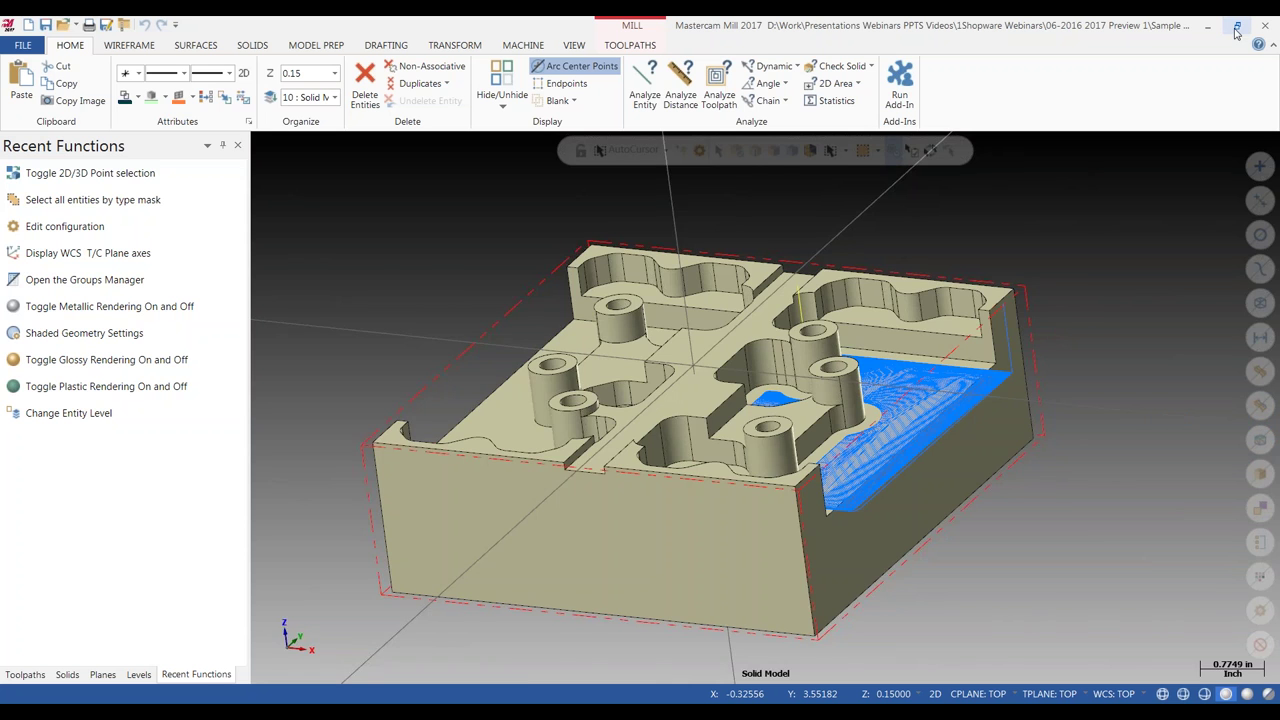
pyautogui.click(1237, 25)
pyautogui.click(828, 110)
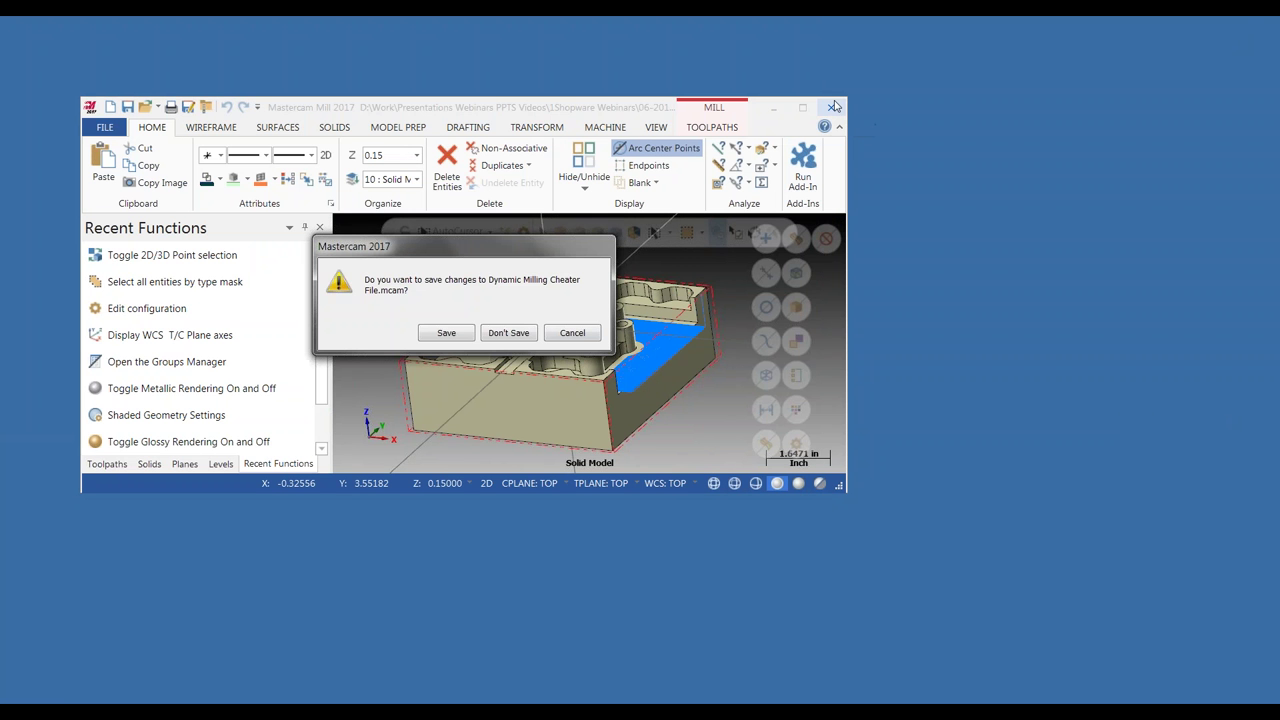
pyautogui.click(504, 336)
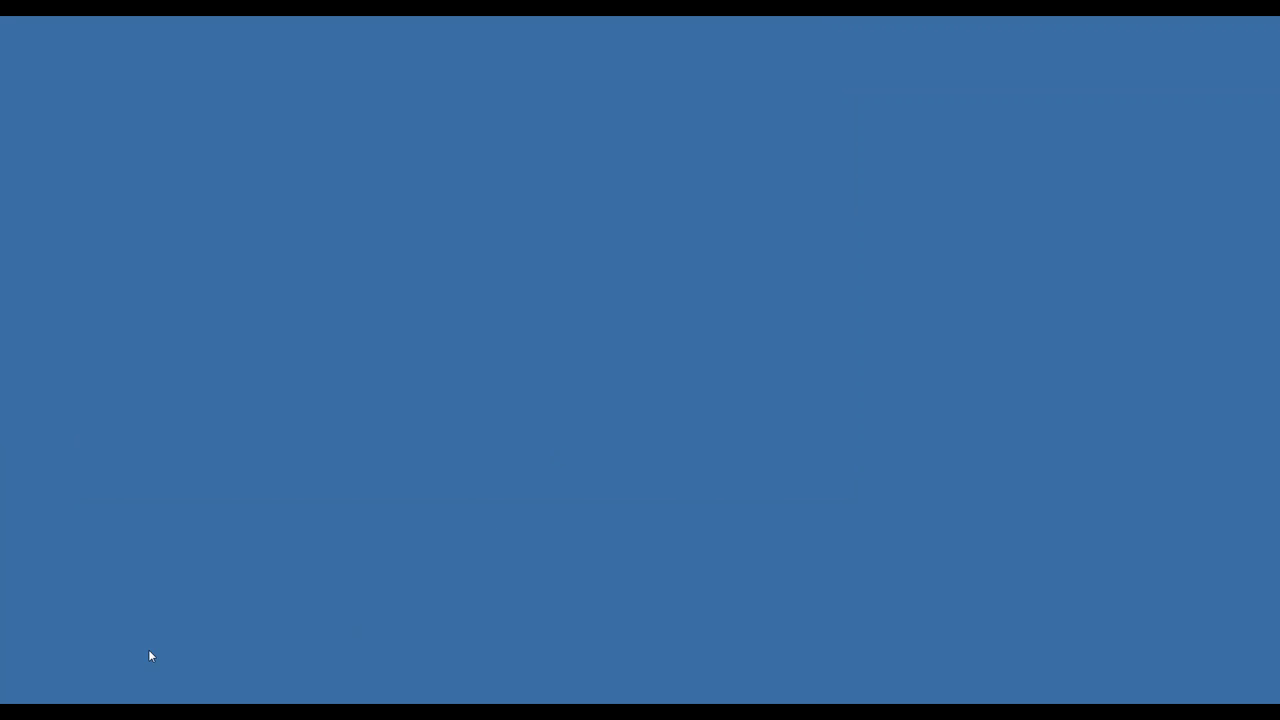
# With Mastercam closed, move Mastercam.Workspace from the old workspace folder into CONFIG in Windows Explorer, replacing the existing file.
pyautogui.click(150, 700)
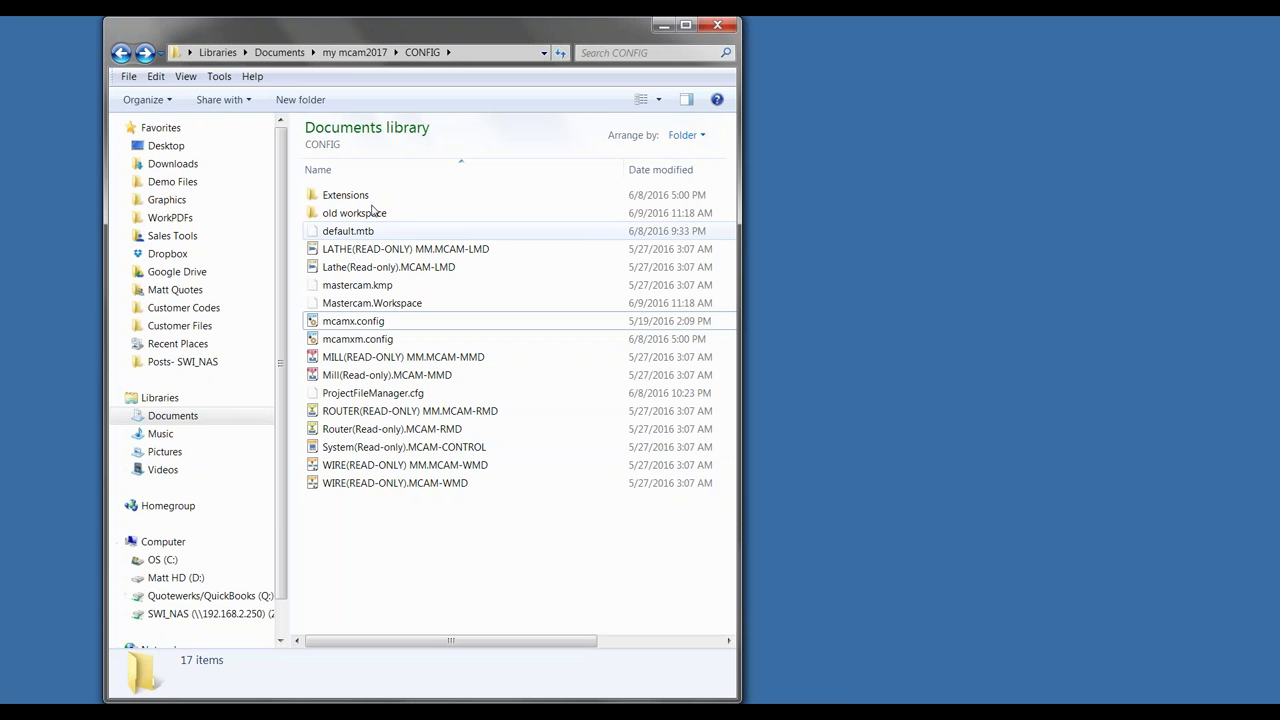
pyautogui.rightClick(350, 521)
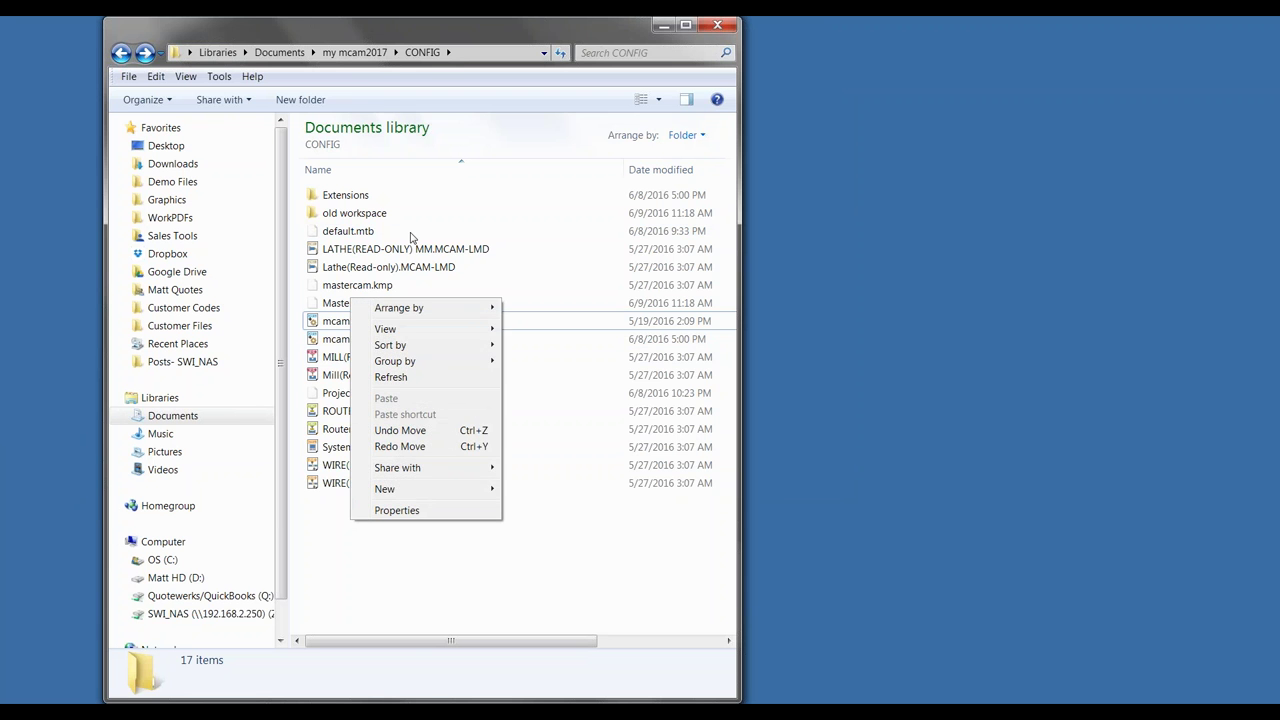
pyautogui.doubleClick(350, 214)
pyautogui.click(345, 195)
pyautogui.rightClick(375, 193)
pyautogui.click(428, 373)
pyautogui.click(121, 53)
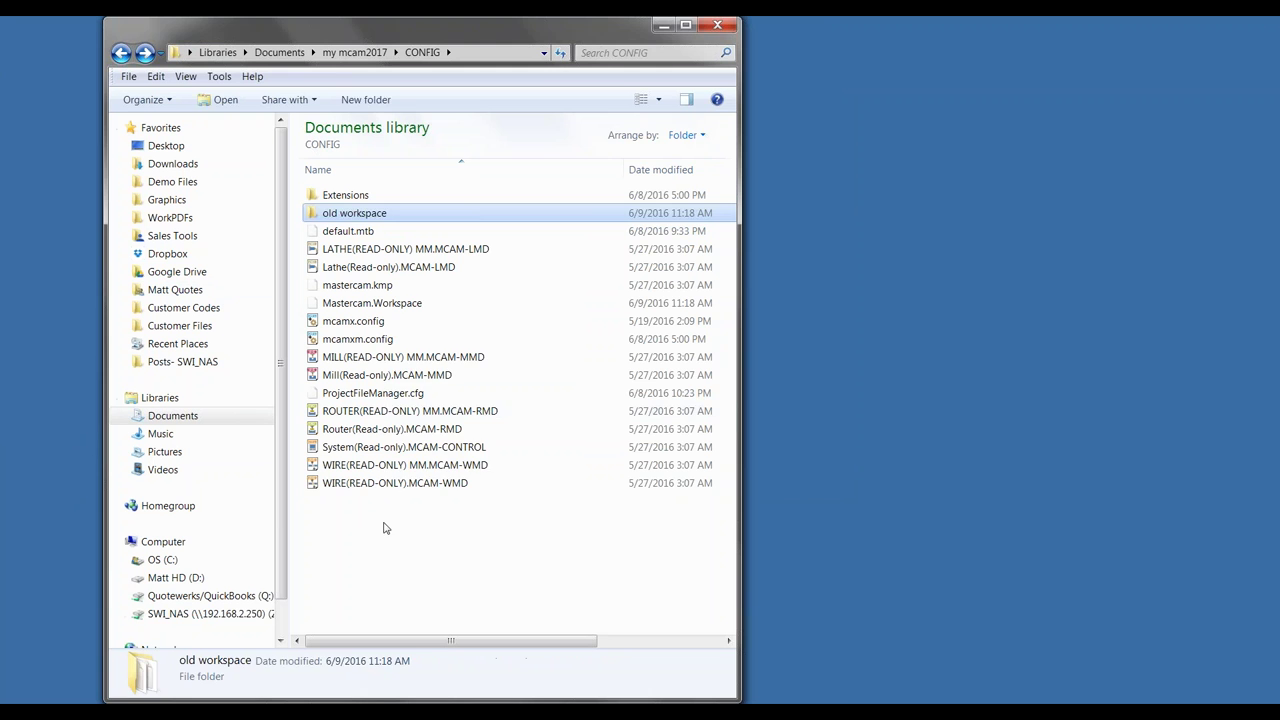
pyautogui.rightClick(384, 526)
pyautogui.click(420, 401)
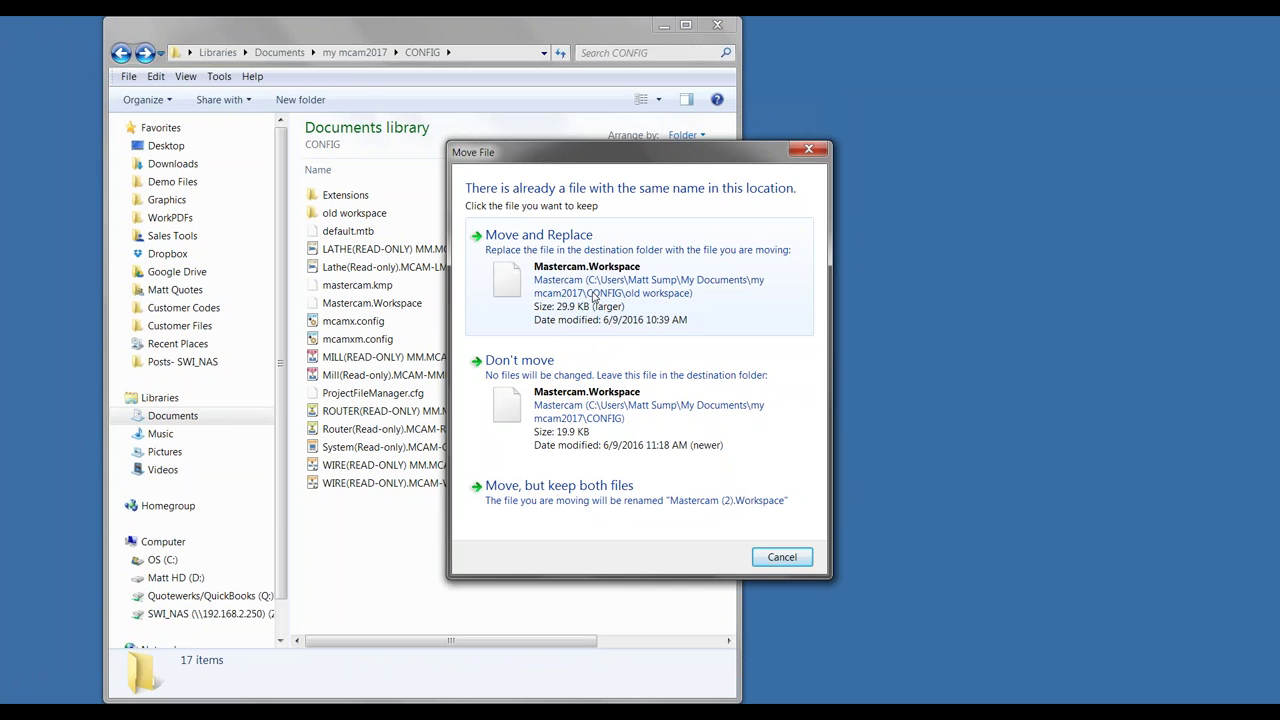
pyautogui.click(594, 298)
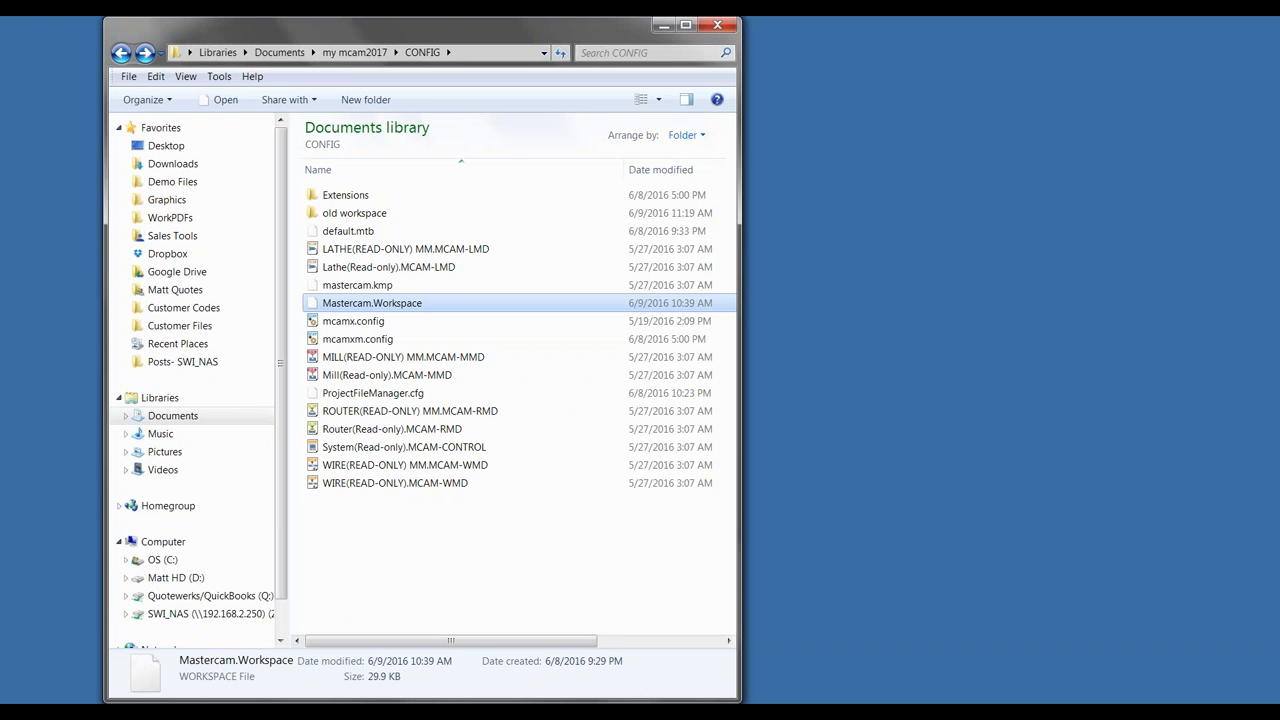
# Launch Mastercam 2017 from the Desktop folder.
pyautogui.click(166, 145)
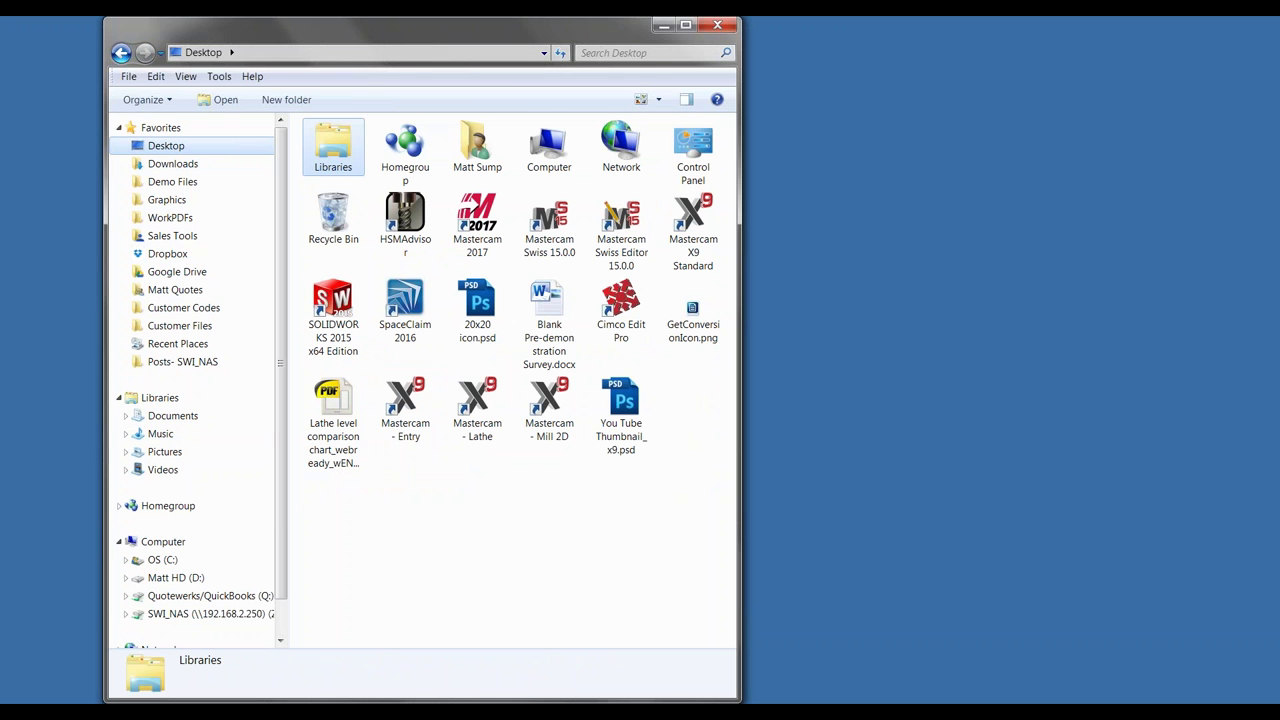
pyautogui.doubleClick(477, 220)
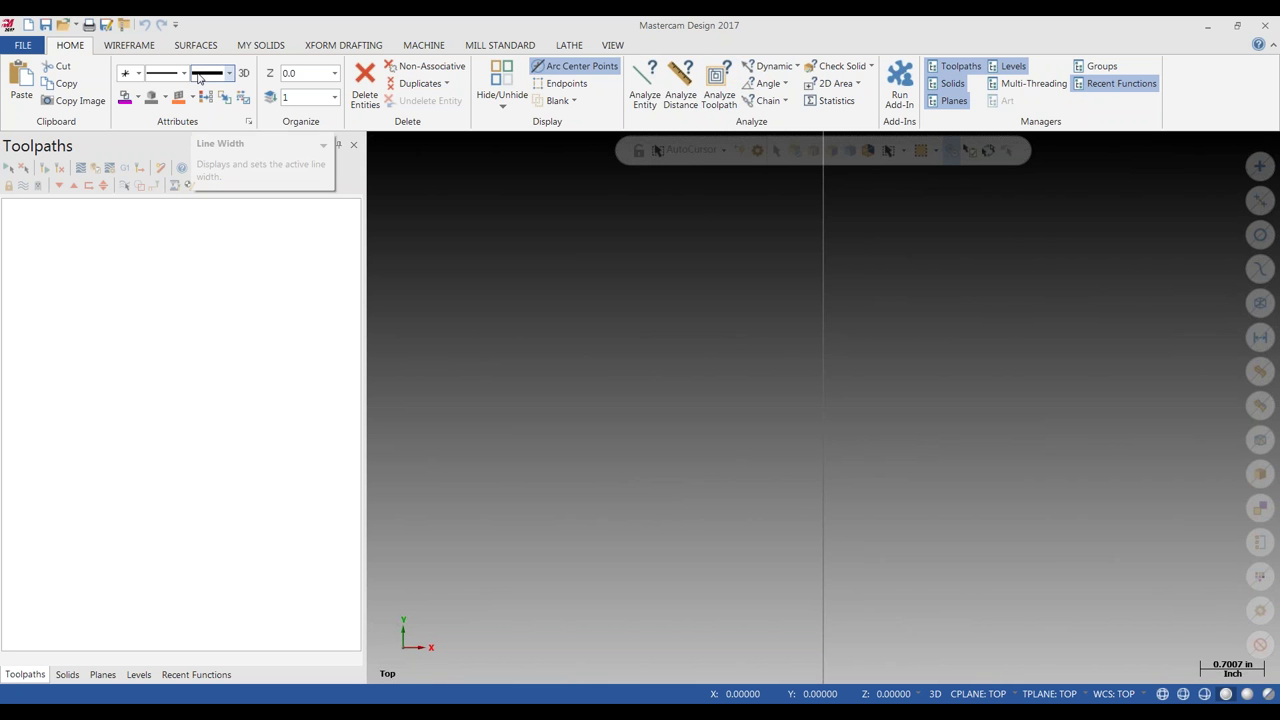
# Examine the commands in the customized My Solids, Xform Drafting and Mill Standard ribbon sets.
pyautogui.click(260, 45)
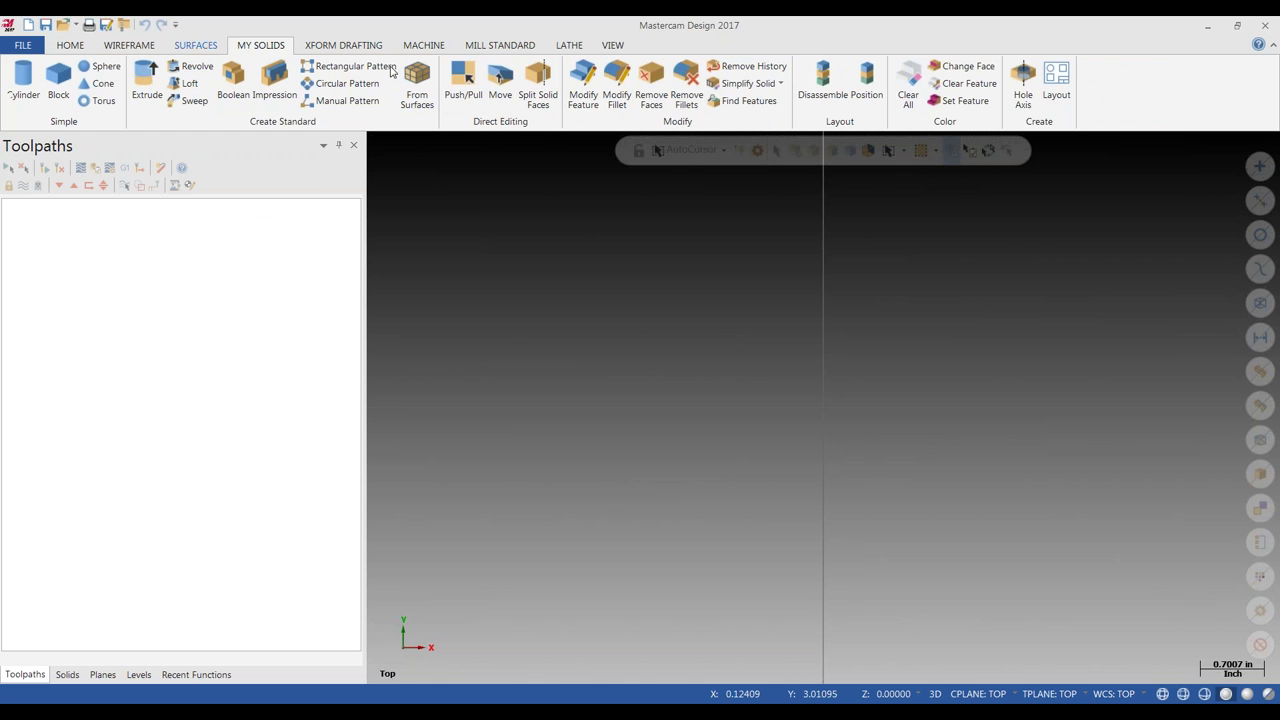
pyautogui.click(352, 46)
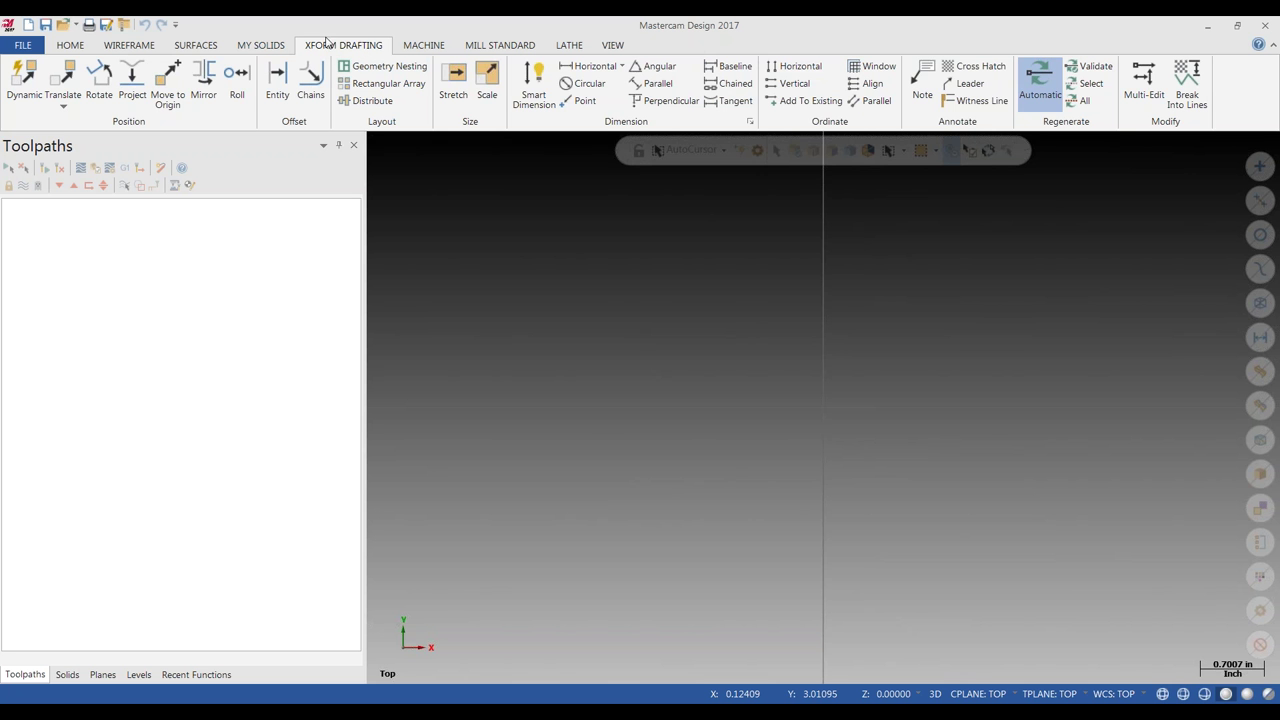
pyautogui.click(490, 45)
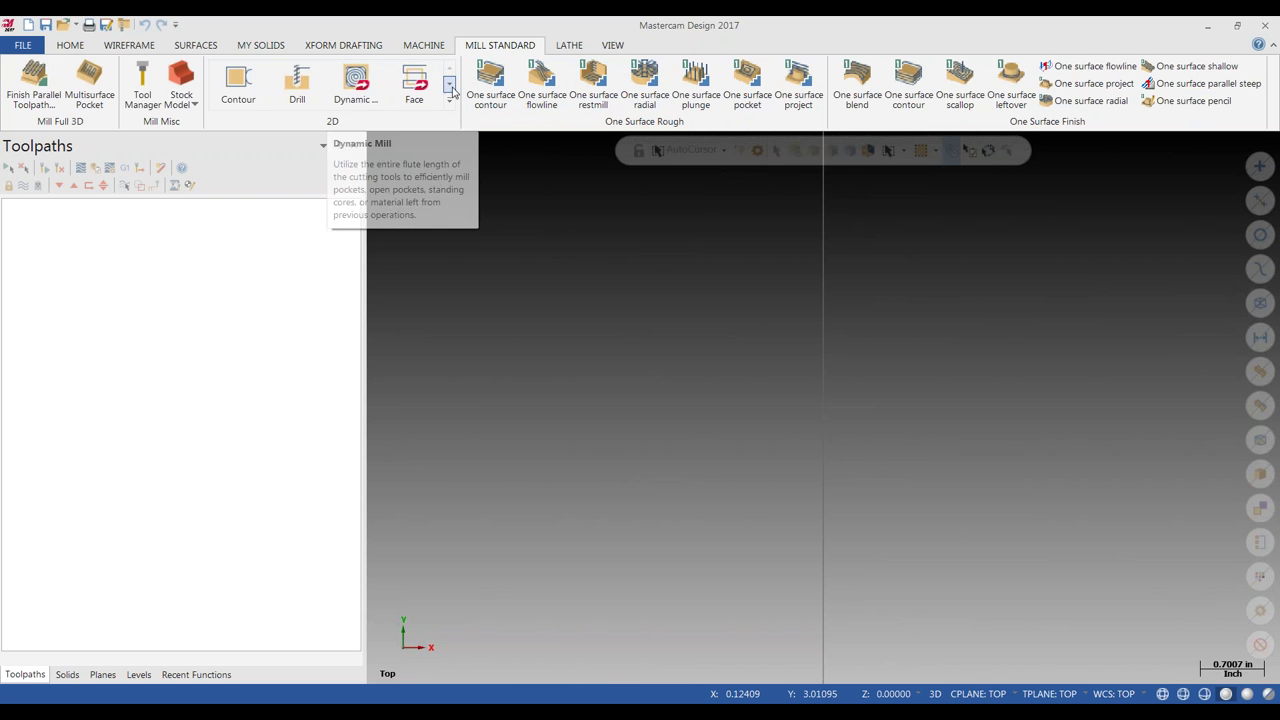
# Examine the expanded 2D toolpath gallery in the Mill Standard set and the commands in the custom Lathe set.
pyautogui.click(449, 100)
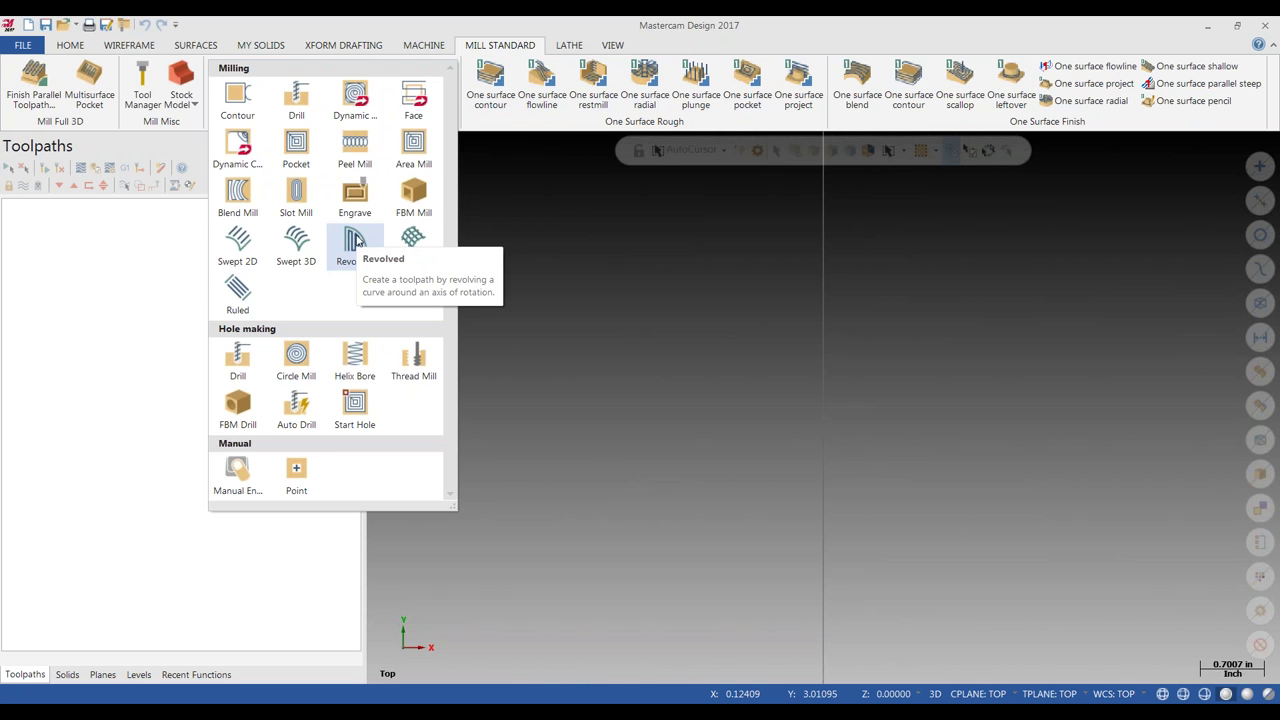
pyautogui.press('Escape')
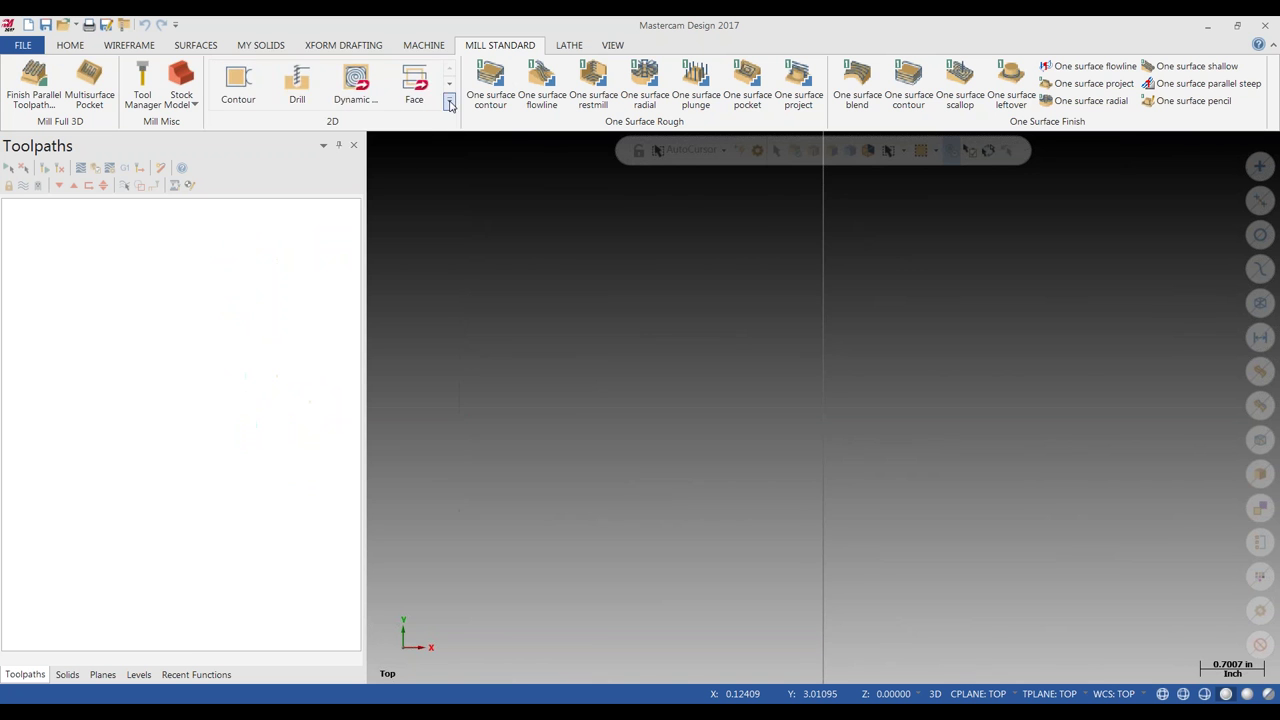
pyautogui.click(449, 100)
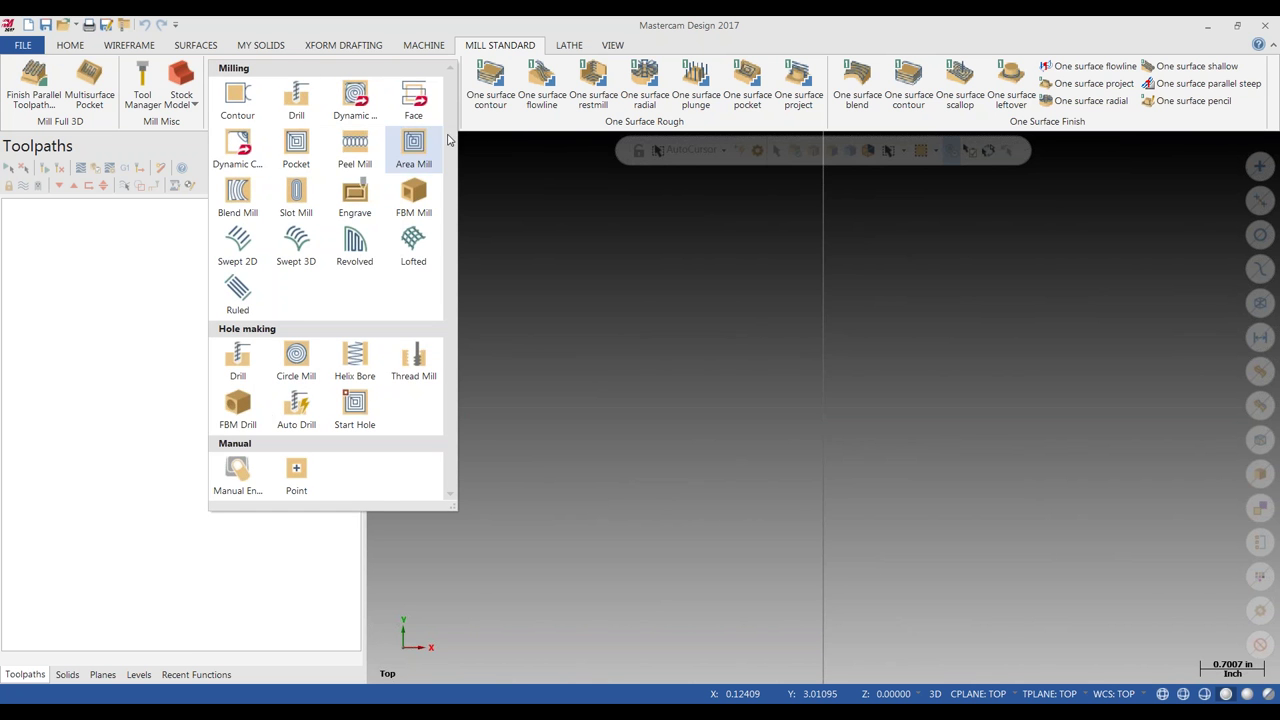
pyautogui.click(483, 128)
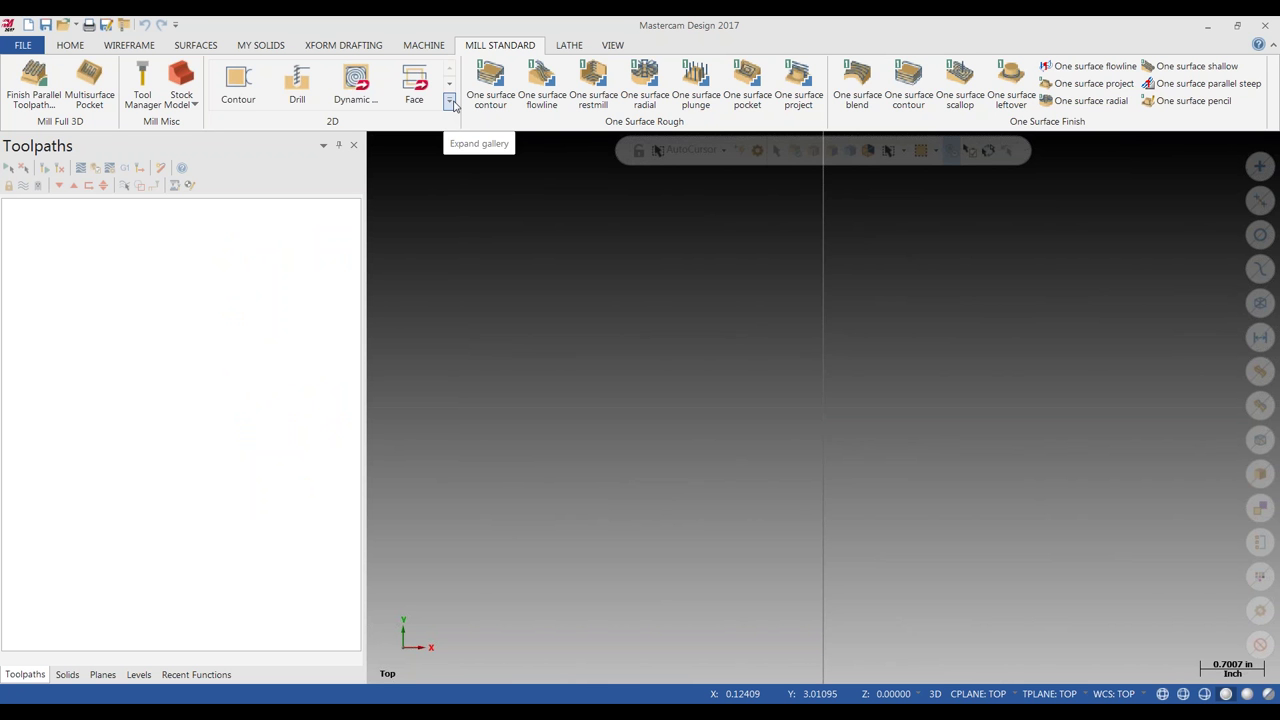
pyautogui.click(450, 102)
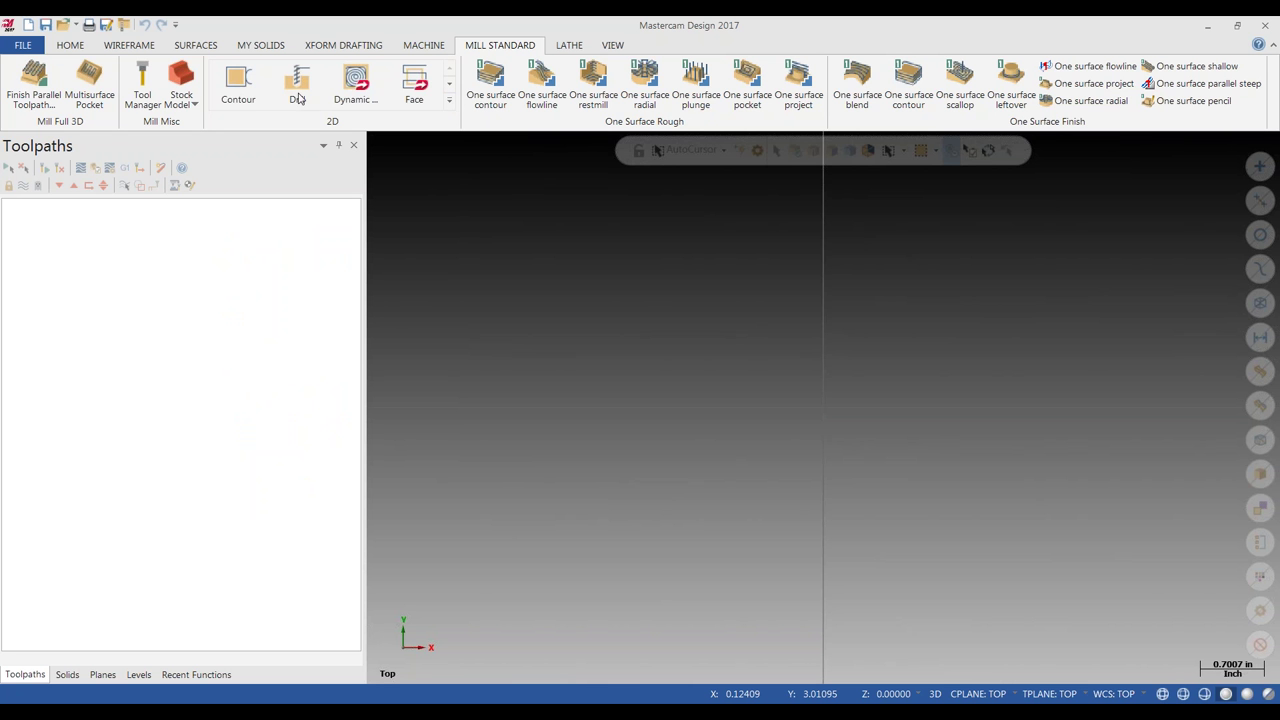
pyautogui.click(449, 100)
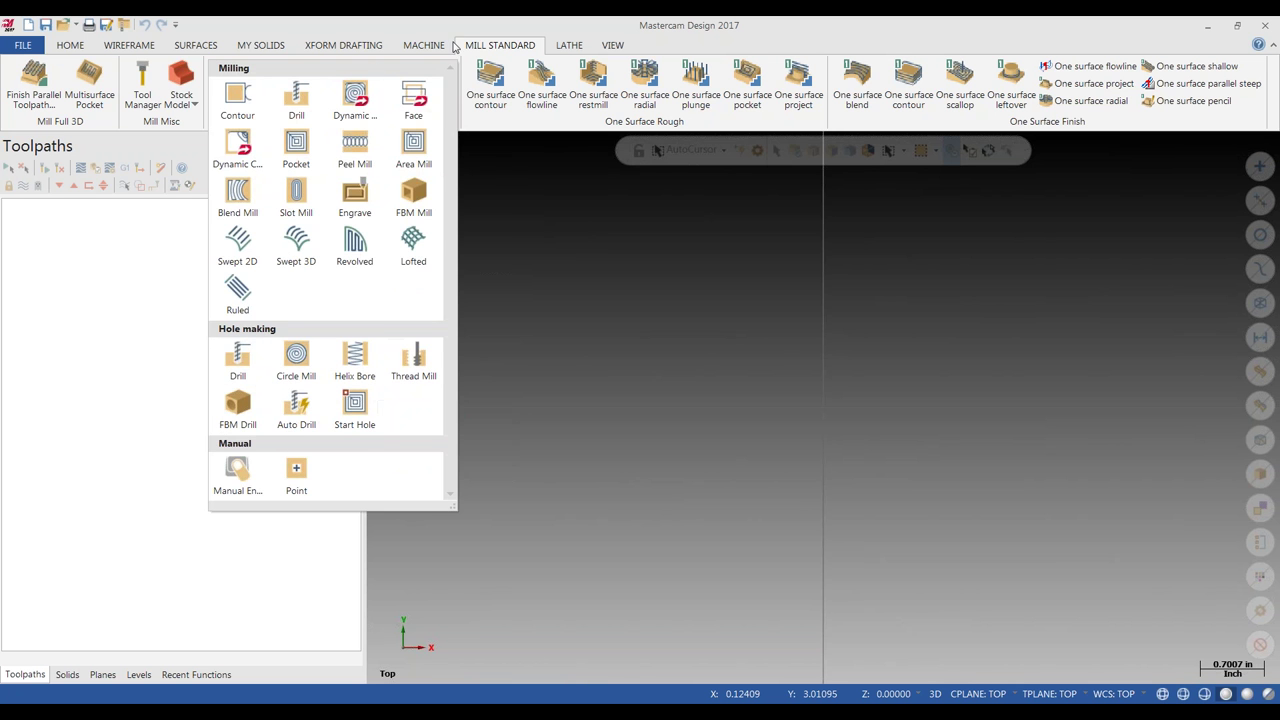
pyautogui.click(481, 52)
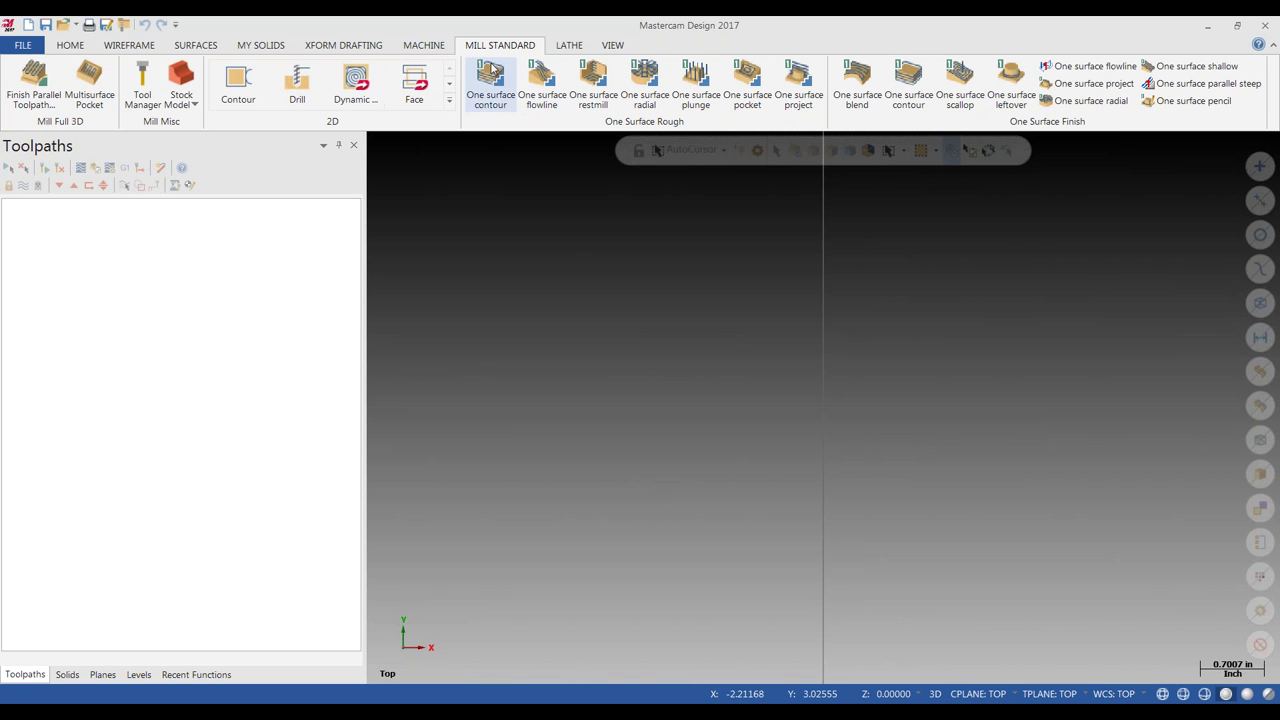
pyautogui.click(569, 46)
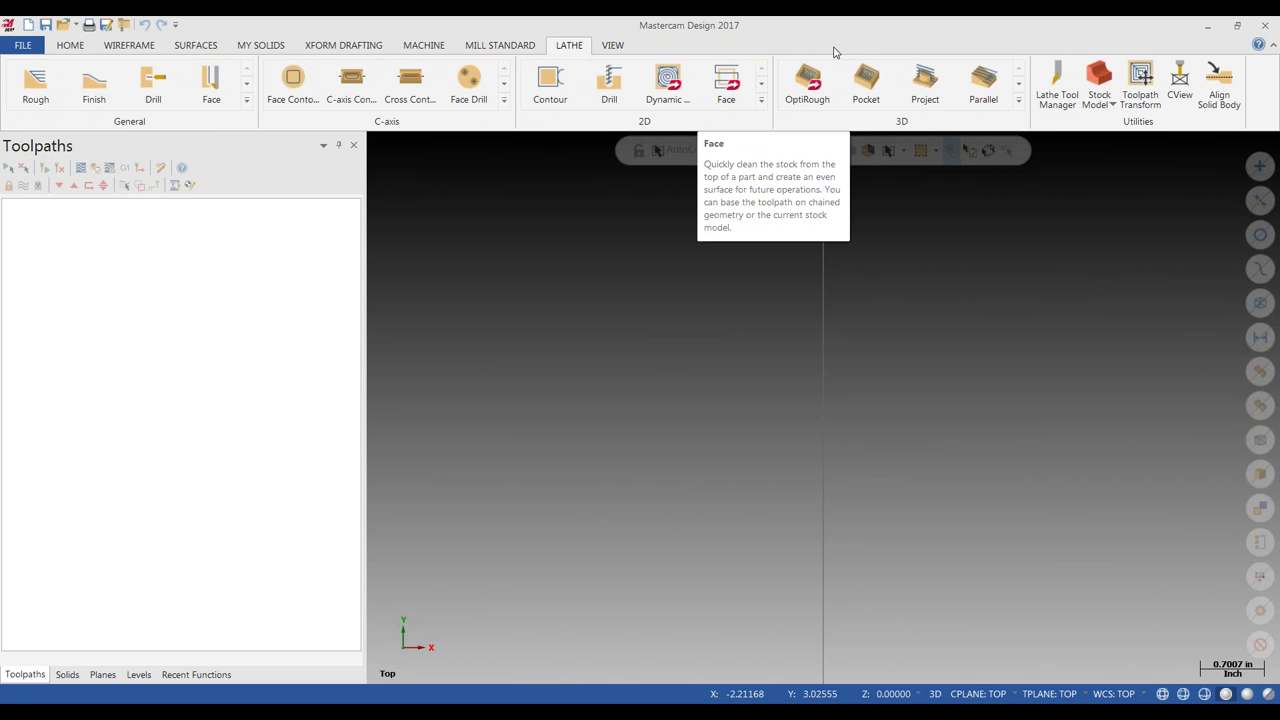
# Customize the ribbon to hide Mill Standard, Lathe and Xform Drafting, and show Drafting, Model Prep and Solids.
pyautogui.rightClick(835, 52)
pyautogui.click(879, 98)
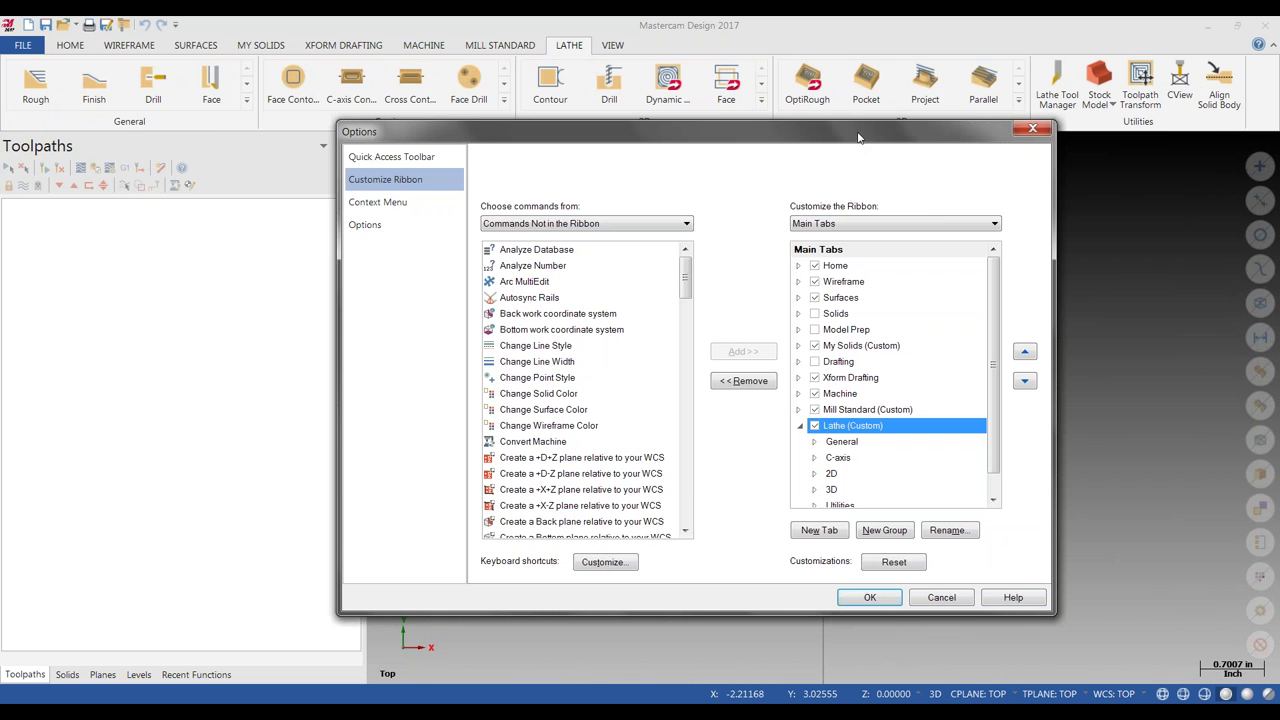
pyautogui.click(816, 411)
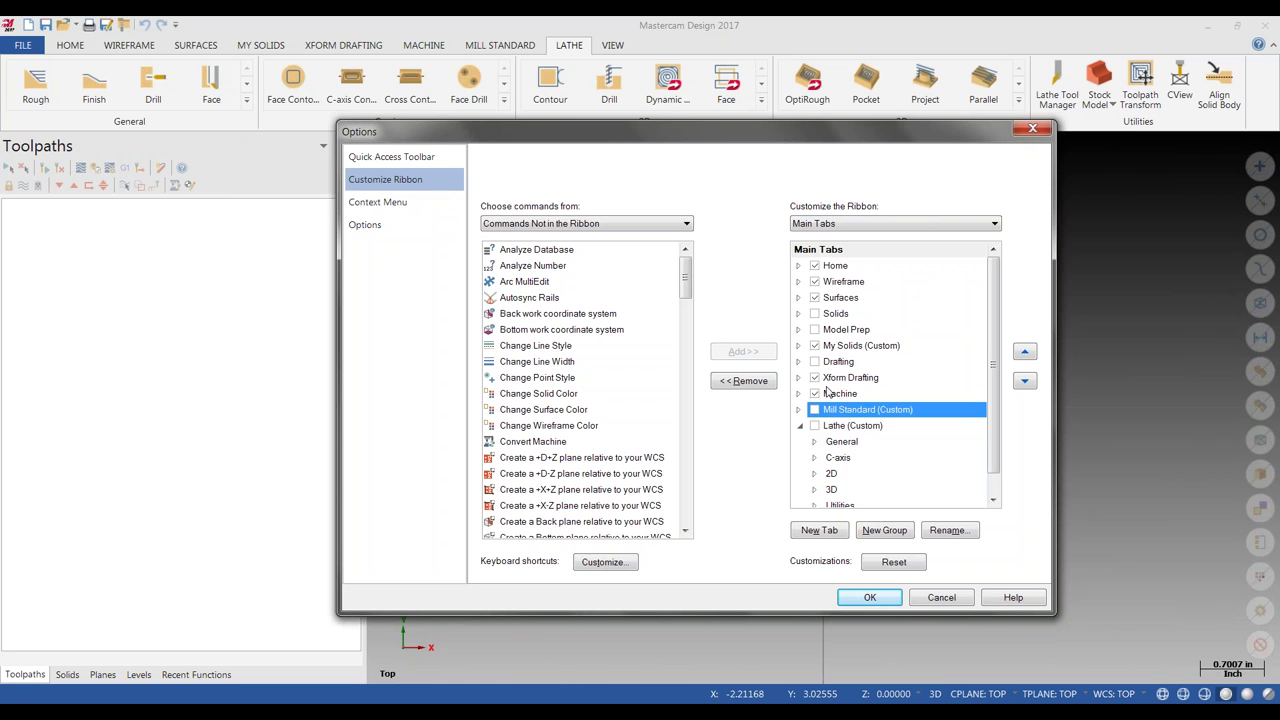
pyautogui.click(815, 378)
pyautogui.click(815, 362)
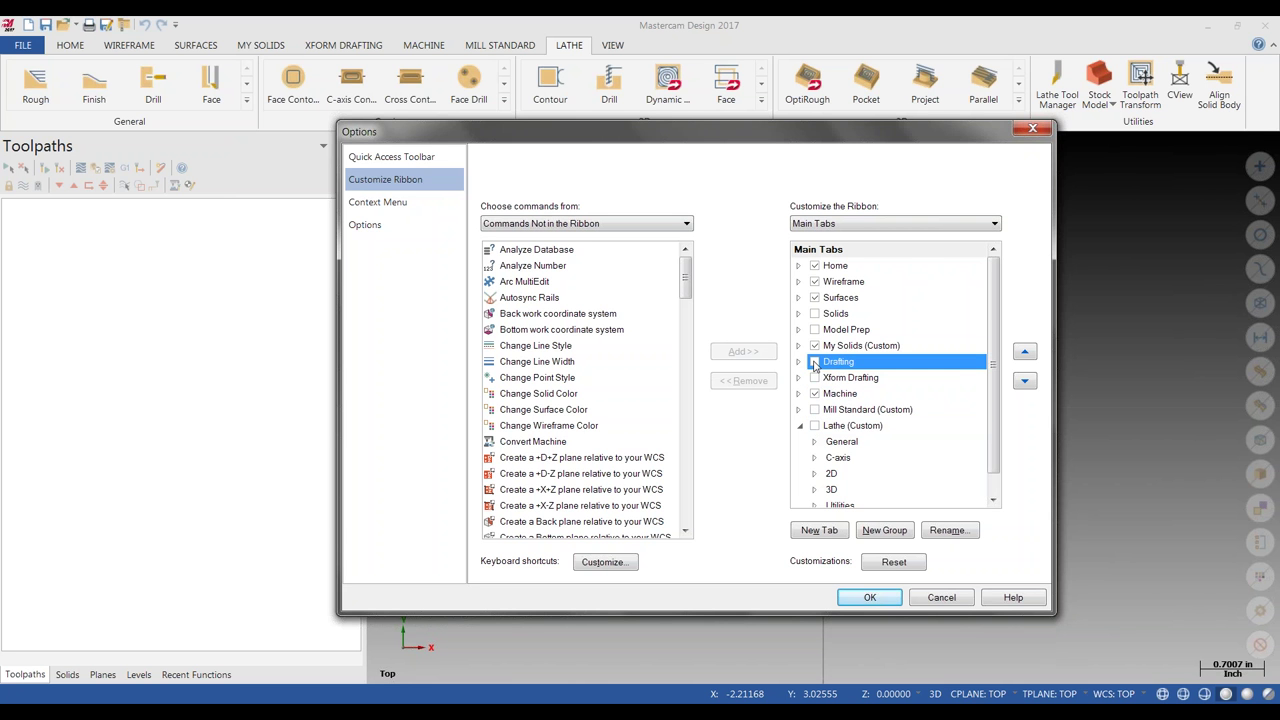
pyautogui.click(815, 330)
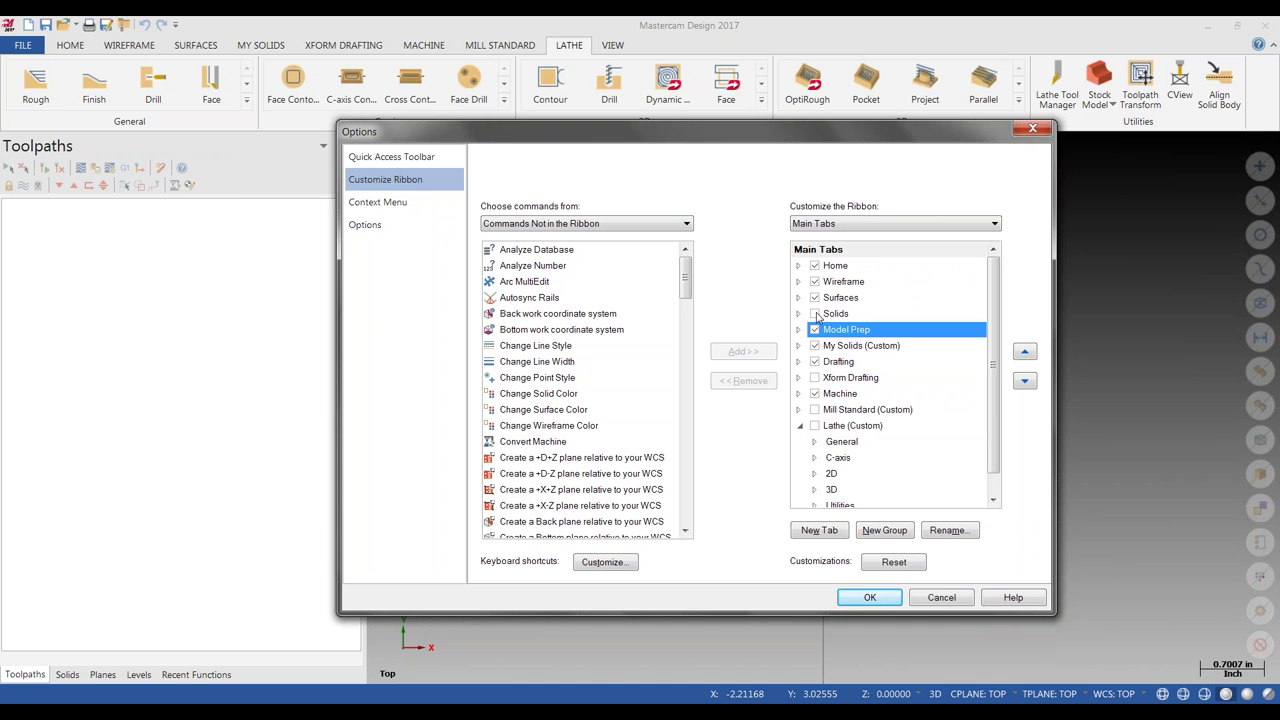
pyautogui.click(815, 314)
pyautogui.scroll(-2, 996, 409)
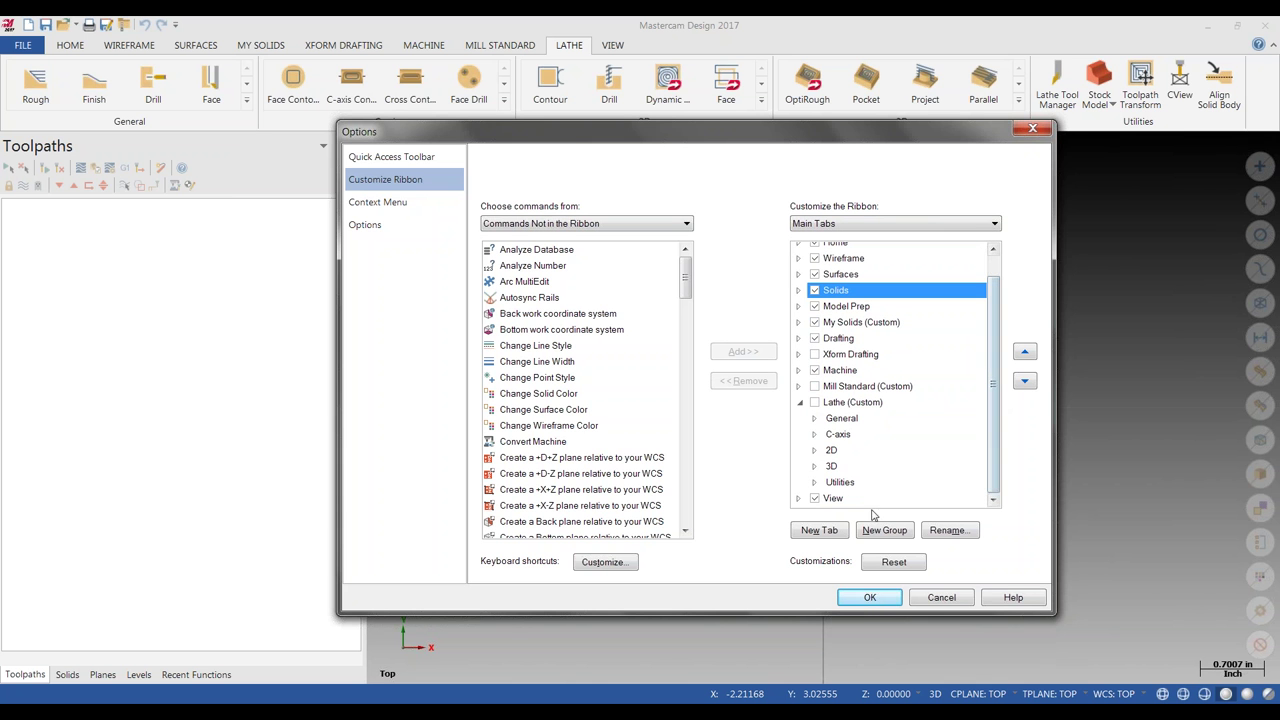
pyautogui.click(869, 598)
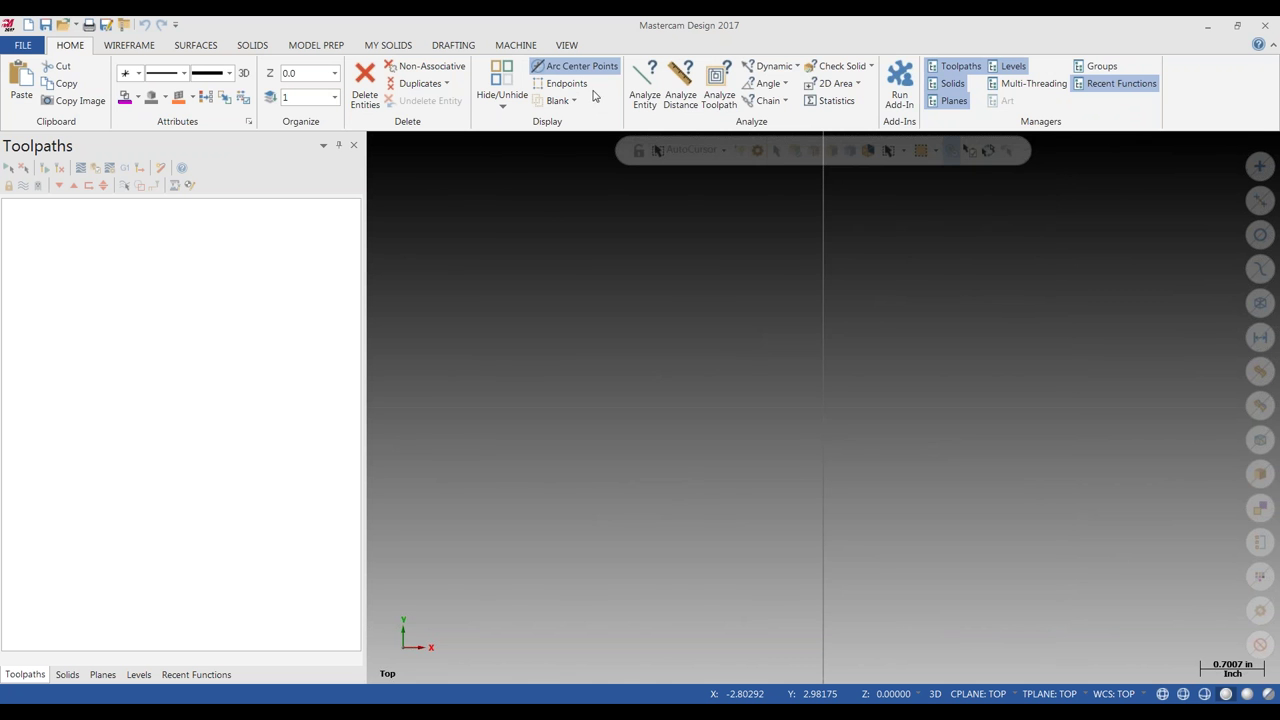
# Customize the ribbon again to hide the custom My Solids set.
pyautogui.rightClick(690, 55)
pyautogui.click(755, 91)
pyautogui.click(815, 474)
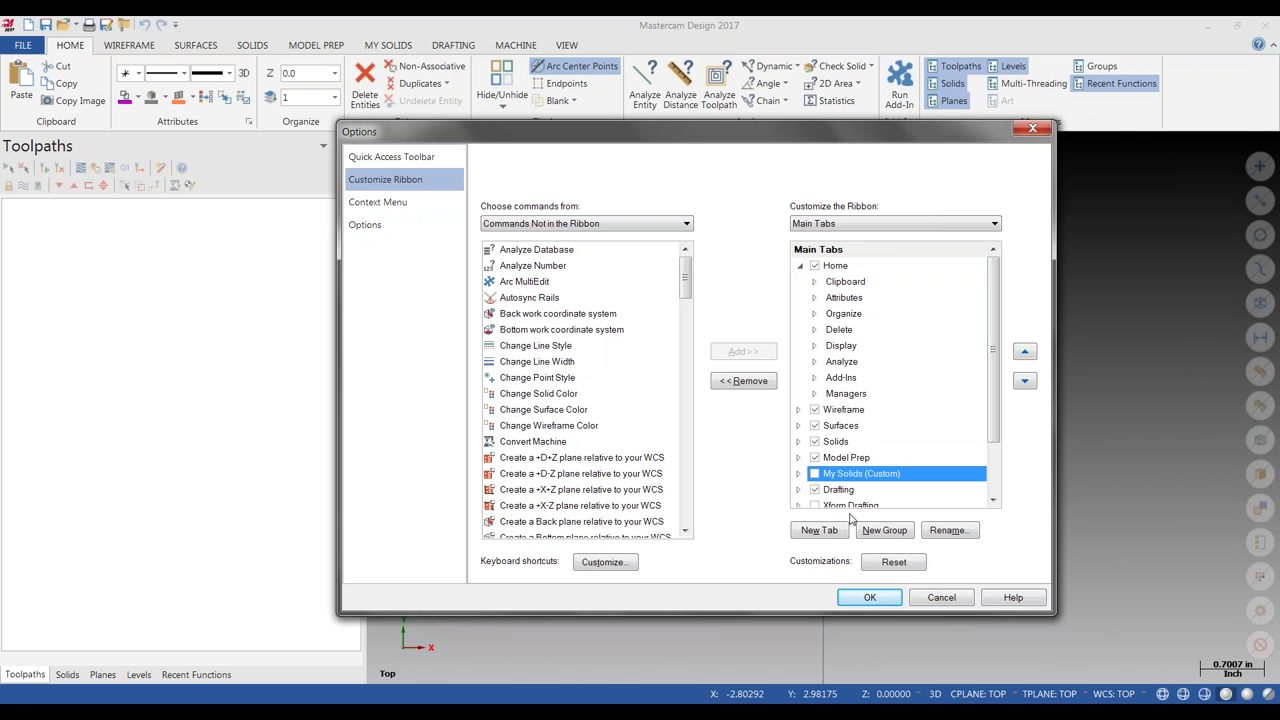
pyautogui.click(869, 597)
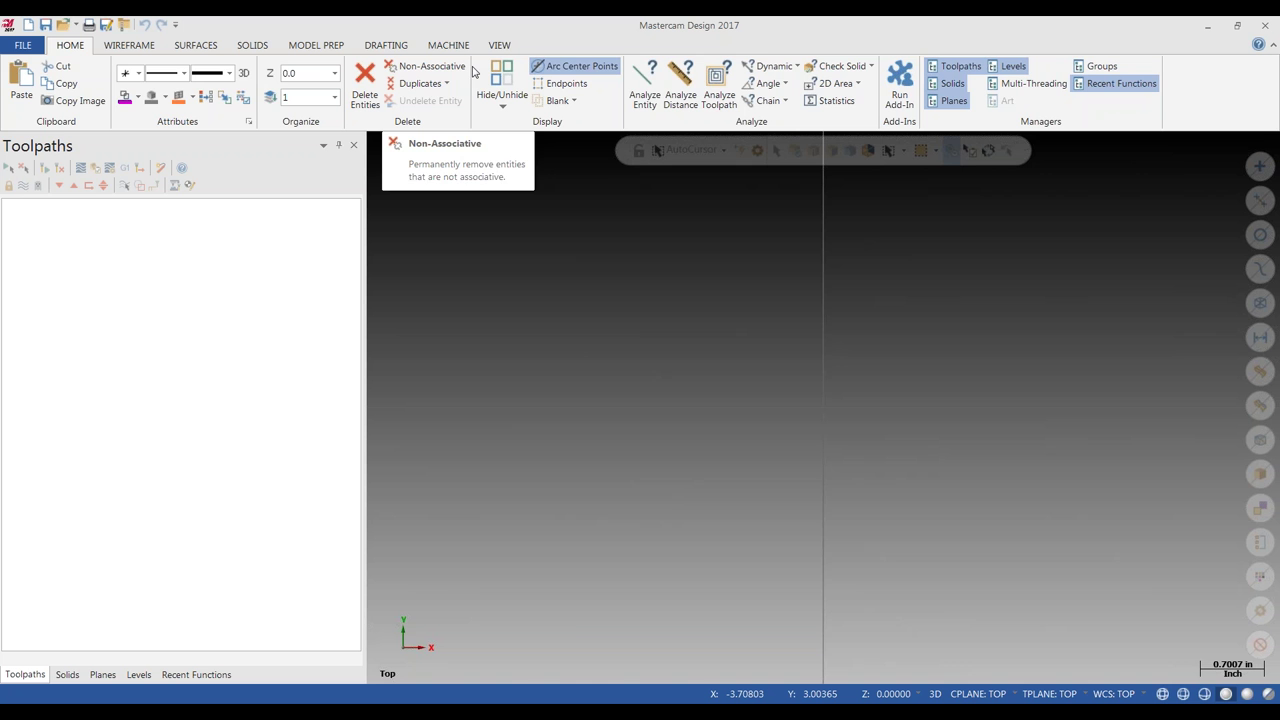
# Add the default mill machine to the empty file to bring up the standard mill toolpath commands.
pyautogui.click(448, 45)
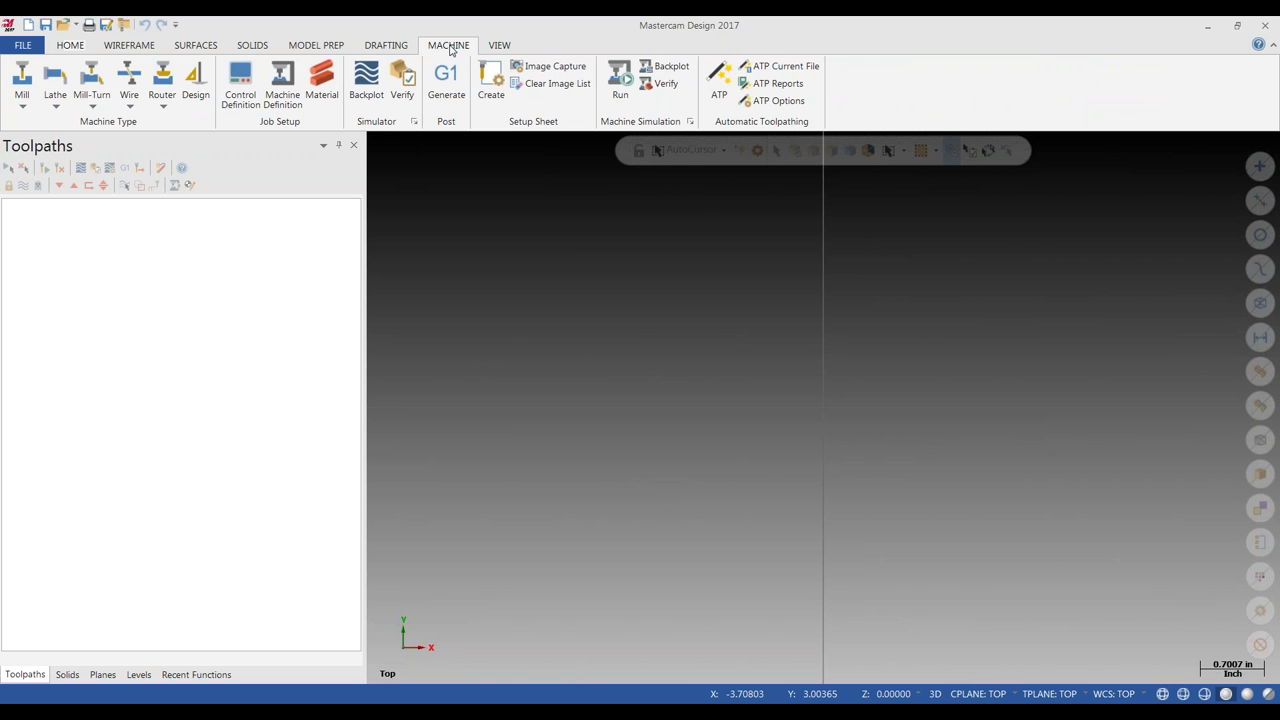
pyautogui.click(22, 100)
pyautogui.click(43, 120)
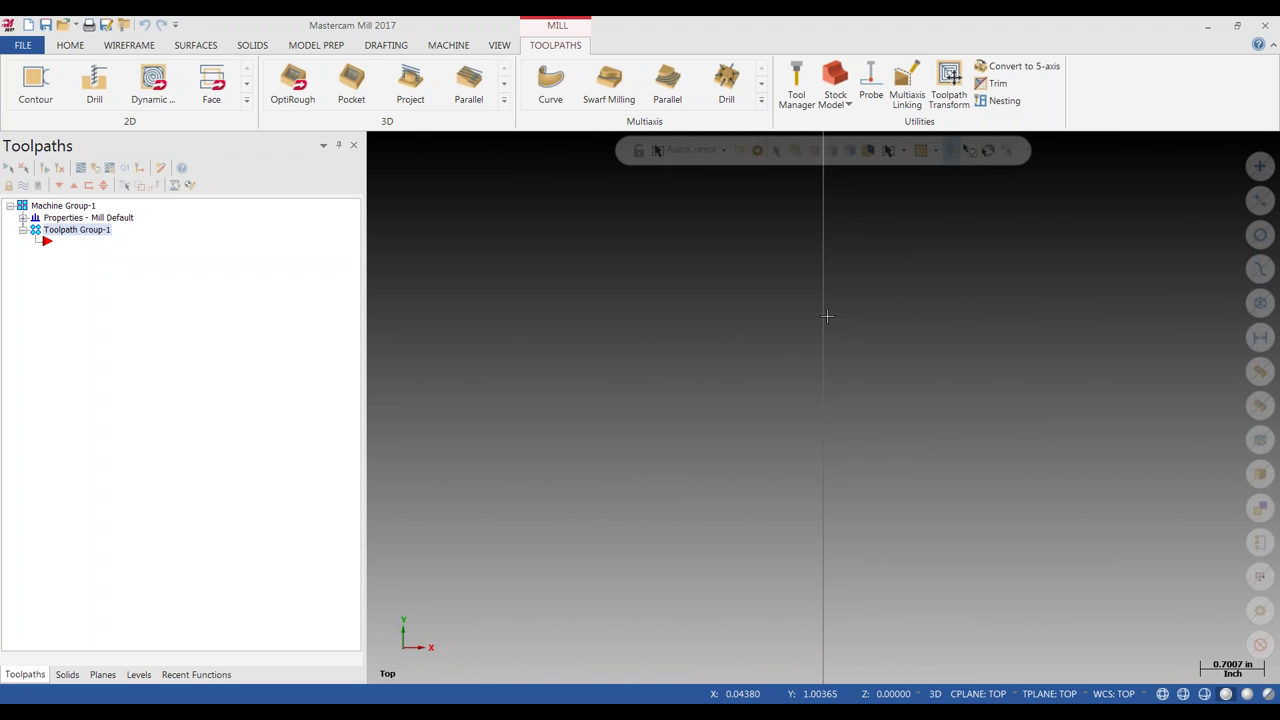
# Open the recent document Dynamic Milling Cheater File.mcam, discarding the changes to the current file.
pyautogui.click(22, 46)
pyautogui.click(38, 133)
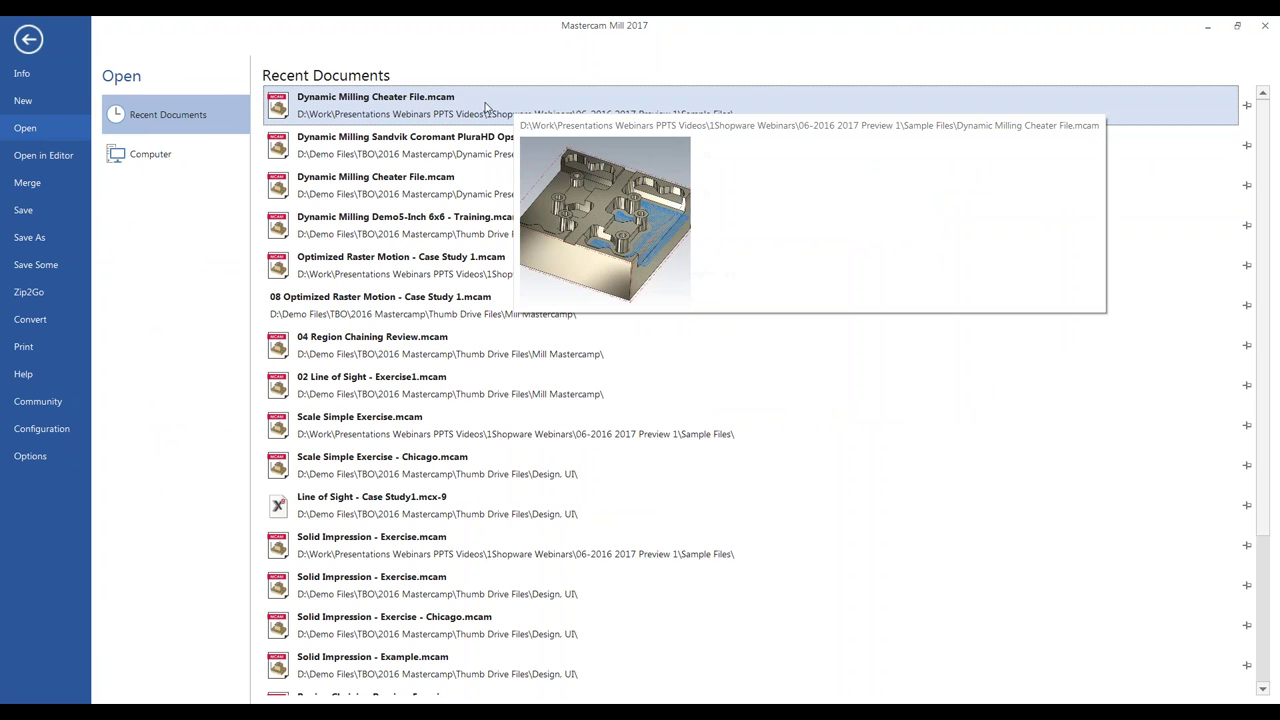
pyautogui.click(478, 107)
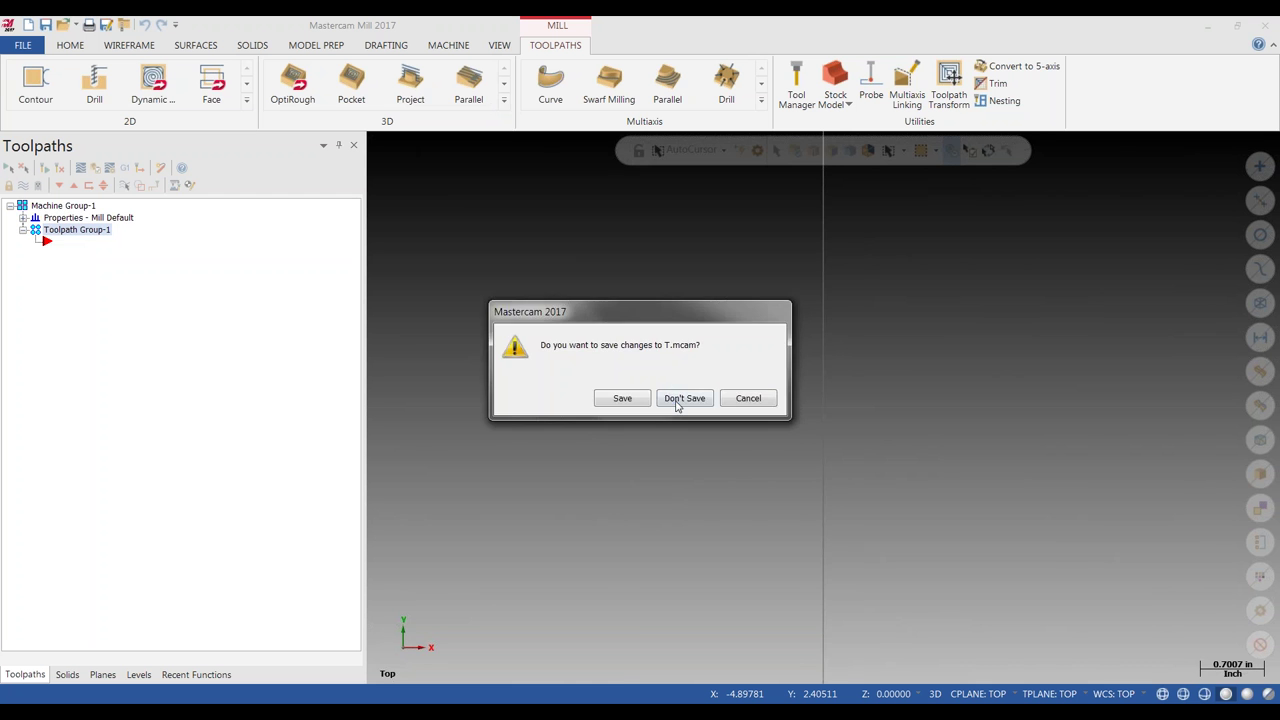
pyautogui.click(680, 398)
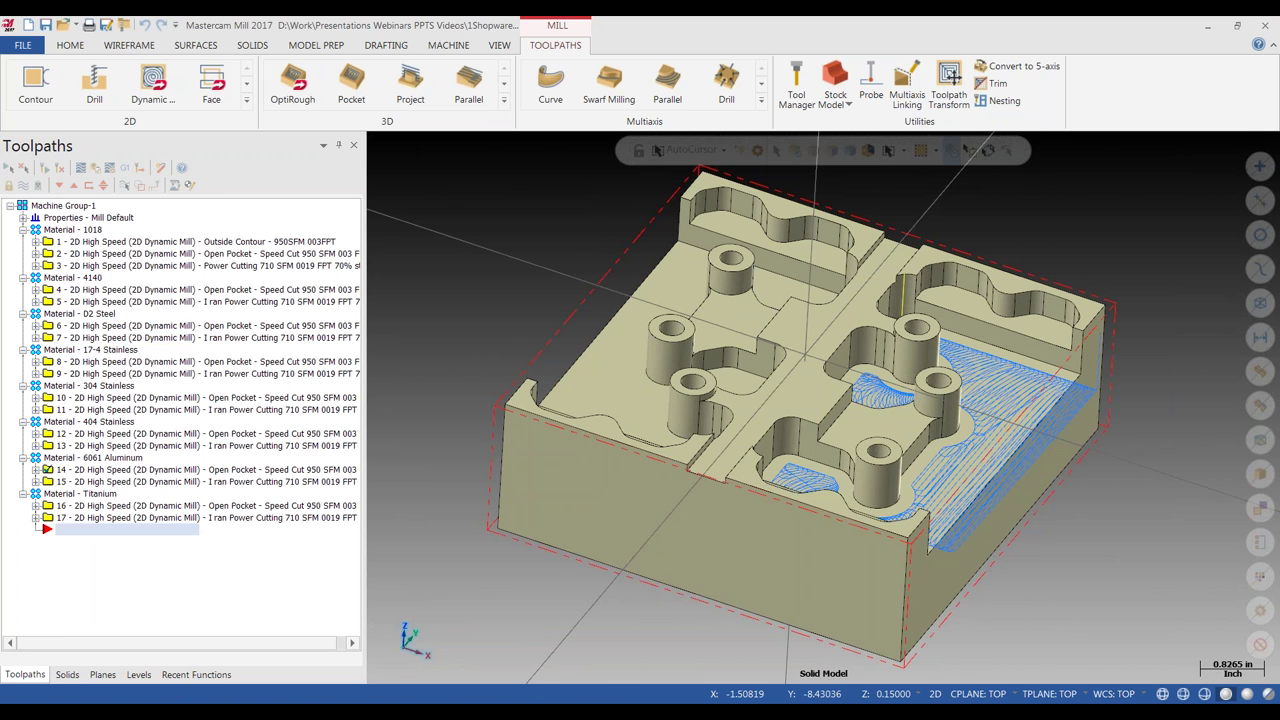
# Try placing a dynamic plane on the central channel of the part, and cancel it.
pyautogui.click(407, 641)
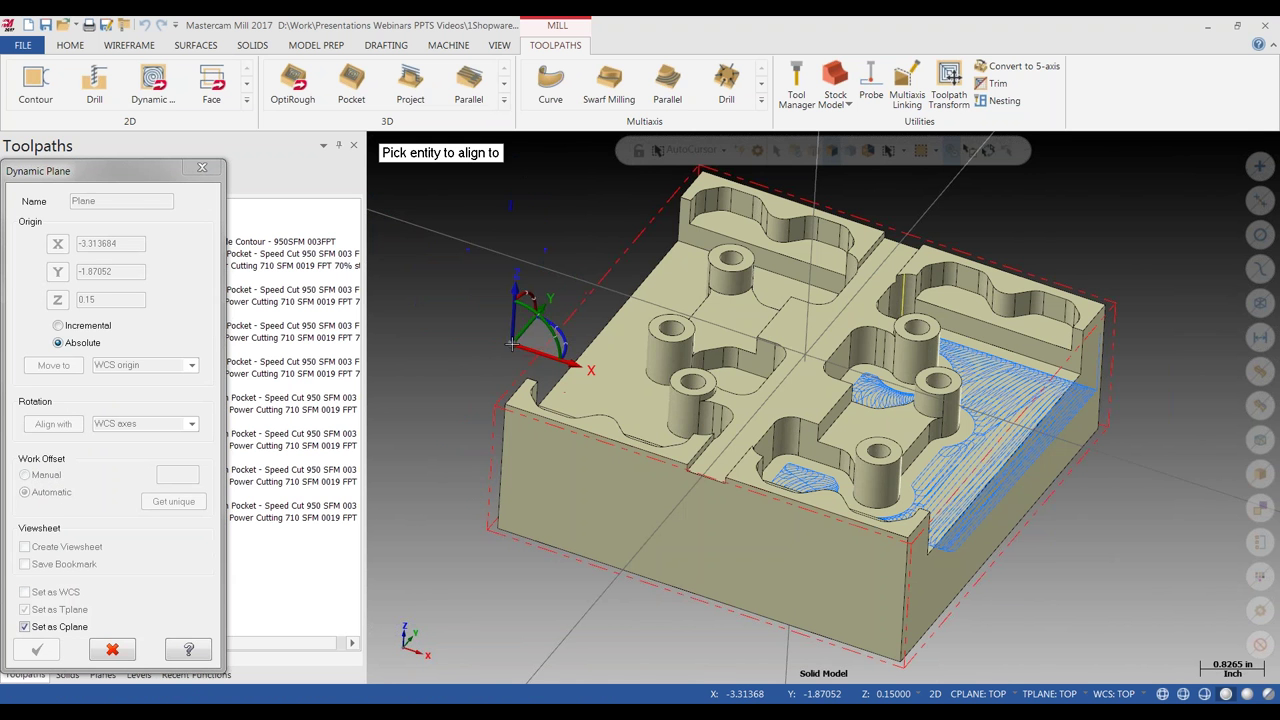
pyautogui.click(736, 415)
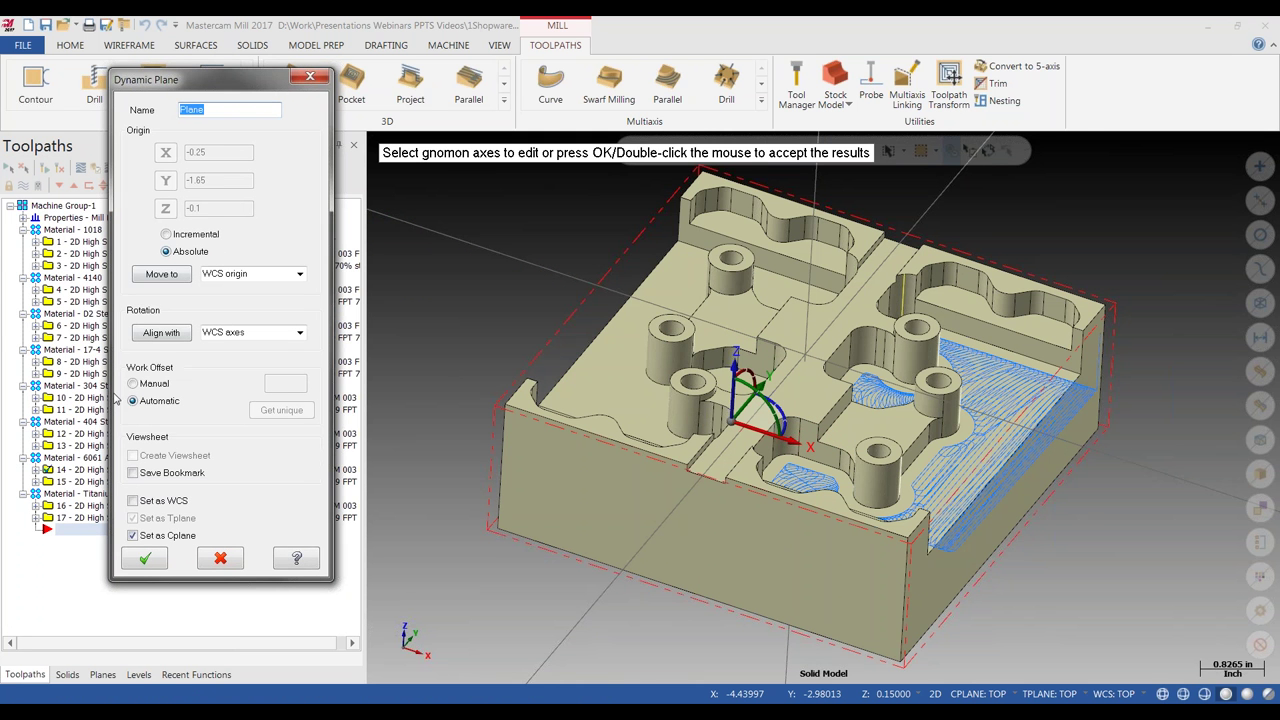
pyautogui.click(309, 78)
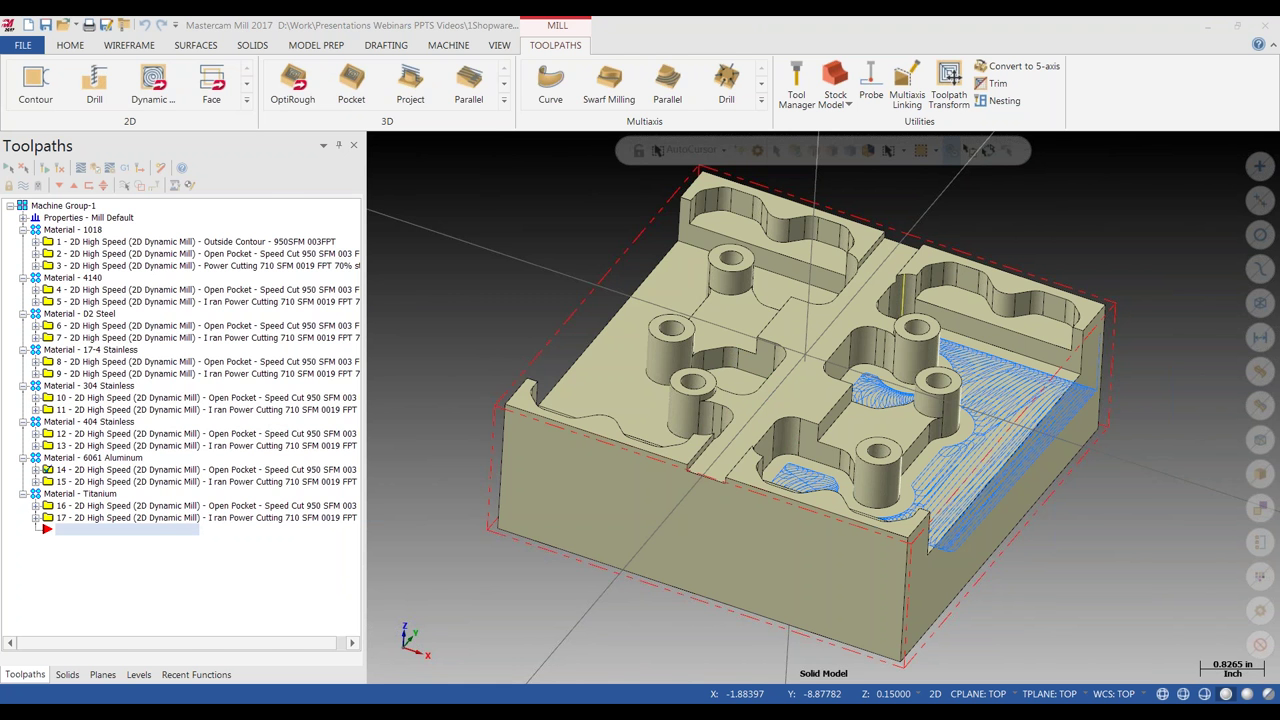
pyautogui.press('super+e')
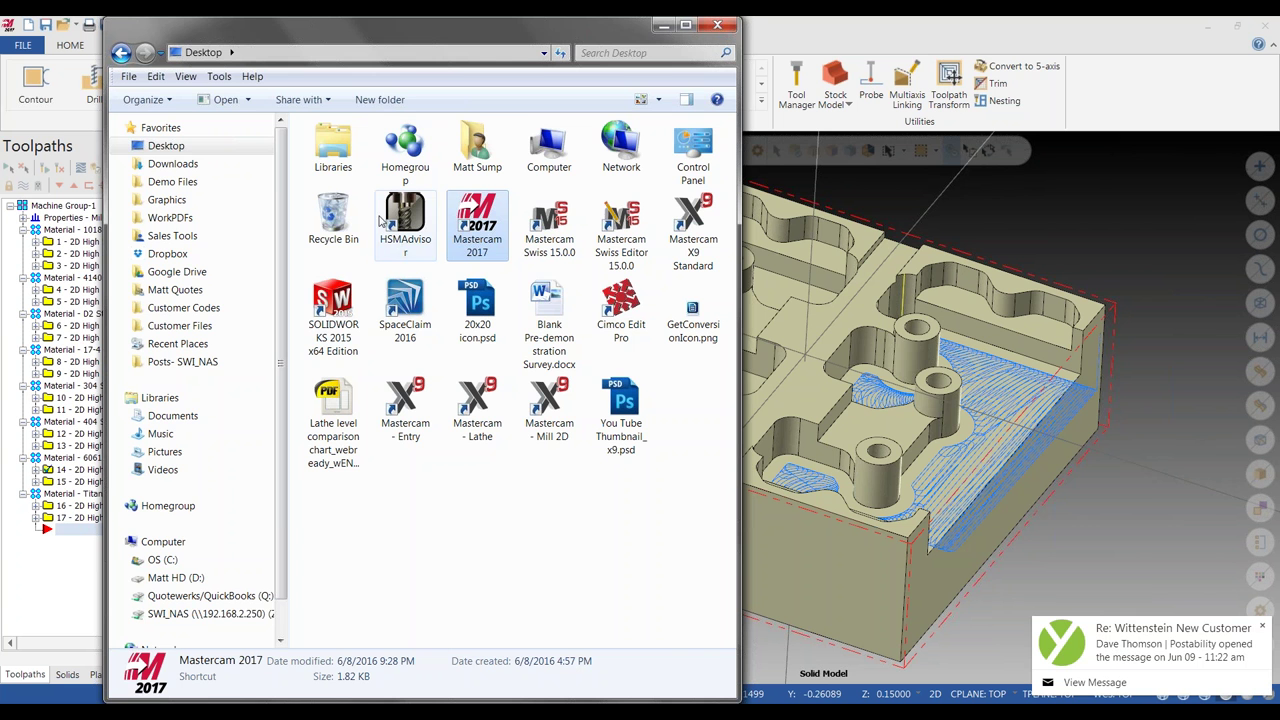
pyautogui.click(175, 578)
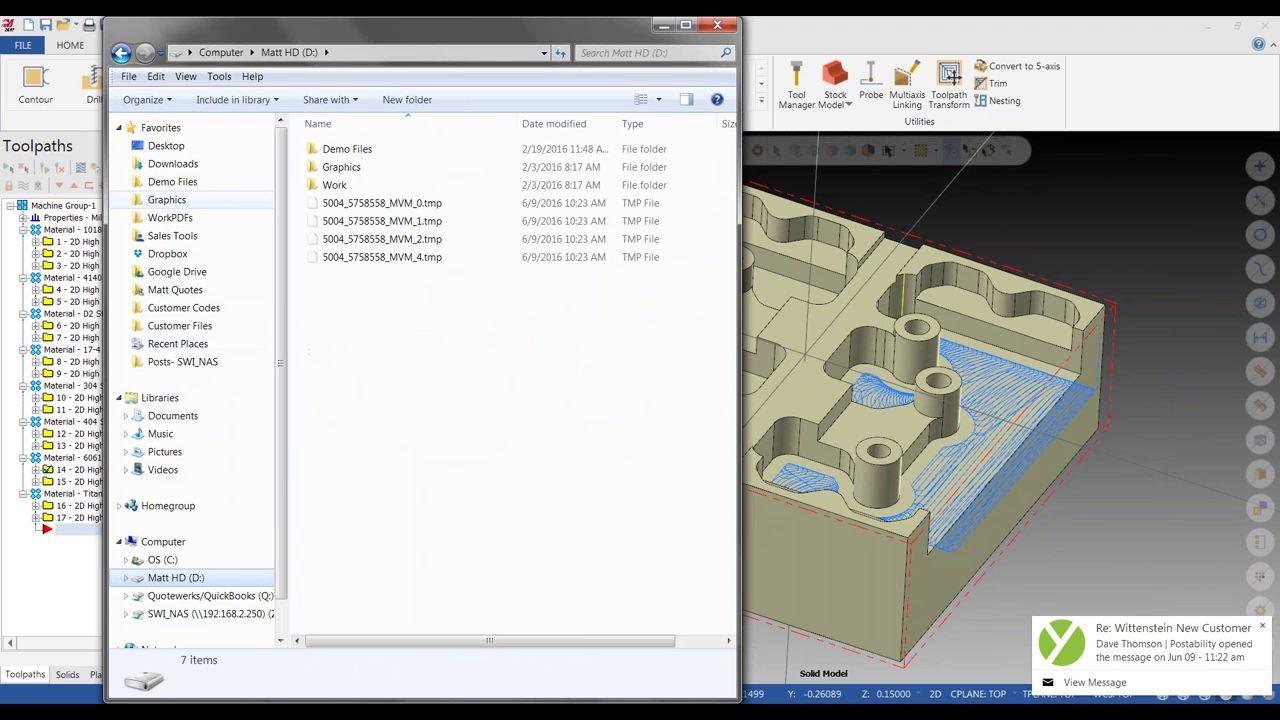
pyautogui.doubleClick(334, 185)
pyautogui.click(368, 278)
pyautogui.doubleClick(368, 276)
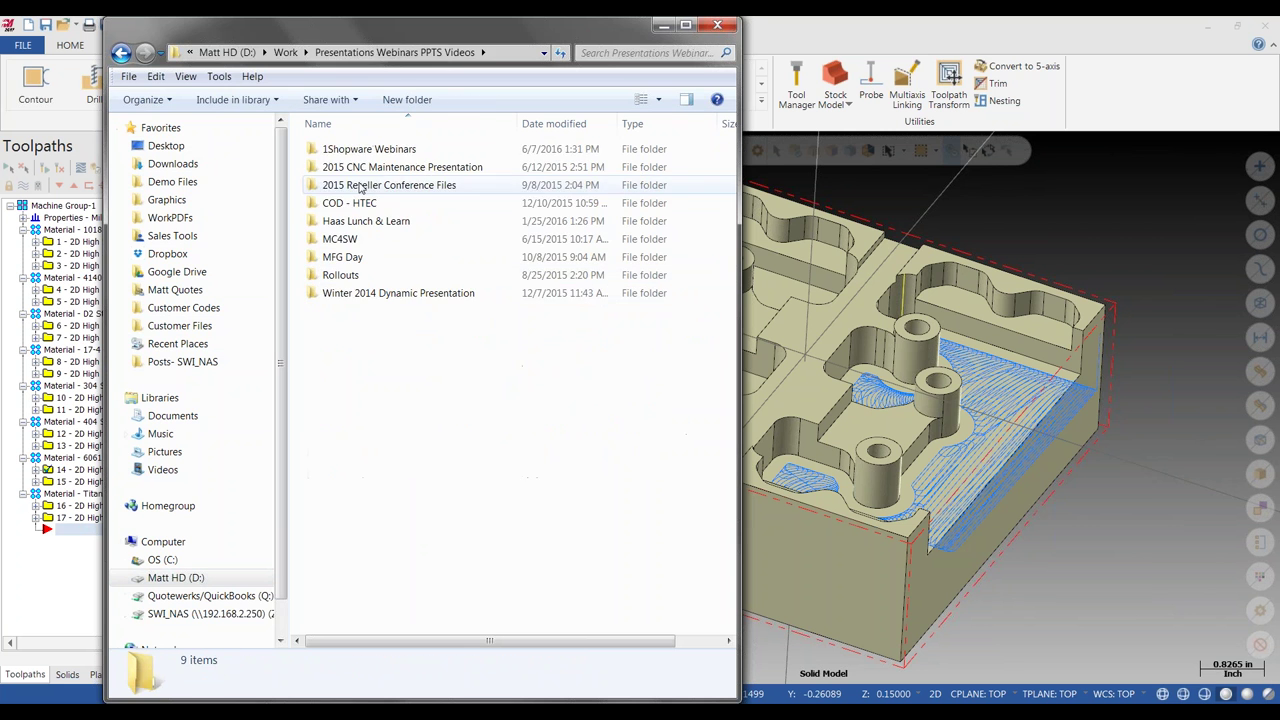
pyautogui.doubleClick(350, 149)
pyautogui.doubleClick(362, 203)
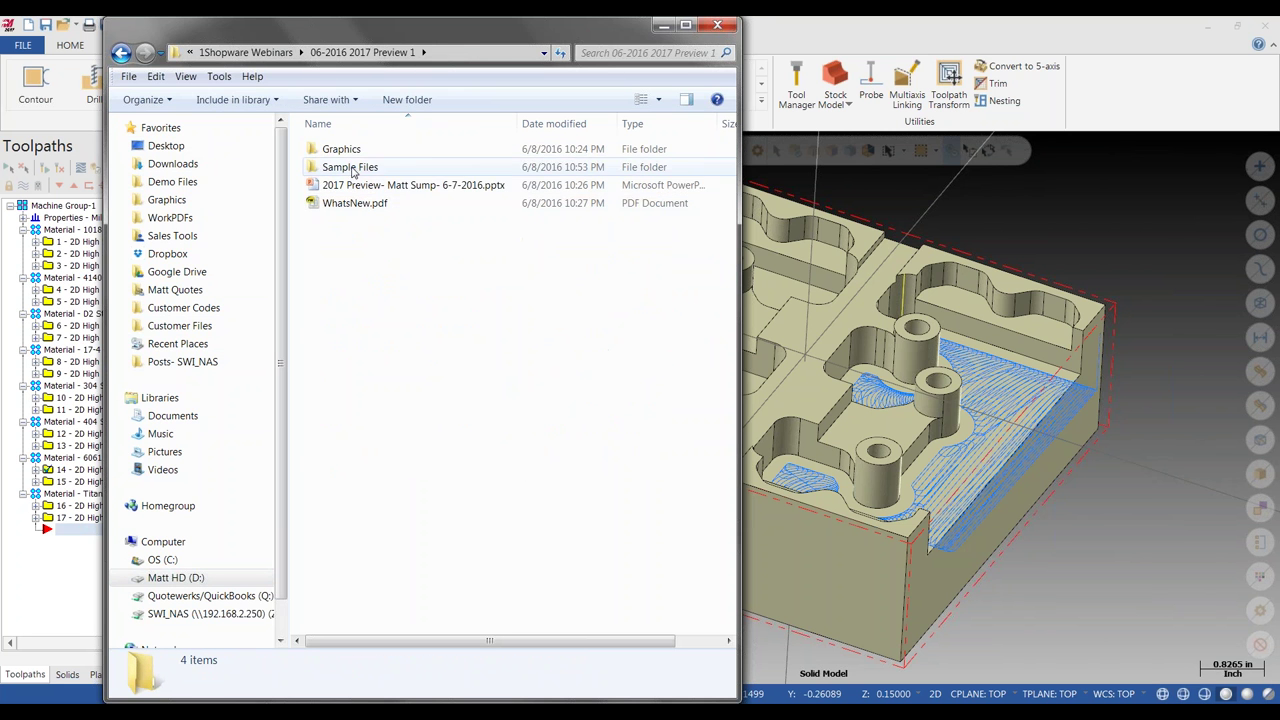
pyautogui.doubleClick(352, 167)
pyautogui.doubleClick(395, 275)
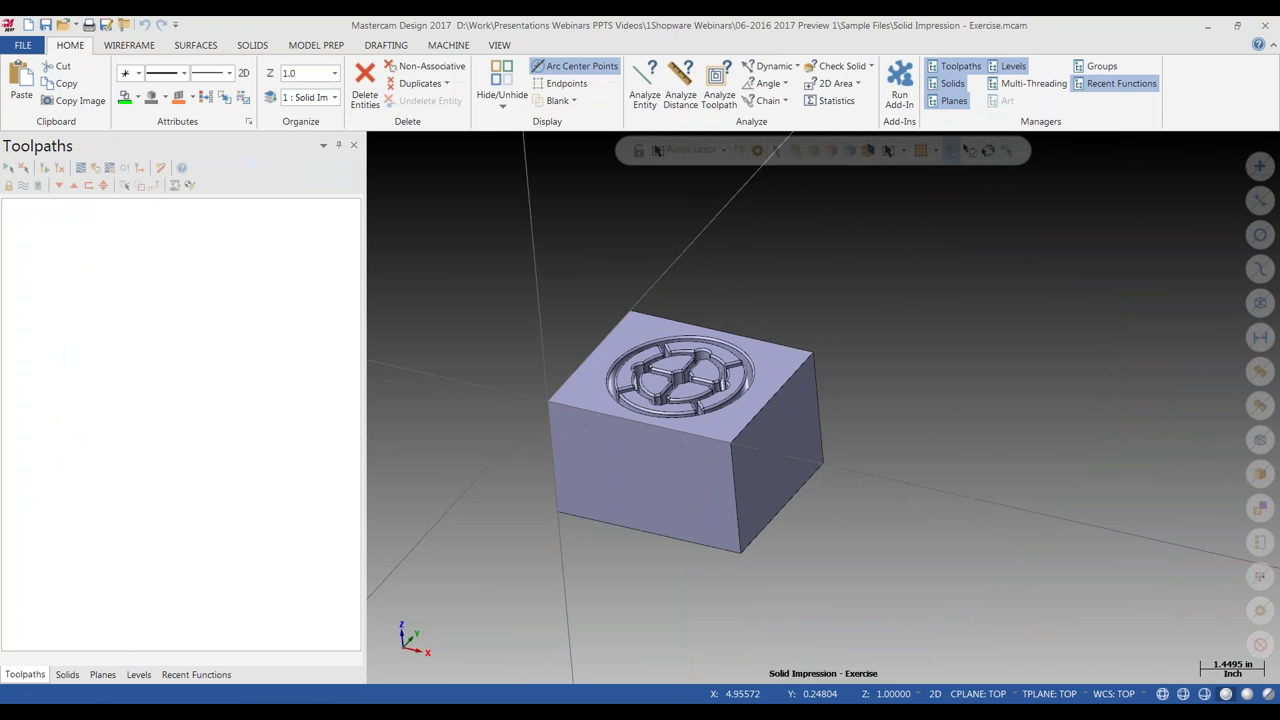
# Draw a wireframe rectangle about 4.71 by 4 inches above the block, picking the origin corner and the diagonally opposite corner of its top face.
pyautogui.moveTo(700, 440); pyautogui.dragTo(749, 358, button='middle')
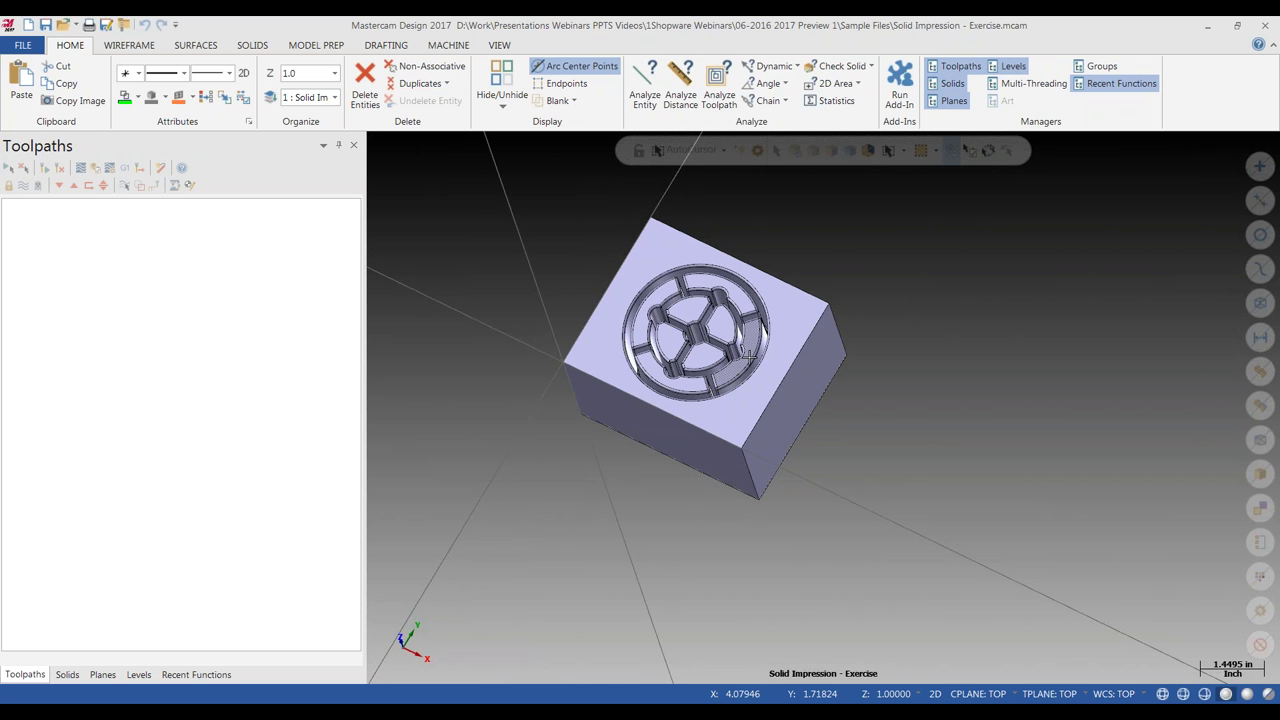
pyautogui.moveTo(576, 325); pyautogui.dragTo(578, 306, button='middle')
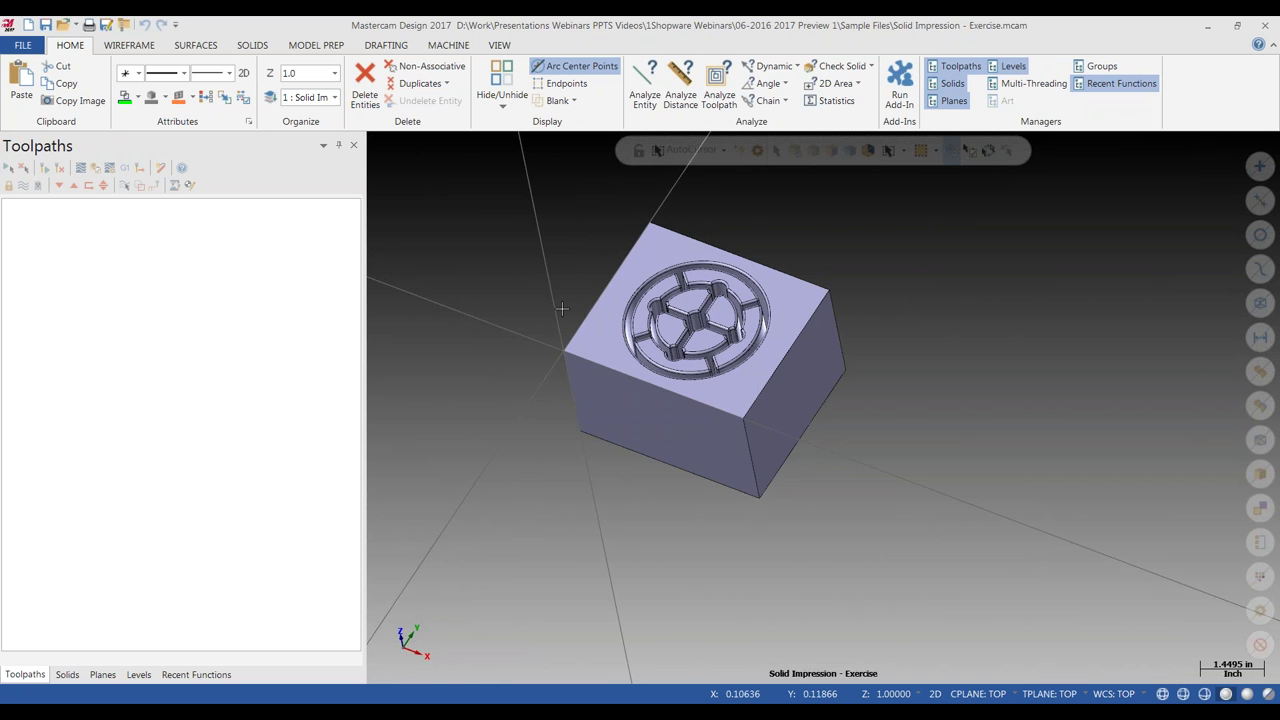
pyautogui.moveTo(605, 320); pyautogui.dragTo(601, 307, button='middle')
pyautogui.click(130, 45)
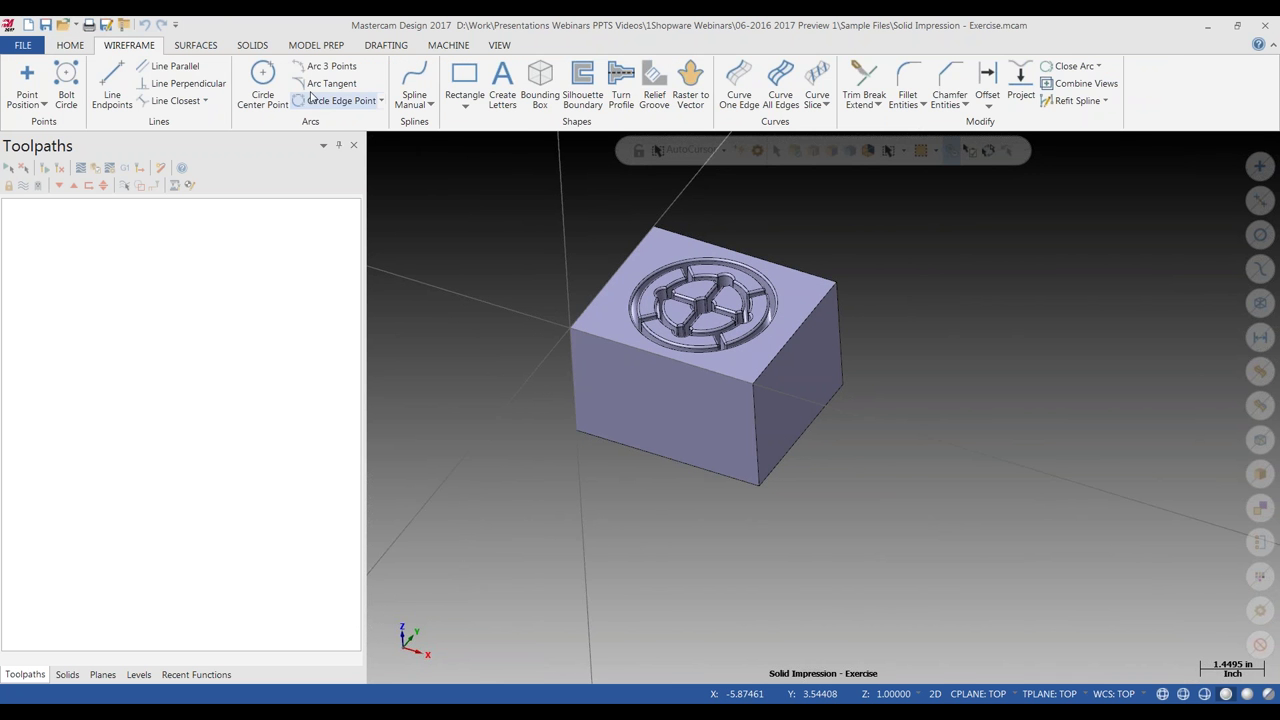
pyautogui.click(464, 78)
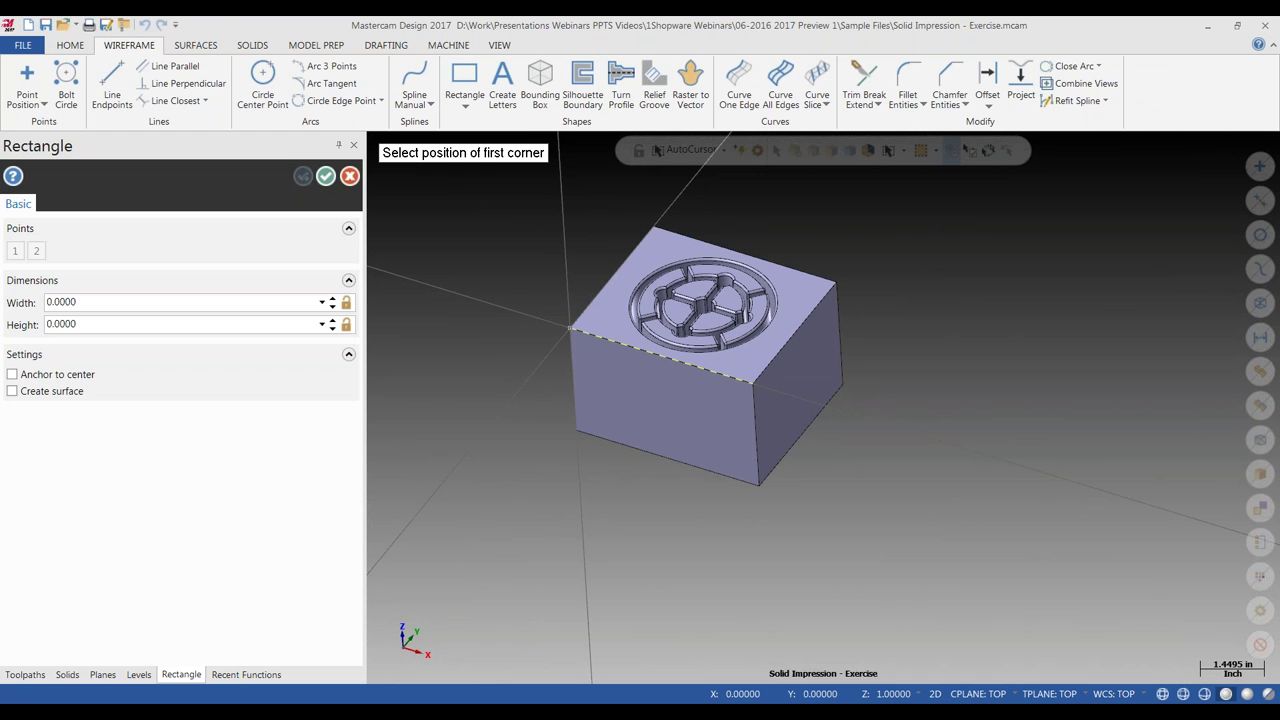
pyautogui.click(570, 328)
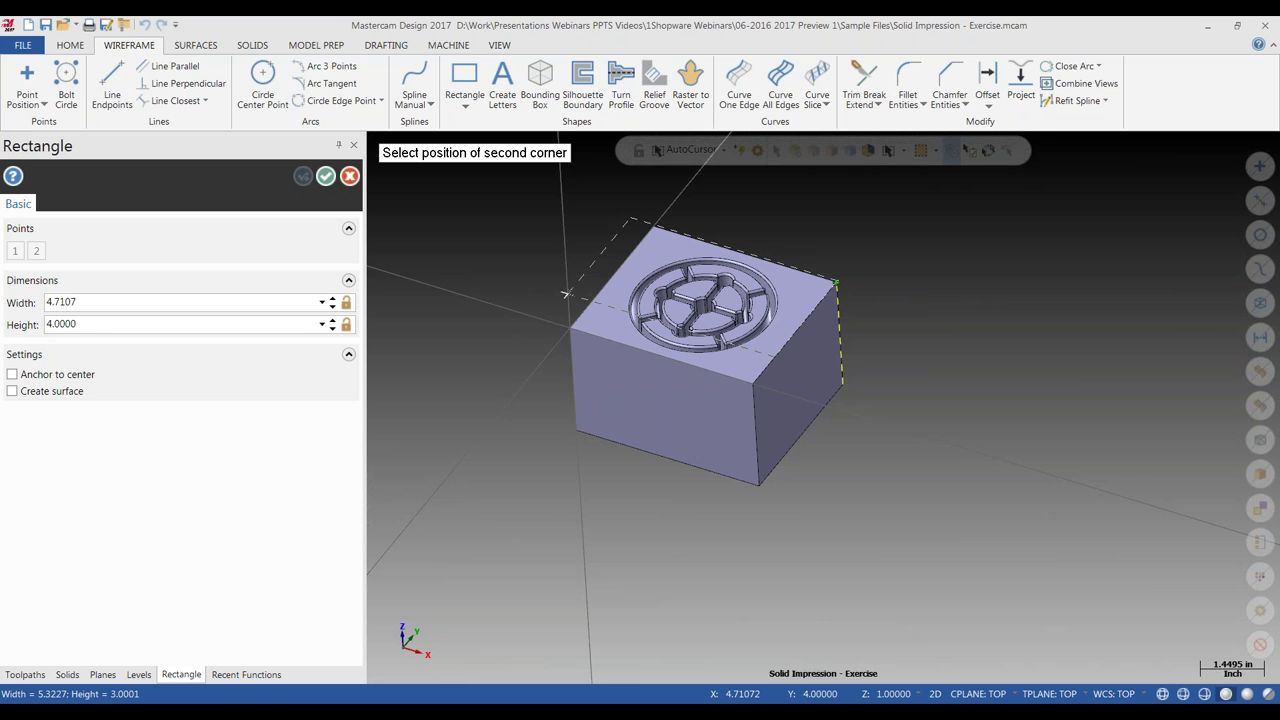
pyautogui.click(838, 285)
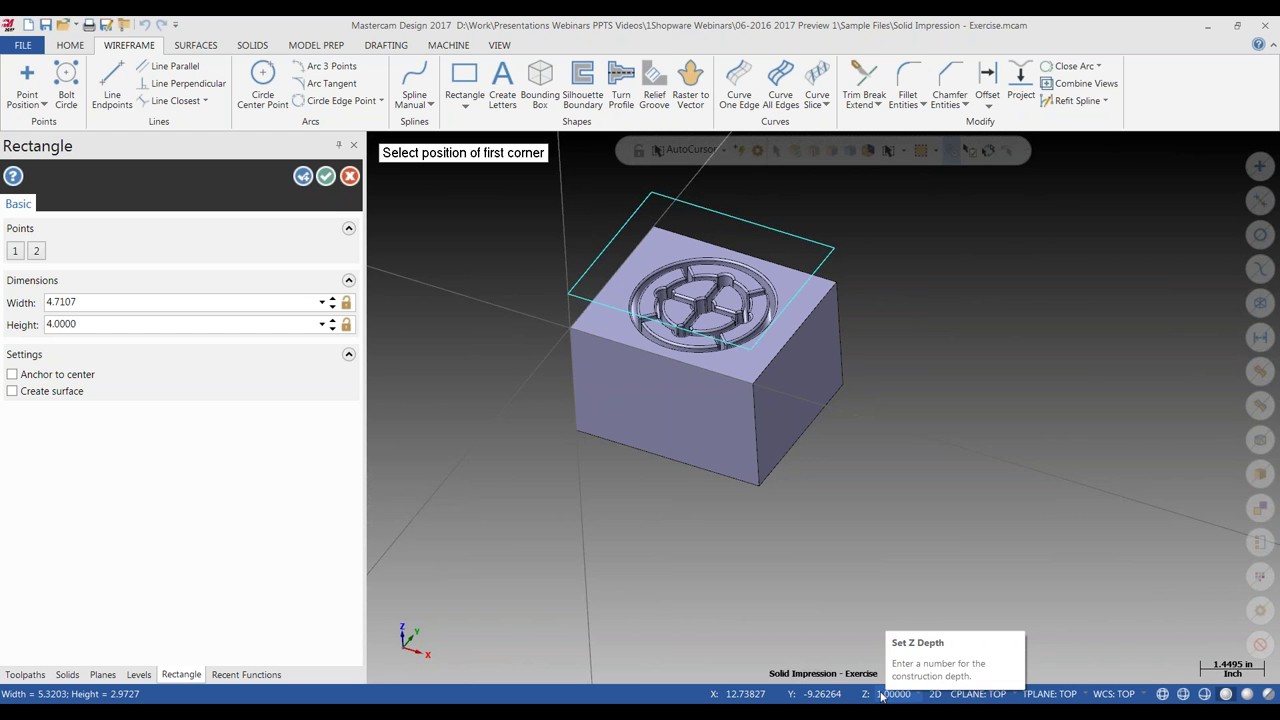
# Accept the rectangle and create a solid impression of the block from the rectangle chain.
pyautogui.click(325, 177)
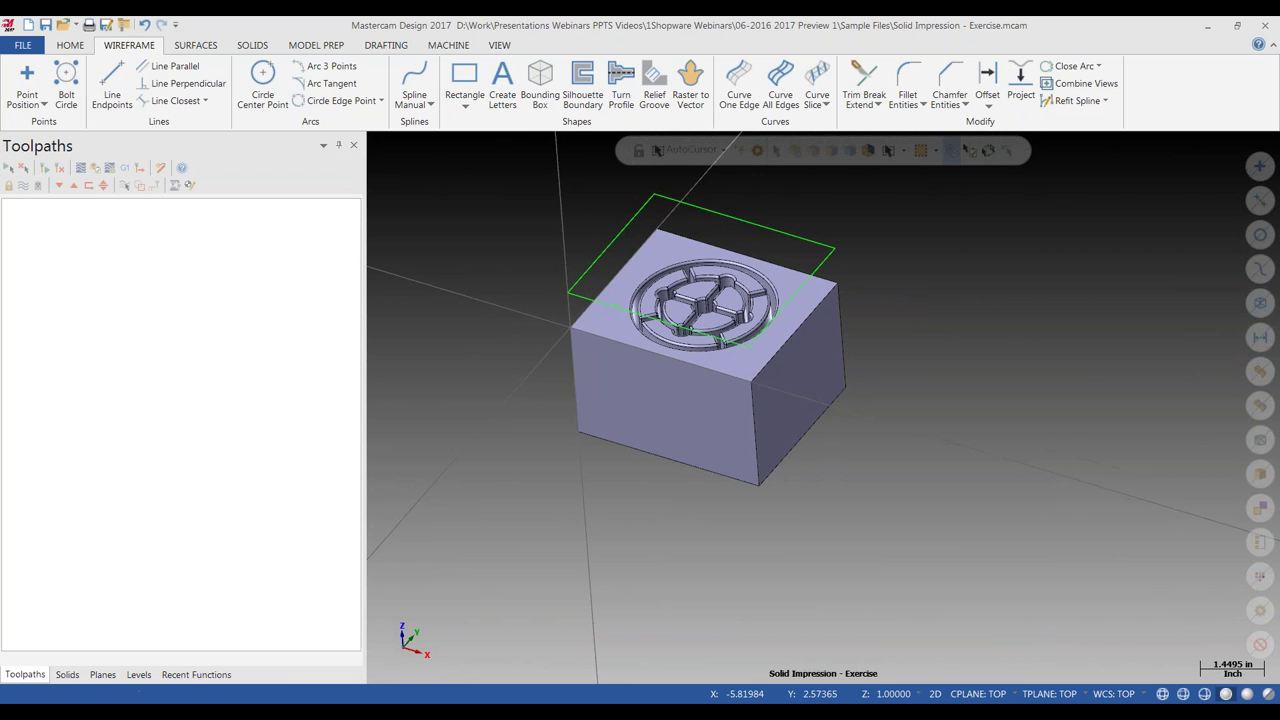
pyautogui.click(252, 47)
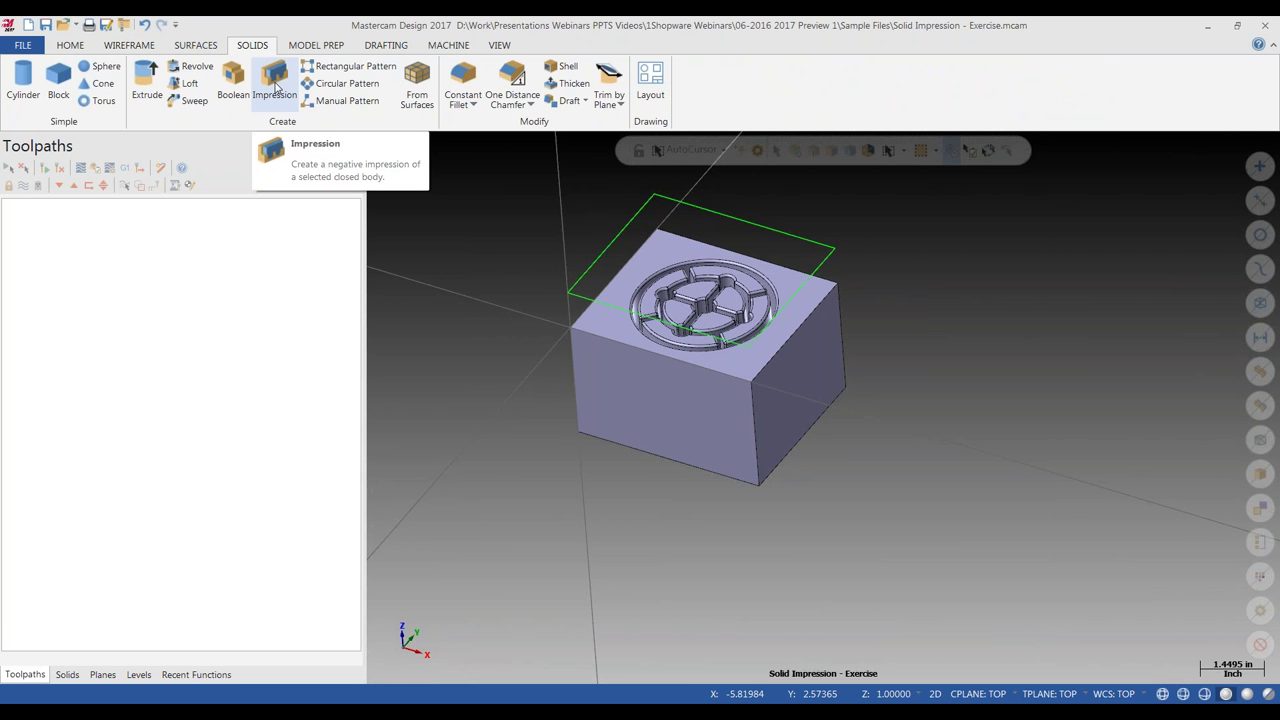
pyautogui.click(275, 85)
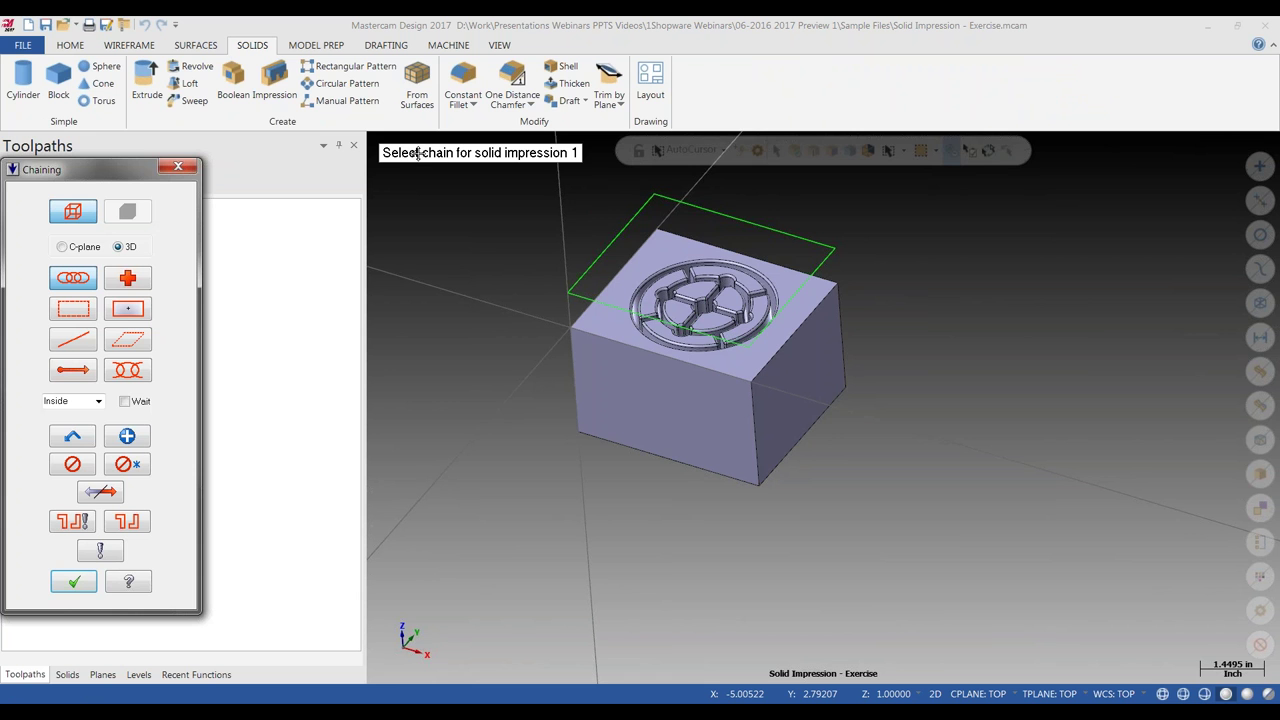
pyautogui.click(709, 208)
pyautogui.press('Return')
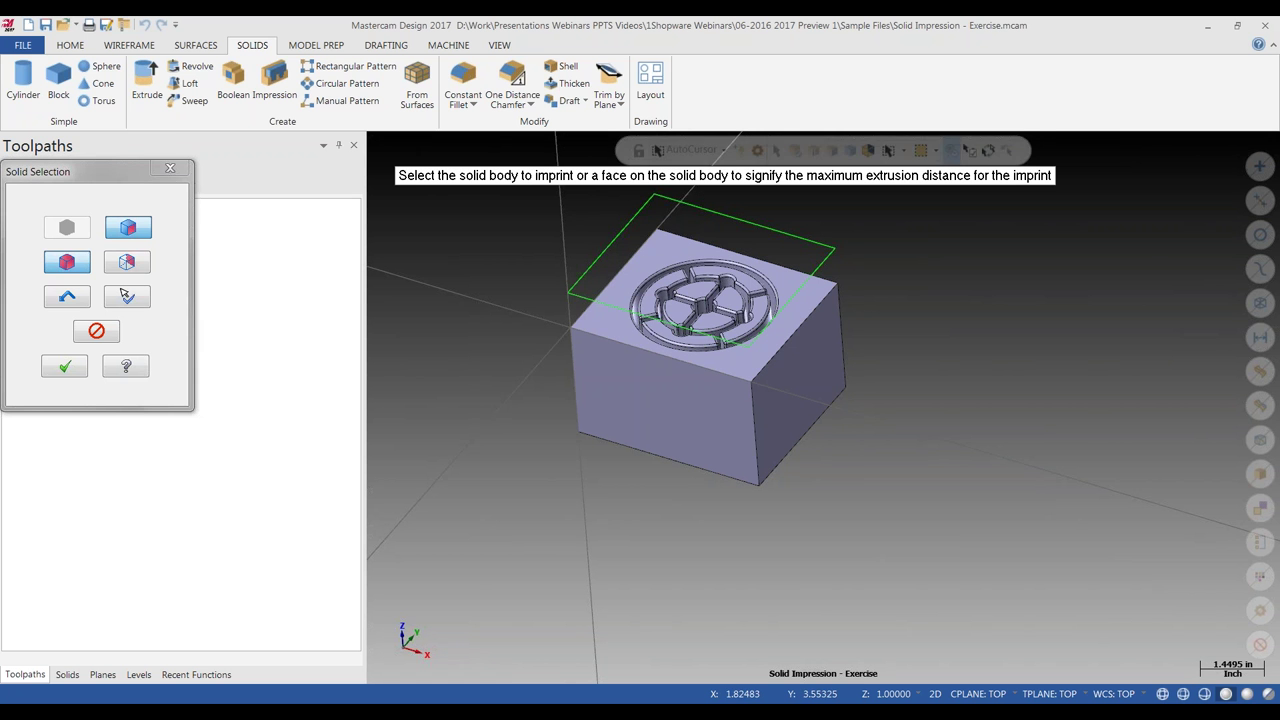
pyautogui.moveTo(514, 274); pyautogui.dragTo(461, 520, button='middle')
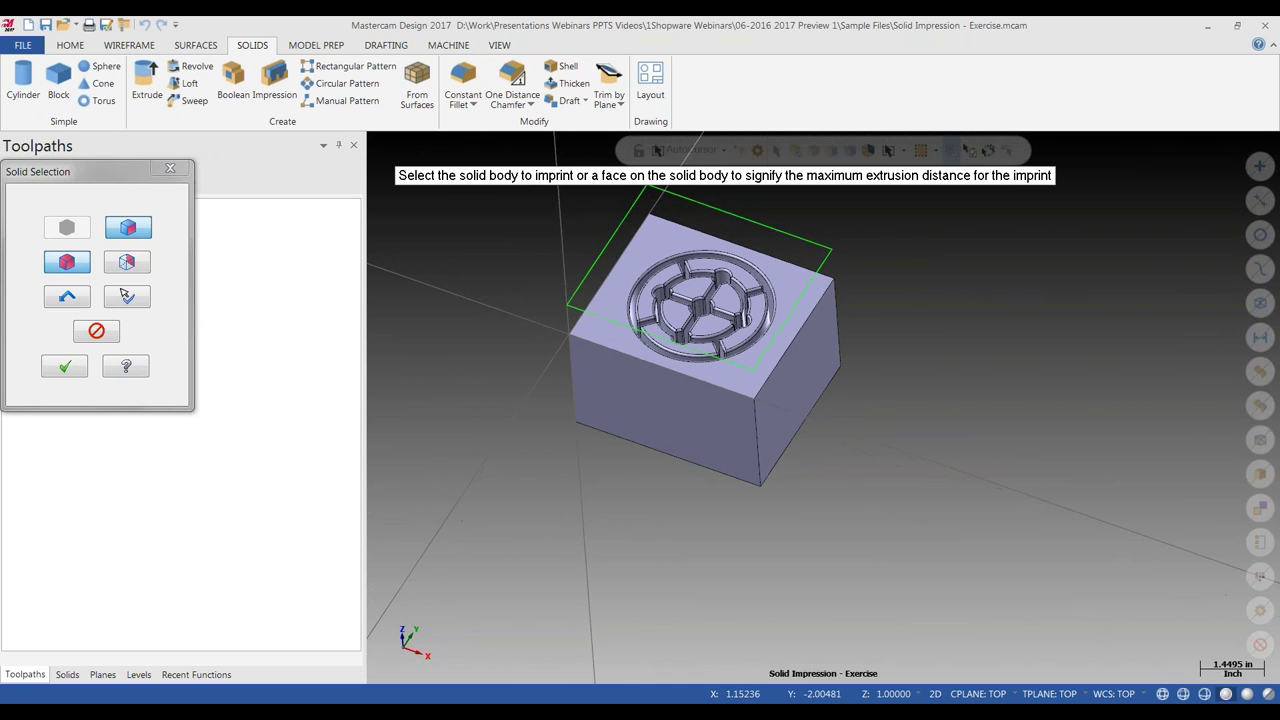
pyautogui.click(742, 386)
pyautogui.click(634, 412)
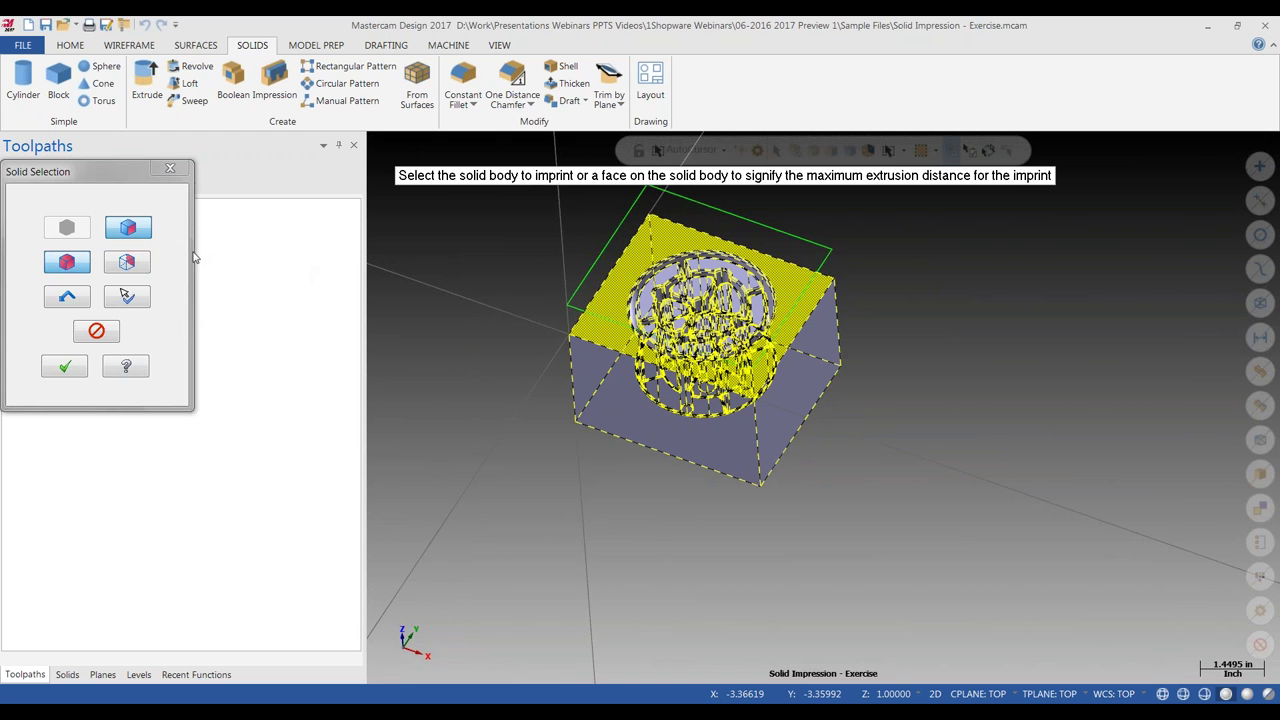
pyautogui.click(66, 368)
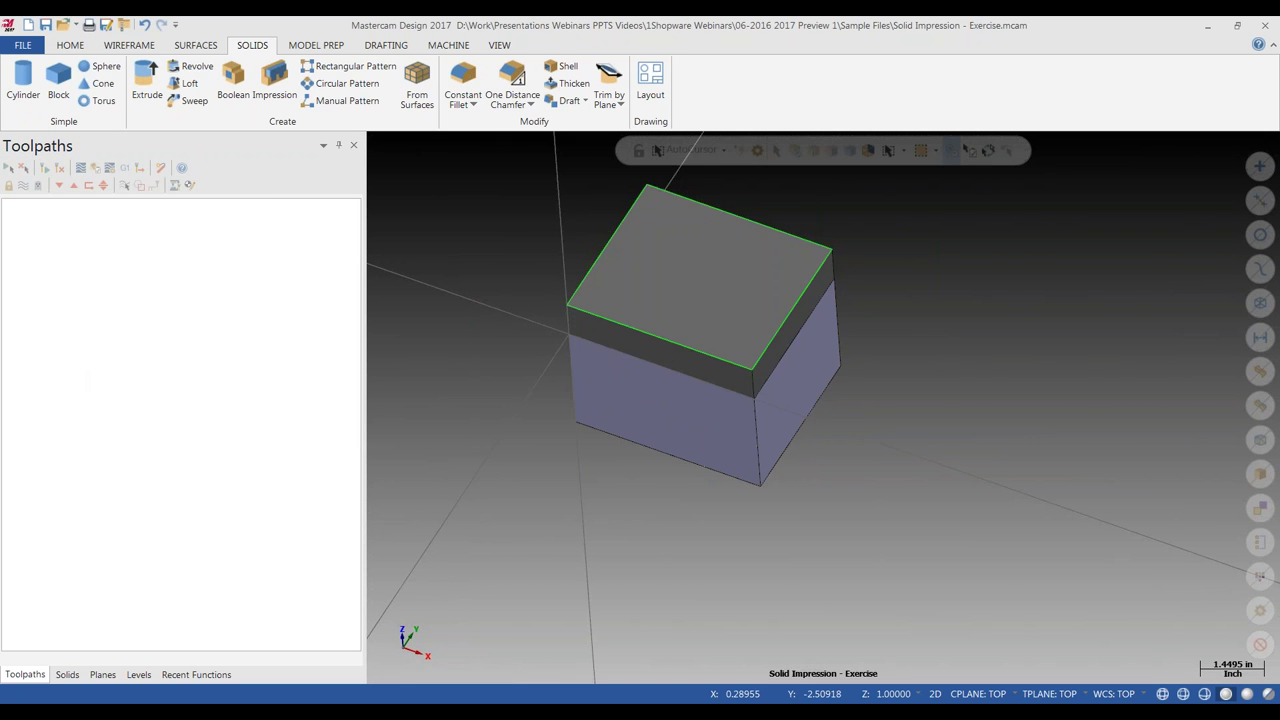
# Isolate the new impression solid by hiding everything else, and inspect the core geometry on its underside.
pyautogui.moveTo(556, 323)
pyautogui.mouseDown(button='middle')
pyautogui.moveTo(666, 243)
pyautogui.moveTo(627, 253)
pyautogui.mouseUp(button='middle')
pyautogui.rightClick(955, 260)
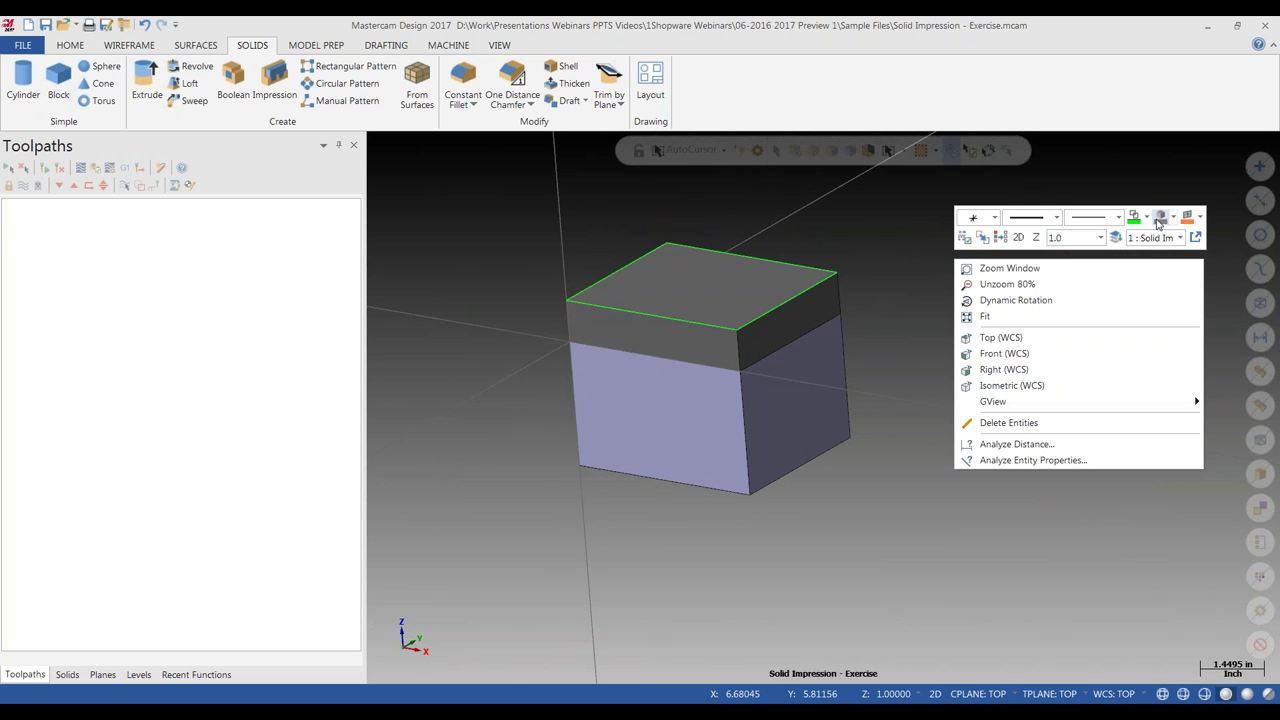
pyautogui.click(818, 246)
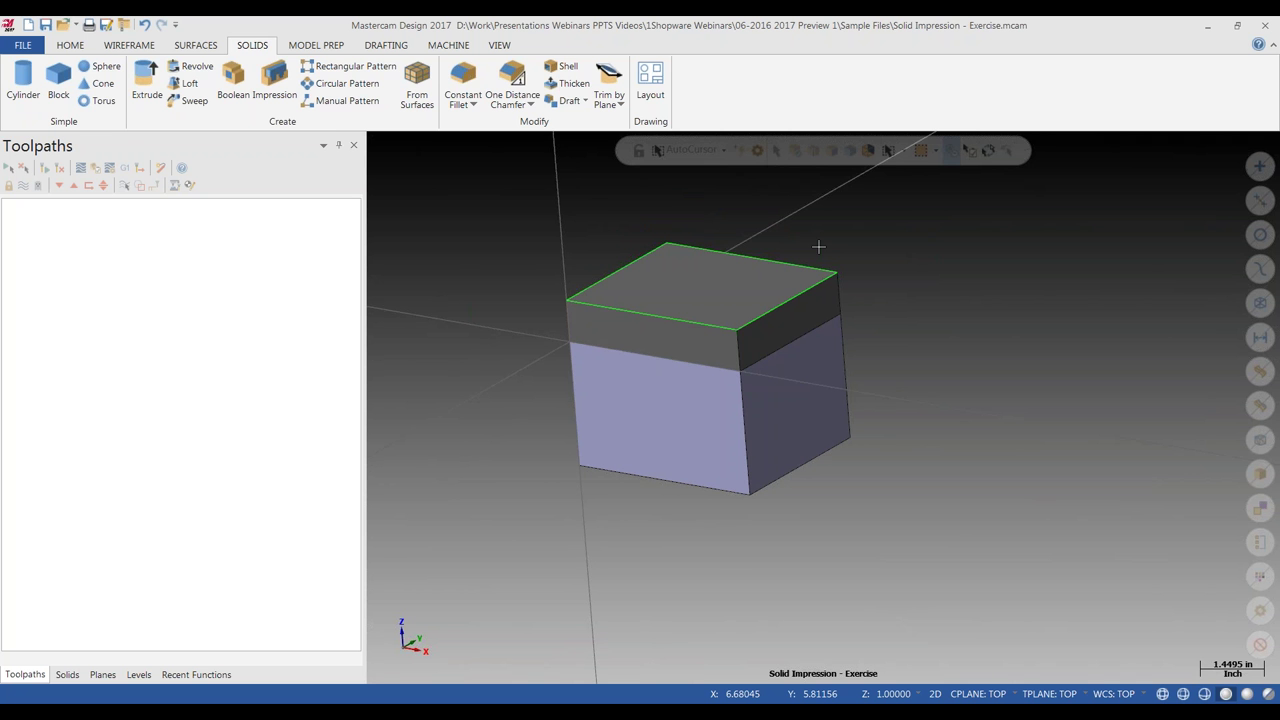
pyautogui.hotkey('alt', 'e')
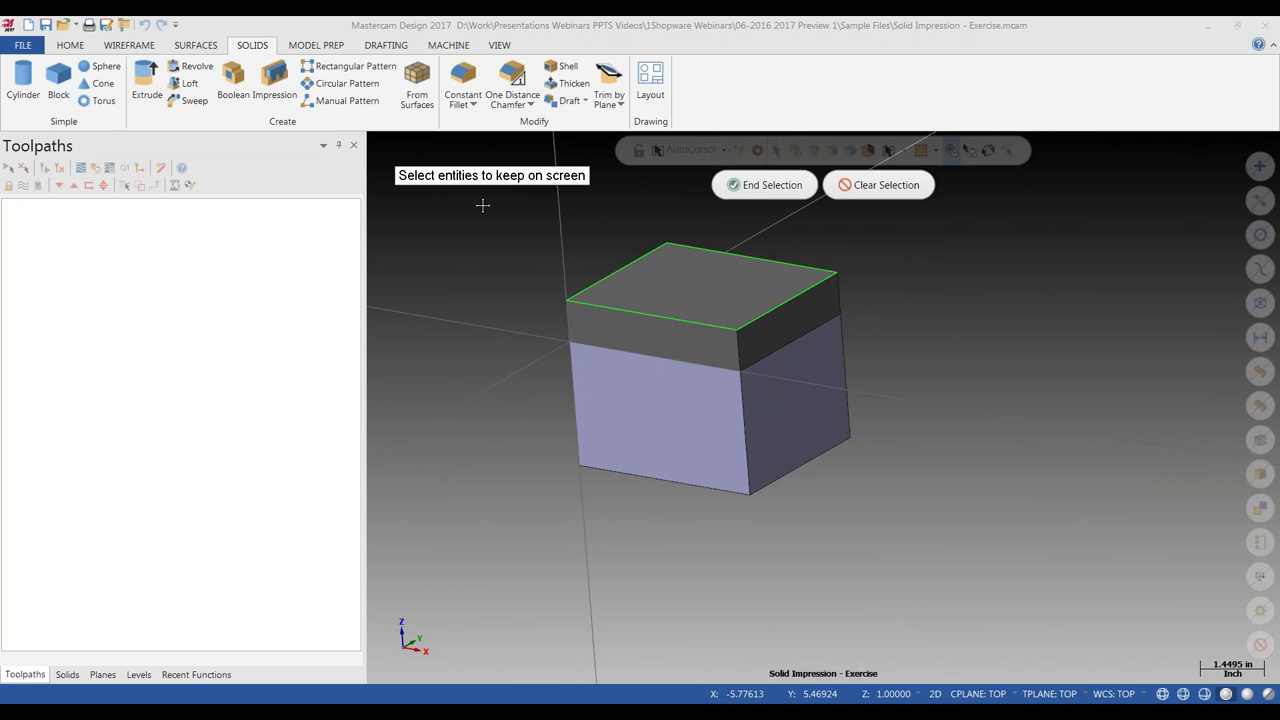
pyautogui.click(684, 342)
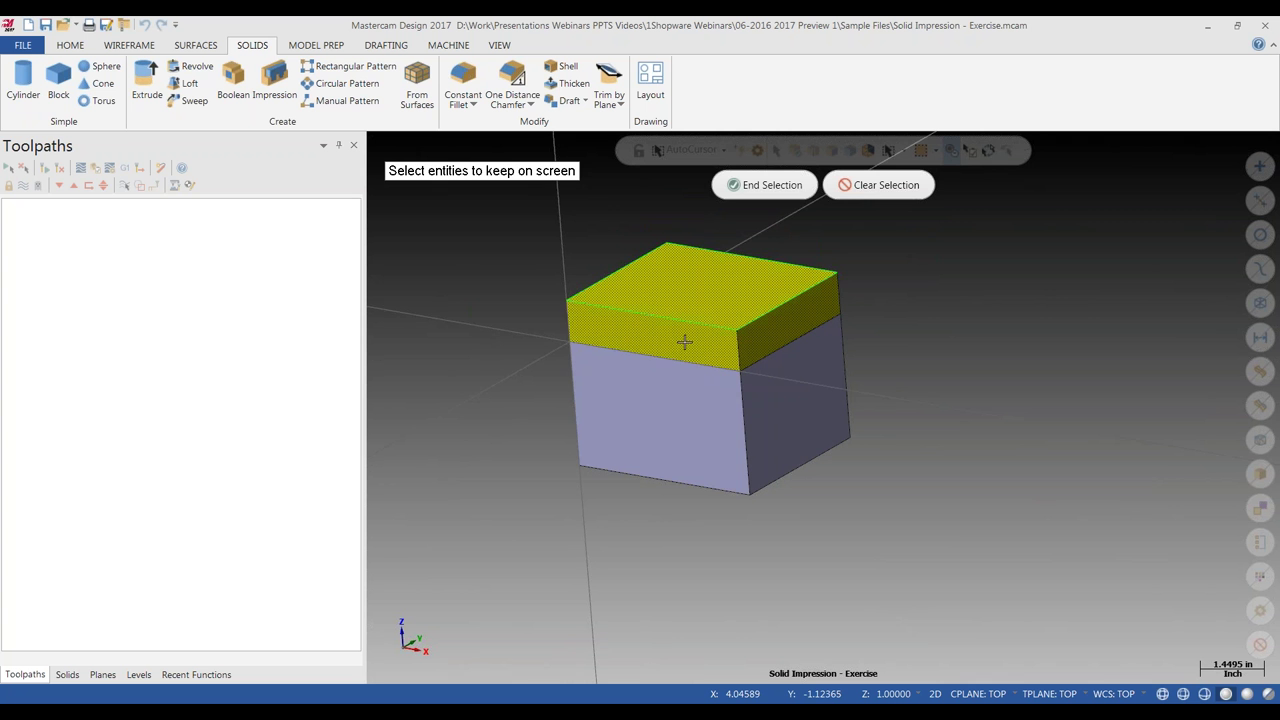
pyautogui.click(761, 192)
pyautogui.moveTo(683, 489); pyautogui.dragTo(823, 407, button='middle')
pyautogui.scroll(8, 705, 472)
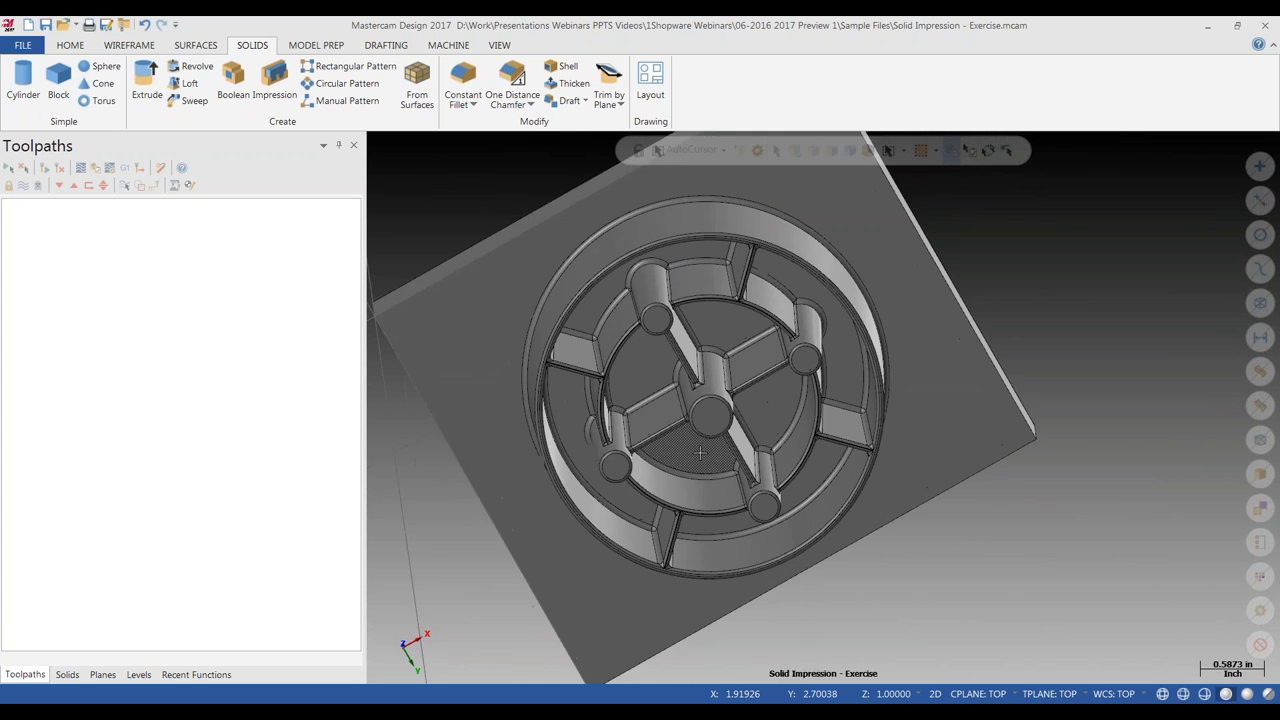
pyautogui.moveTo(705, 472); pyautogui.dragTo(712, 444, button='middle')
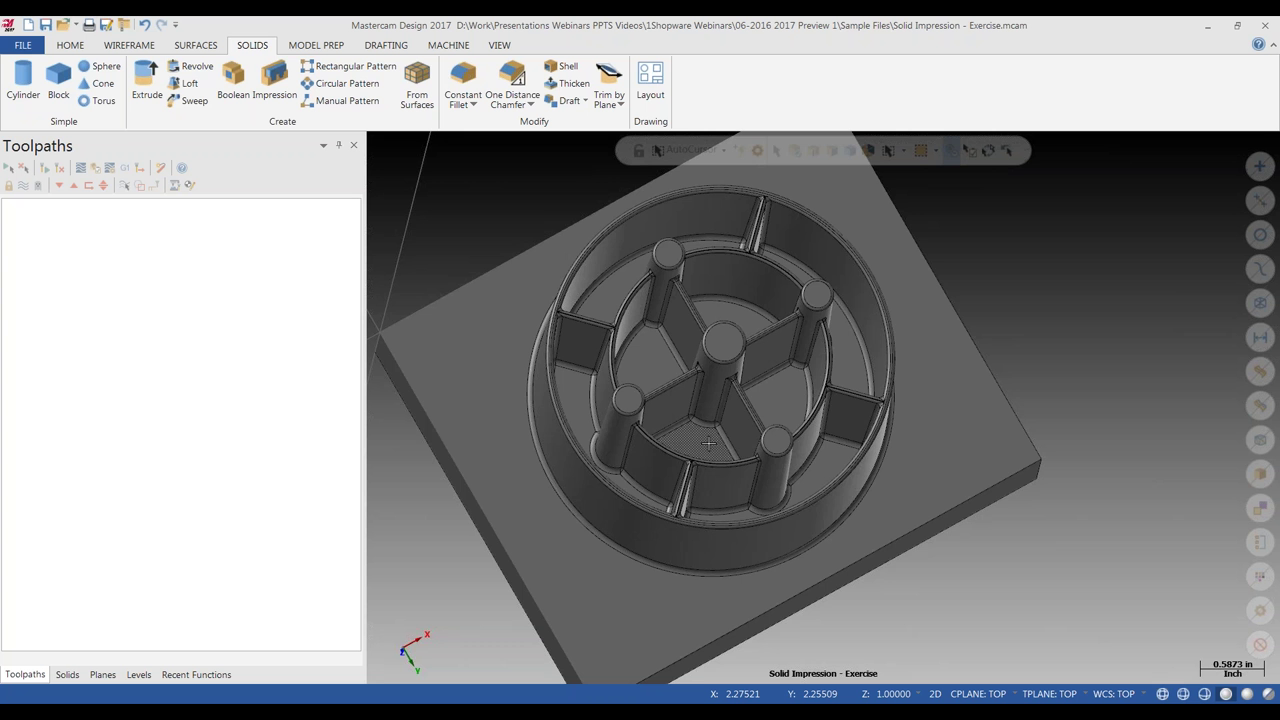
pyautogui.moveTo(692, 425); pyautogui.dragTo(682, 437, button='middle')
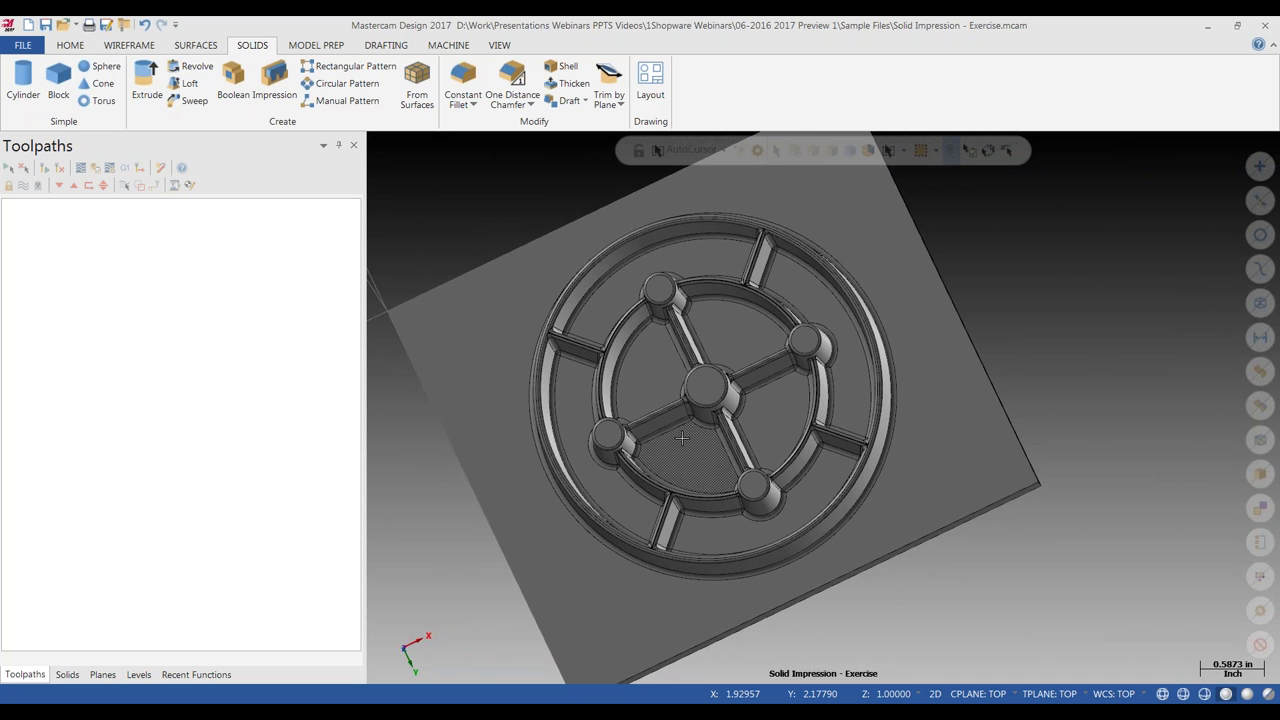
# Switch to the PowerPoint presentation and start the slide show from the current slide.
pyautogui.hotkey('alt', '7')
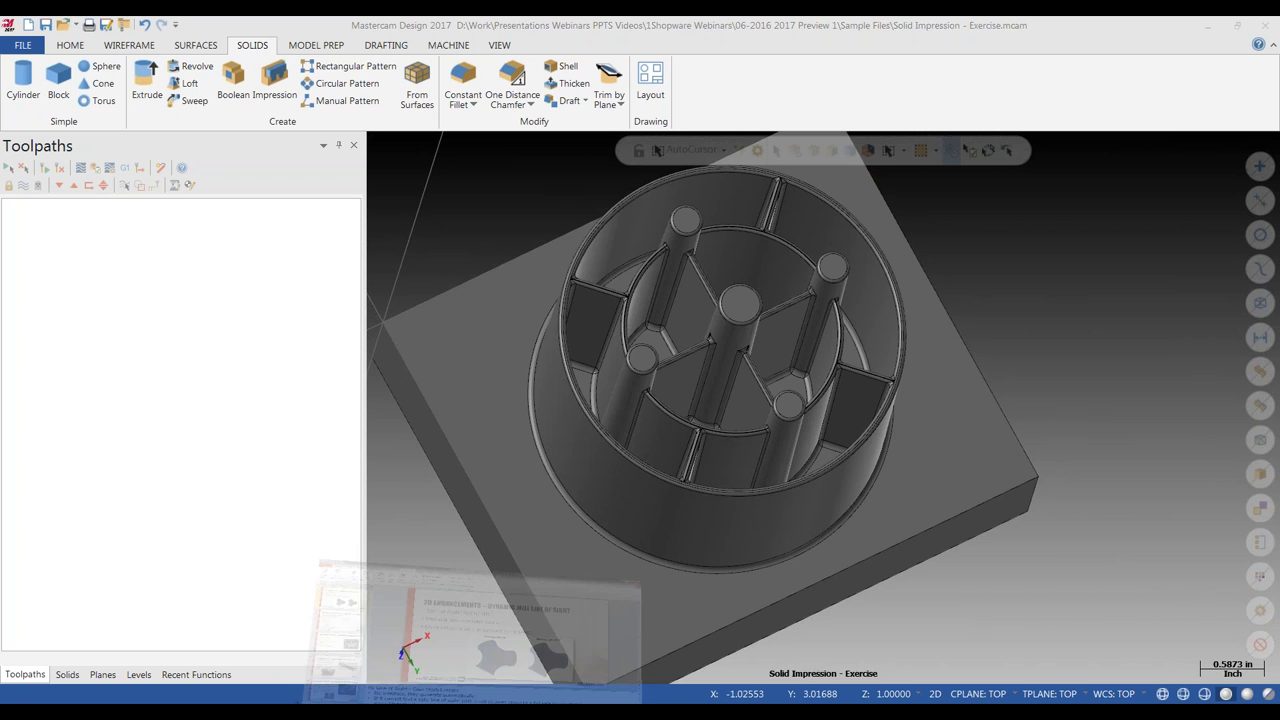
pyautogui.click(440, 610)
pyautogui.click(74, 92)
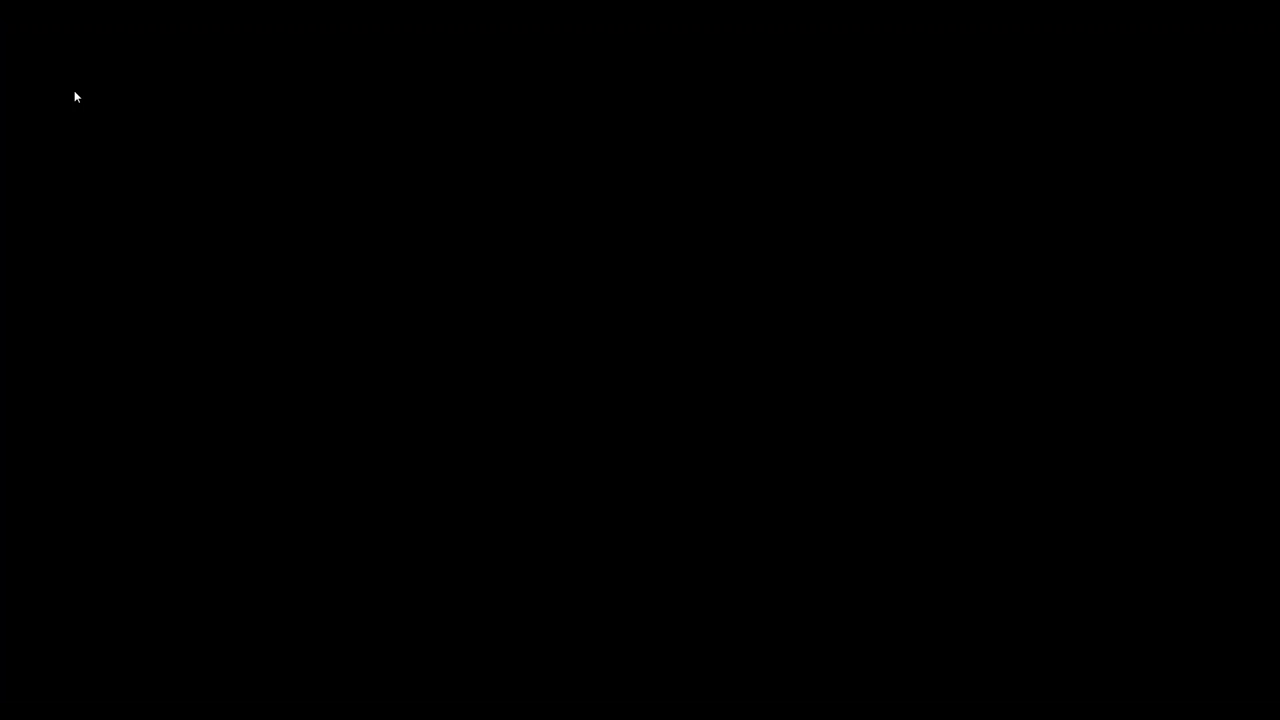
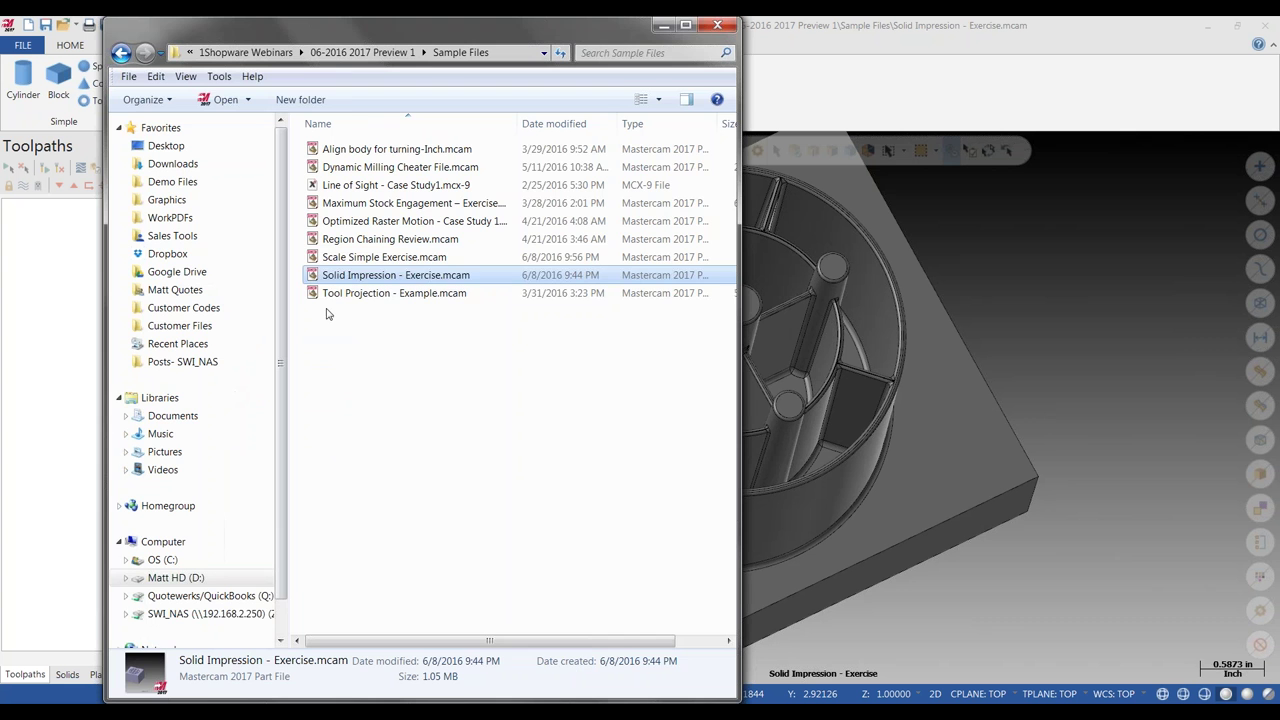
# Open Dynamic Milling Cheater File.mcam from the Sample Files folder in Windows Explorer, discarding the changes to the current file.
pyautogui.click(372, 168)
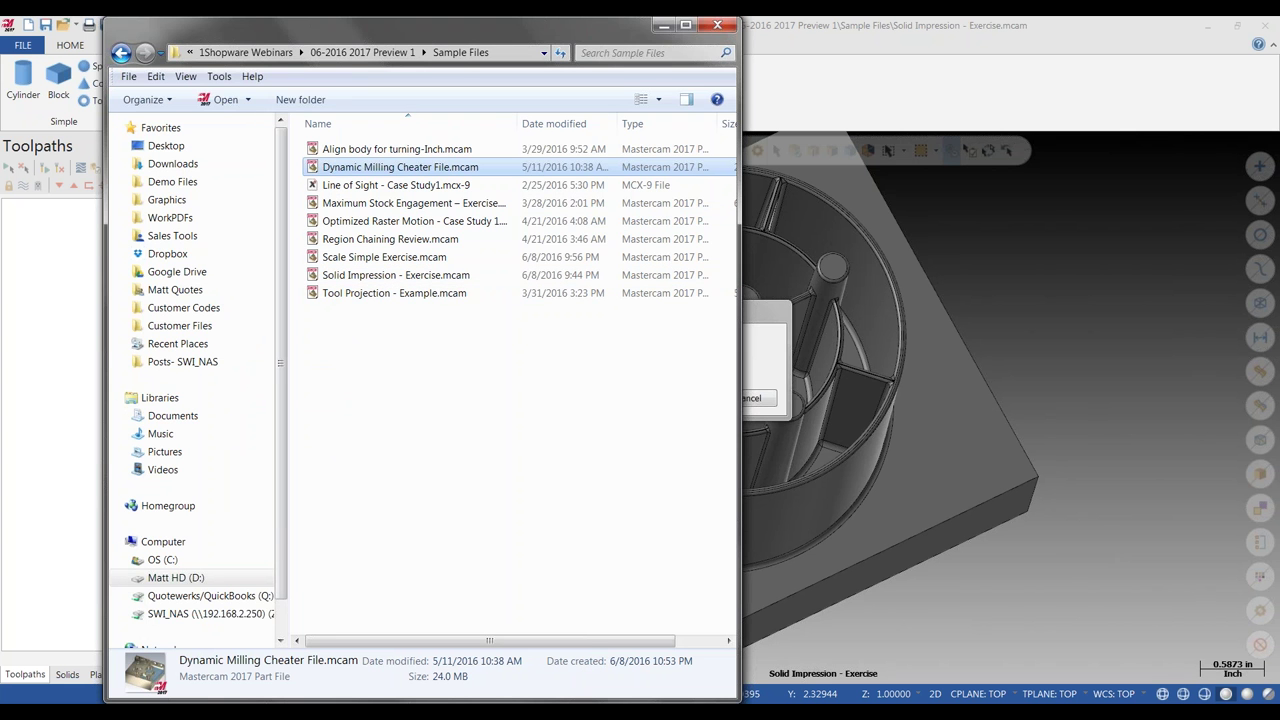
pyautogui.click(663, 25)
pyautogui.click(676, 398)
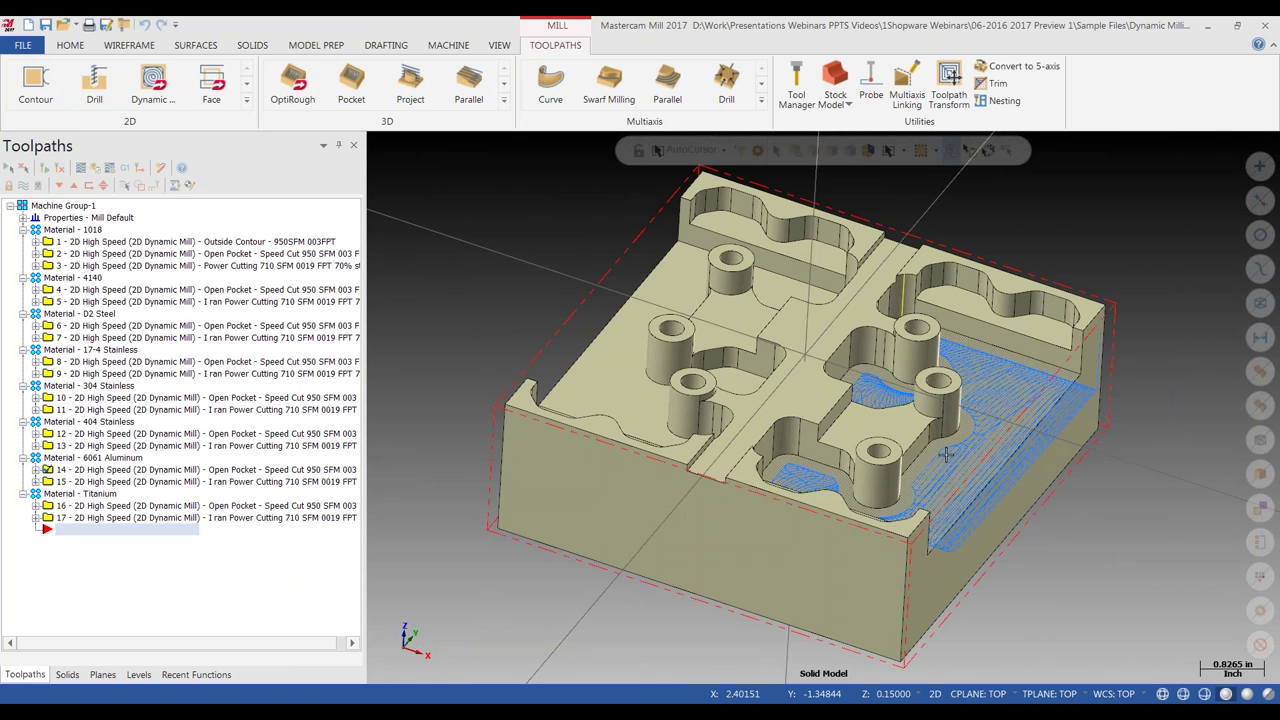
# Select dynamic mill operation 15 under 6061 Aluminum and display only the selected operation's toolpath on the part.
pyautogui.moveTo(945, 455); pyautogui.dragTo(982, 438, button='middle')
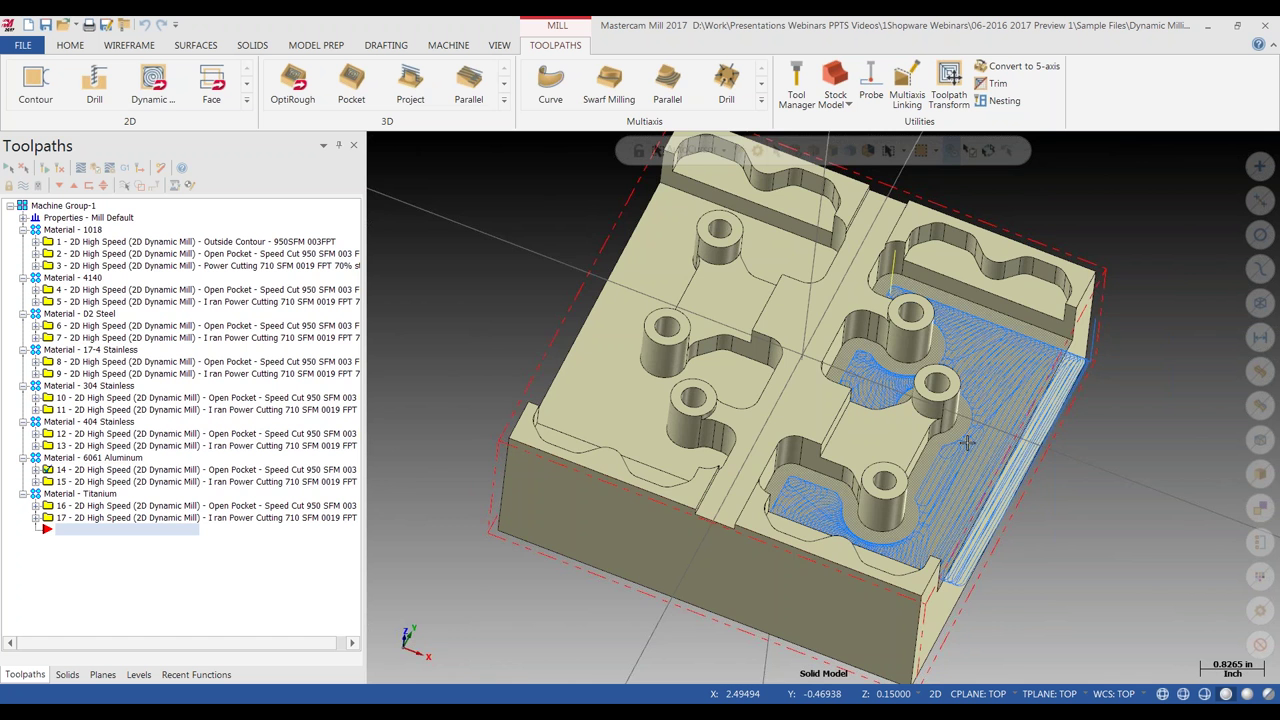
pyautogui.moveTo(962, 526); pyautogui.dragTo(940, 490, button='middle')
pyautogui.click(162, 483)
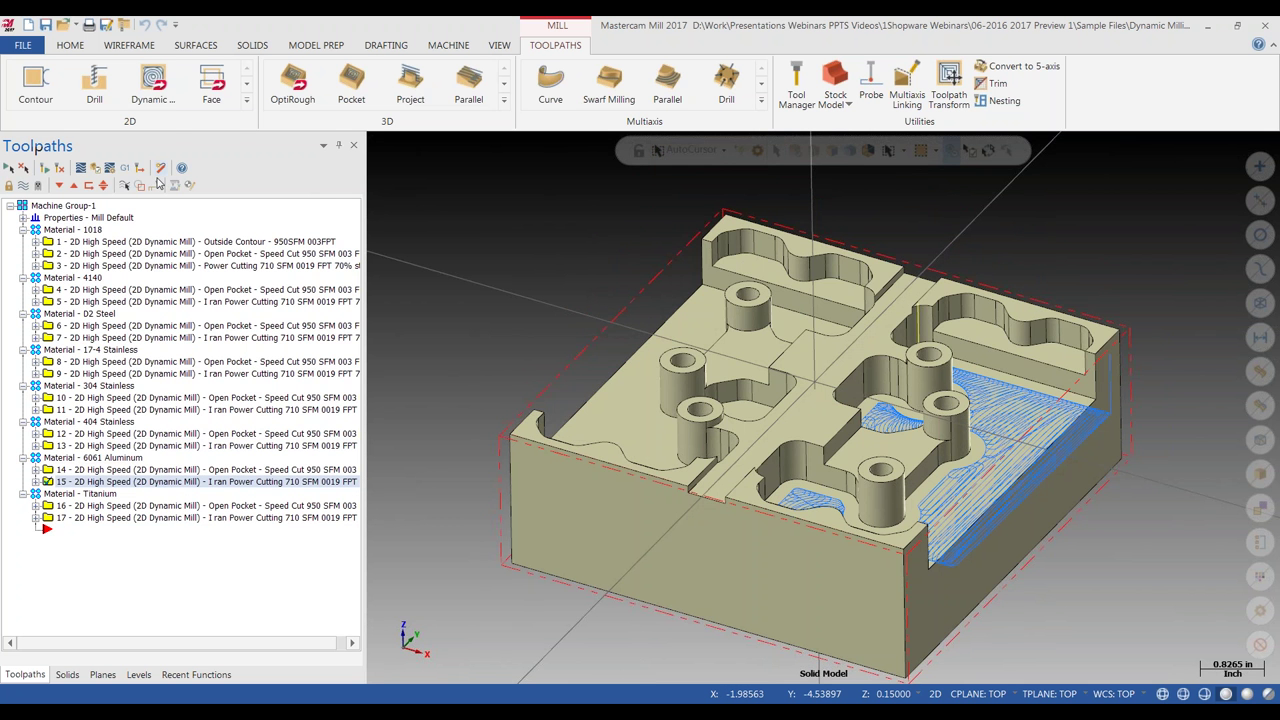
pyautogui.click(124, 185)
pyautogui.moveTo(666, 364); pyautogui.dragTo(729, 472, button='middle')
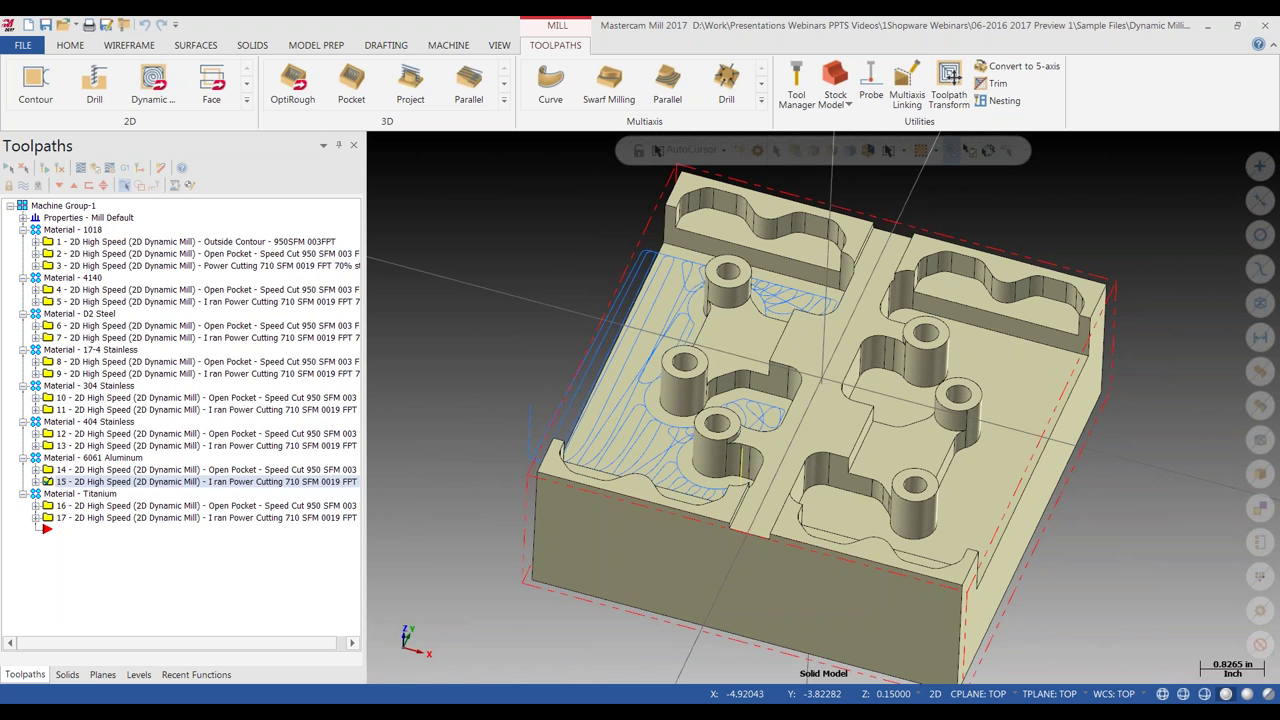
# Set the stepover in operation 15's cut parameters to 90% and acknowledge the stepover warning.
pyautogui.click(357, 488)
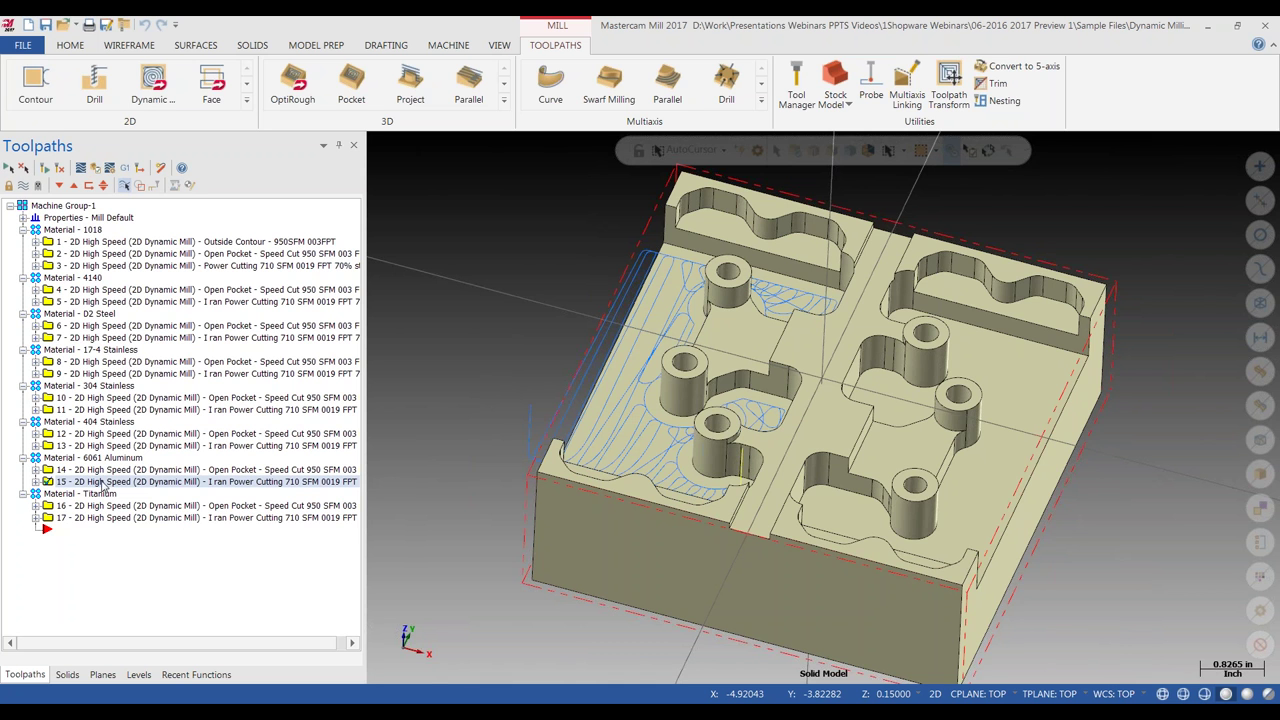
pyautogui.click(37, 482)
pyautogui.click(90, 494)
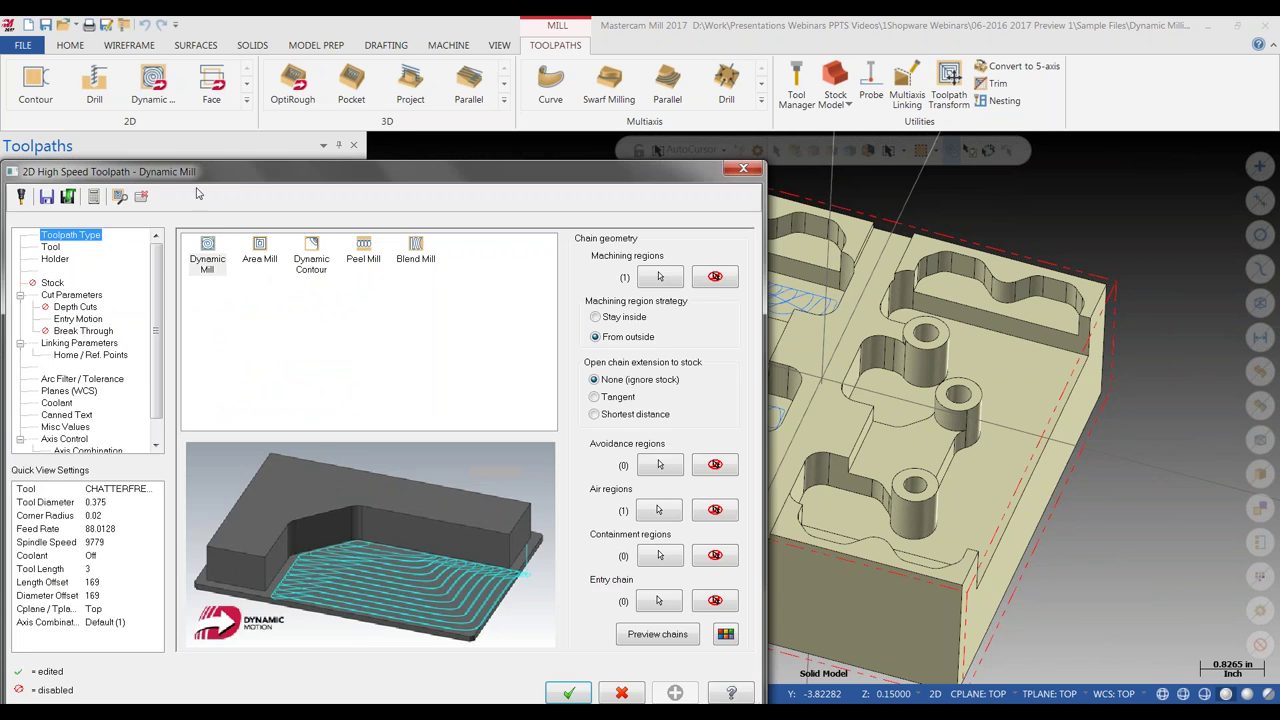
pyautogui.moveTo(182, 167); pyautogui.dragTo(1020, 92)
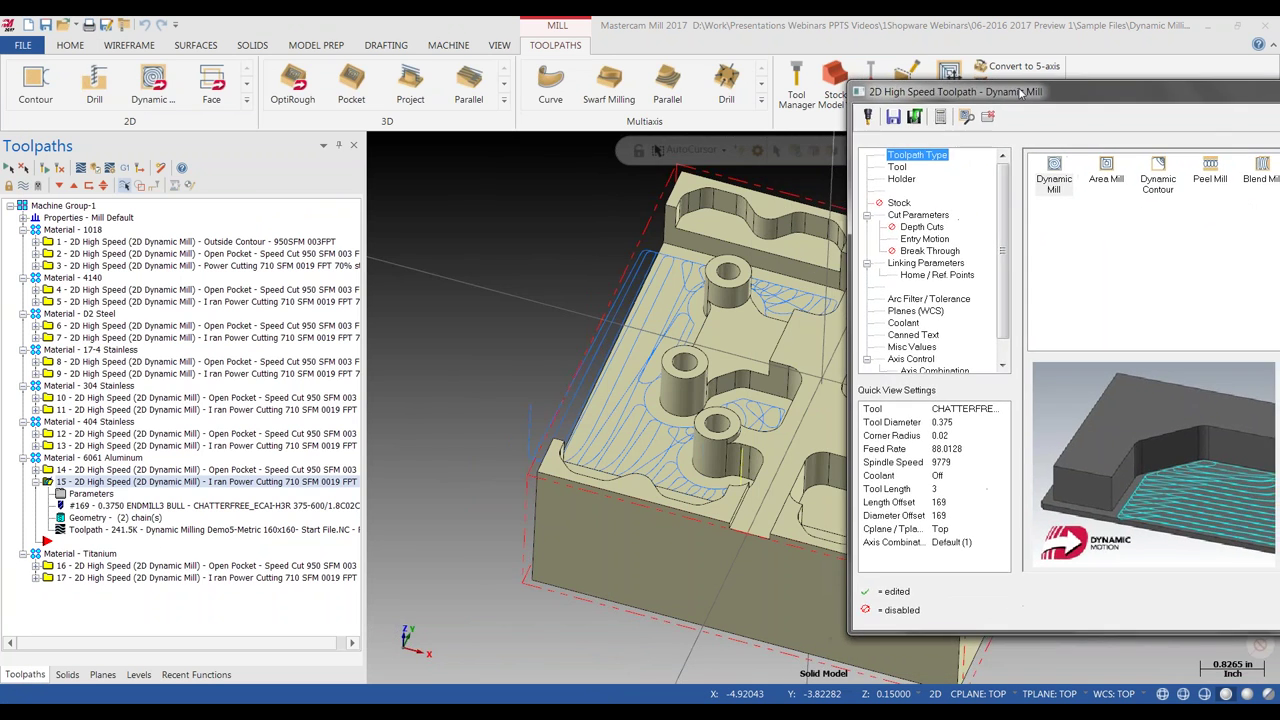
pyautogui.click(917, 216)
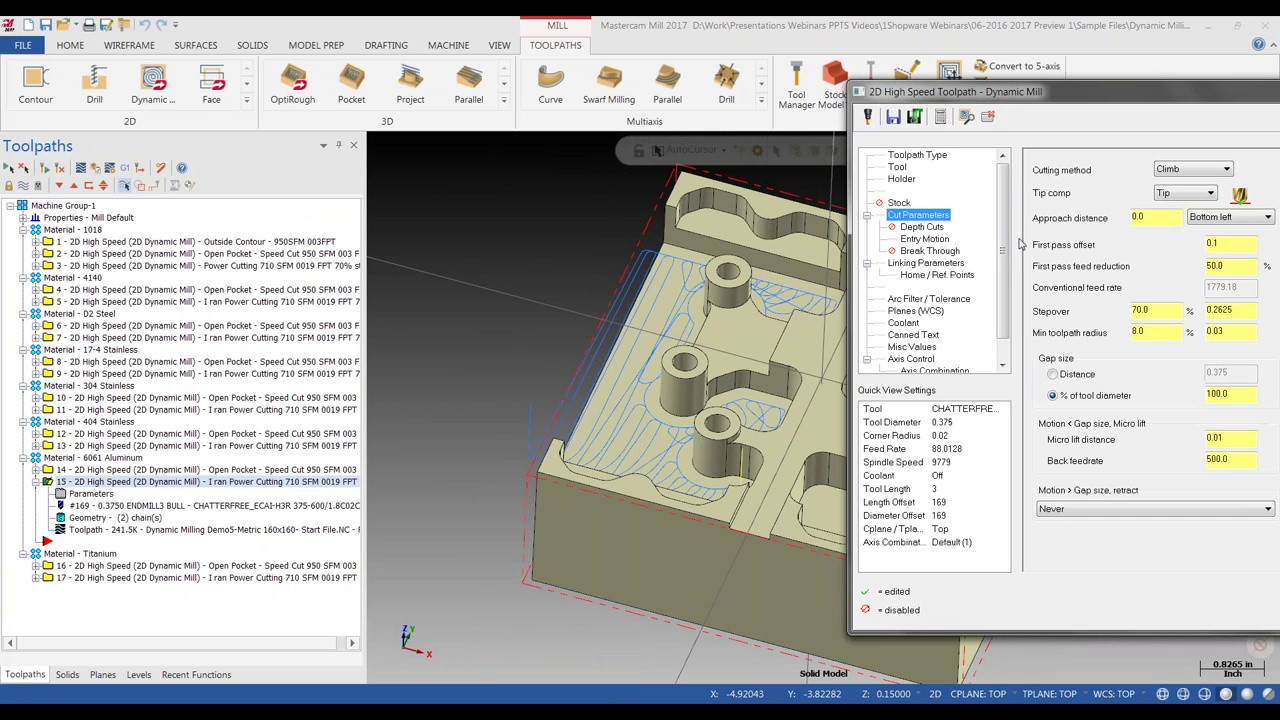
pyautogui.doubleClick(1143, 311)
pyautogui.write('90')
pyautogui.click(1134, 331)
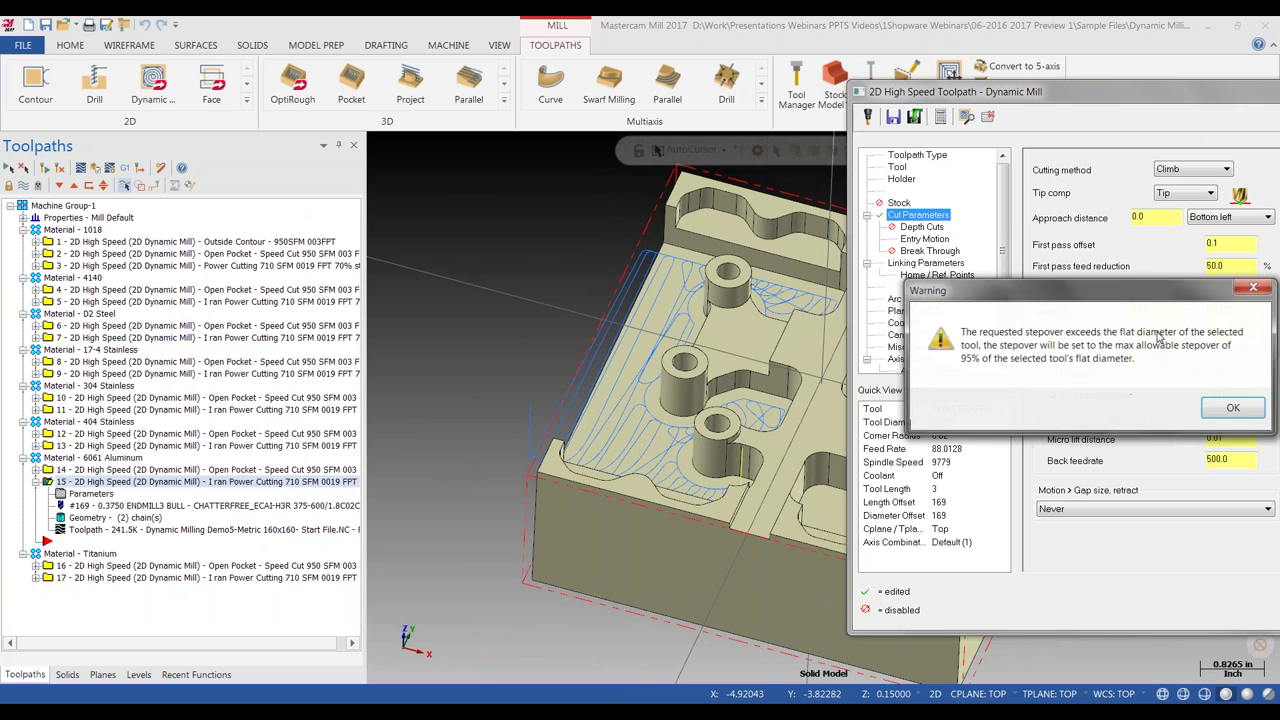
pyautogui.press('Return')
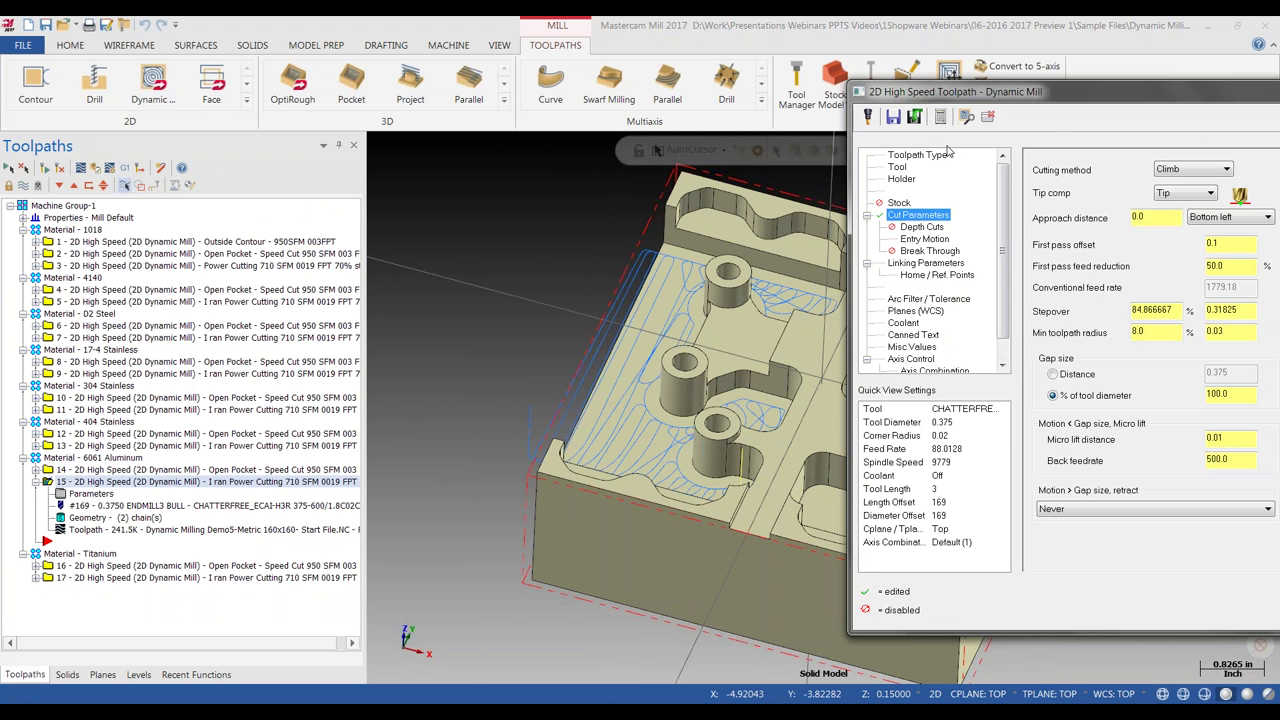
# Preview operation 15's toolpath with the changed stepover, and close its parameters without saving.
pyautogui.click(966, 116)
pyautogui.moveTo(1062, 97); pyautogui.dragTo(426, 118)
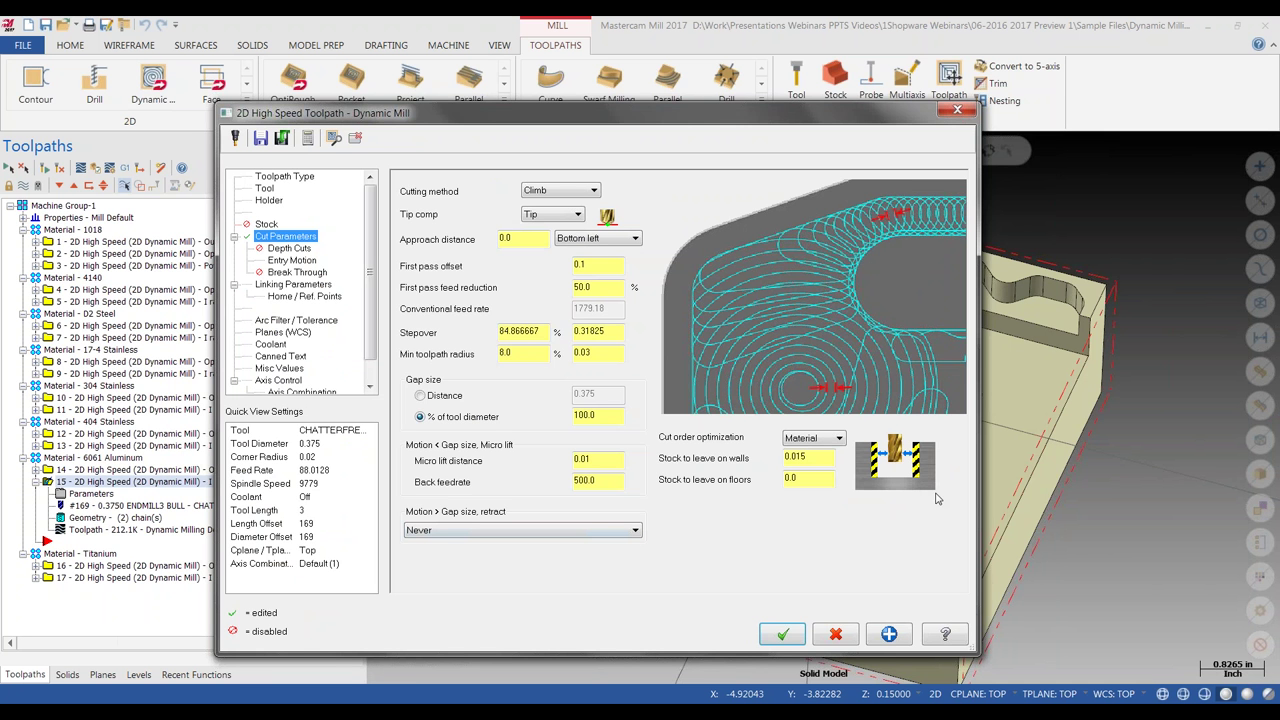
pyautogui.click(957, 110)
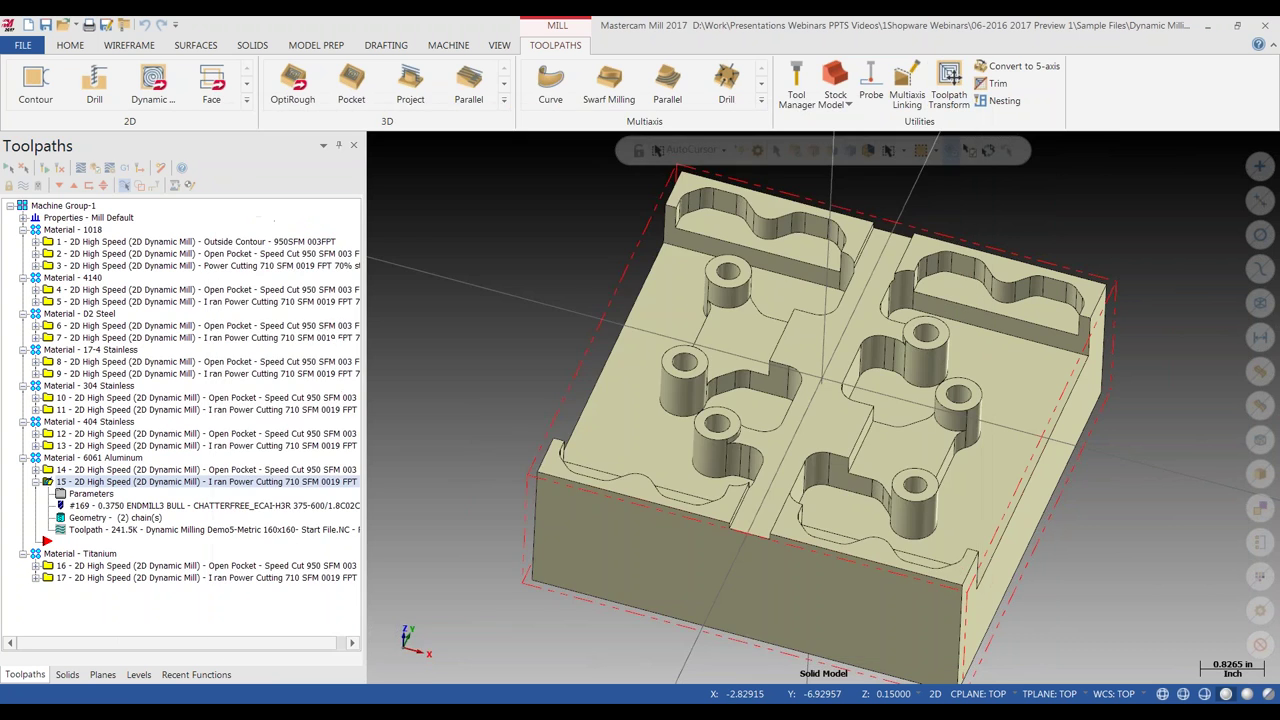
# Switch to the PowerPoint presentation, start the show at the 2D High Speed Toolpath Preview slide, and reveal its bullets through Helps to Iterate.
pyautogui.hotkey('alt', 'Tab')
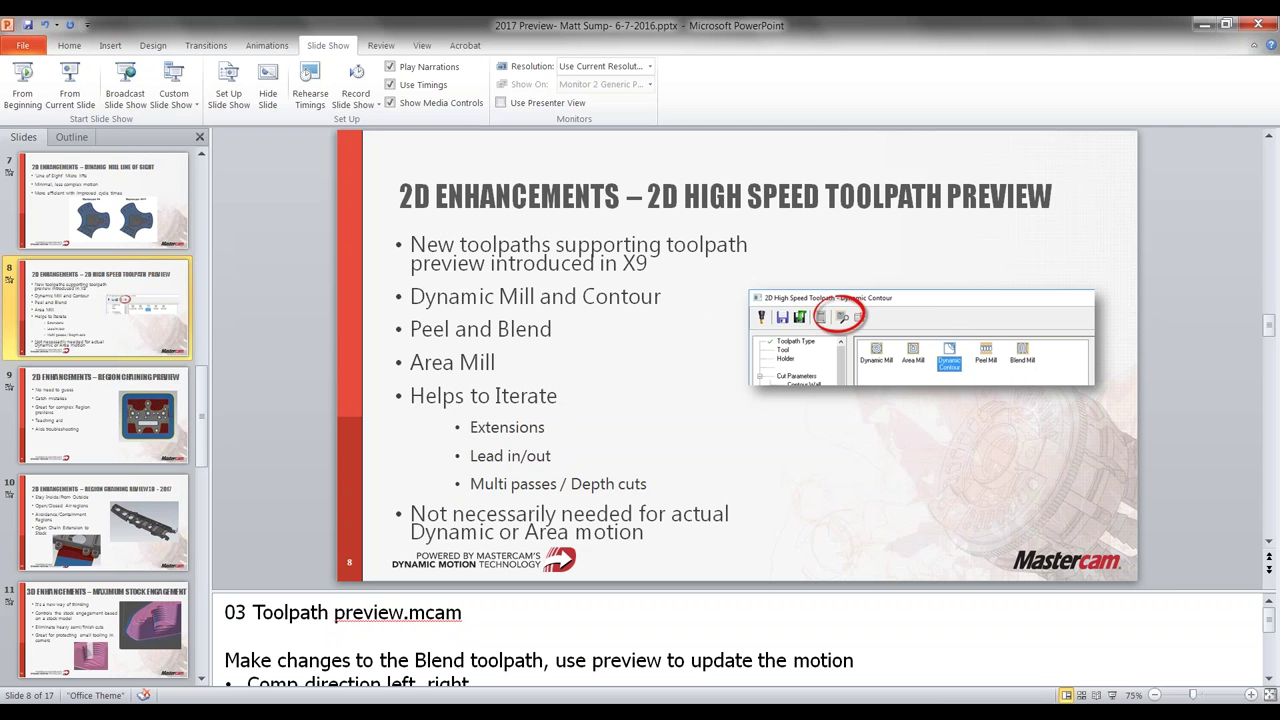
pyautogui.click(92, 86)
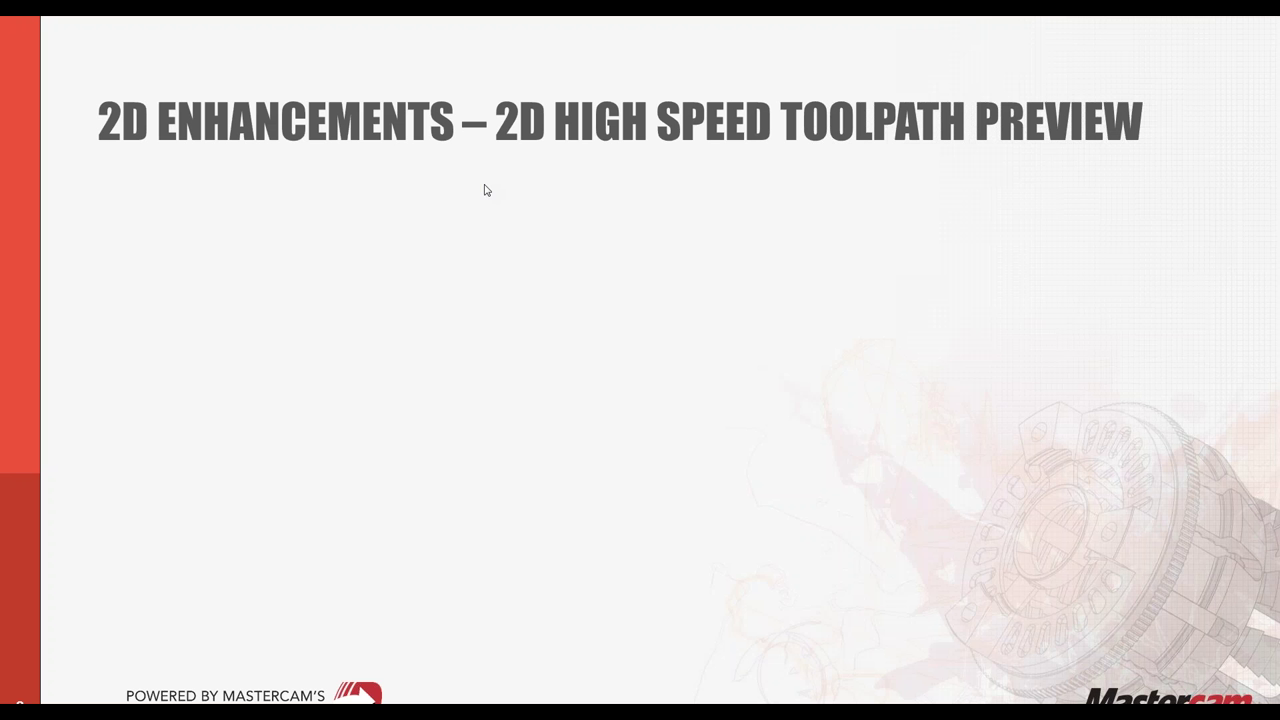
pyautogui.click(553, 314)
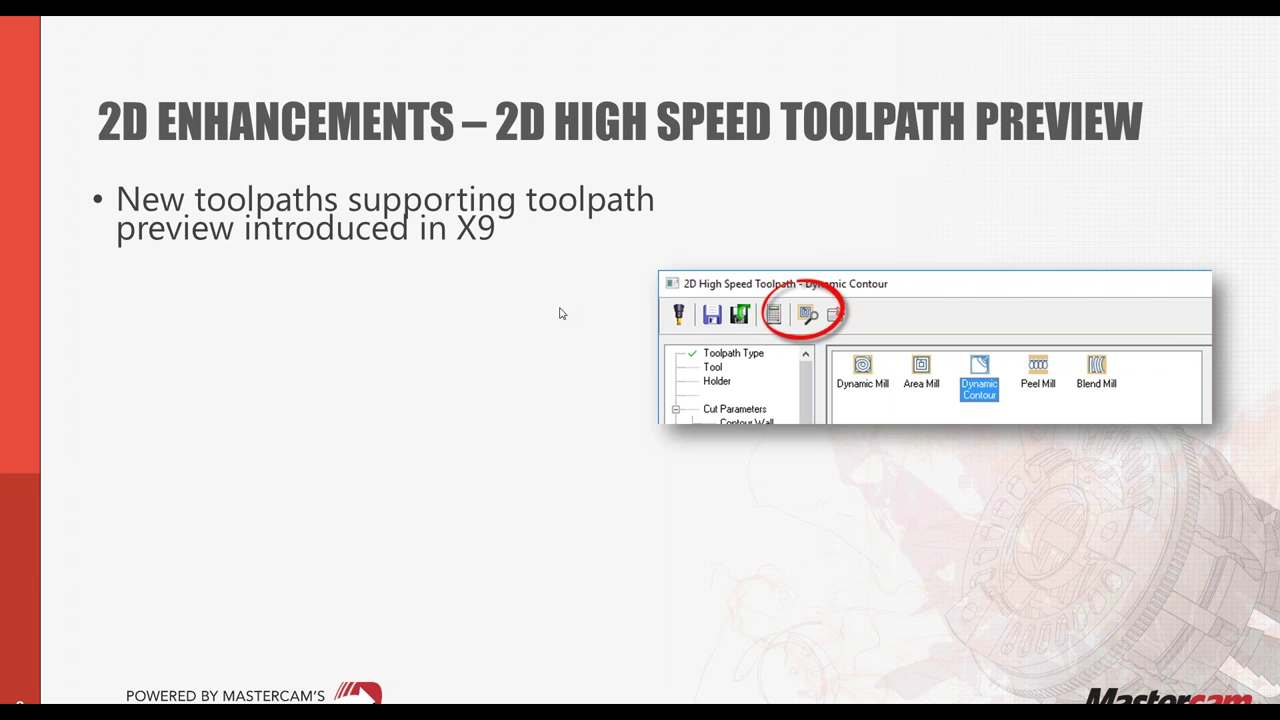
pyautogui.click(562, 314)
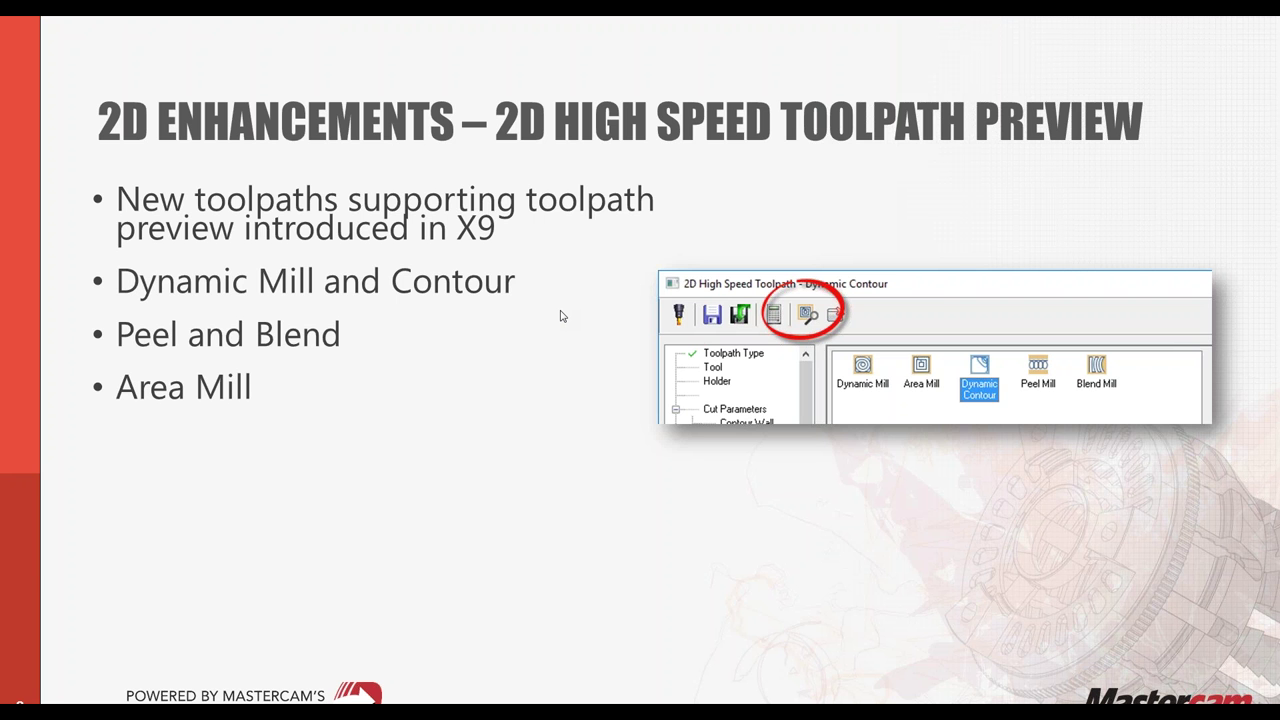
pyautogui.click(561, 316)
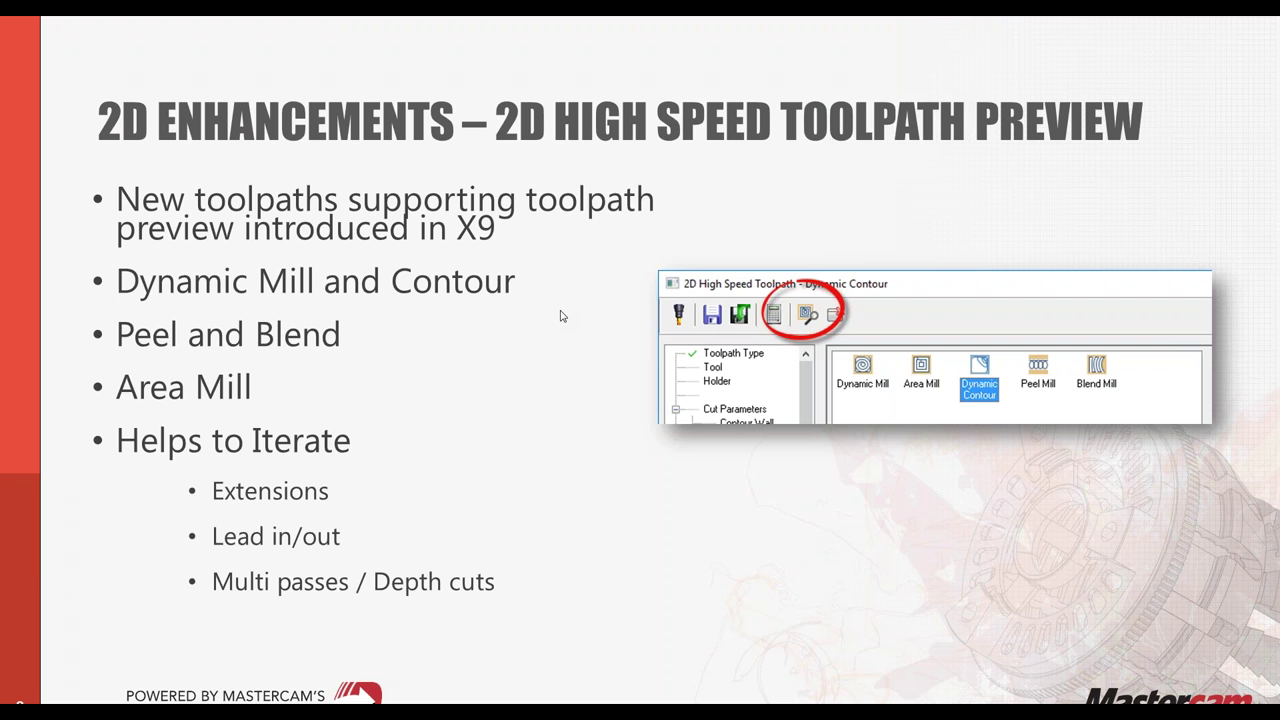
# Advance the presentation from the 2D High Speed Toolpath Preview slide through the Region Chaining Preview bullets to Aids troubleshooting, and end the show.
pyautogui.click(561, 316)
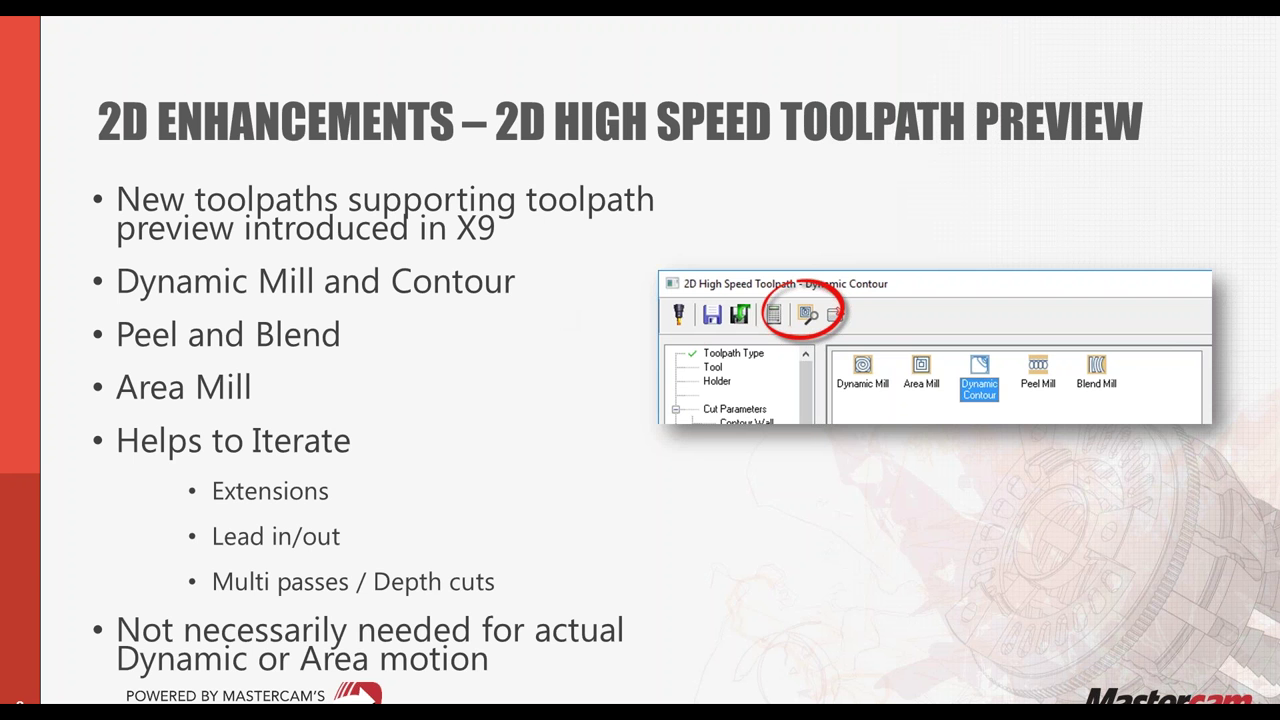
pyautogui.press('Right')
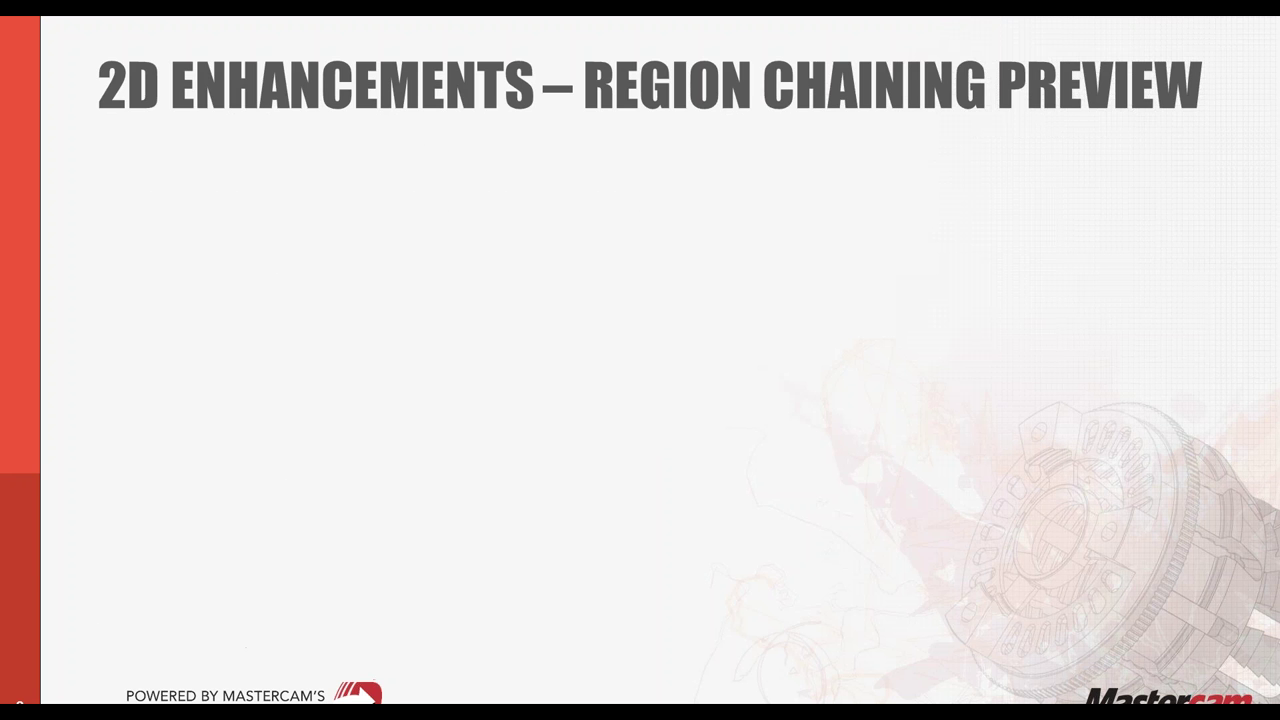
pyautogui.press('Right')
pyautogui.press('Right')
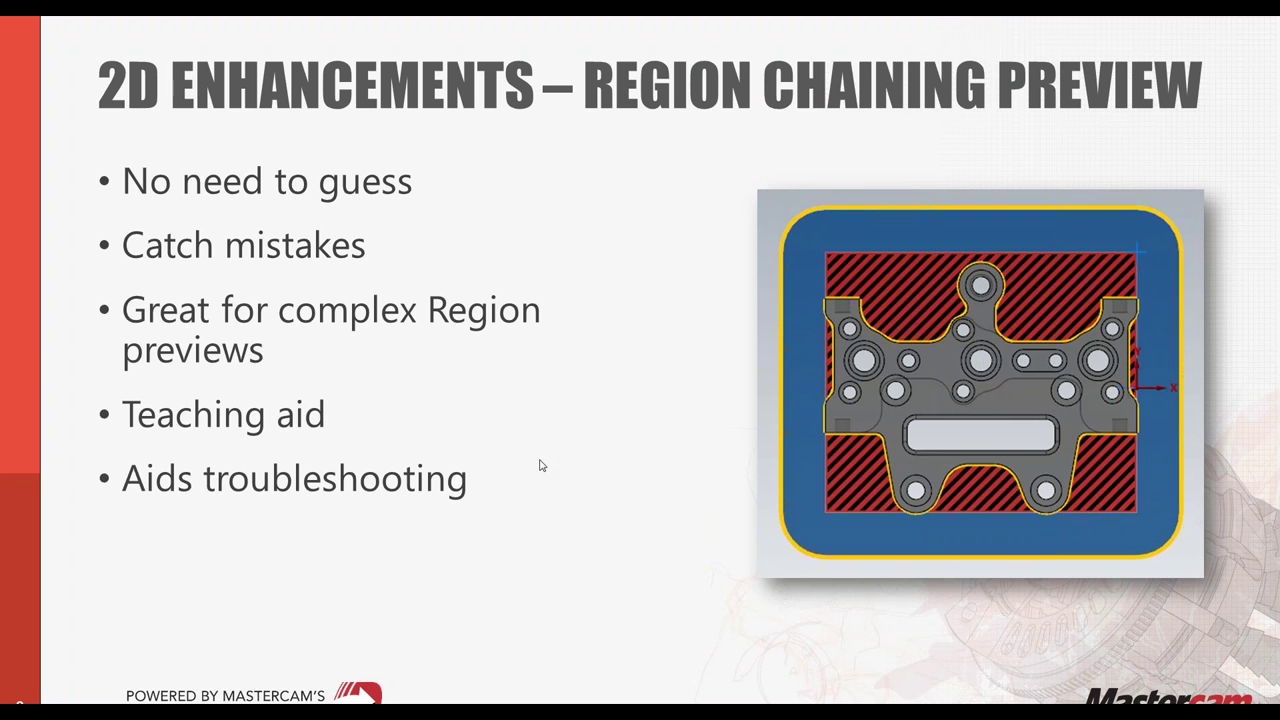
pyautogui.press('Escape')
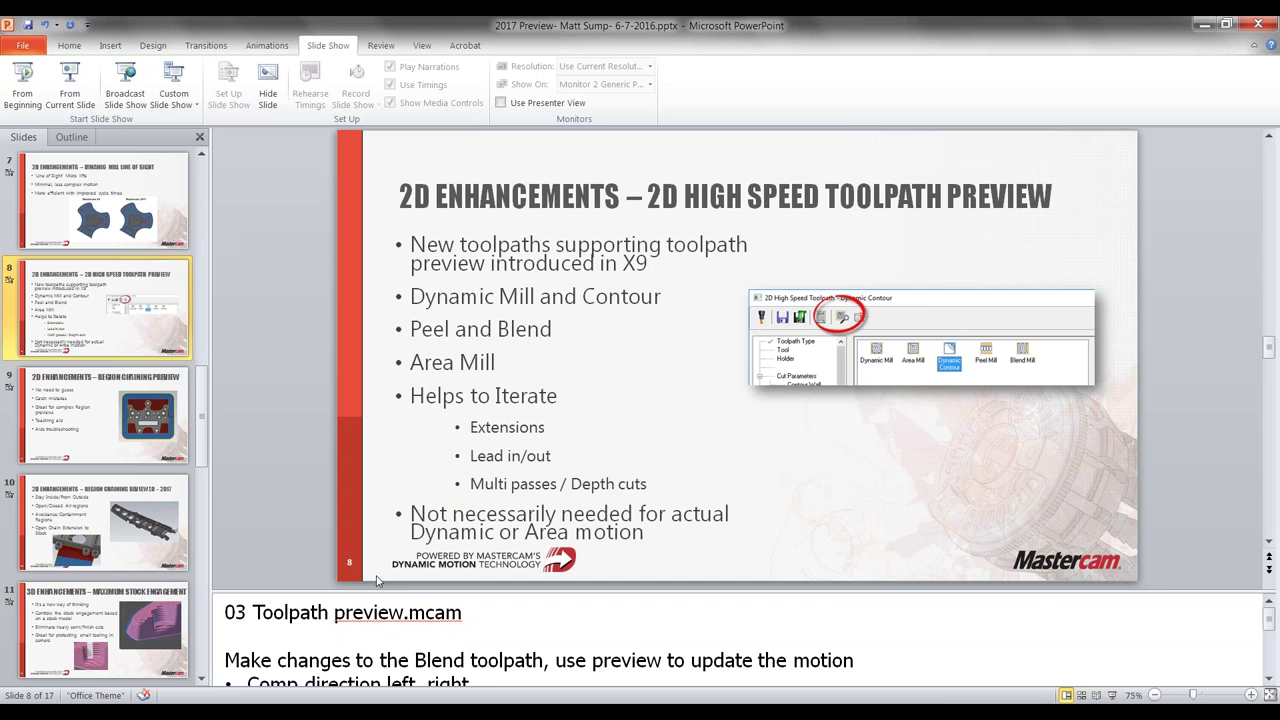
# Switch to Mastercam and open Region Chaining Review.mcam, discarding the changes to the Dynamic Milling Cheater File.
pyautogui.hotkey('alt', 'Tab')
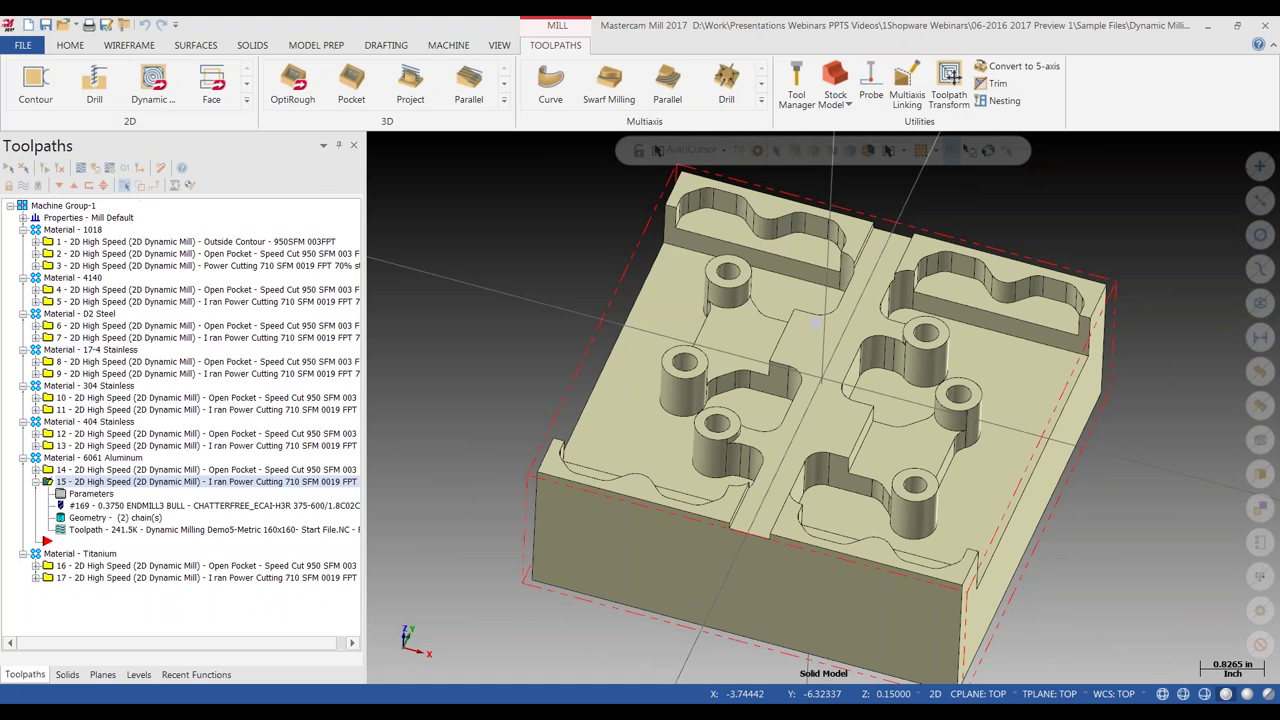
pyautogui.hotkey('ctrl', 'o')
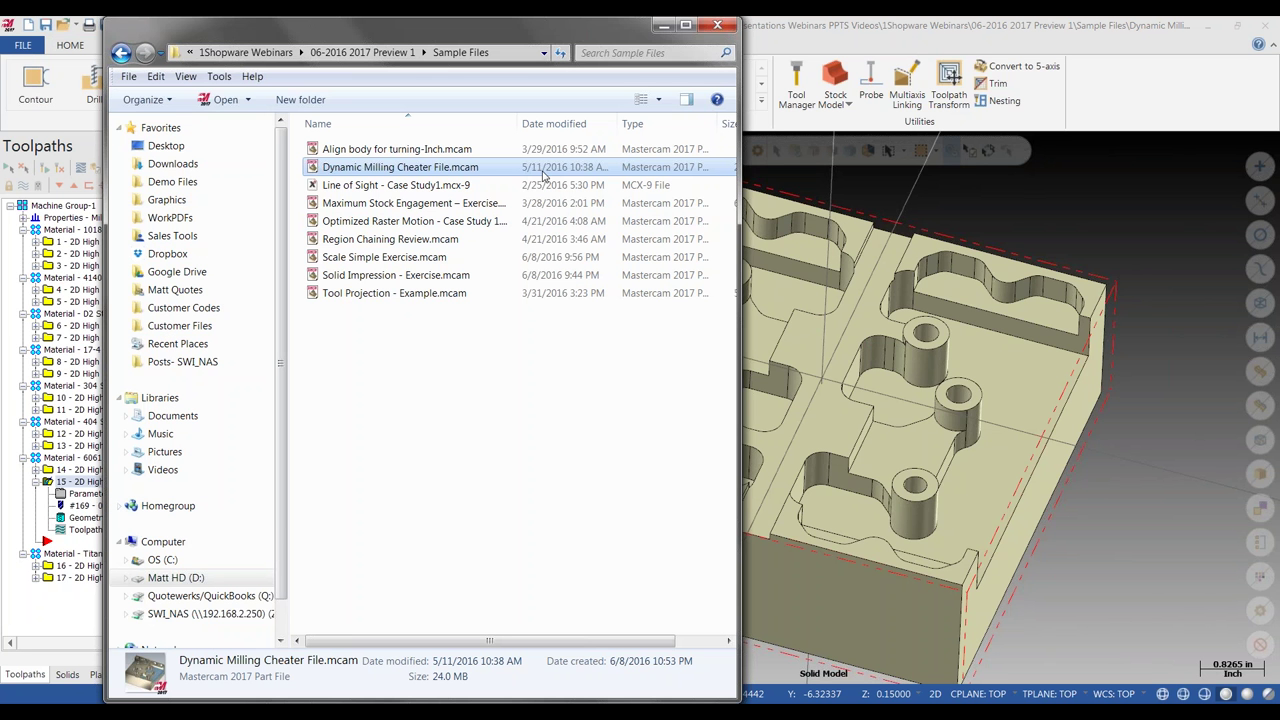
pyautogui.click(400, 239)
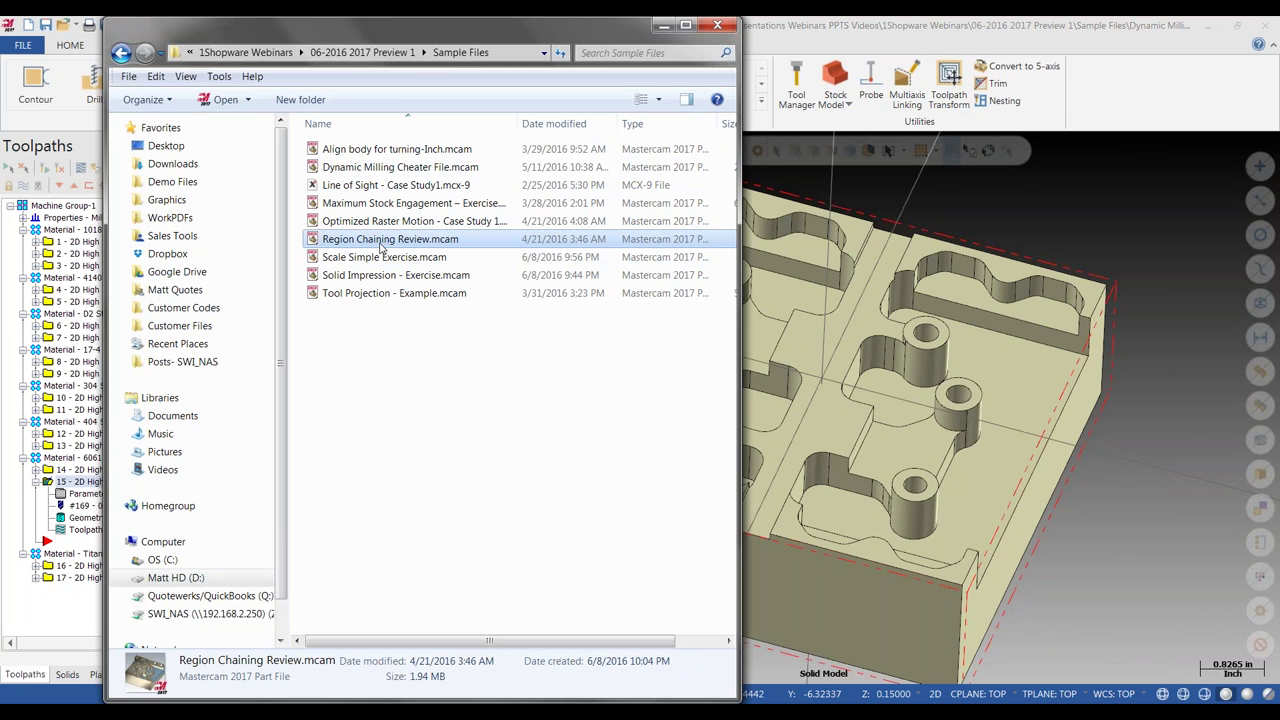
pyautogui.doubleClick(400, 239)
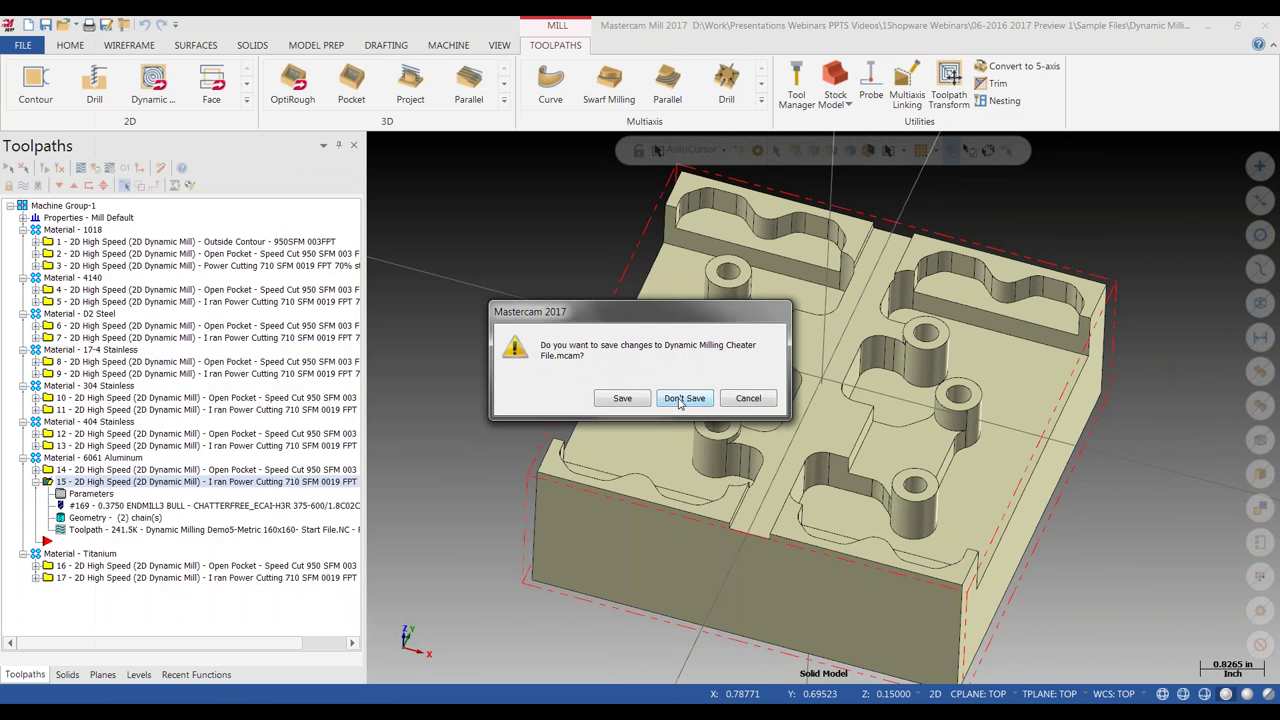
pyautogui.click(684, 398)
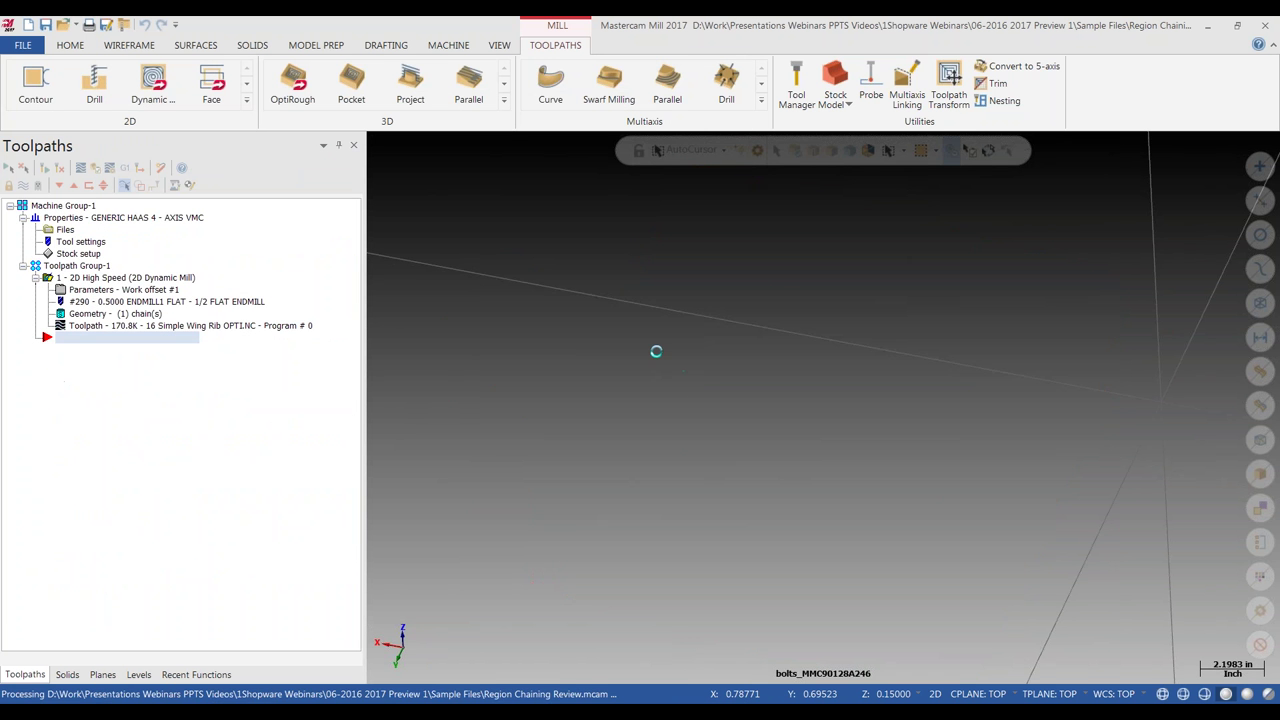
# Open the geometry of dynamic mill operation 1 on the wing rib and show its machining region chain in the Chain Manager.
pyautogui.moveTo(771, 430); pyautogui.dragTo(760, 437, button='middle')
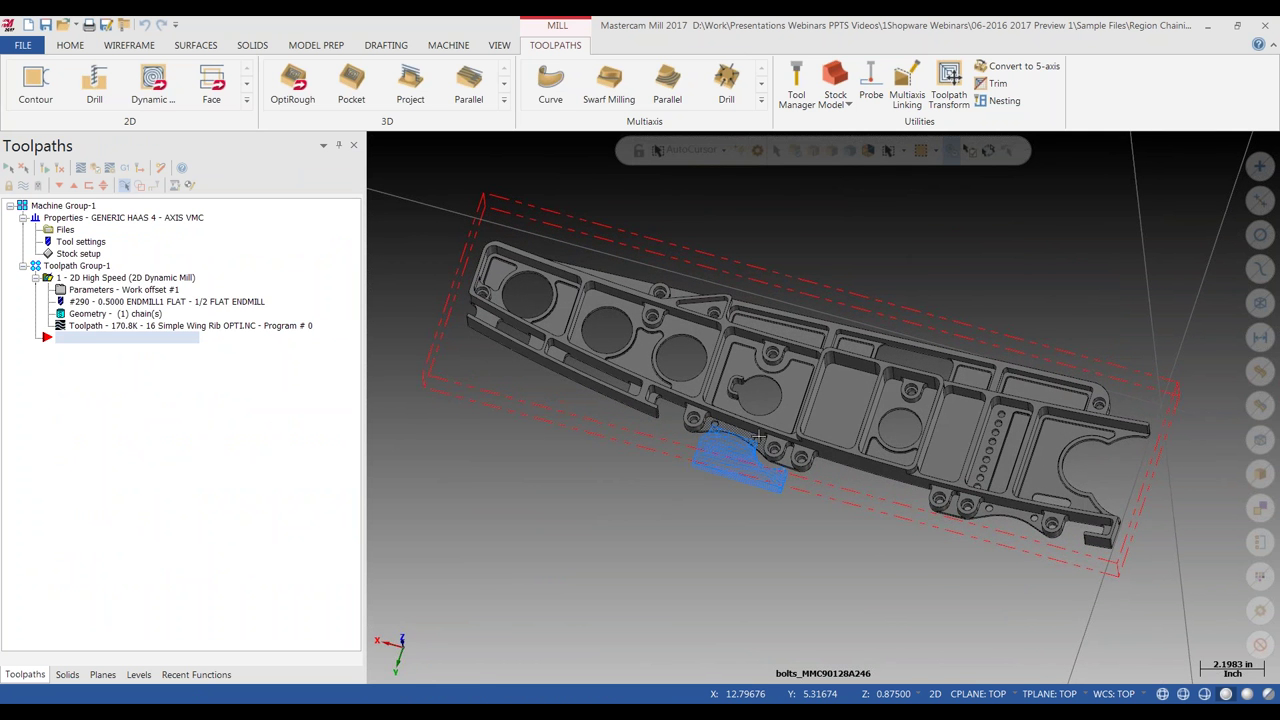
pyautogui.rightClick(775, 433)
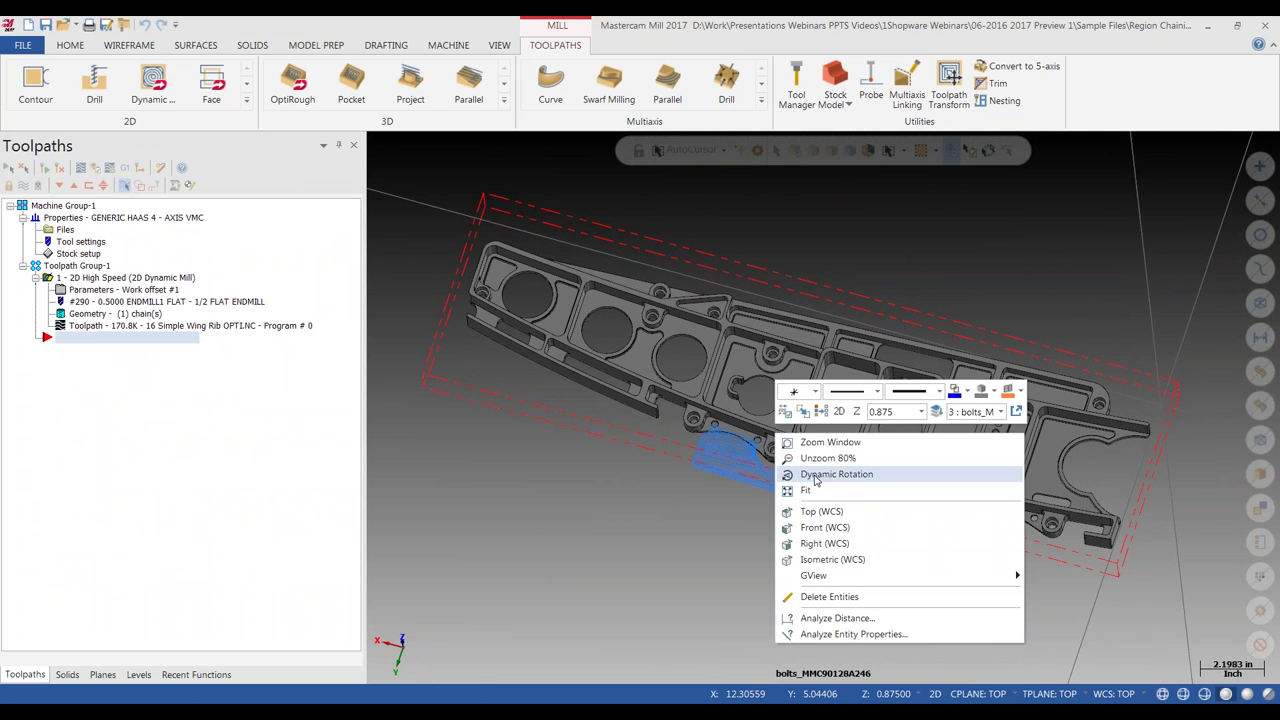
pyautogui.click(836, 513)
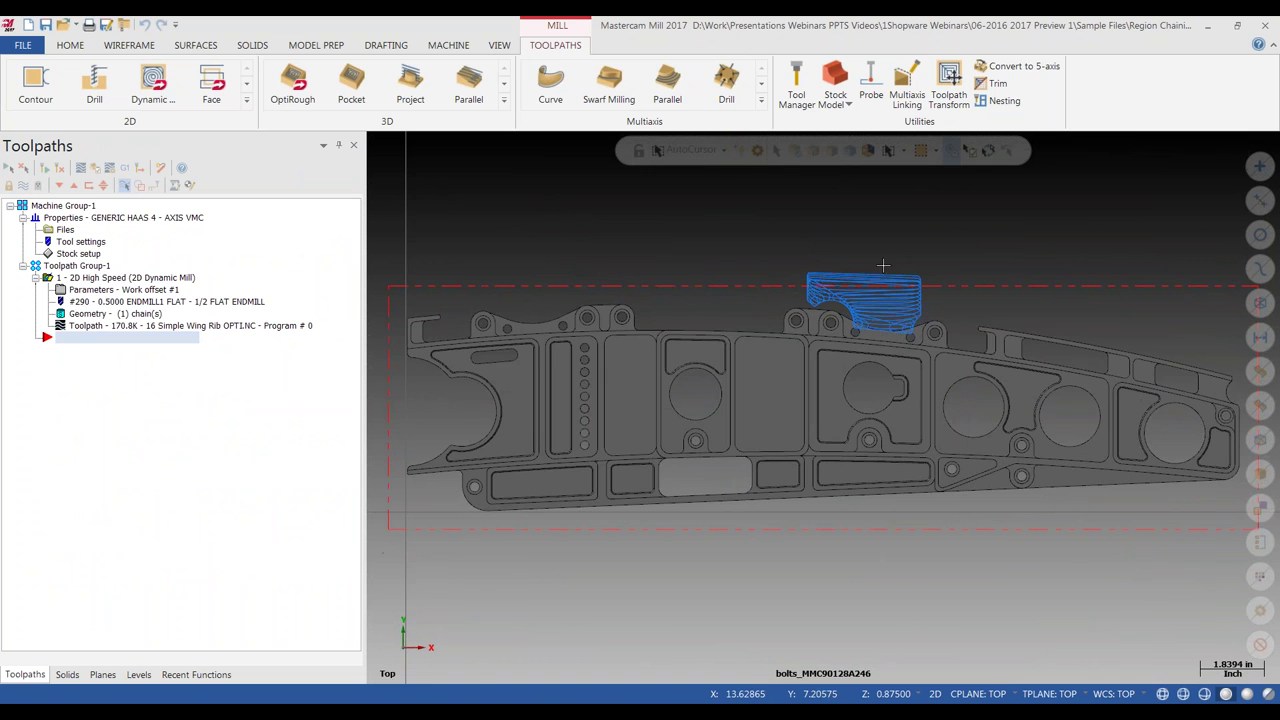
pyautogui.scroll(1, 865, 290)
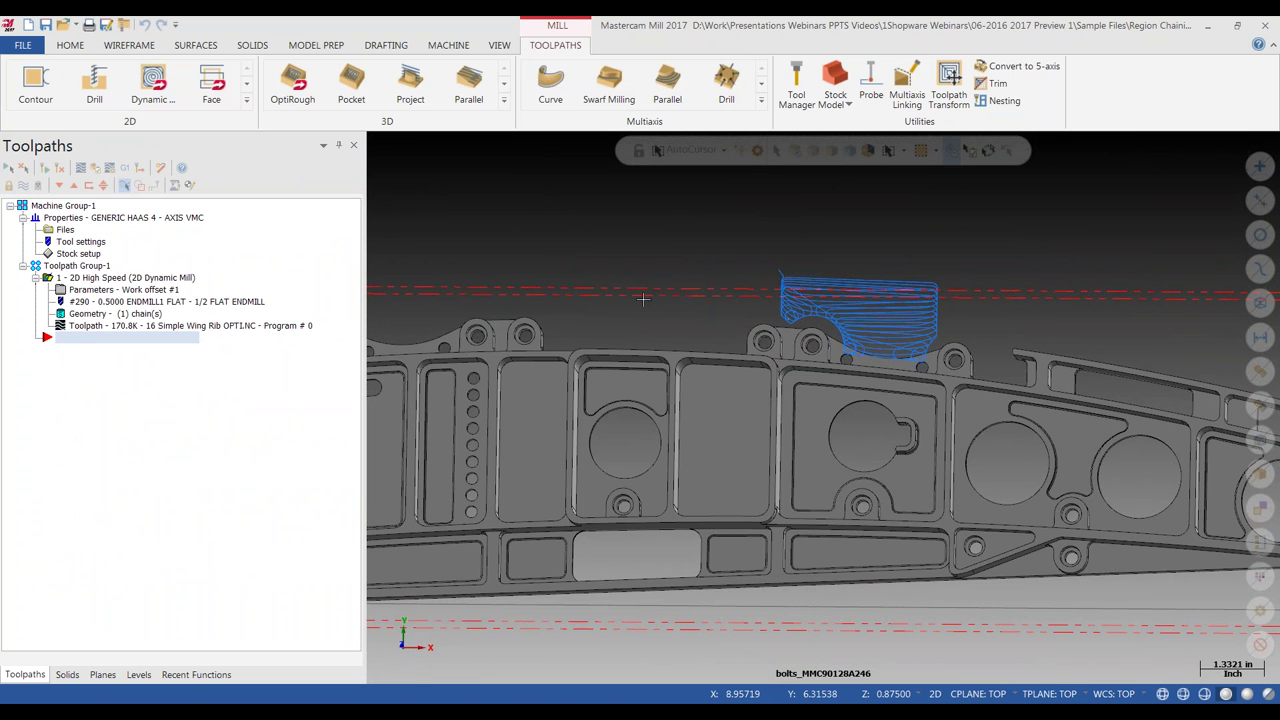
pyautogui.click(106, 318)
pyautogui.click(106, 313)
pyautogui.moveTo(800, 420); pyautogui.dragTo(1090, 405, button='middle')
pyautogui.scroll(5, 882, 338)
pyautogui.click(105, 227)
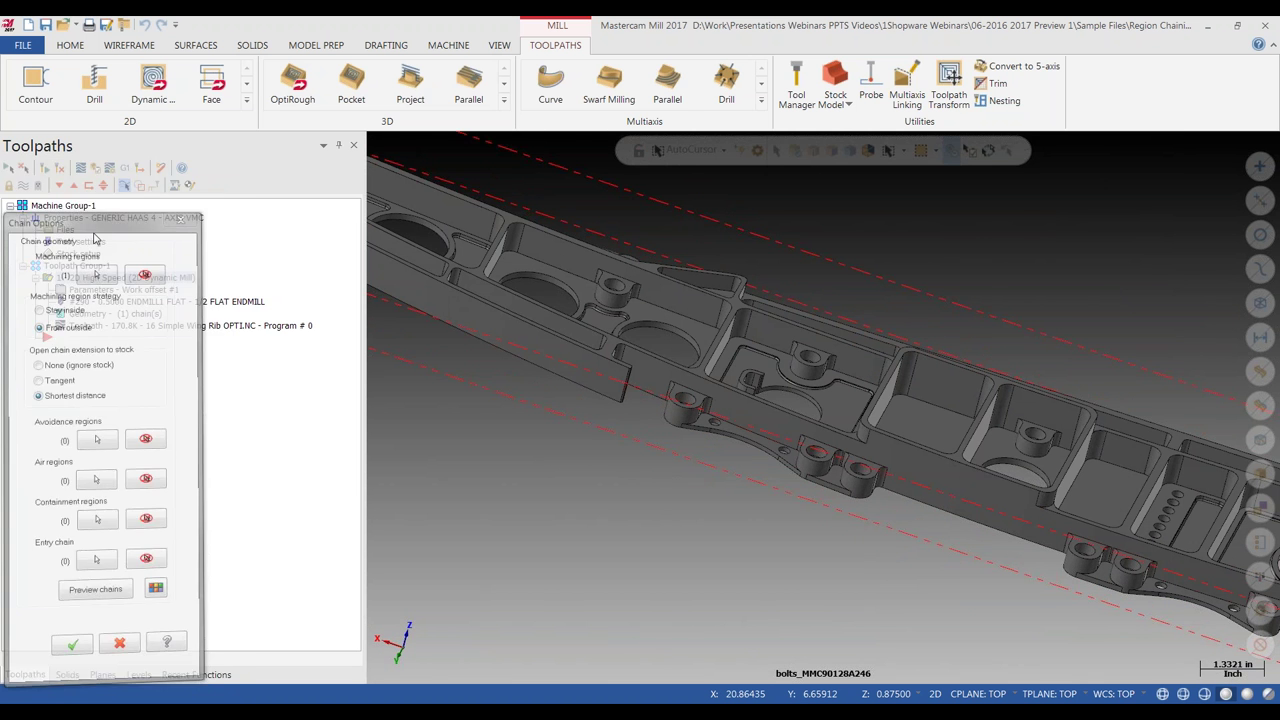
pyautogui.click(66, 194)
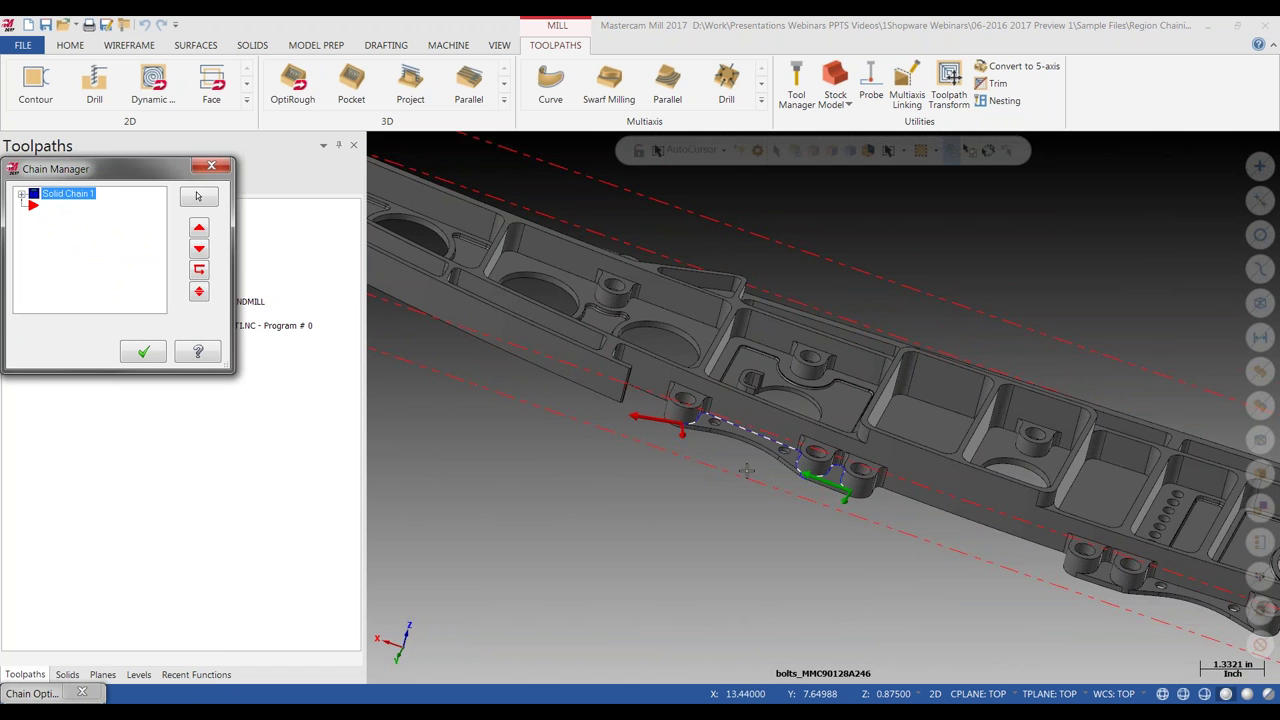
# Examine the open solid chain around the rib's outer bolt bosses, and return to the chain options.
pyautogui.scroll(1, 785, 474)
pyautogui.scroll(4, 785, 474)
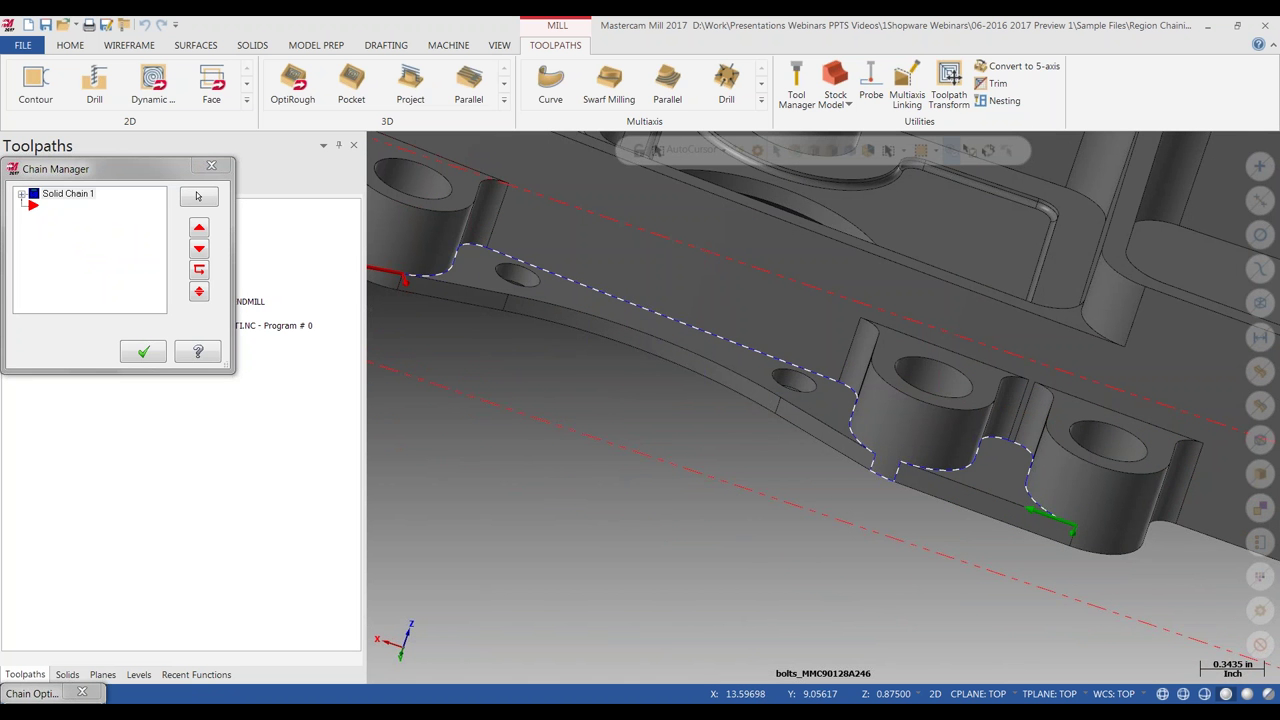
pyautogui.moveTo(1070, 530); pyautogui.dragTo(937, 445, button='middle')
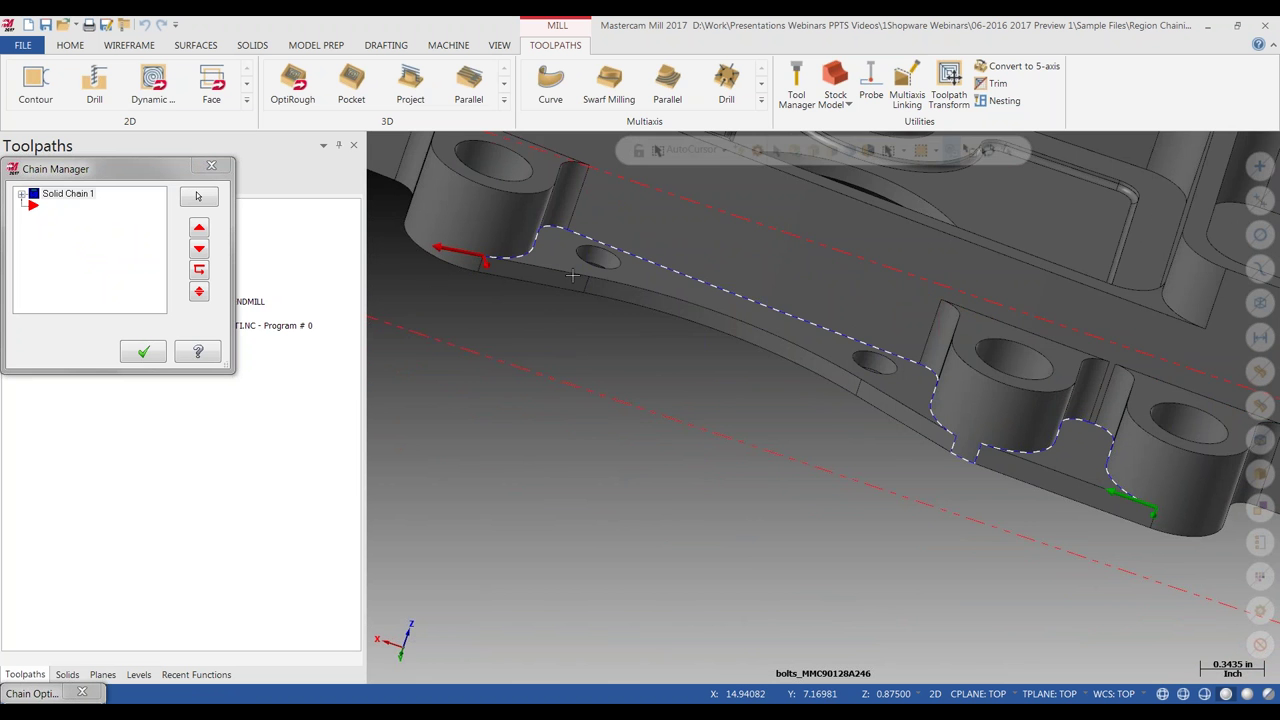
pyautogui.moveTo(687, 311); pyautogui.dragTo(662, 321, button='middle')
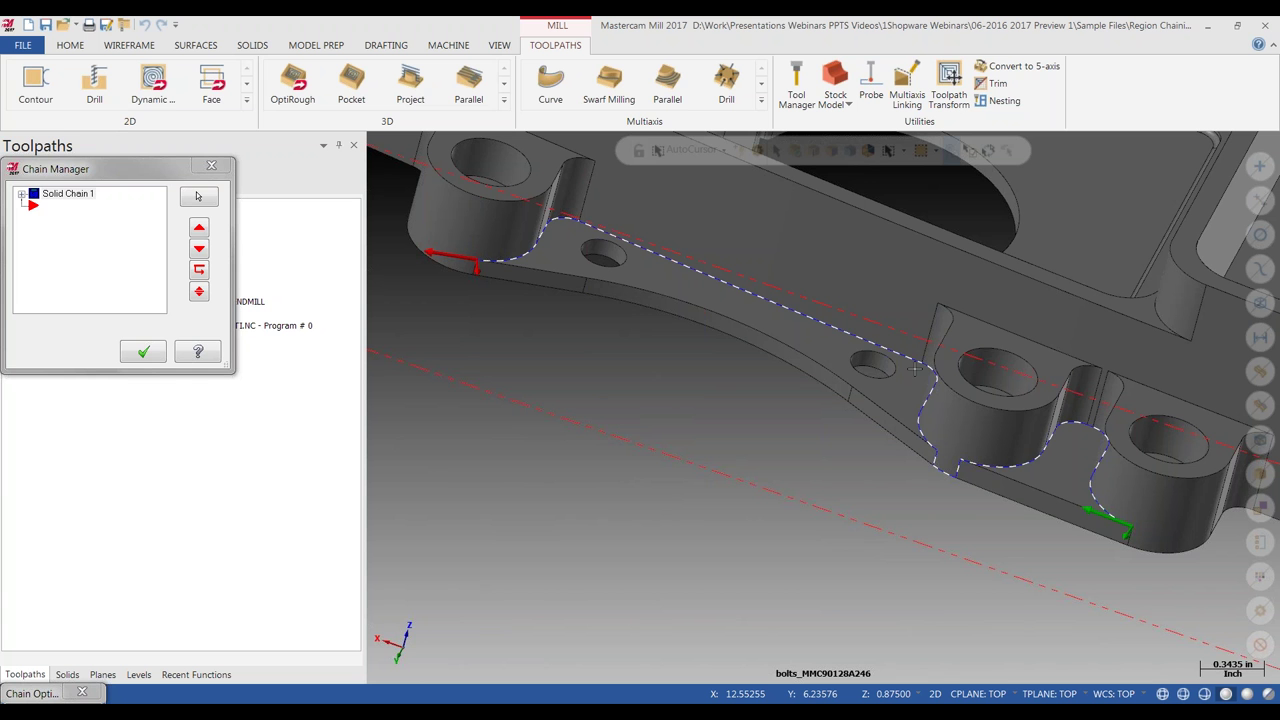
pyautogui.click(143, 351)
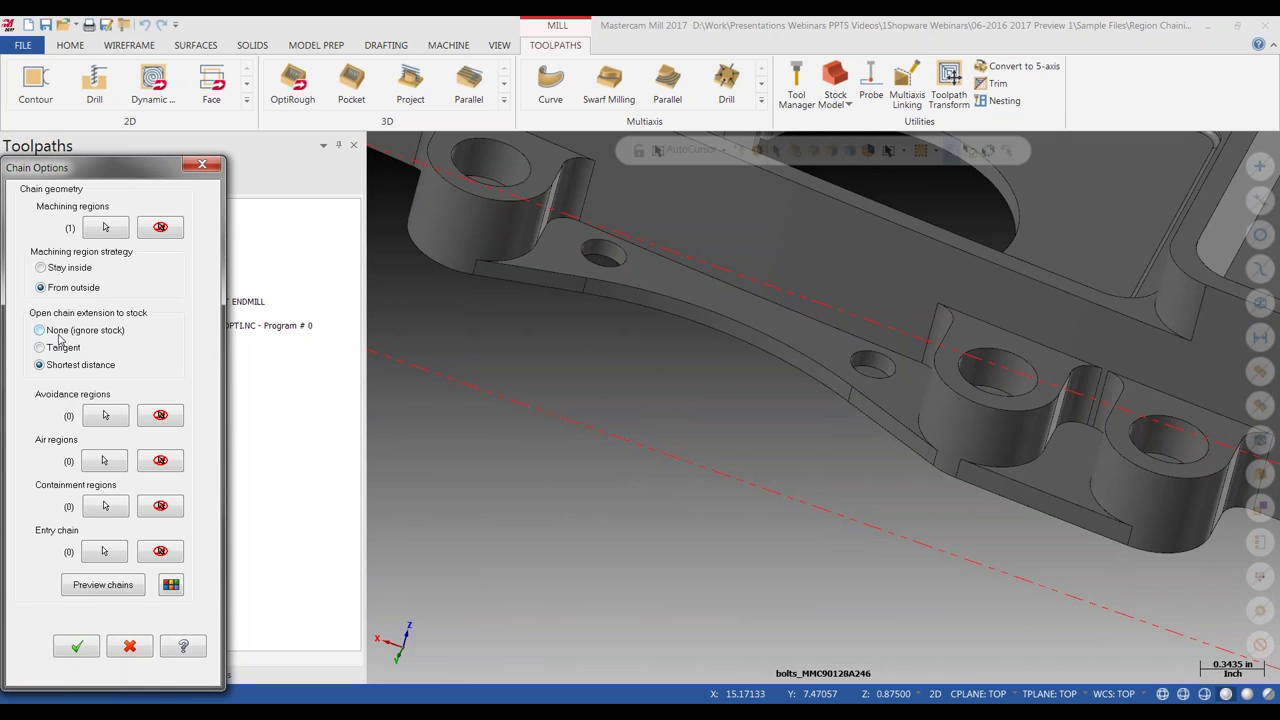
# Preview operation 1's chains and examine the material and motion regions beside the rib from the top view.
pyautogui.click(103, 587)
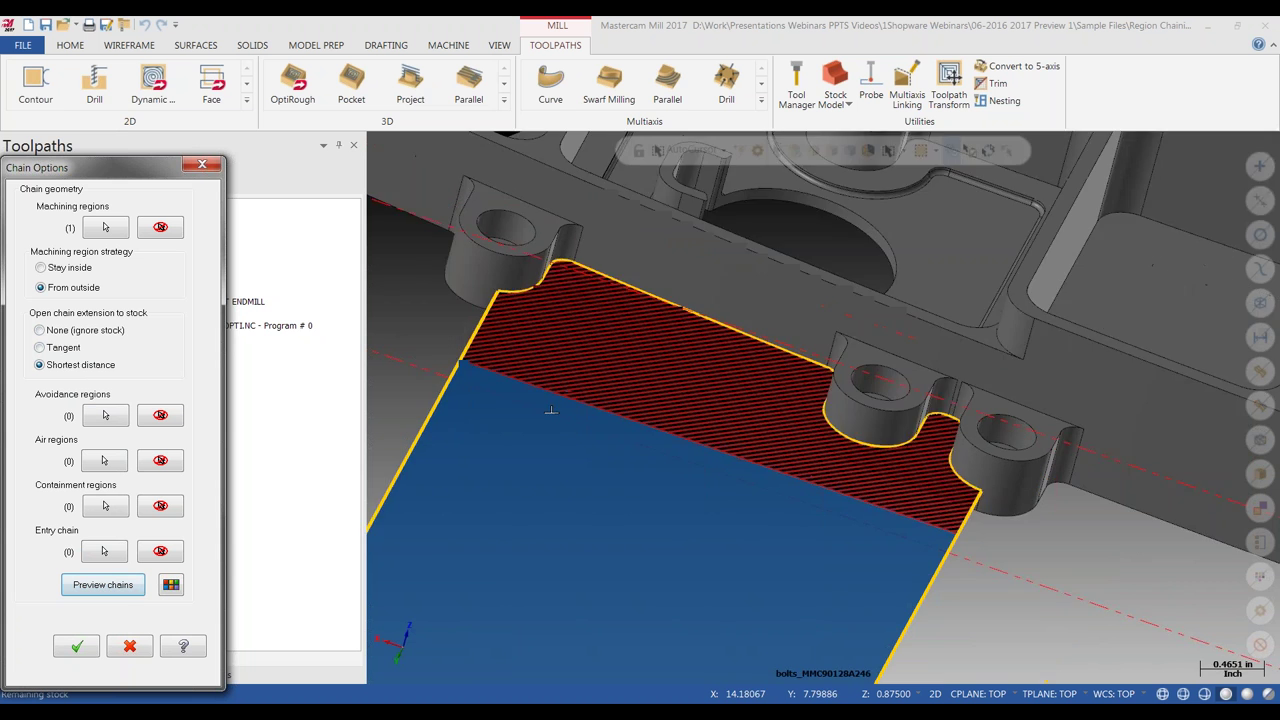
pyautogui.scroll(-3, 551, 410)
pyautogui.rightClick(560, 358)
pyautogui.press('Escape')
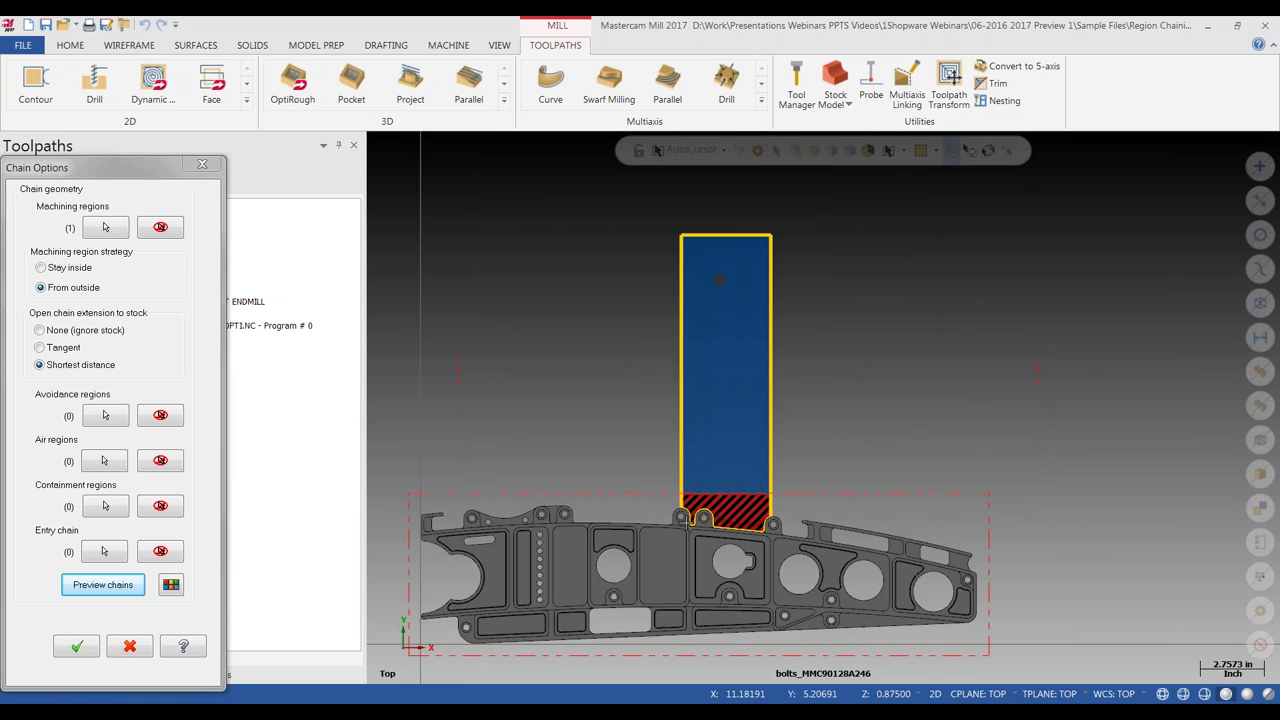
pyautogui.scroll(2, 723, 454)
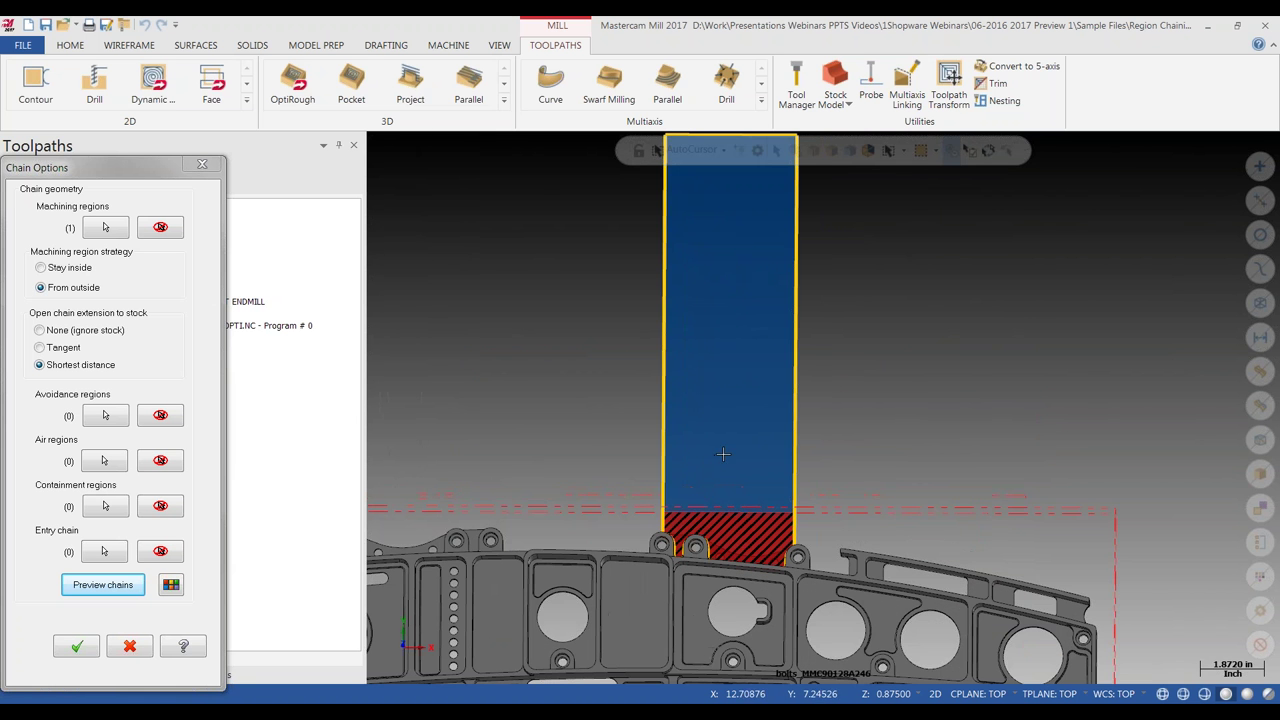
pyautogui.scroll(1, 723, 219)
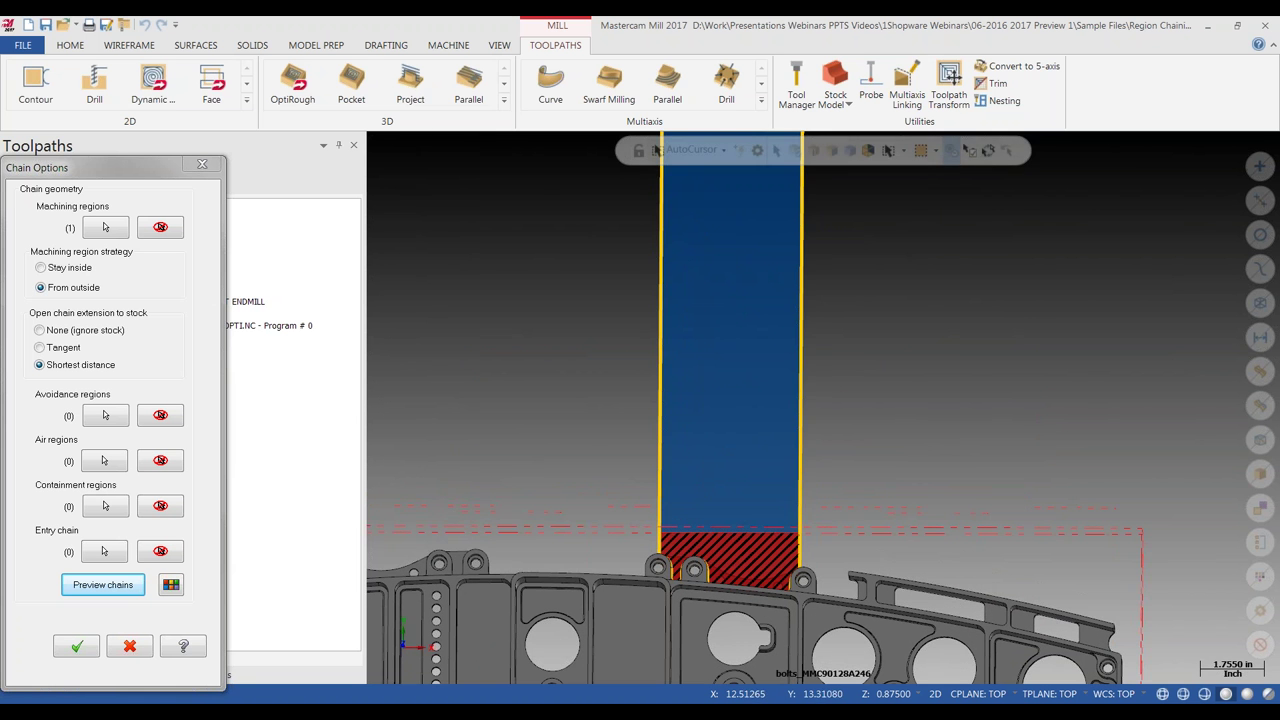
pyautogui.scroll(2, 731, 561)
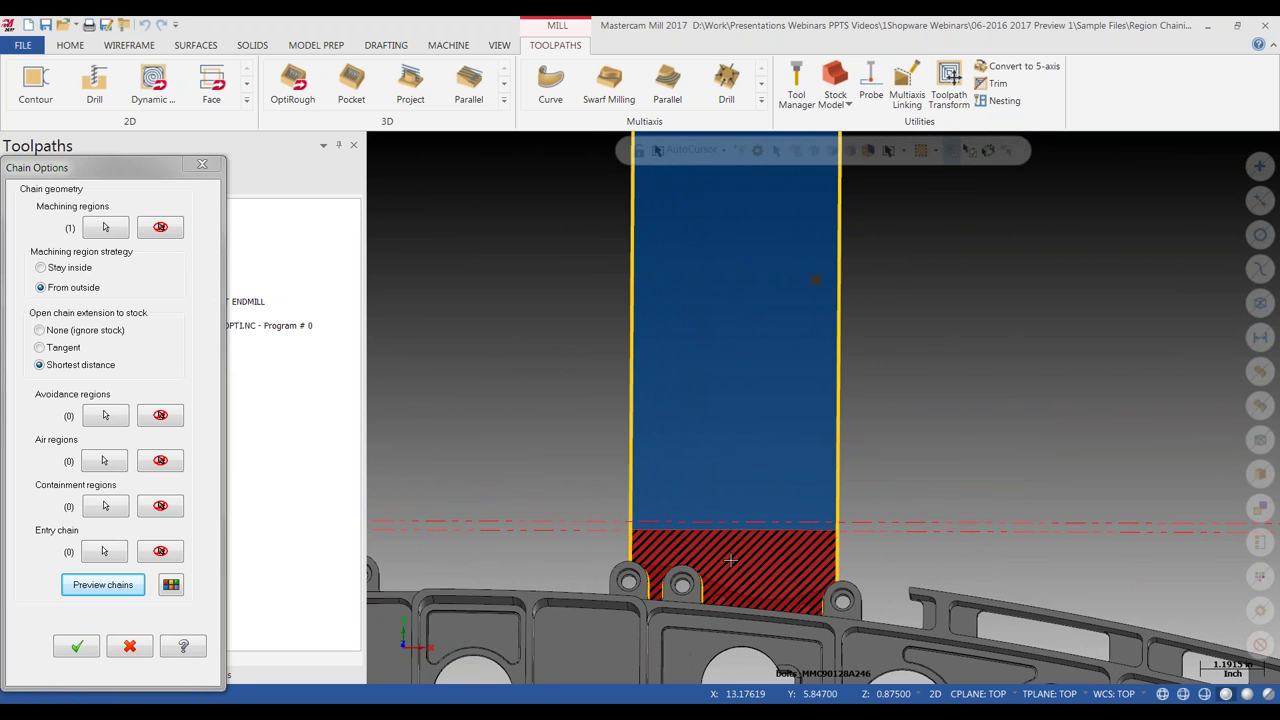
pyautogui.scroll(2, 731, 561)
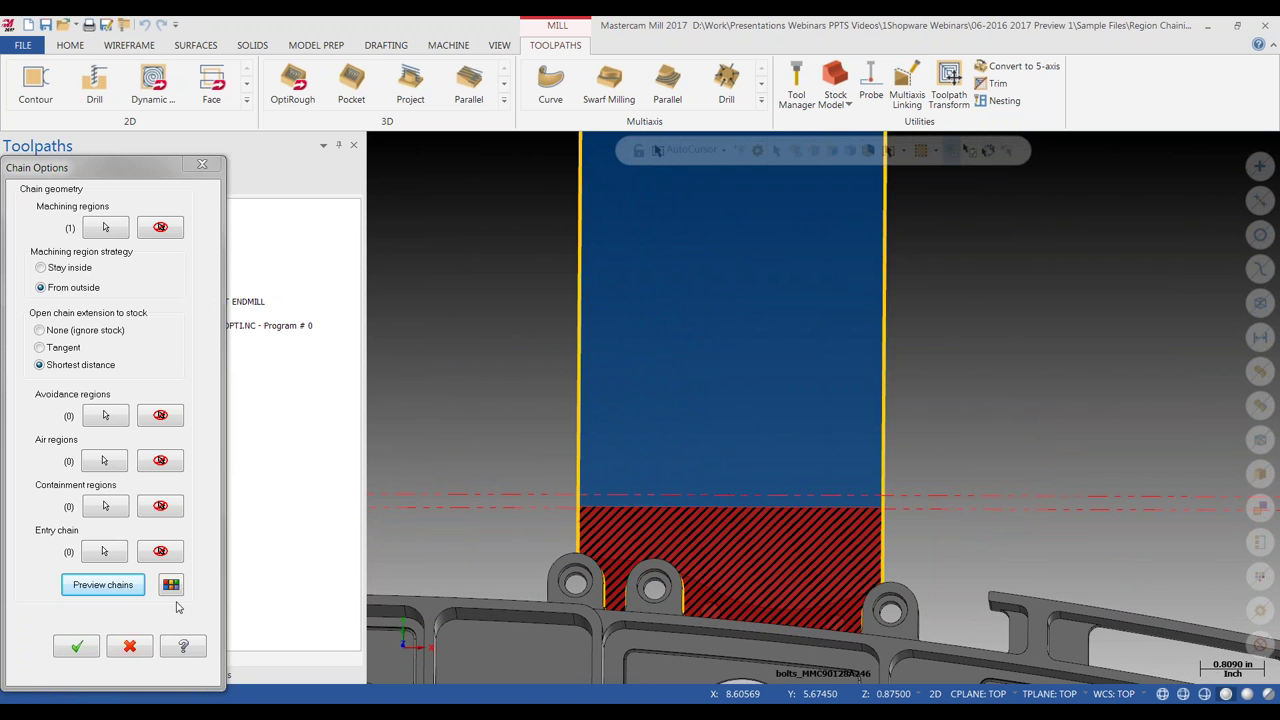
# Review the color settings for the chain preview, and close them and operation 1's chain options without accepting.
pyautogui.click(171, 584)
pyautogui.moveTo(103, 170); pyautogui.dragTo(411, 263)
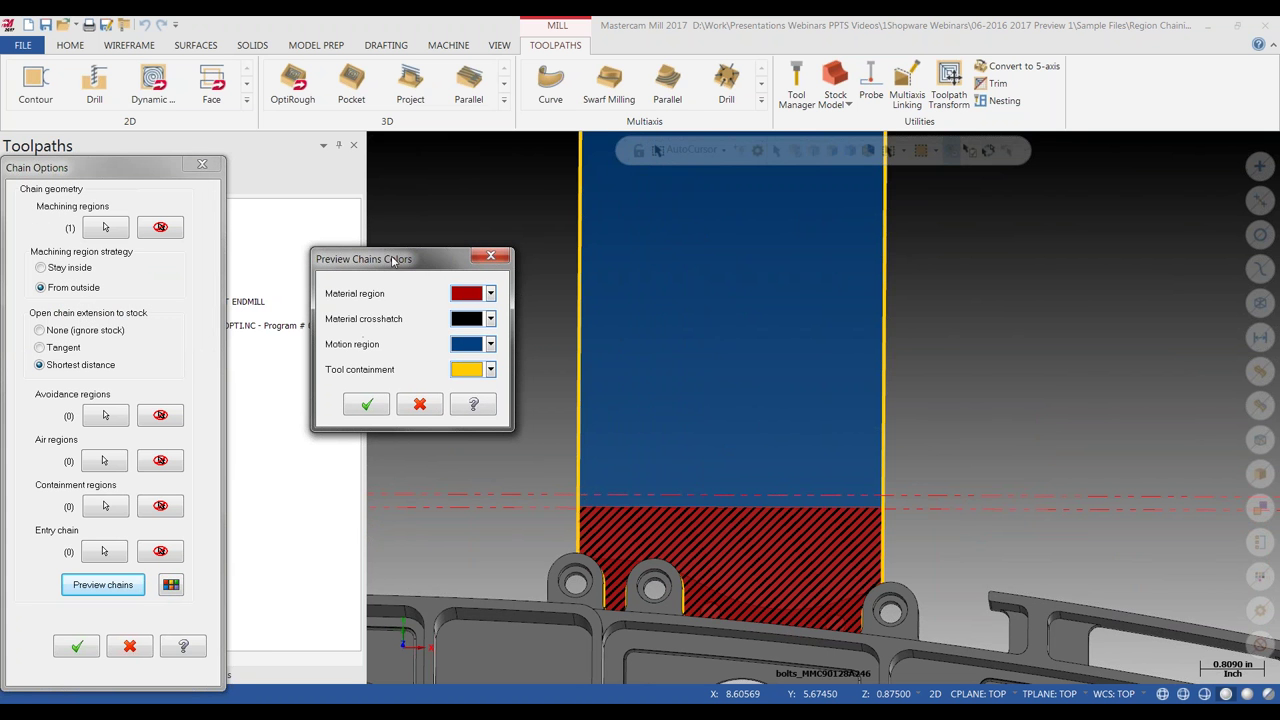
pyautogui.click(491, 259)
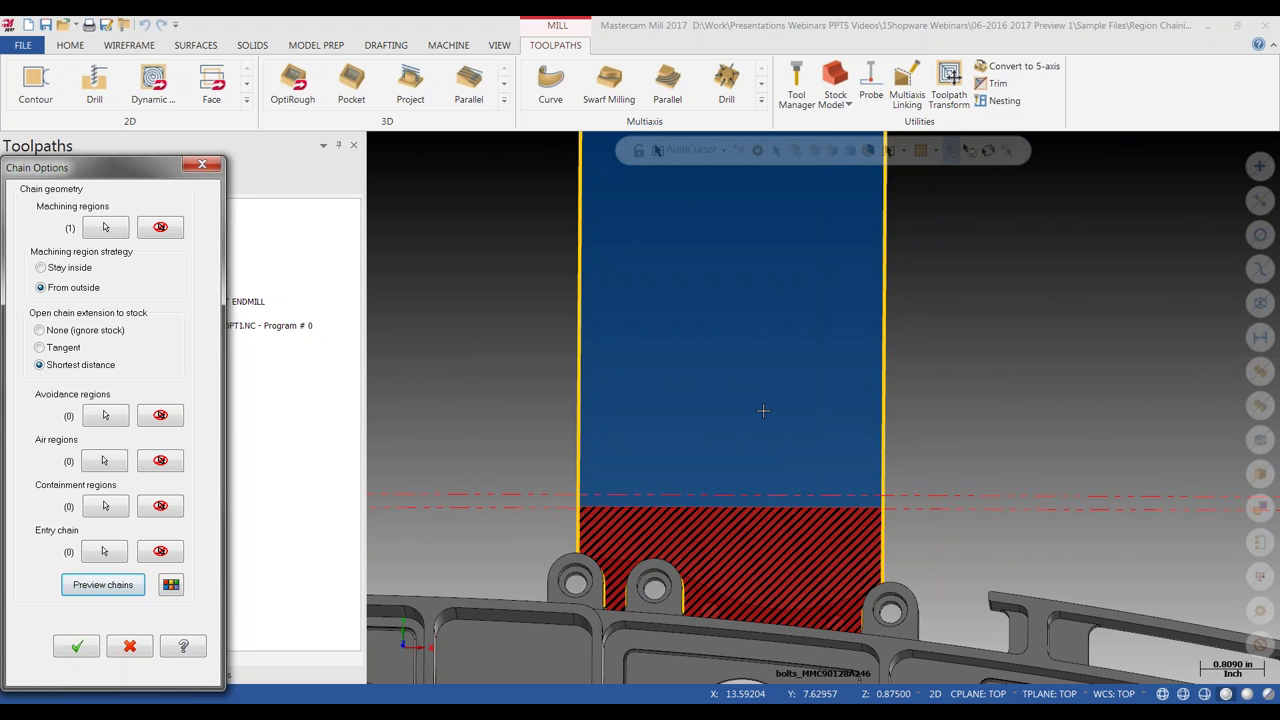
pyautogui.scroll(-3, 763, 412)
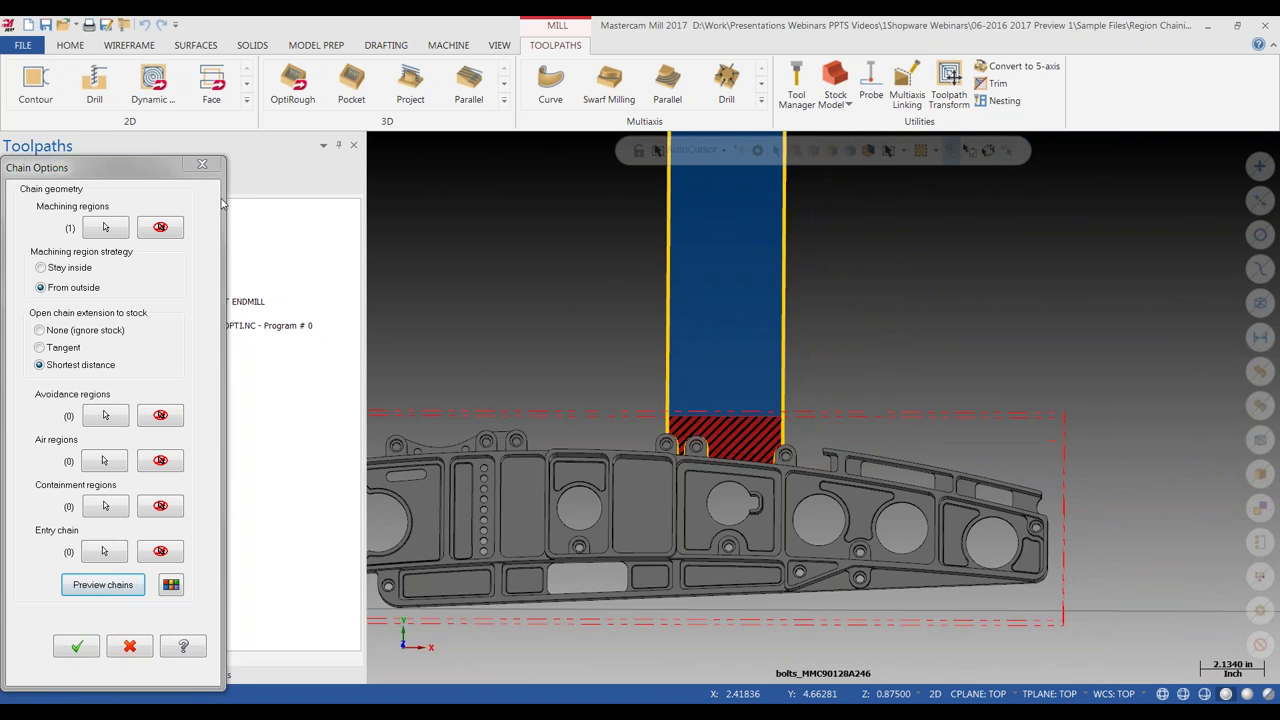
pyautogui.click(202, 164)
# Start a new dynamic mill toolpath and chain the outer loop of the keyhole pocket as its machining region, using the Stay inside strategy.
pyautogui.moveTo(638, 422); pyautogui.dragTo(668, 480, button='middle')
pyautogui.scroll(4, 671, 523)
pyautogui.scroll(2, 671, 523)
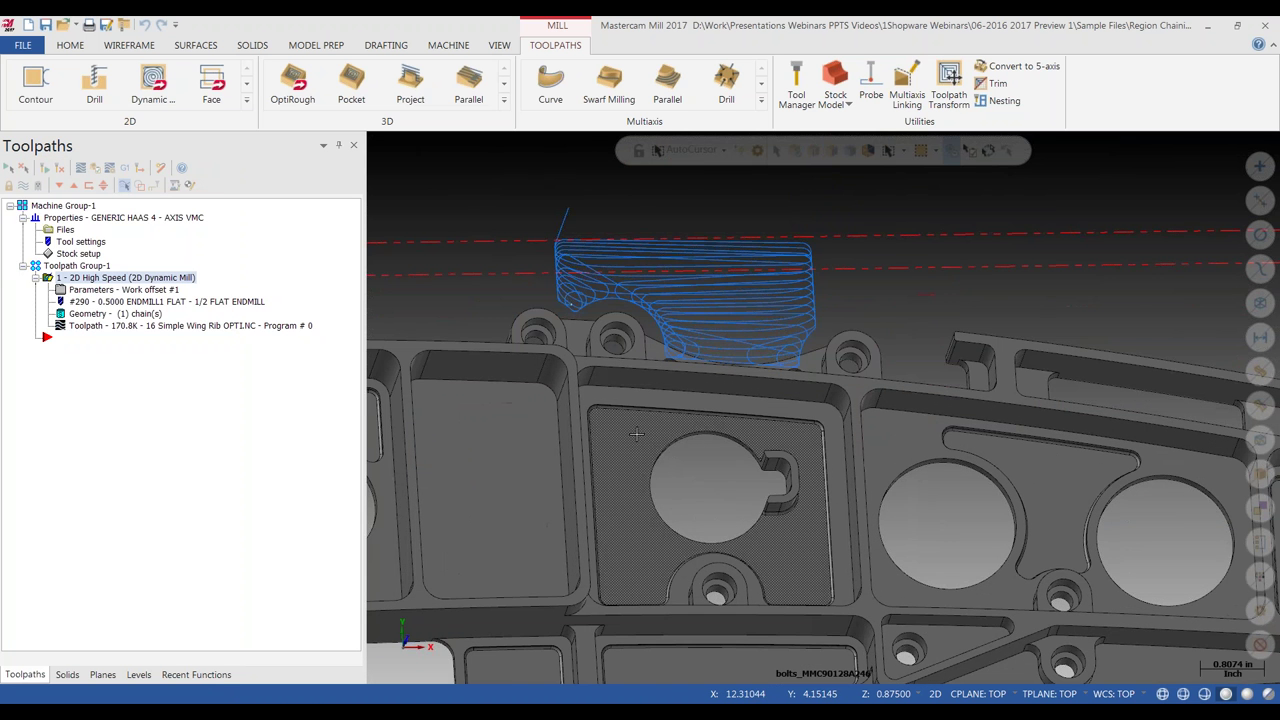
pyautogui.scroll(2, 790, 450)
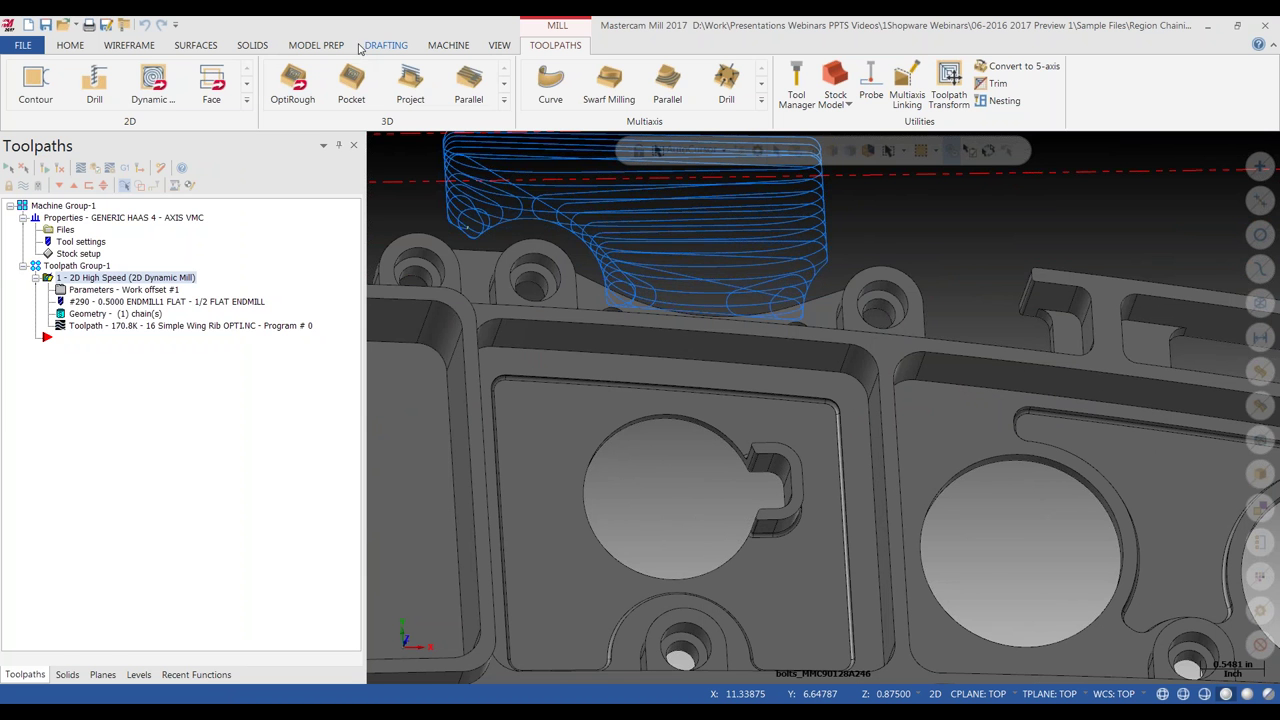
pyautogui.click(156, 86)
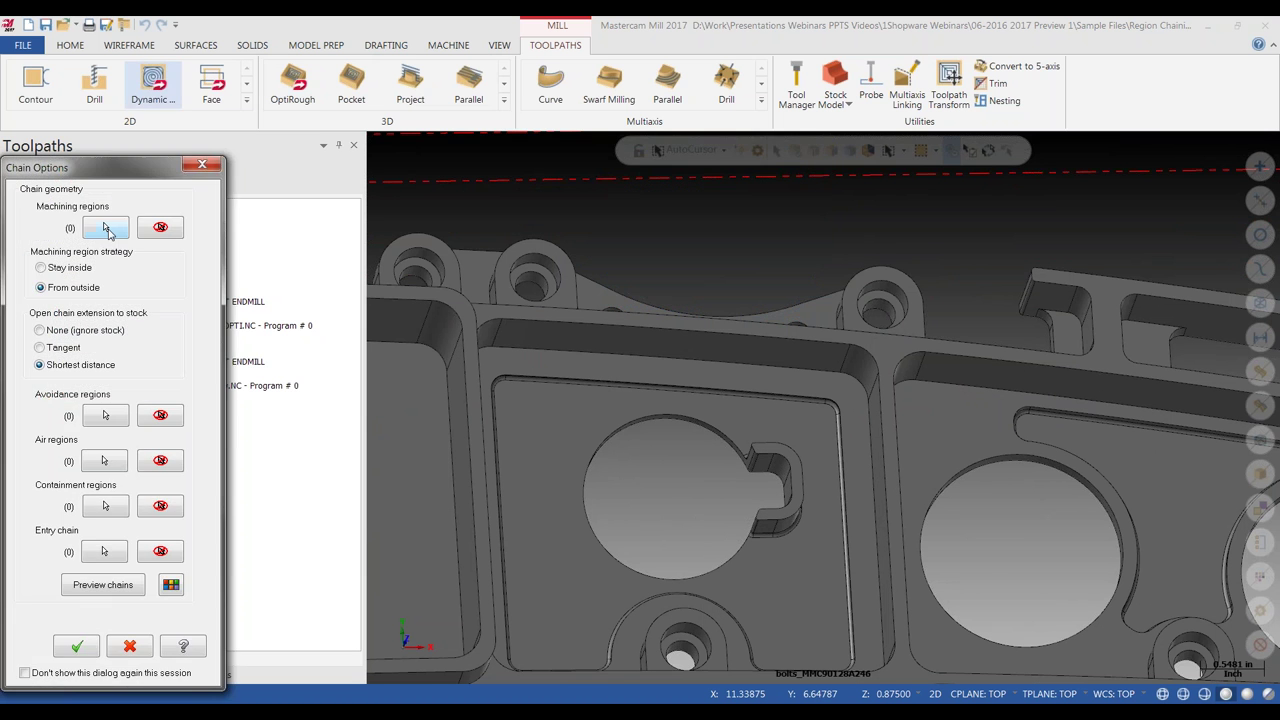
pyautogui.click(106, 229)
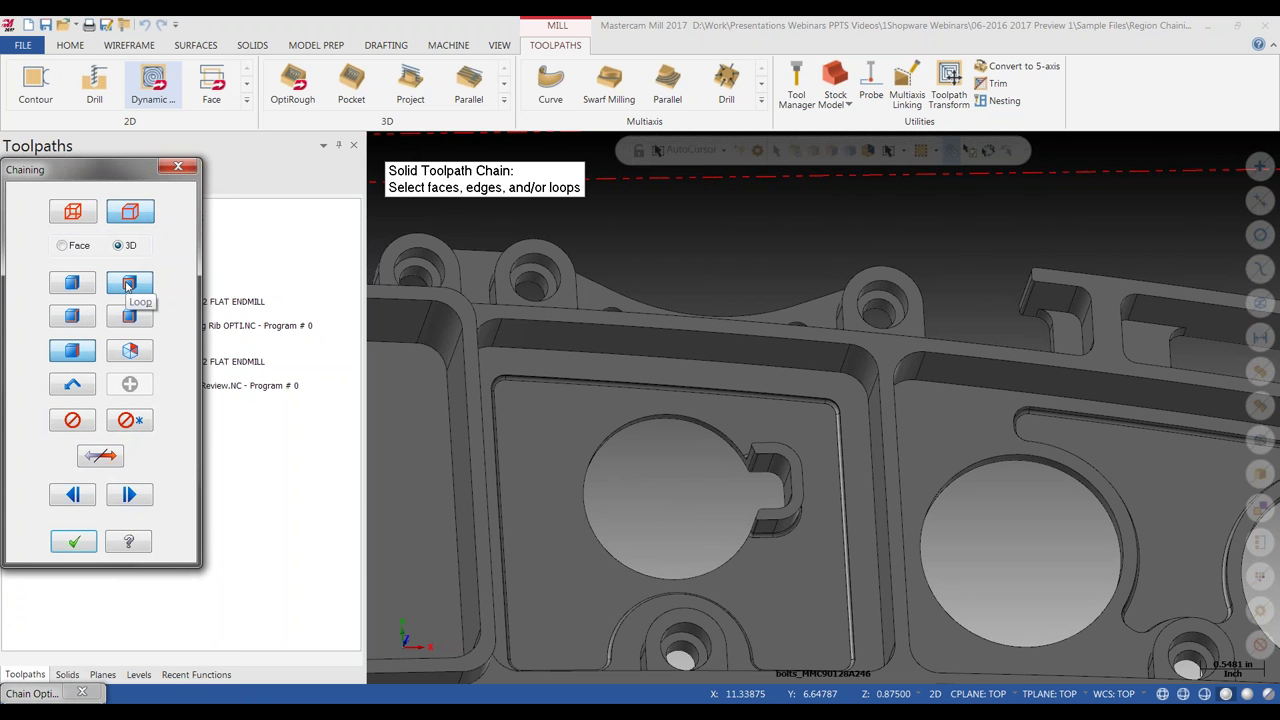
pyautogui.click(129, 284)
pyautogui.click(589, 383)
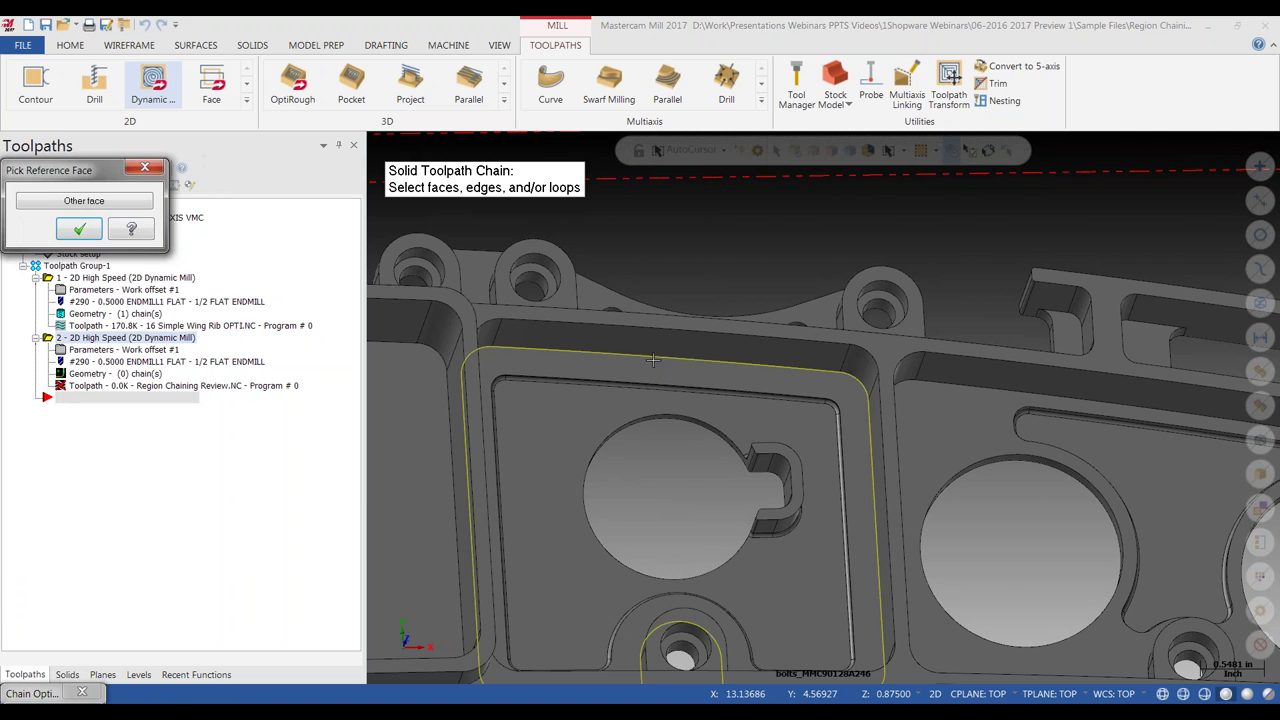
pyautogui.click(79, 229)
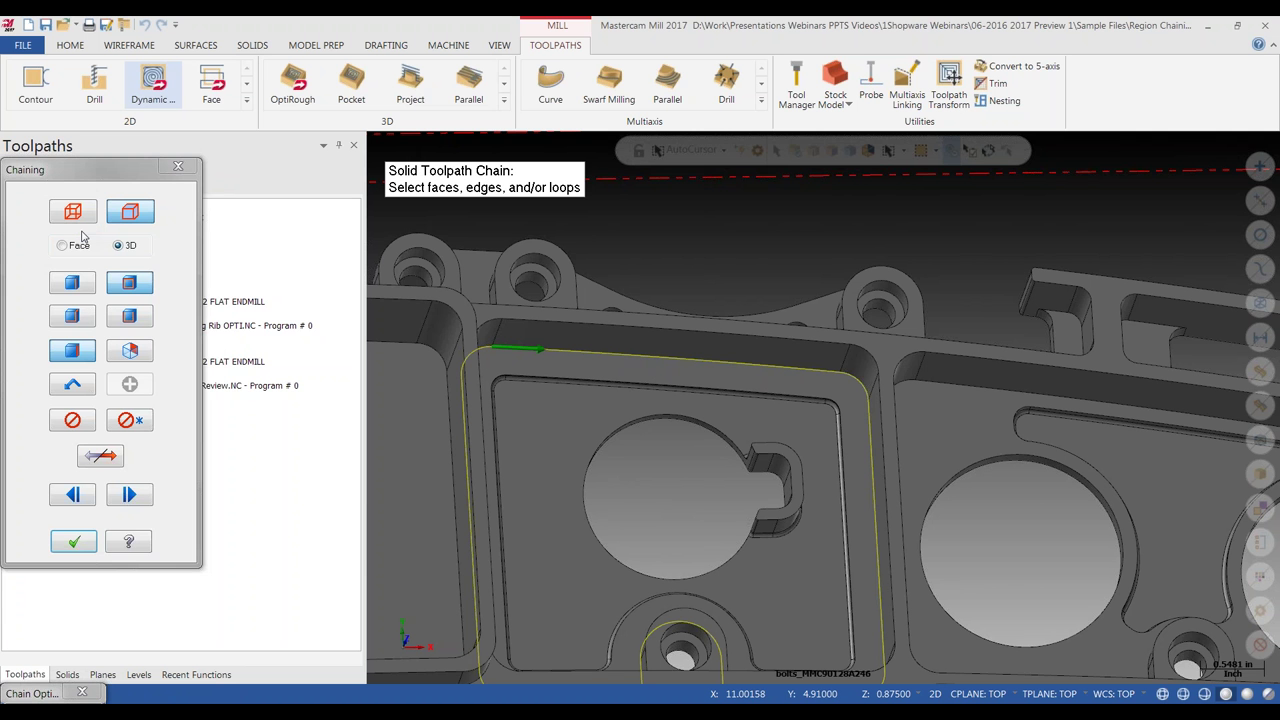
pyautogui.click(73, 541)
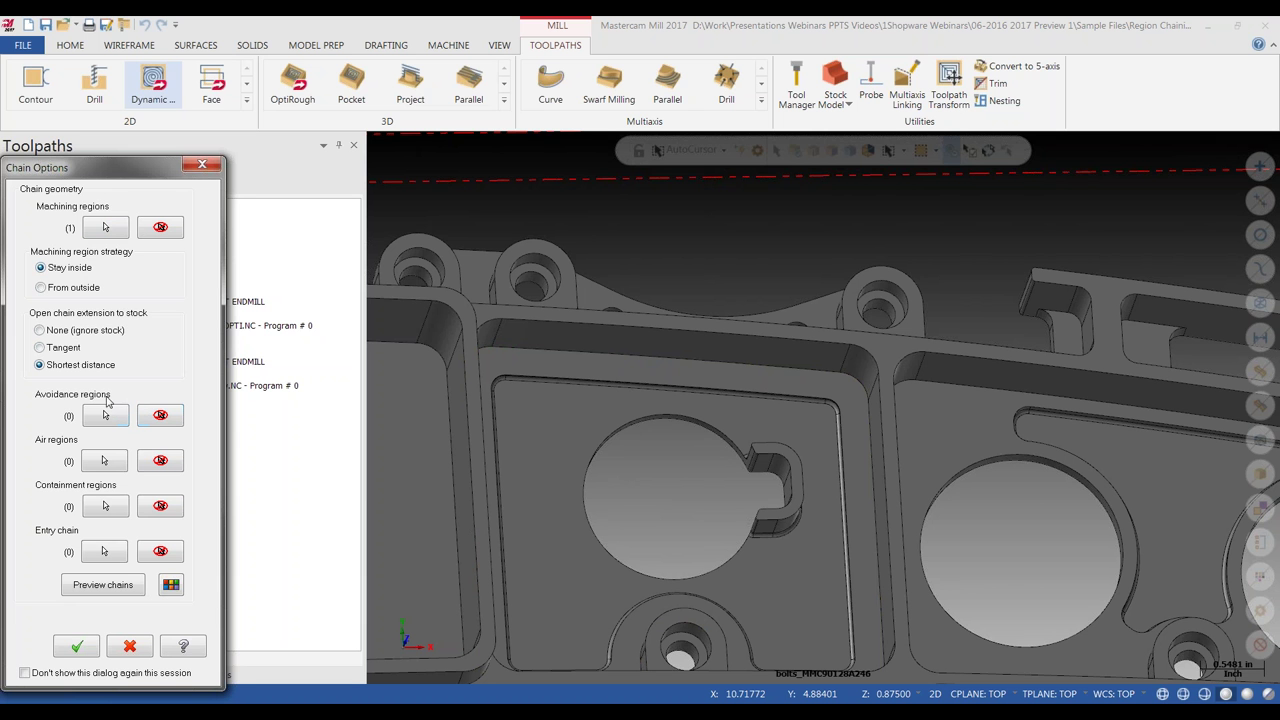
# Chain the top face of the U-shaped boss beside the keyhole as the avoidance region, using solid face selection.
pyautogui.click(105, 416)
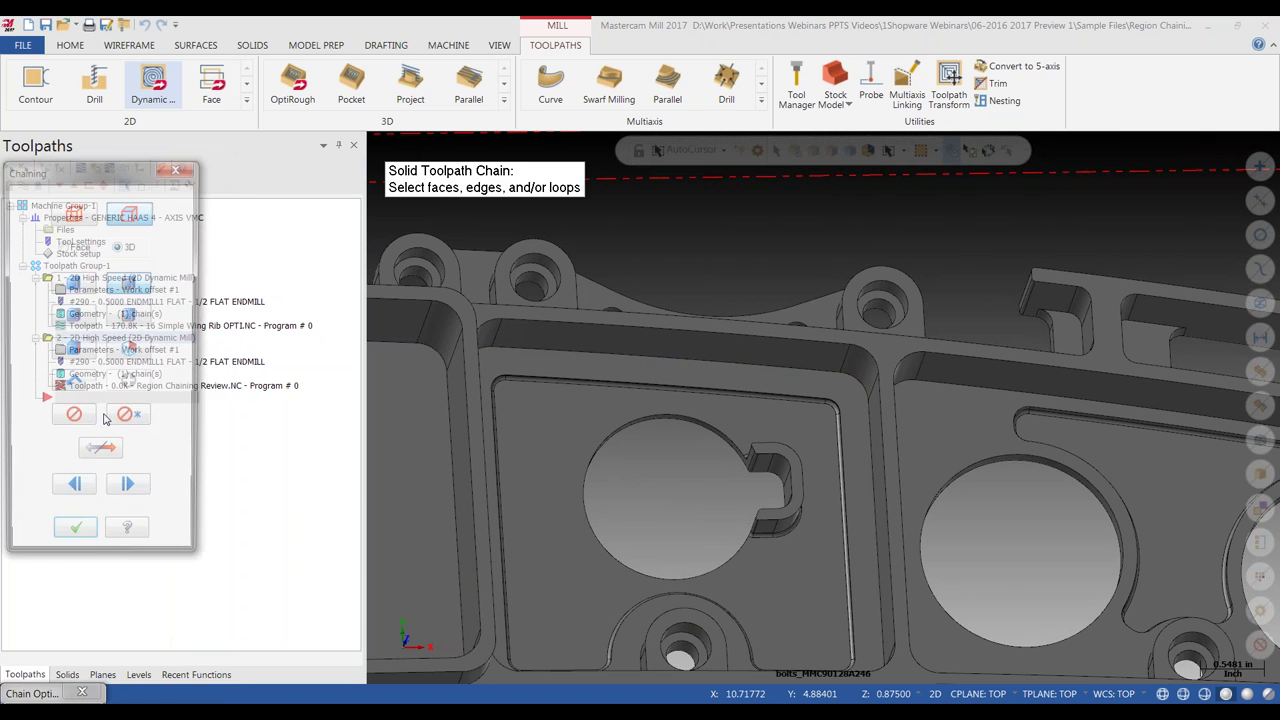
pyautogui.click(72, 352)
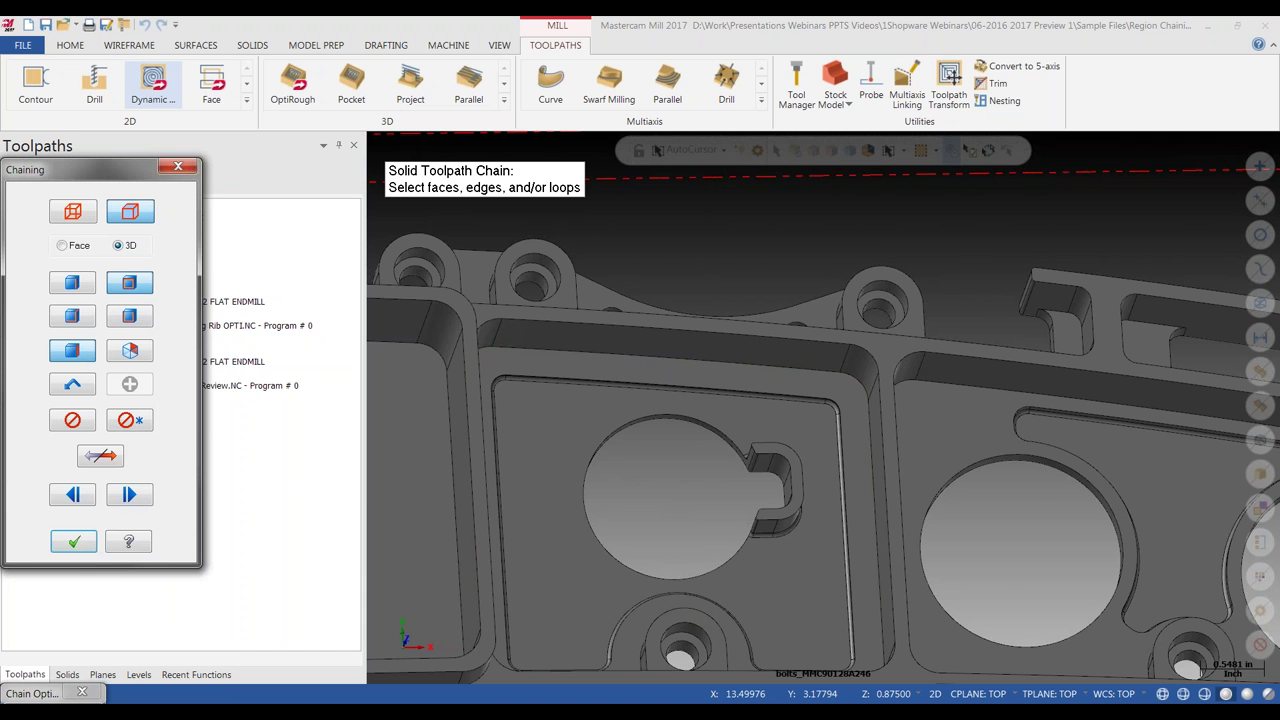
pyautogui.scroll(2, 794, 485)
pyautogui.scroll(1, 814, 480)
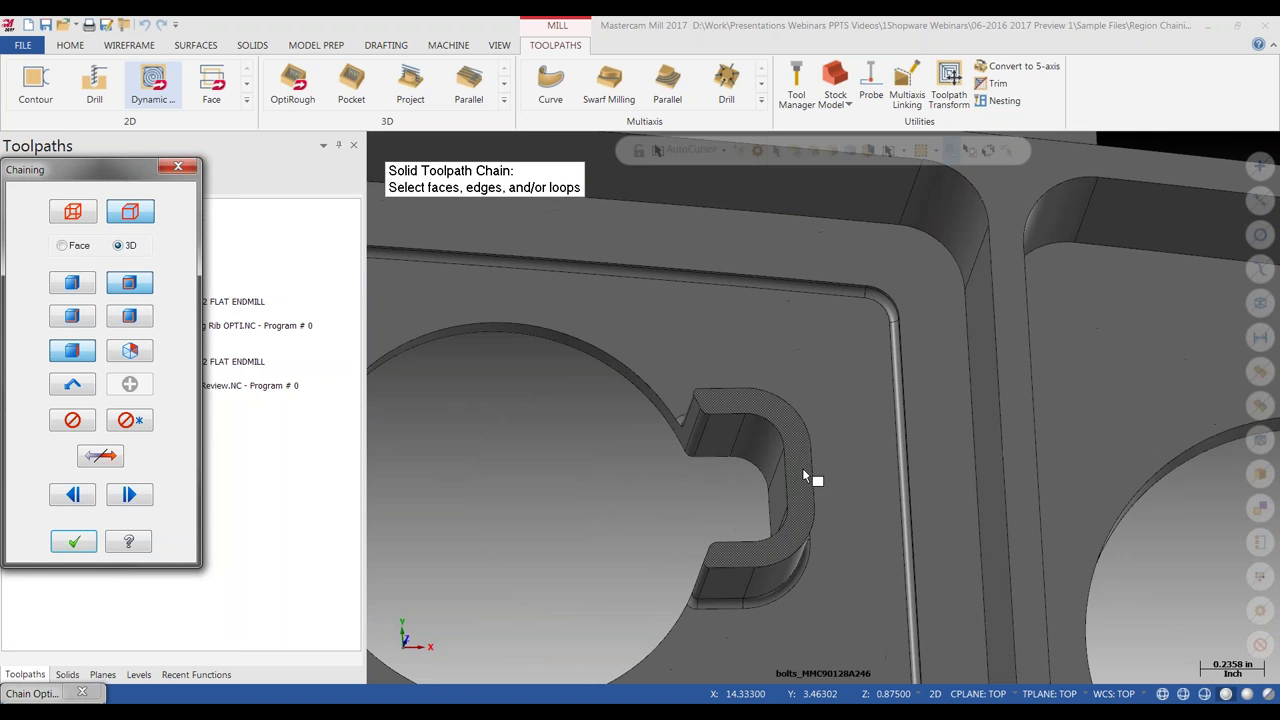
pyautogui.click(814, 480)
pyautogui.scroll(-2, 814, 480)
pyautogui.click(95, 541)
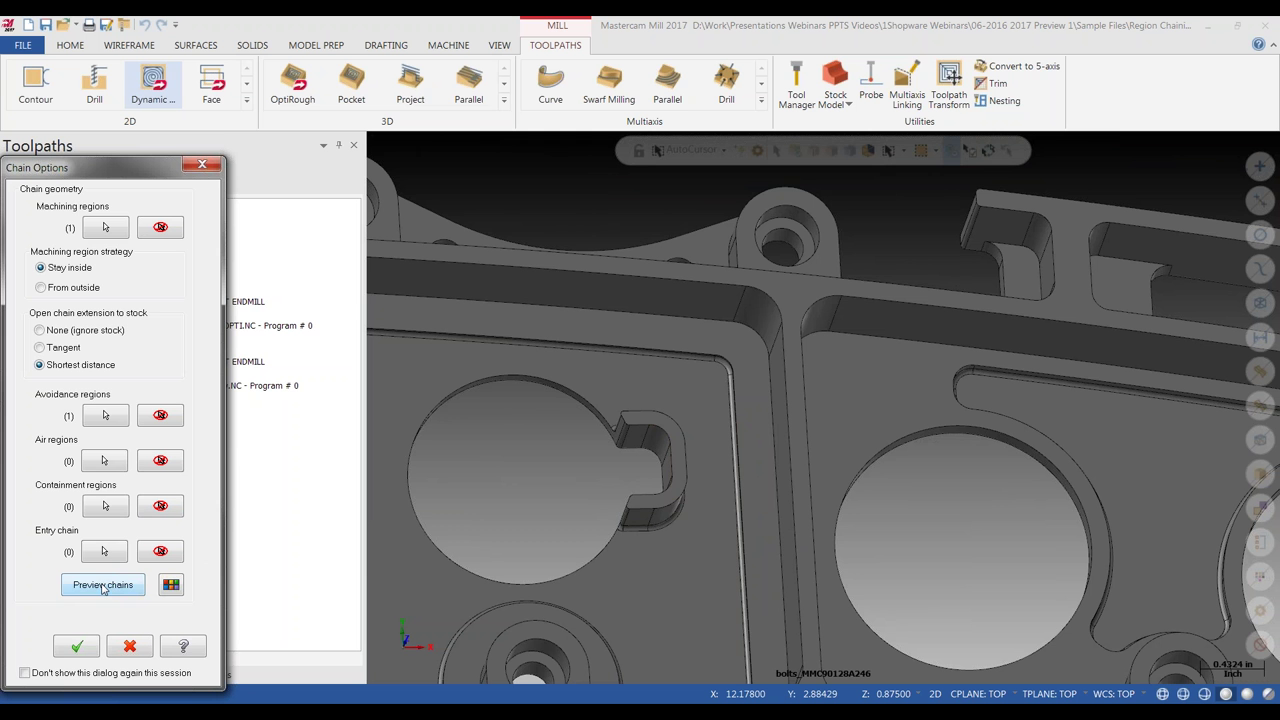
# Preview the new toolpath's chains and examine the material region around the U-shaped boss and the bolt boss in the pocket.
pyautogui.click(103, 585)
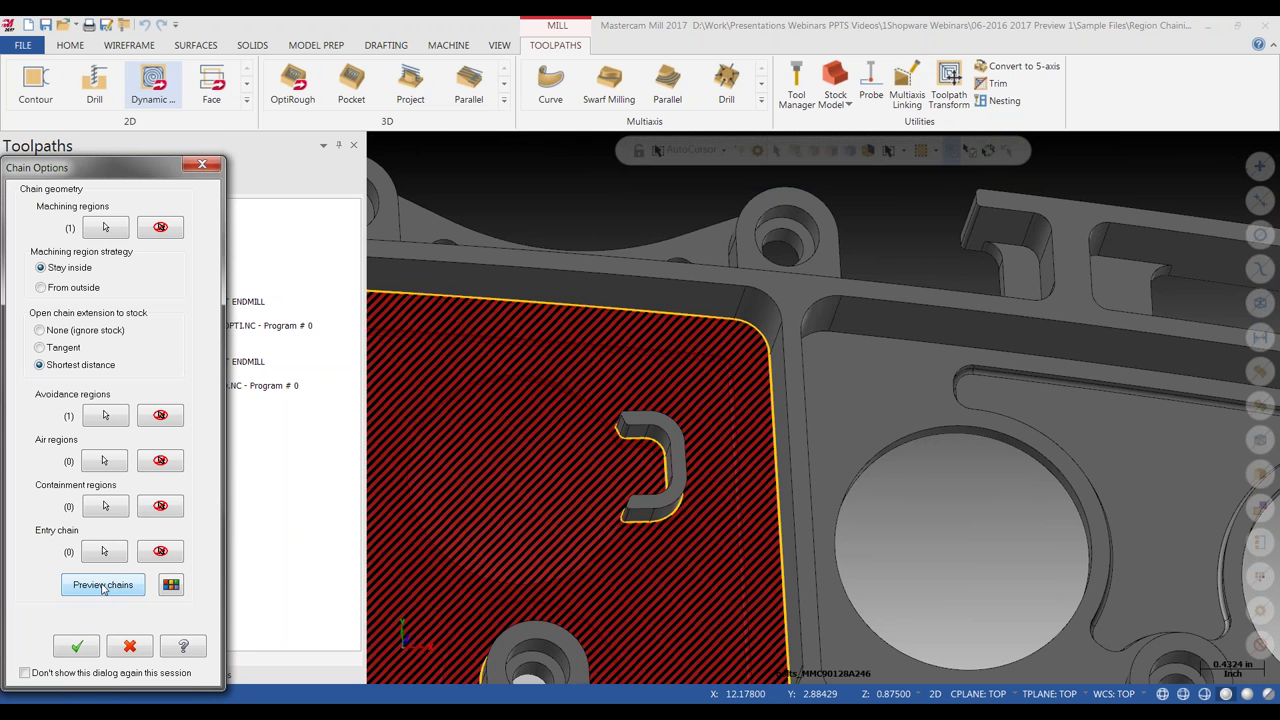
pyautogui.moveTo(580, 470)
pyautogui.mouseDown(button='middle')
pyautogui.moveTo(639, 510)
pyautogui.moveTo(584, 524)
pyautogui.mouseUp(button='middle')
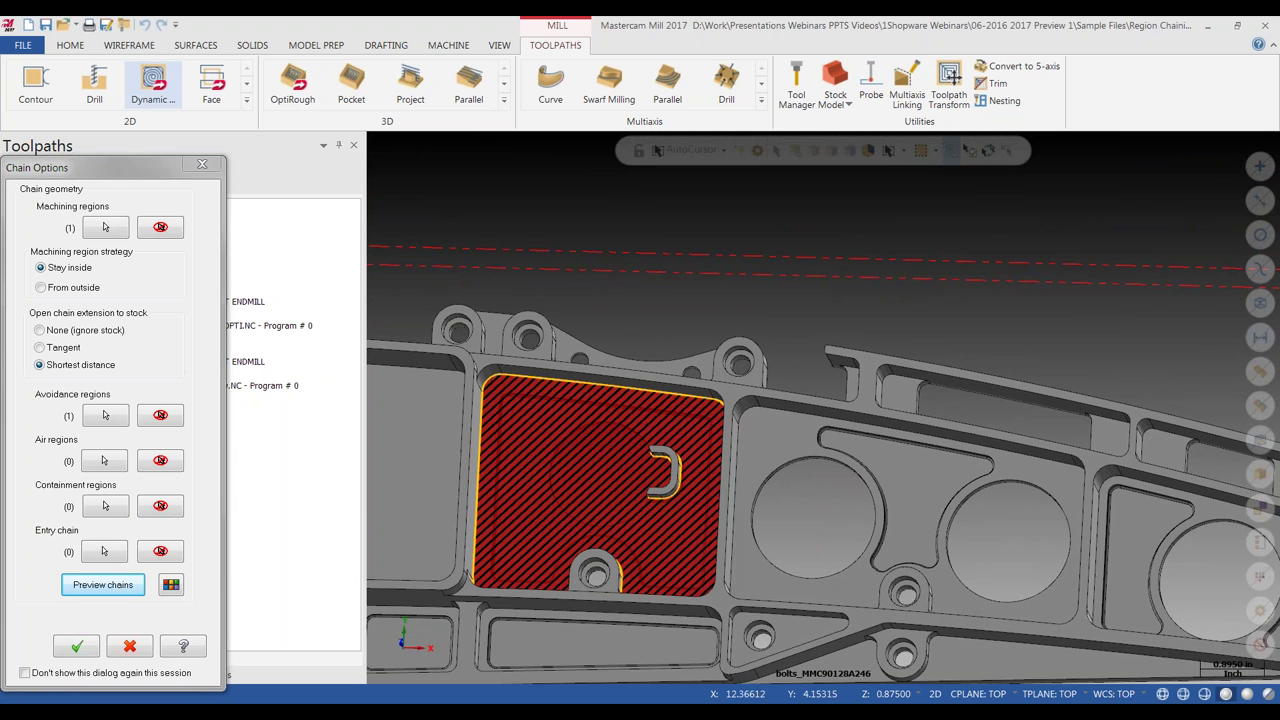
pyautogui.scroll(1, 665, 471)
pyautogui.scroll(3, 665, 471)
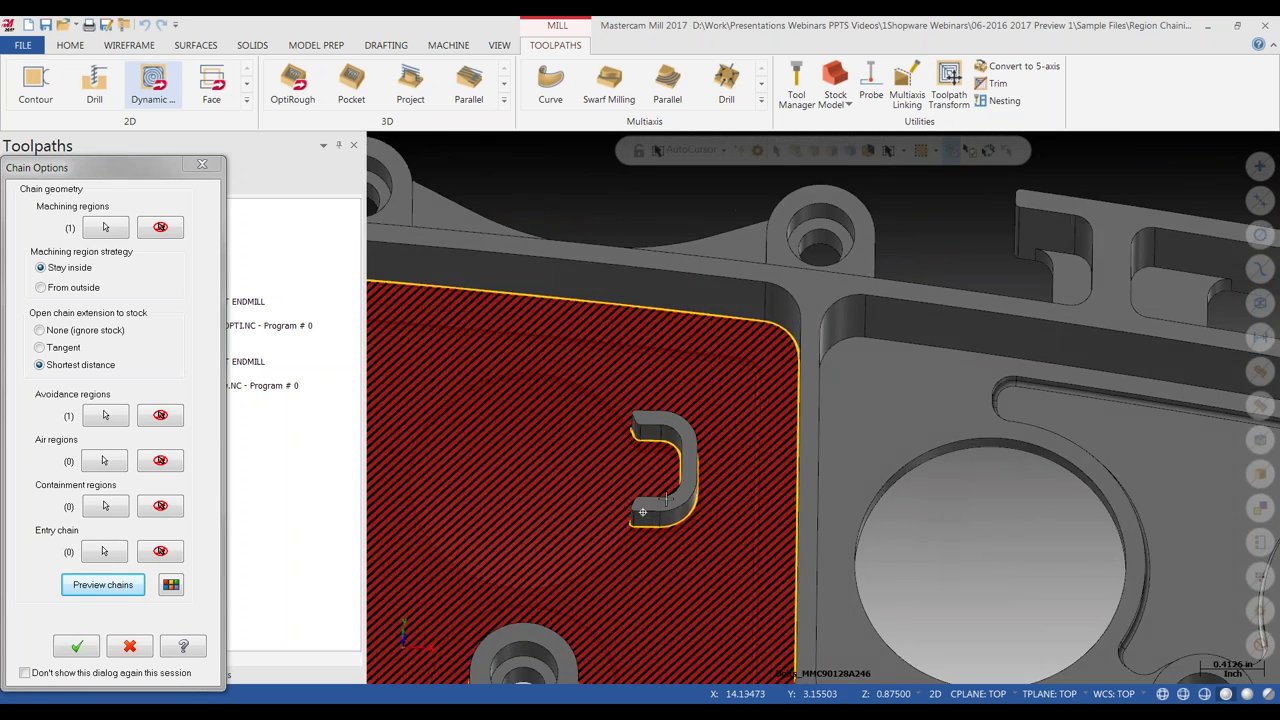
pyautogui.scroll(-1, 625, 515)
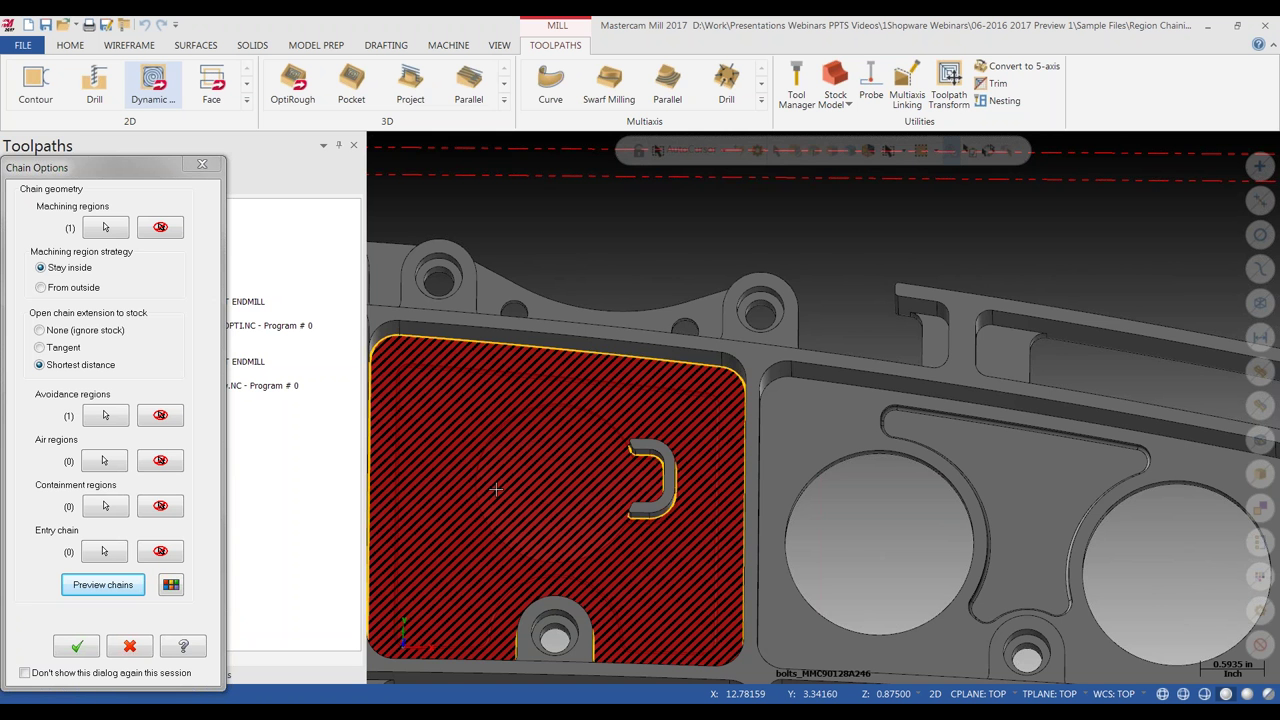
pyautogui.moveTo(505, 505); pyautogui.dragTo(558, 573, button='middle')
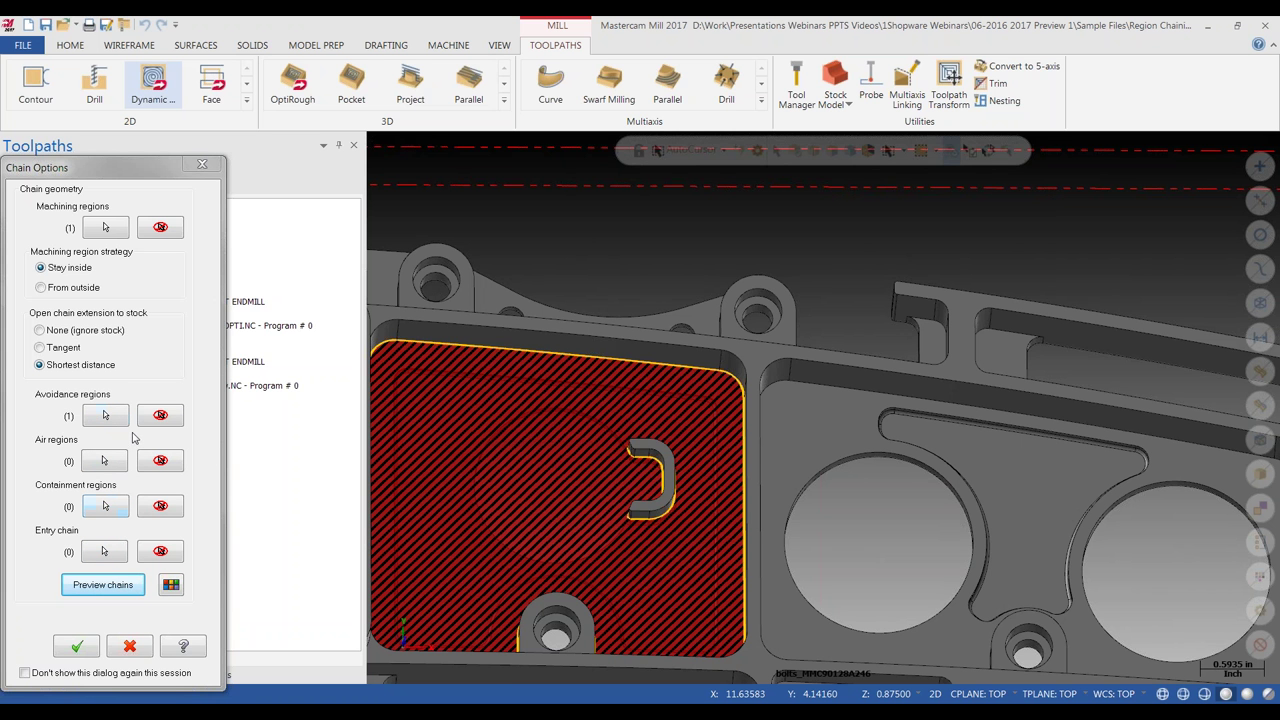
# Close the chain options and the dynamic mill parameters, discarding the new second operation.
pyautogui.click(203, 164)
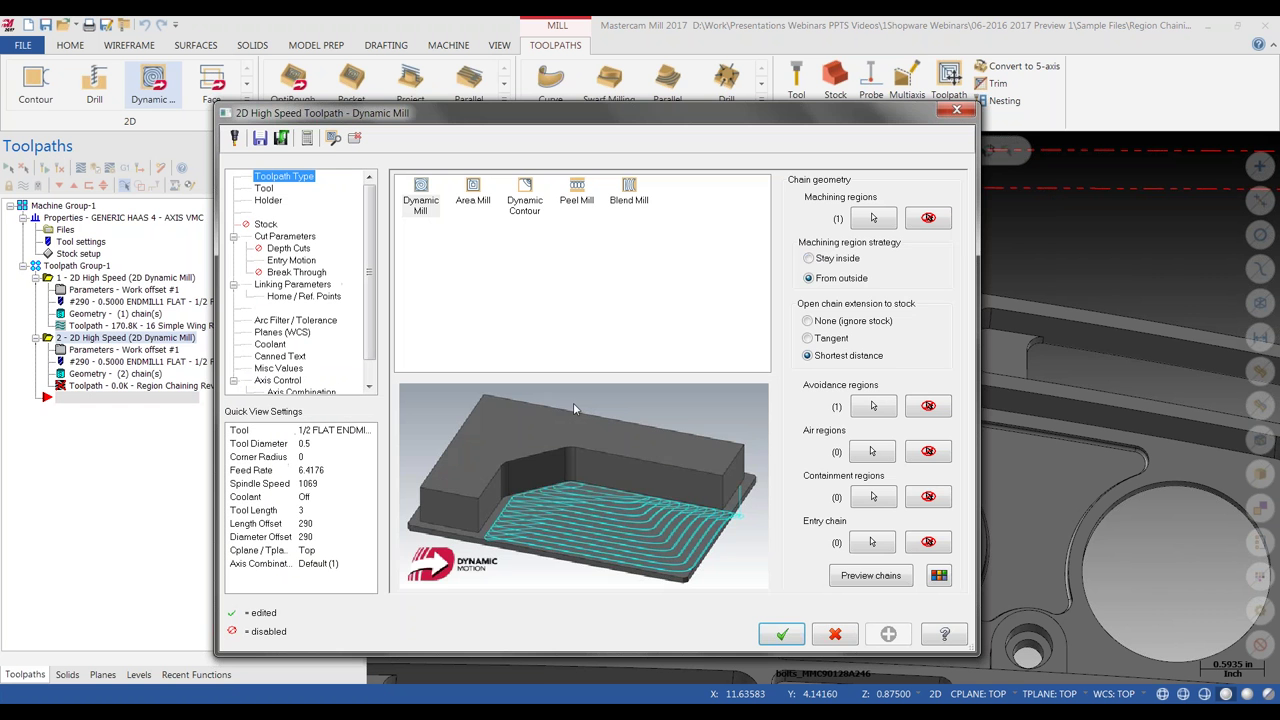
pyautogui.click(955, 111)
pyautogui.click(719, 405)
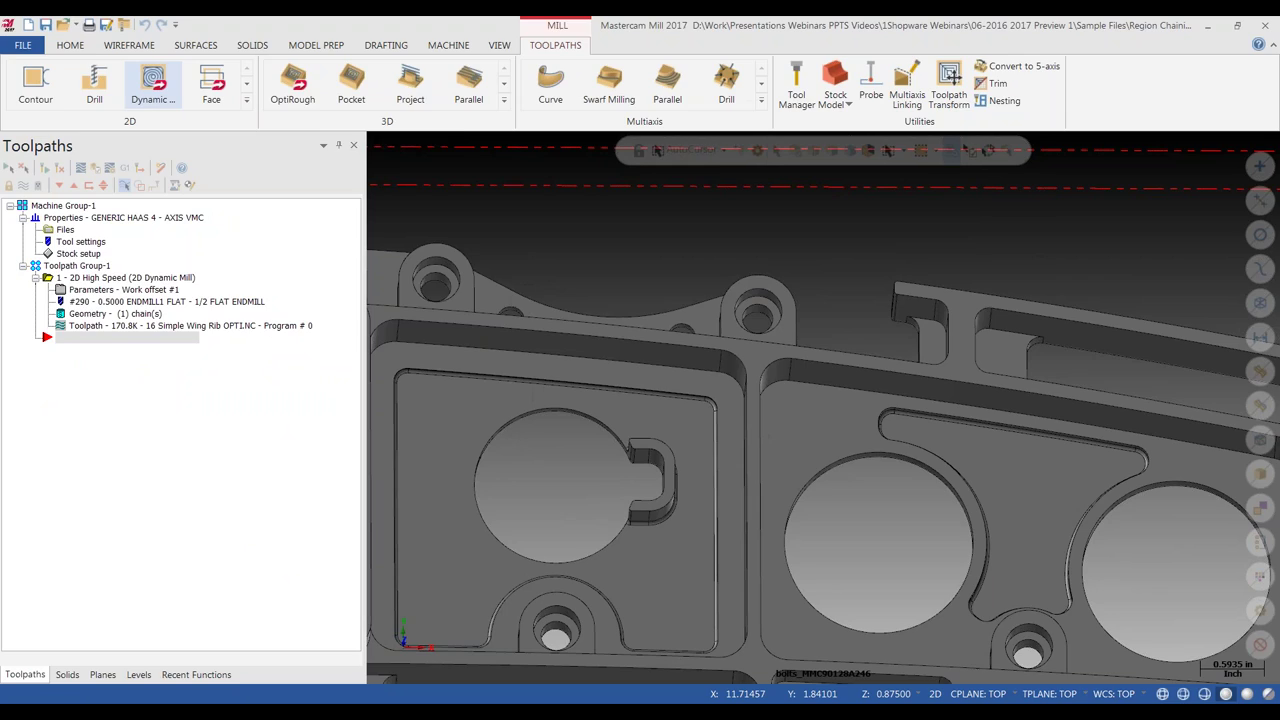
# Switch to the PowerPoint presentation and go past the Region Chaining Review slide to slide 11 on Maximum Stock Engagement.
pyautogui.hotkey('alt', 'Tab')
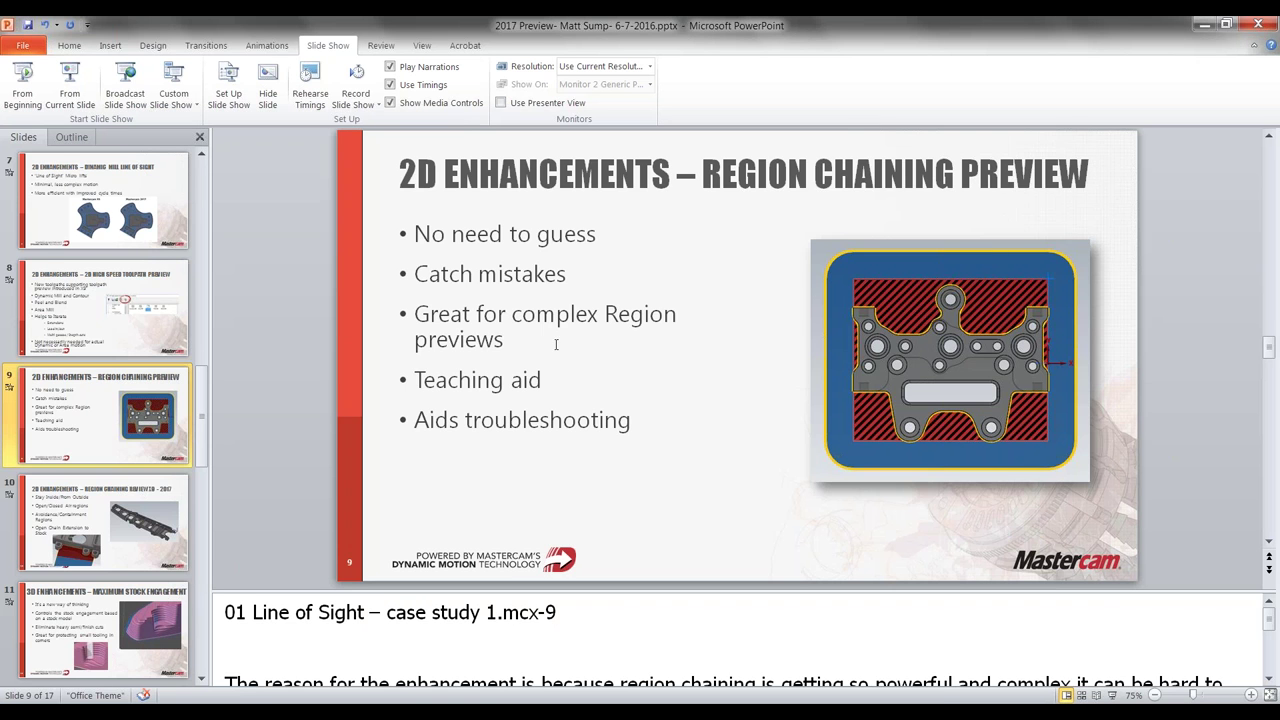
pyautogui.click(142, 490)
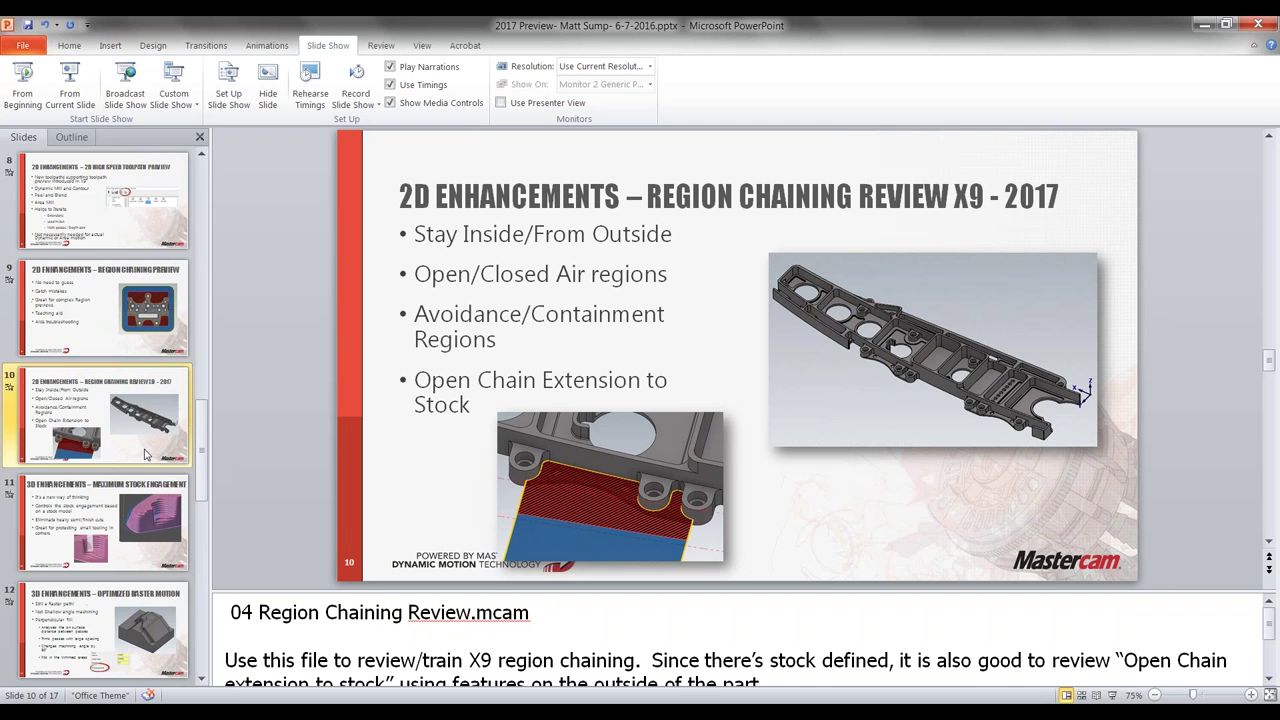
pyautogui.click(83, 519)
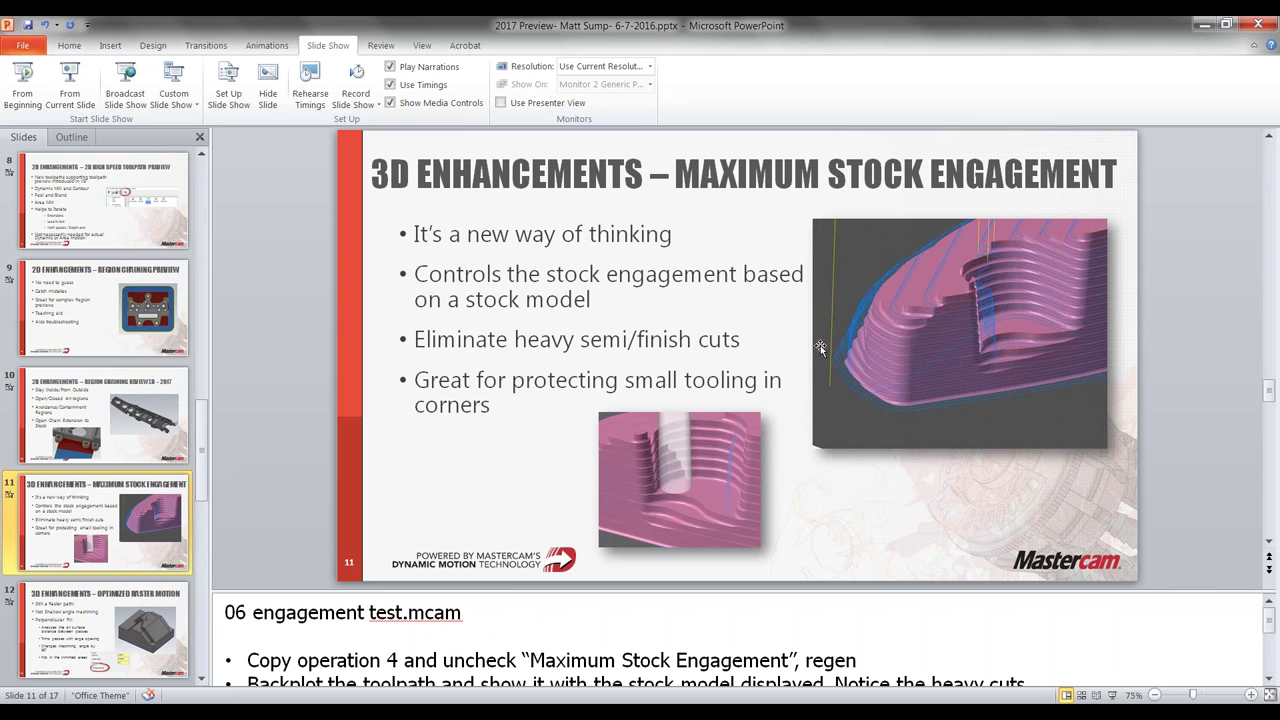
pyautogui.scroll(1, 676, 469)
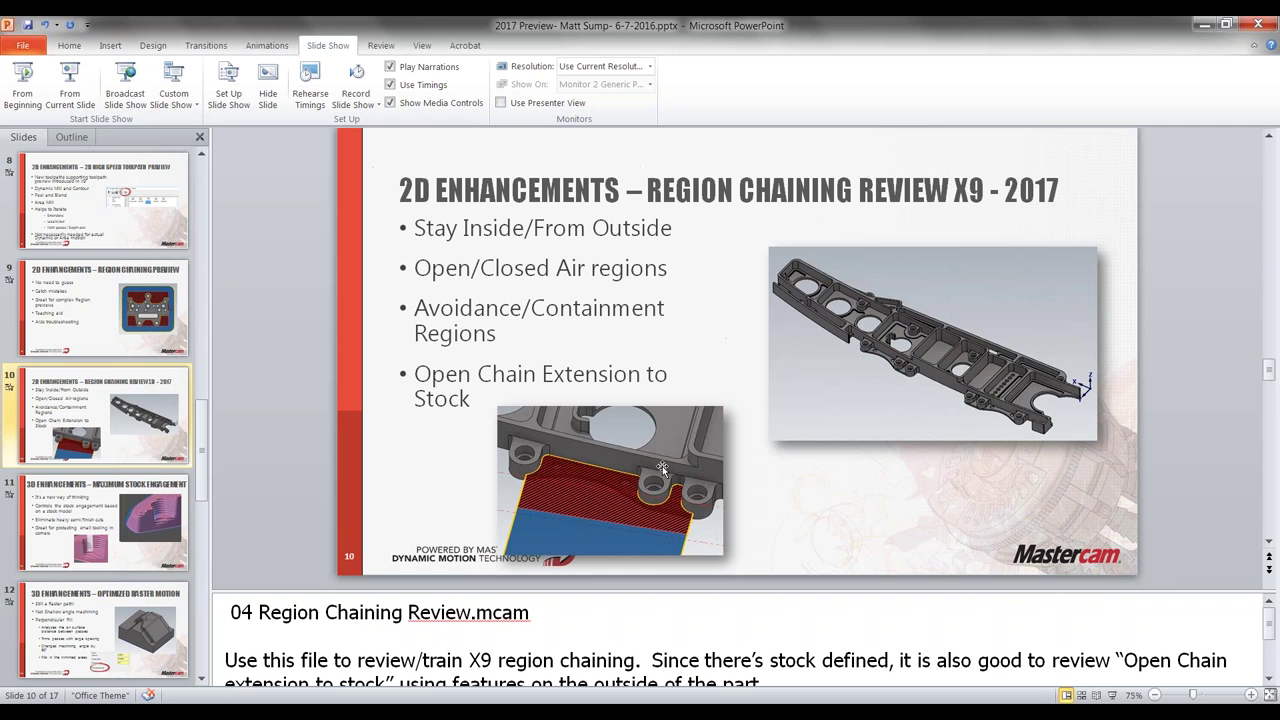
pyautogui.scroll(-1, 662, 466)
# Present the Maximum Stock Engagement slide full screen with all its bullet points, and end the slide show.
pyautogui.click(75, 82)
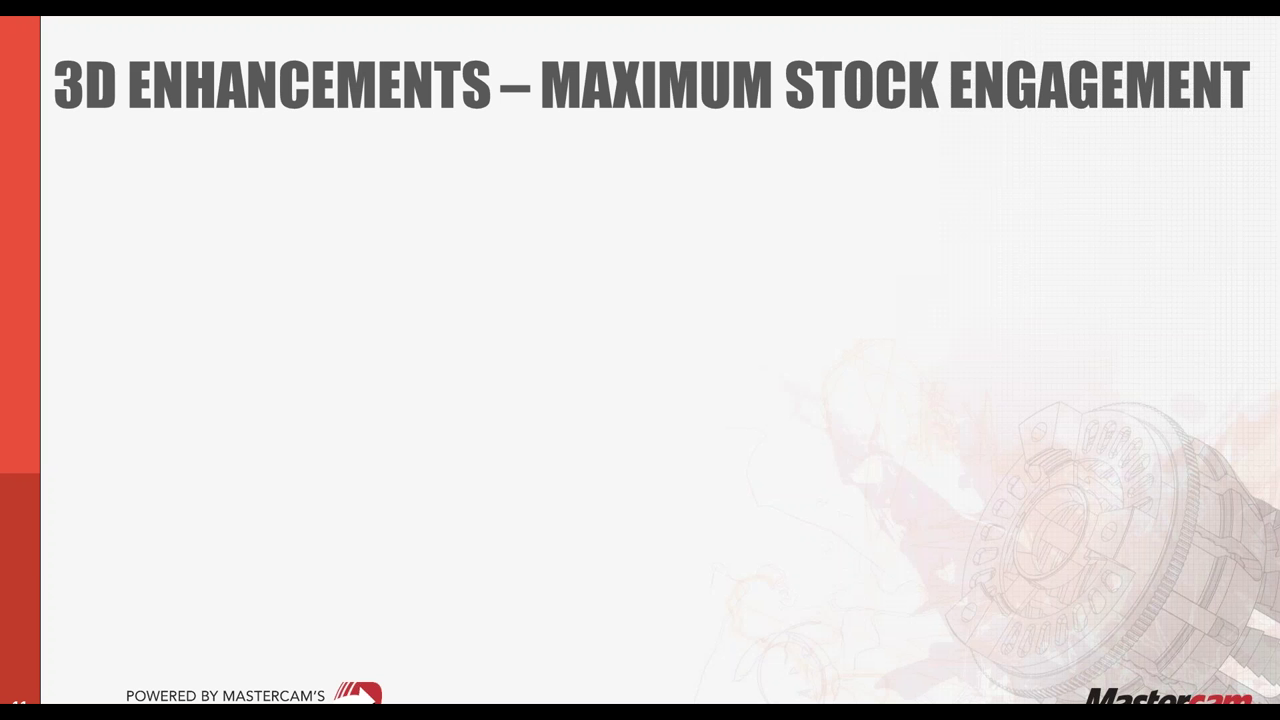
pyautogui.press('Right')
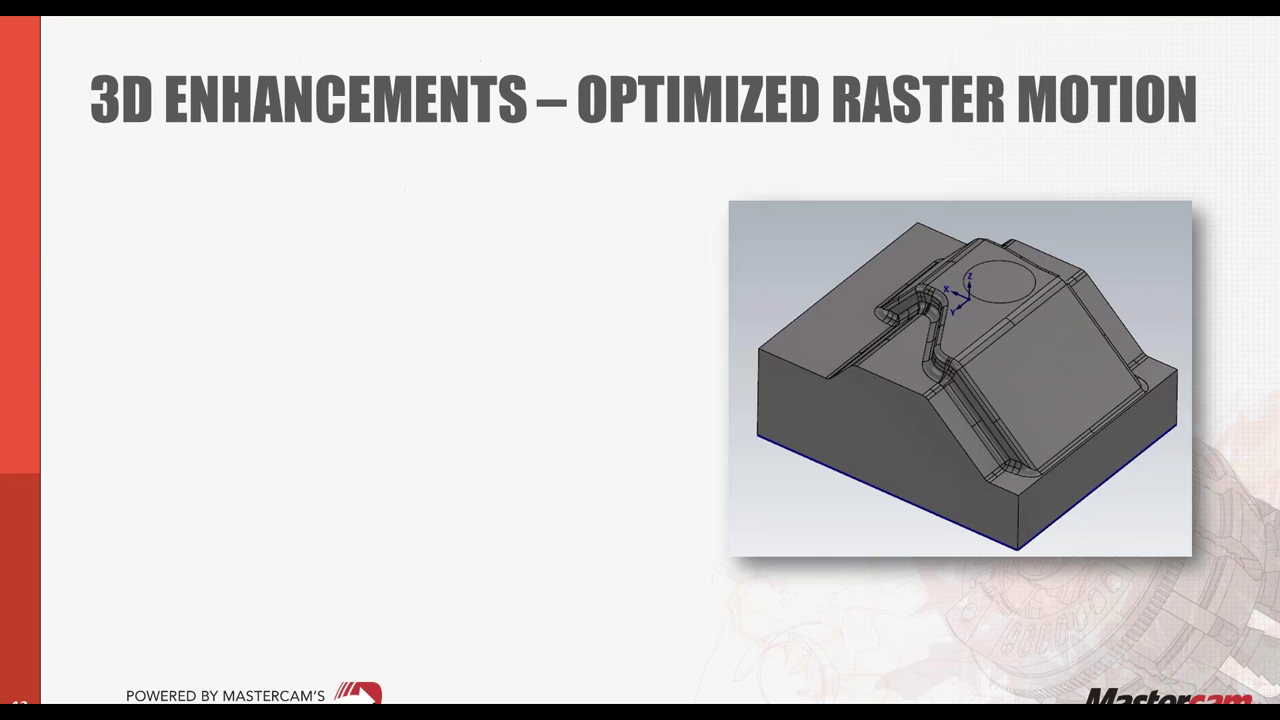
pyautogui.press('Left')
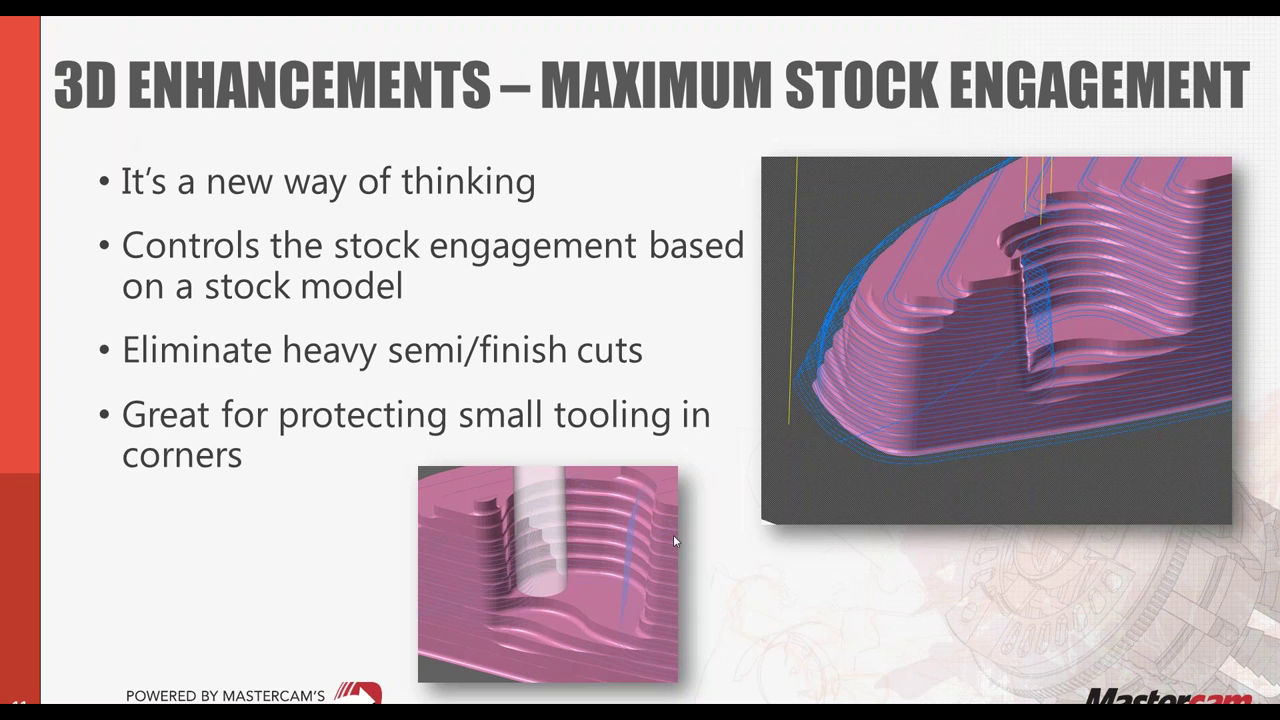
pyautogui.press('Escape')
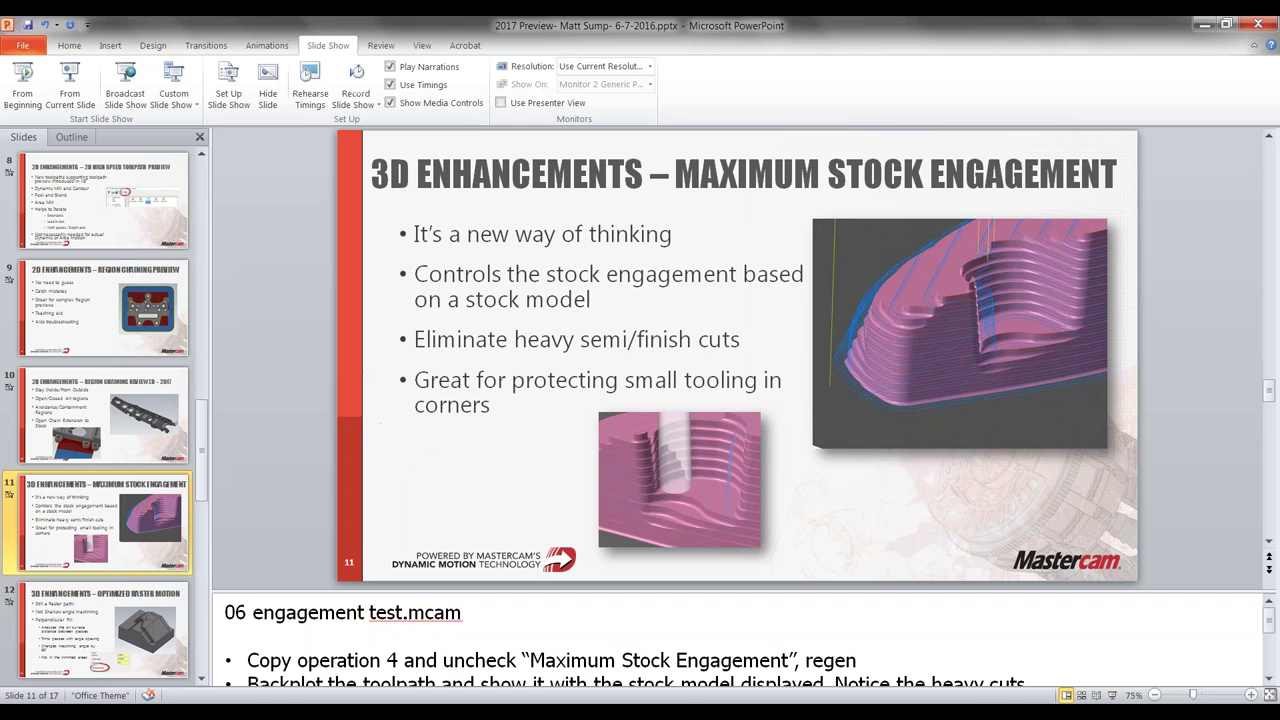
# Open the Maximum Stock Engagement exercise file from the Sample Files folder in Mastercam, without saving Region Chaining Review.mcam.
pyautogui.click(1206, 28)
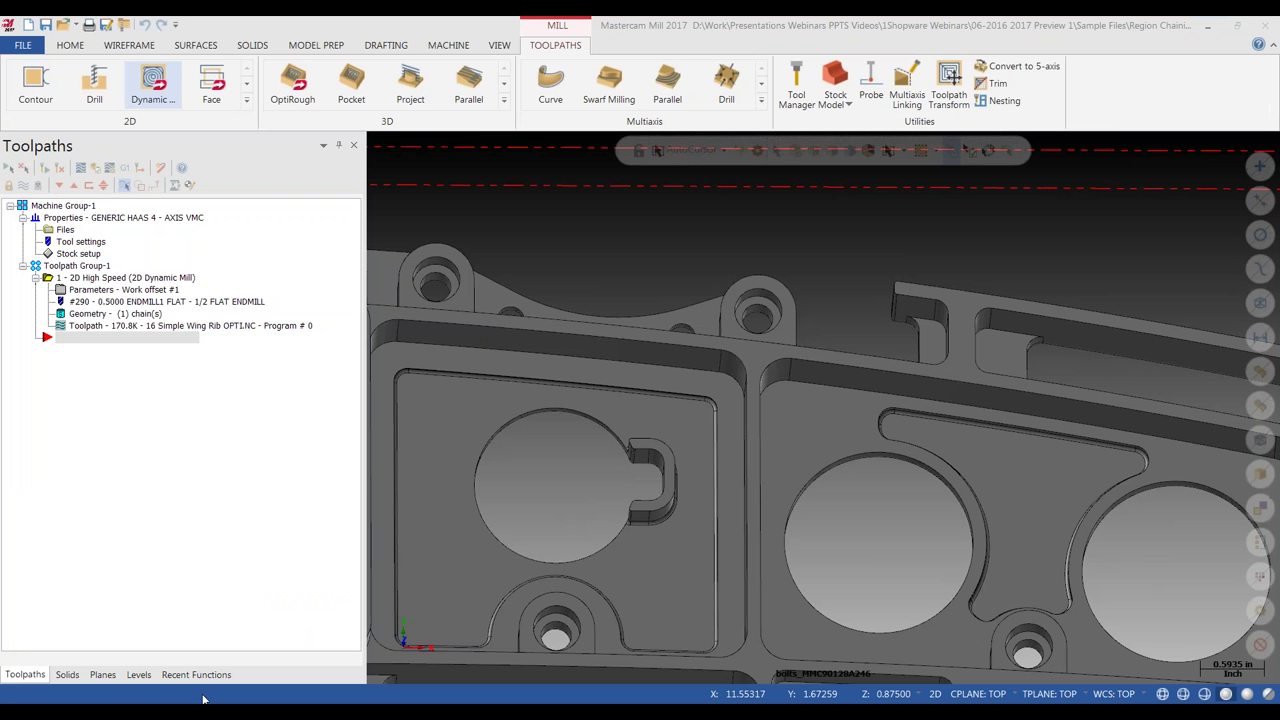
pyautogui.click(158, 704)
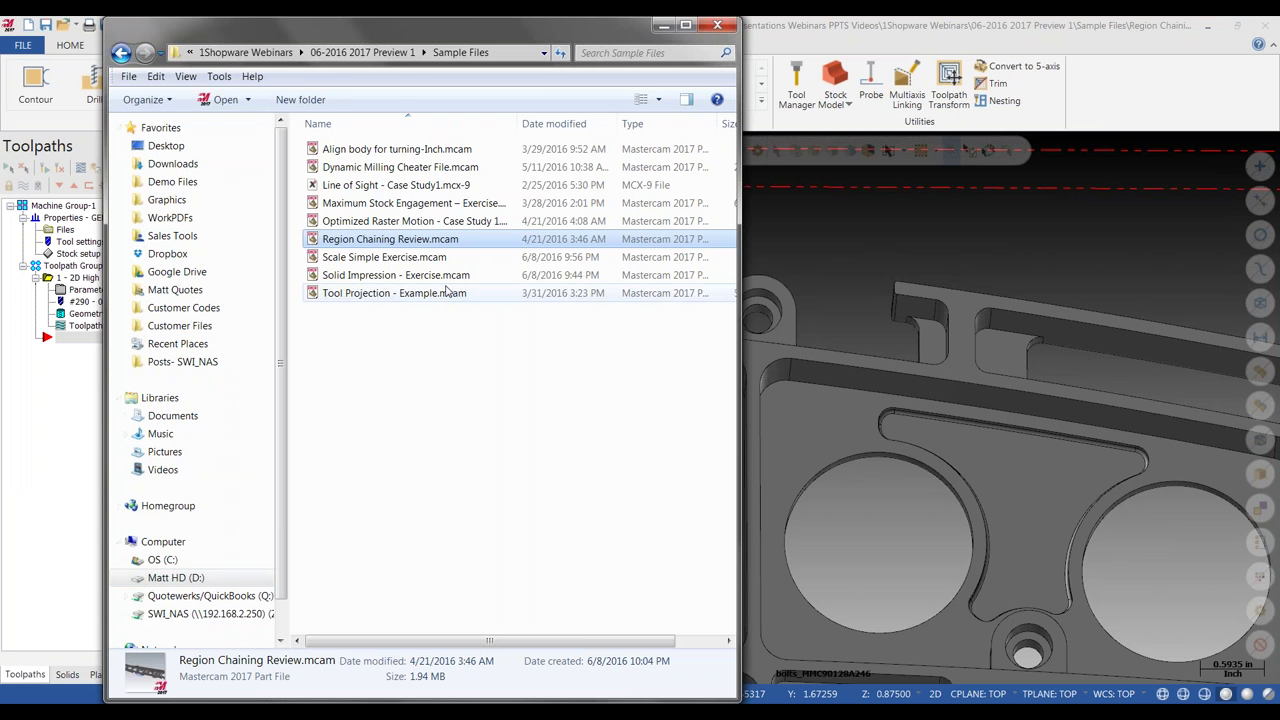
pyautogui.doubleClick(410, 203)
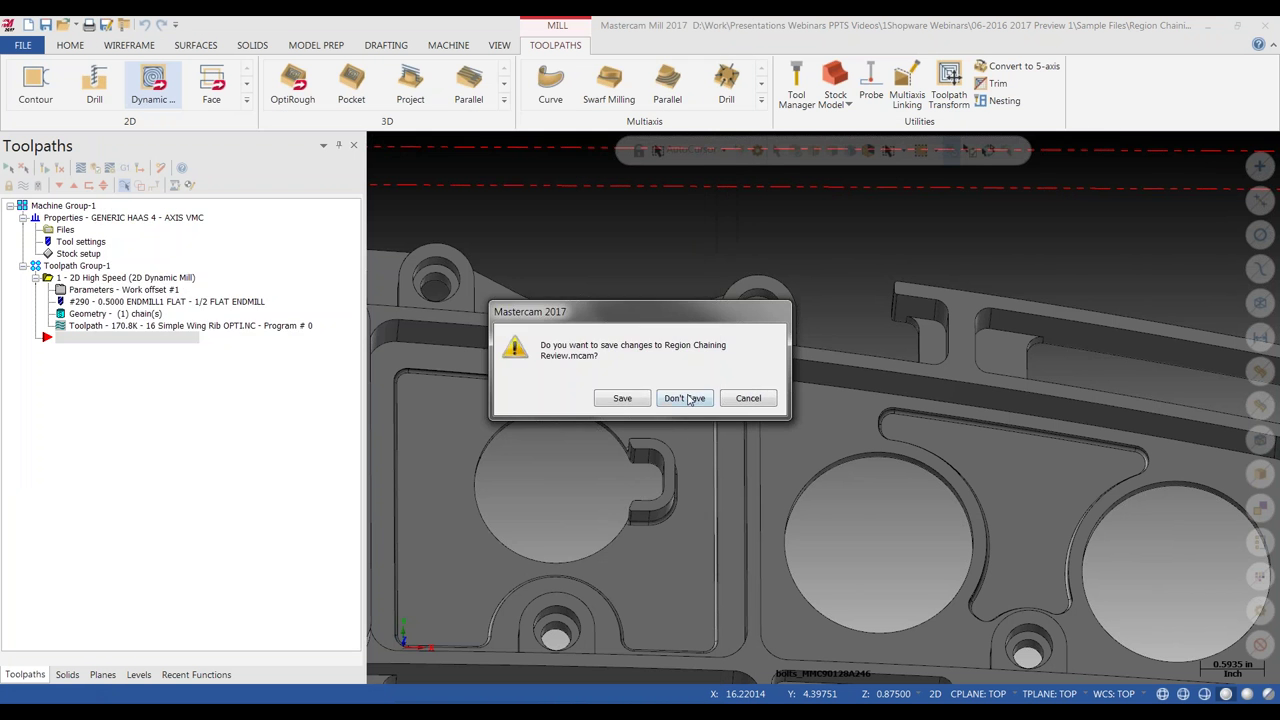
pyautogui.click(688, 400)
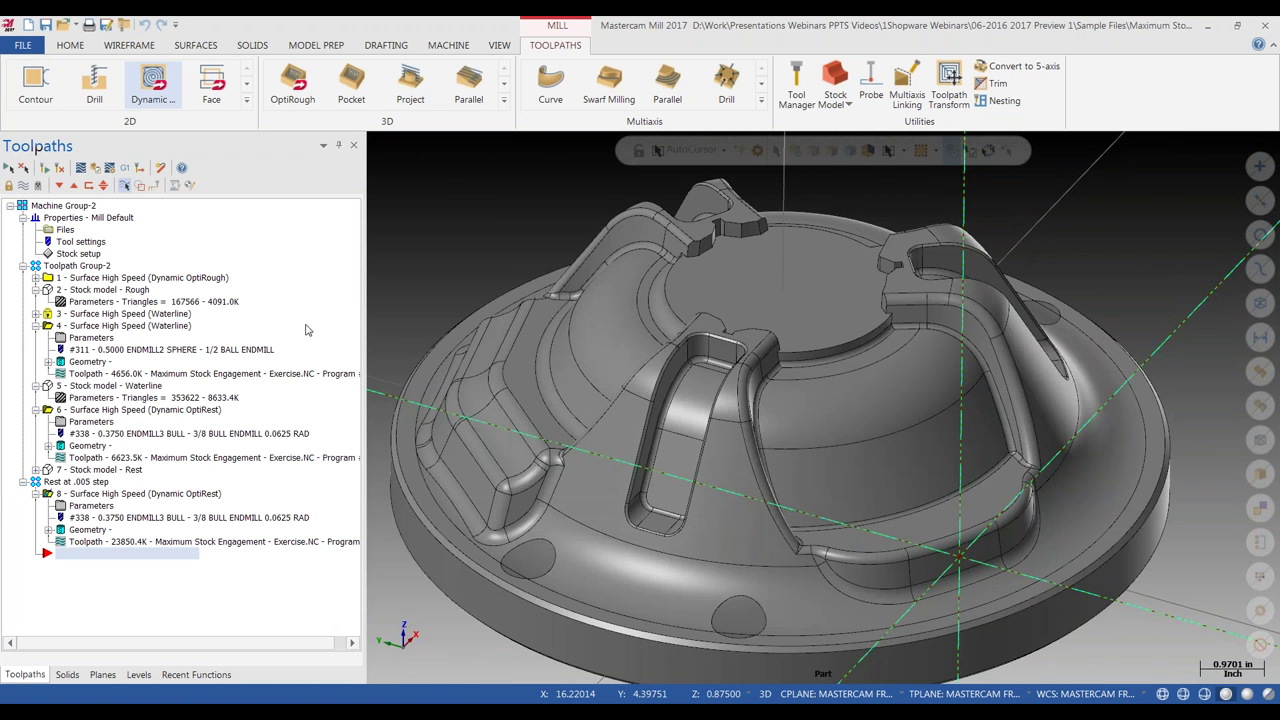
# Display operation 3's waterline toolpath and examine its passes closely in the narrow slot at the front of the part.
pyautogui.click(120, 315)
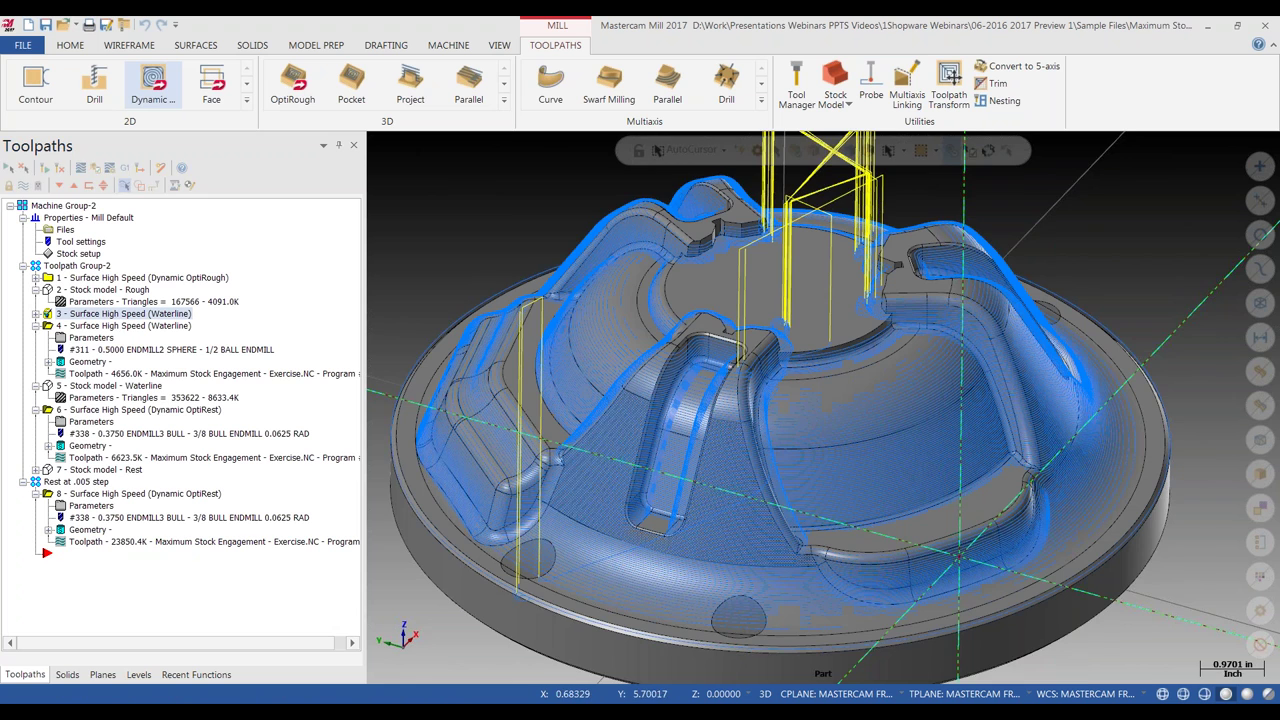
pyautogui.scroll(1, 717, 453)
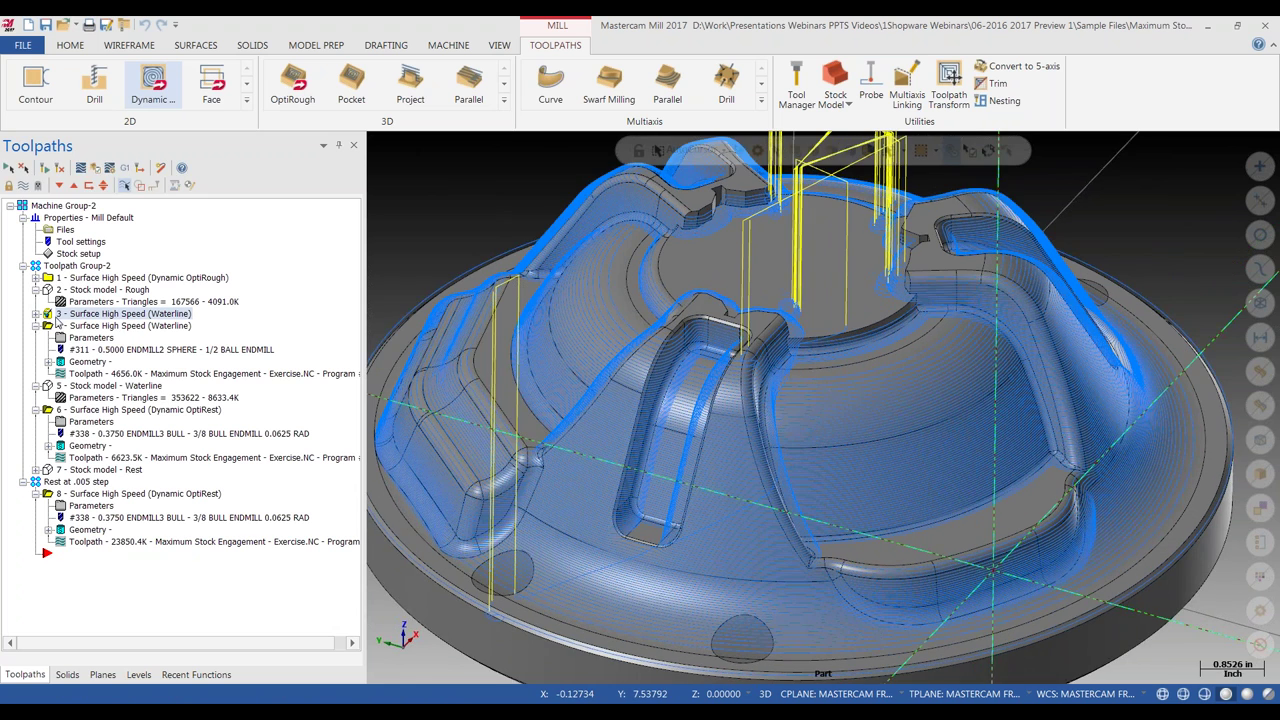
pyautogui.scroll(3, 690, 374)
pyautogui.scroll(1, 692, 378)
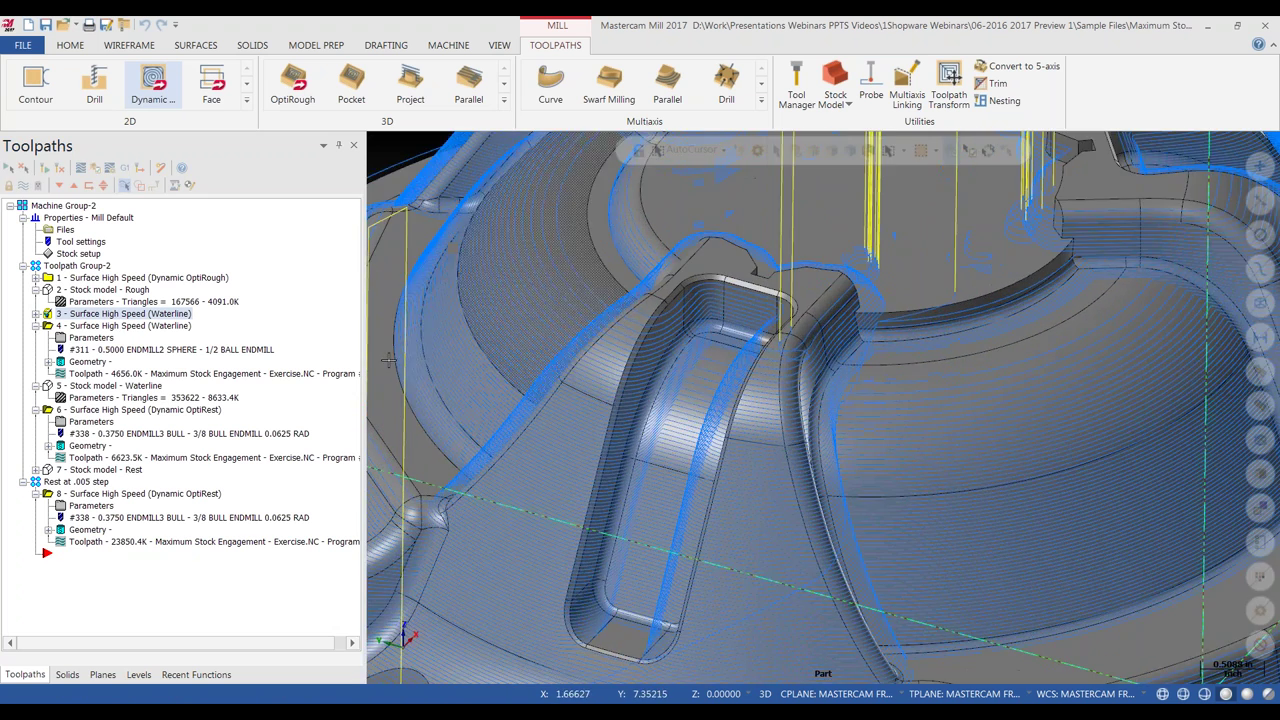
pyautogui.scroll(1, 703, 397)
pyautogui.scroll(4, 703, 397)
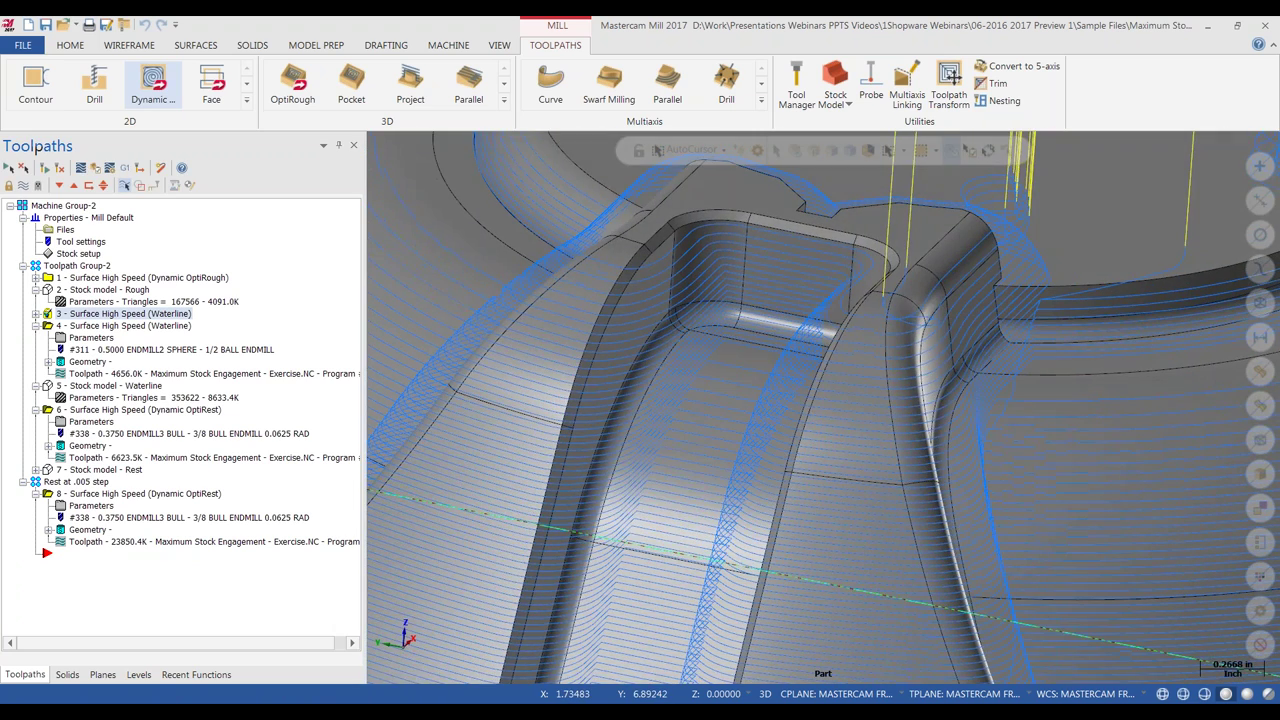
# Compare the Rough stock model with the waterline toolpaths of operations 3 and 4 around the narrow slot.
pyautogui.click(103, 290)
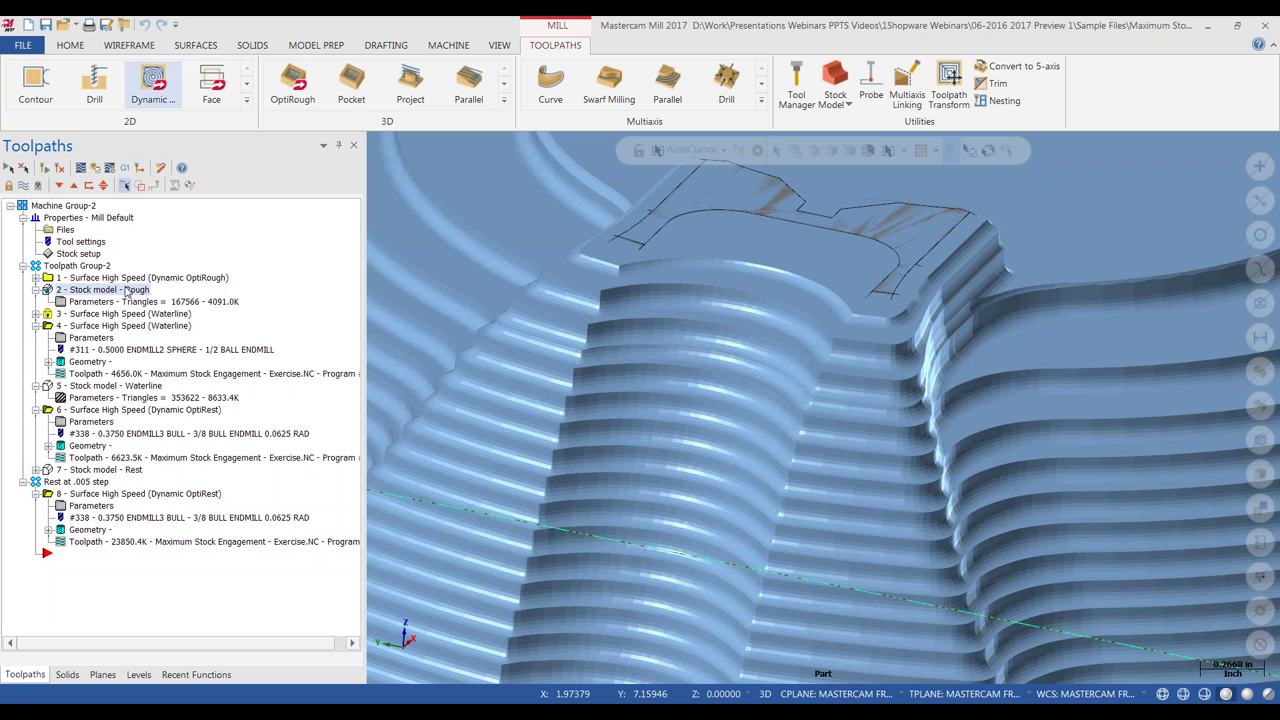
pyautogui.click(110, 314)
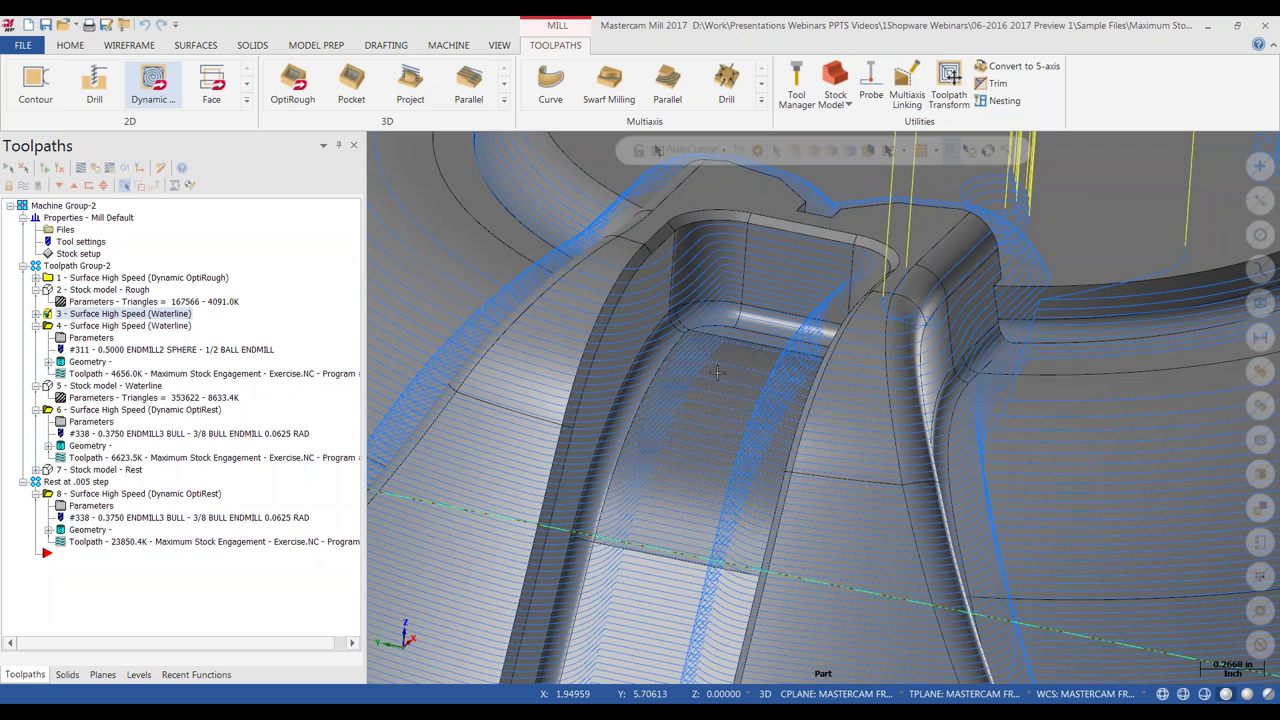
pyautogui.click(150, 326)
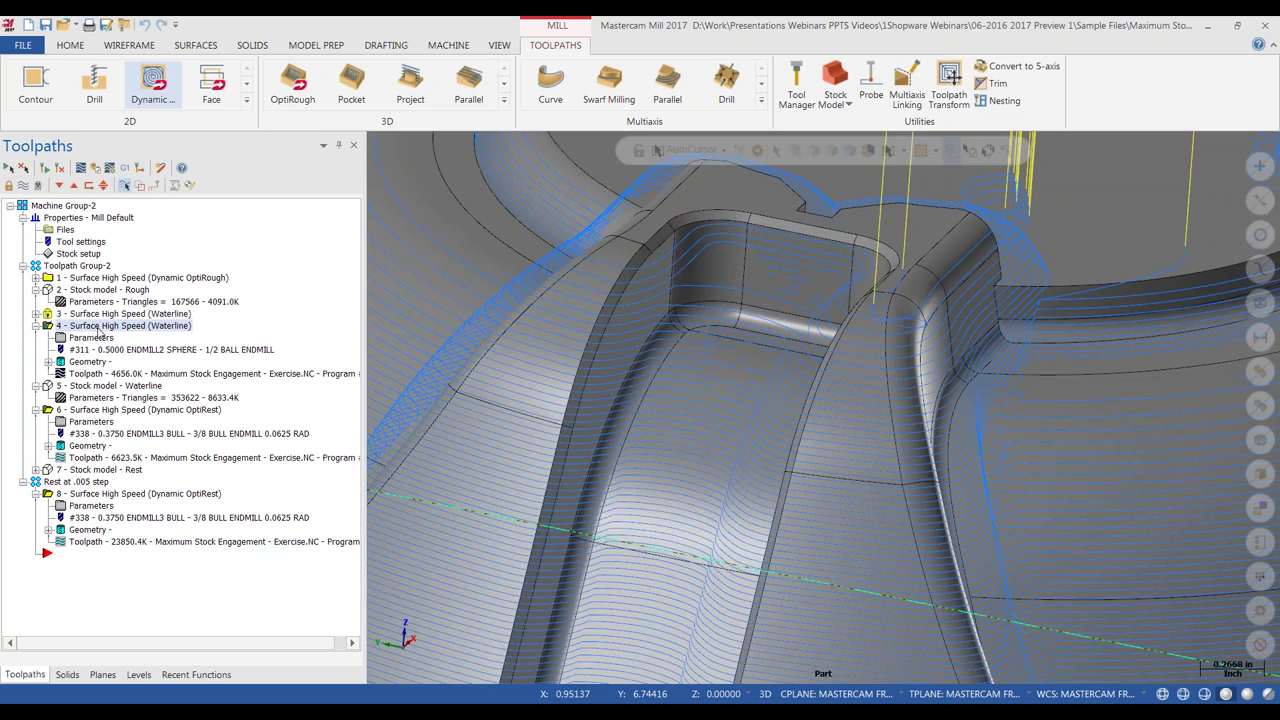
pyautogui.moveTo(721, 366); pyautogui.dragTo(643, 493, button='middle')
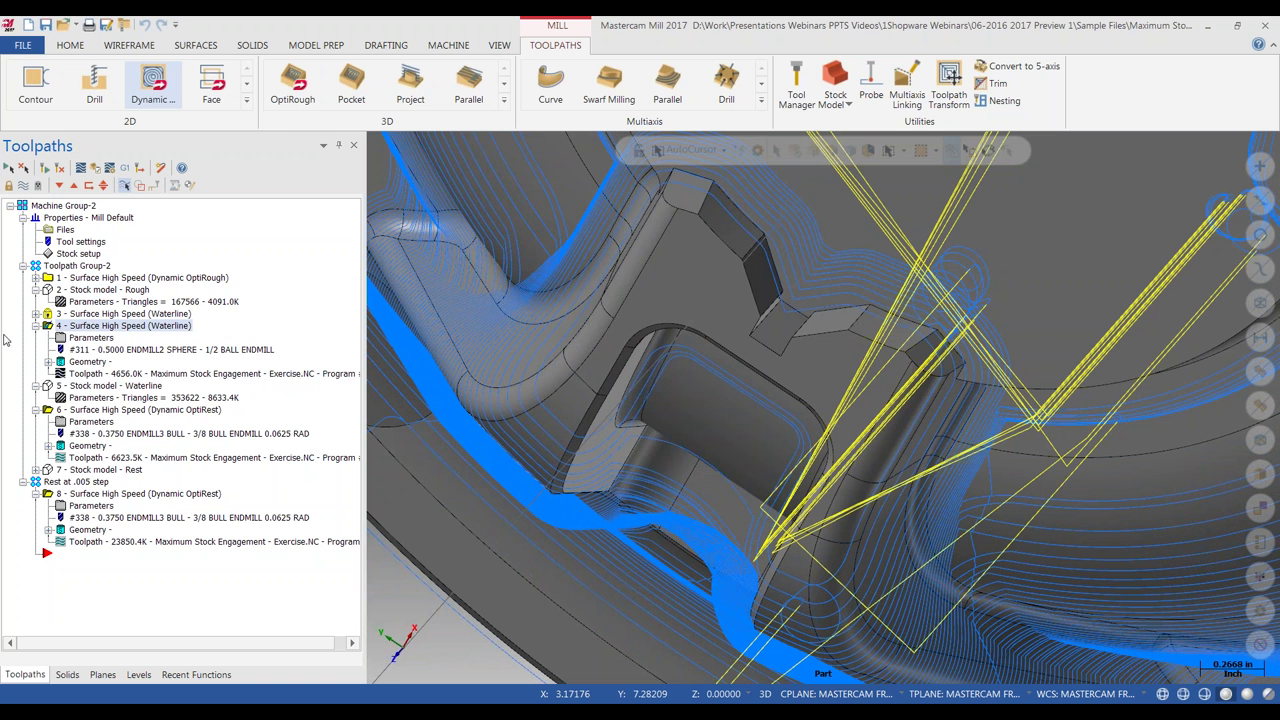
# Open operation 4's Stock parameters and review the stock model choices for Maximum Stock Engagement, keeping Rough.
pyautogui.click(84, 343)
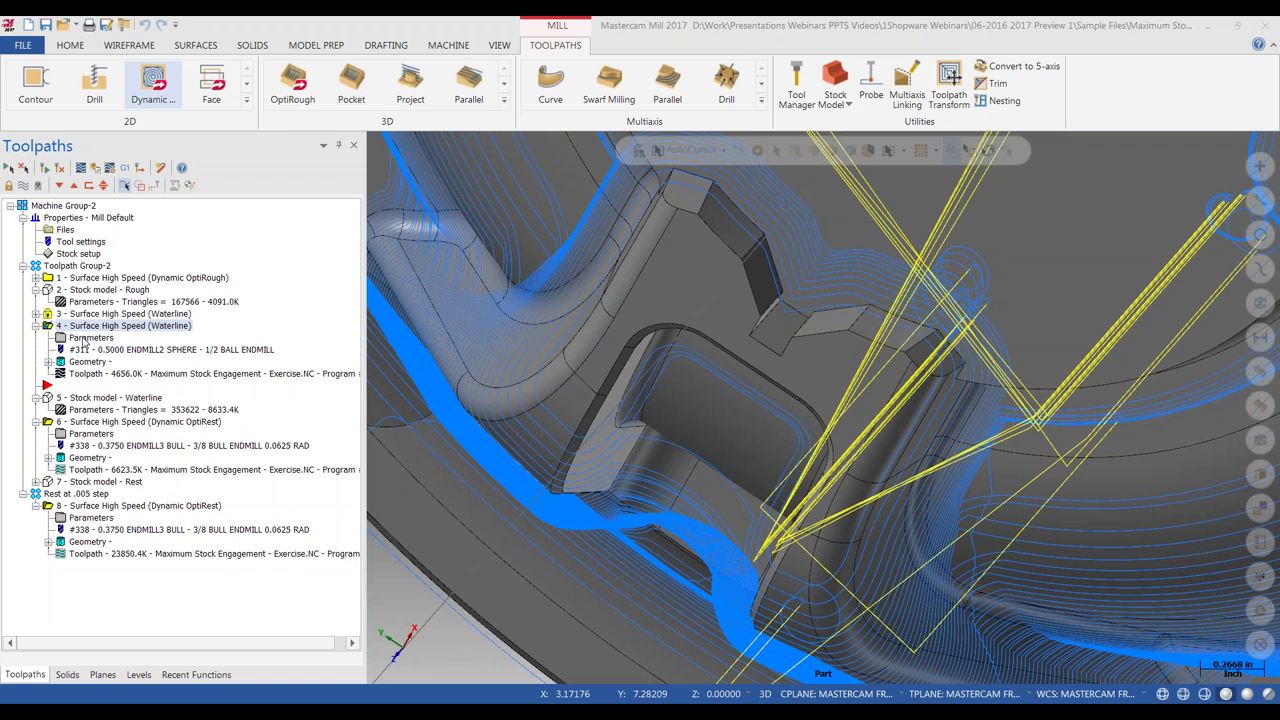
pyautogui.click(84, 342)
pyautogui.click(268, 224)
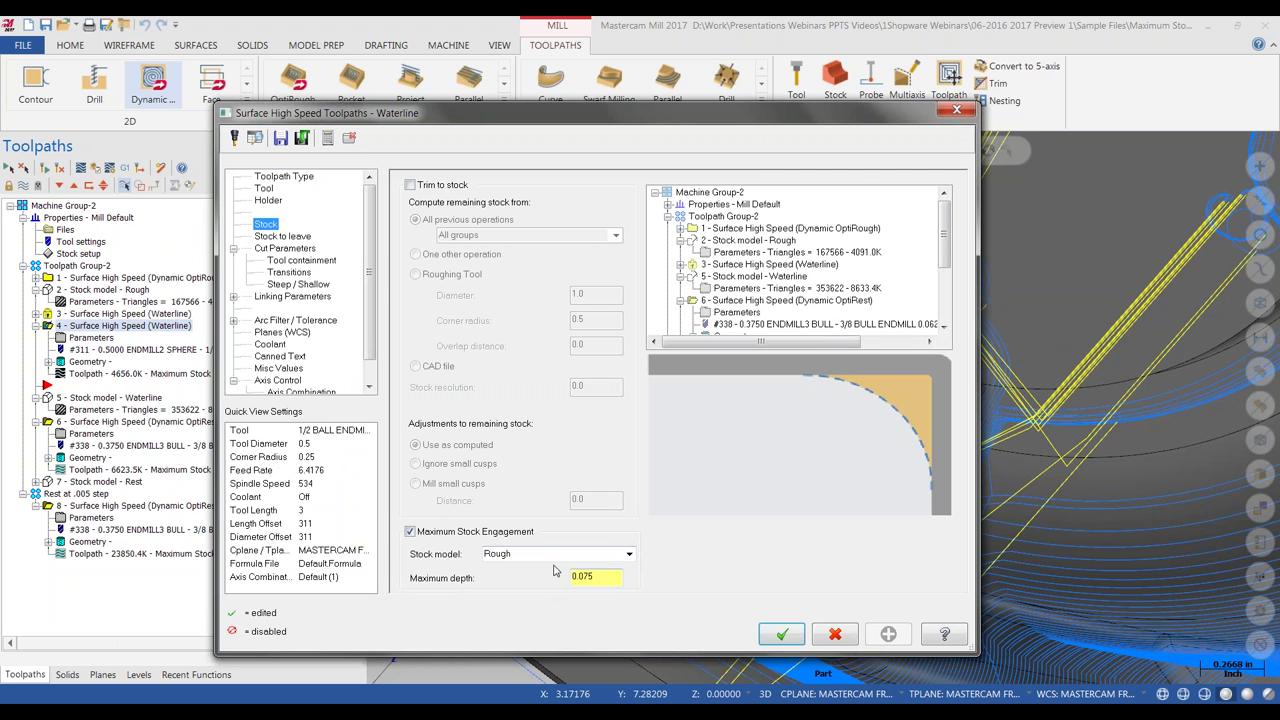
pyautogui.click(629, 554)
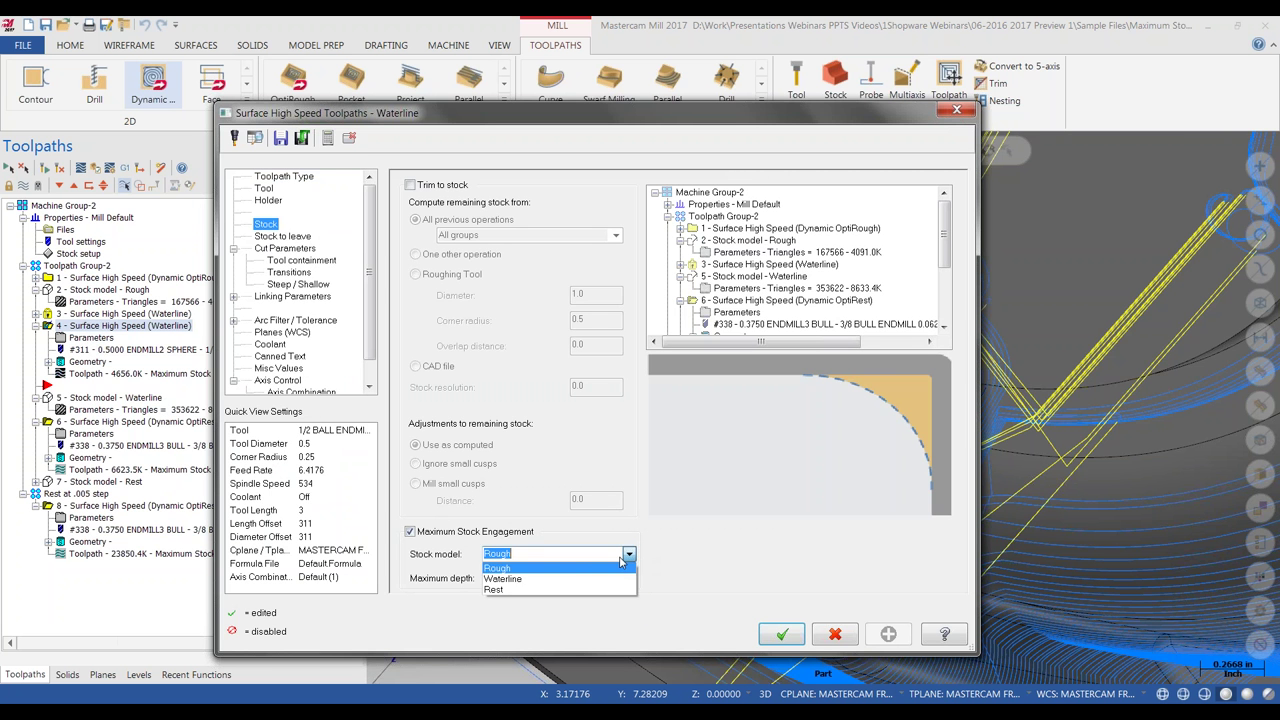
pyautogui.click(548, 570)
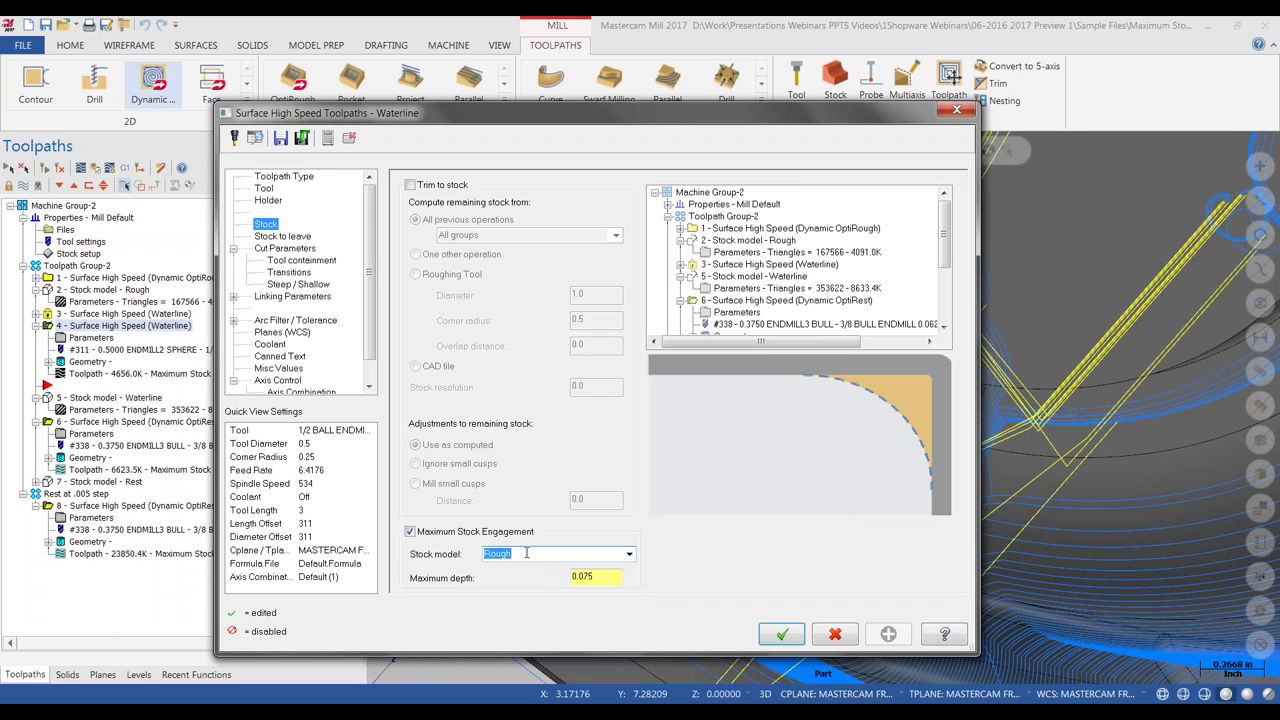
# Review operation 4's maximum depth, stock-to-leave values and cut parameters, and close its parameters without making changes.
pyautogui.press('Tab')
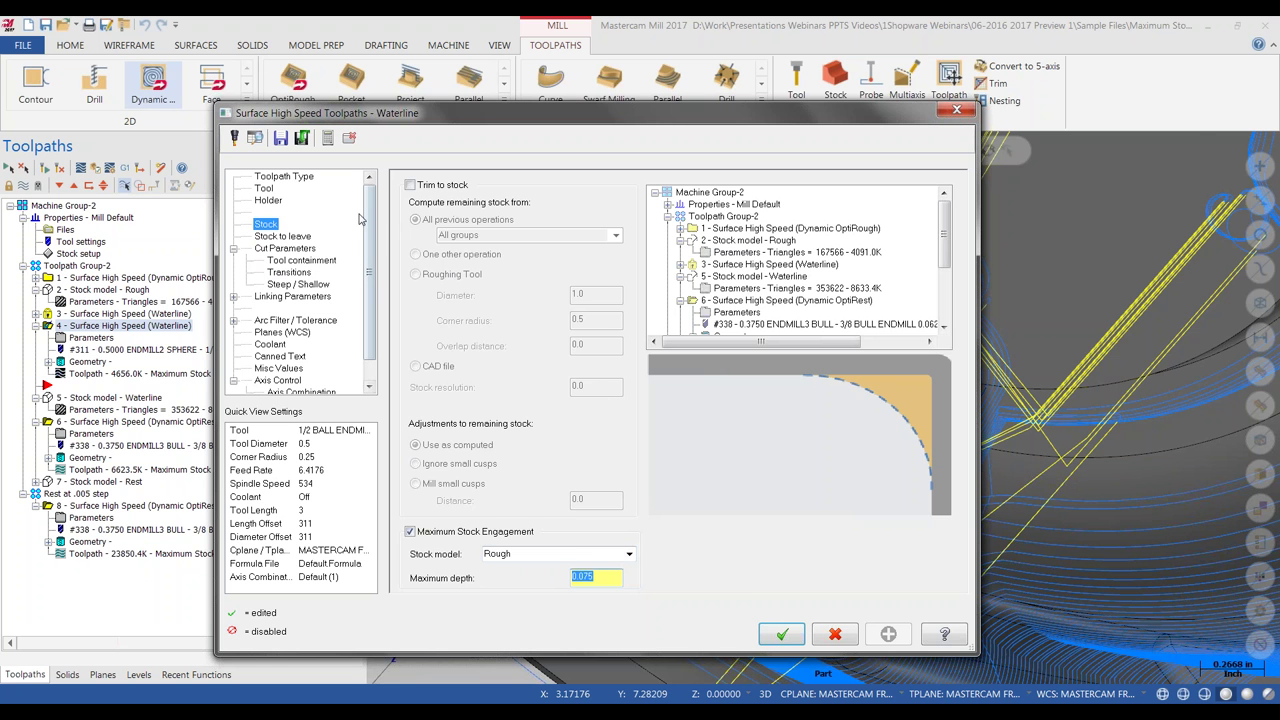
pyautogui.click(296, 237)
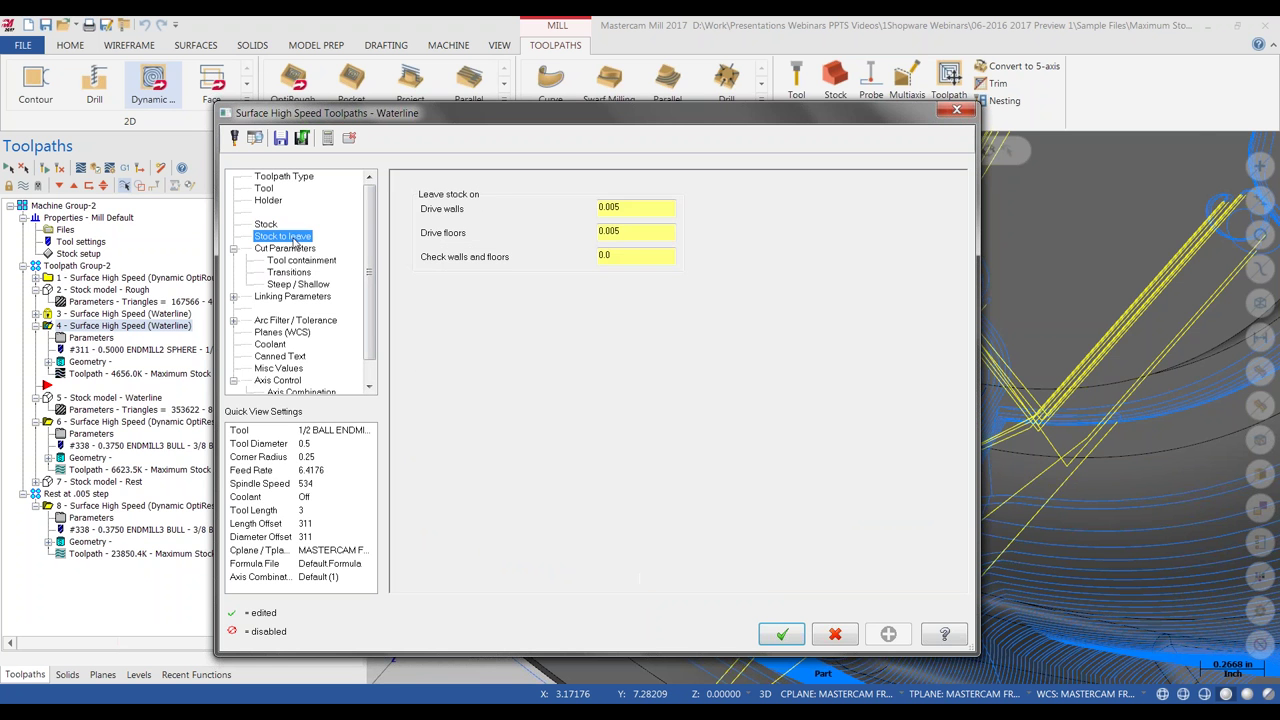
pyautogui.click(286, 248)
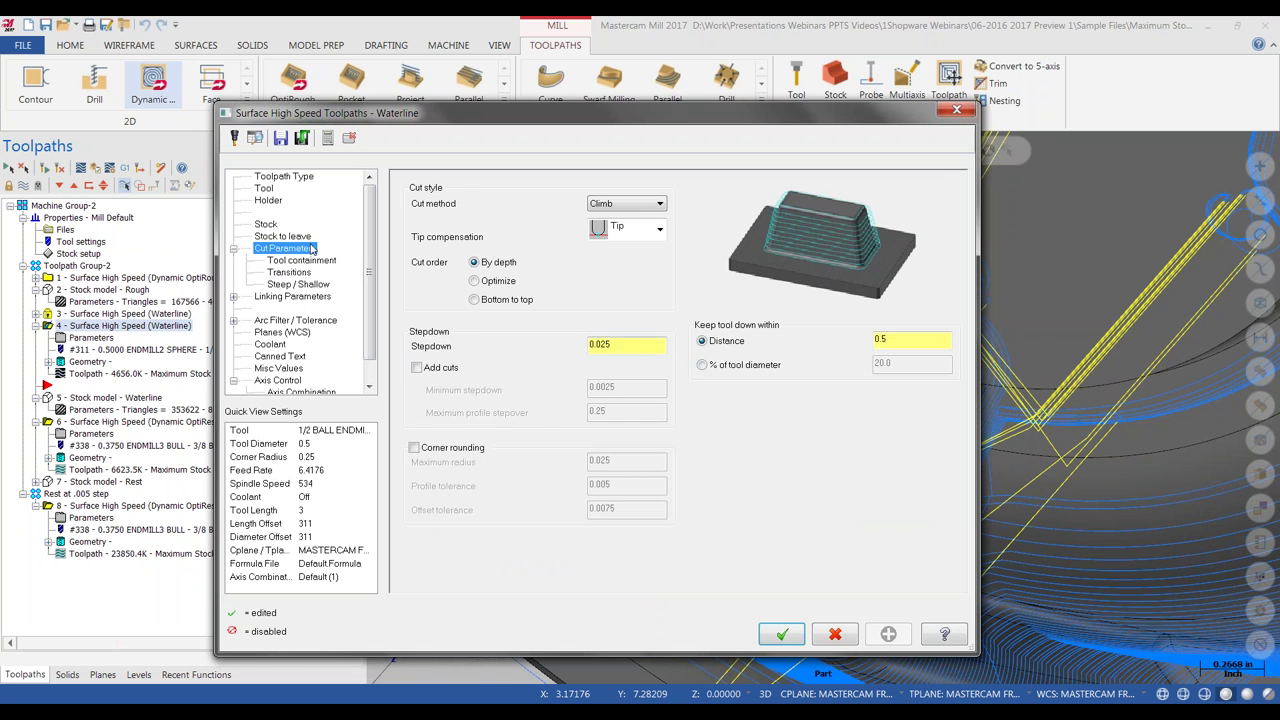
pyautogui.press('Up')
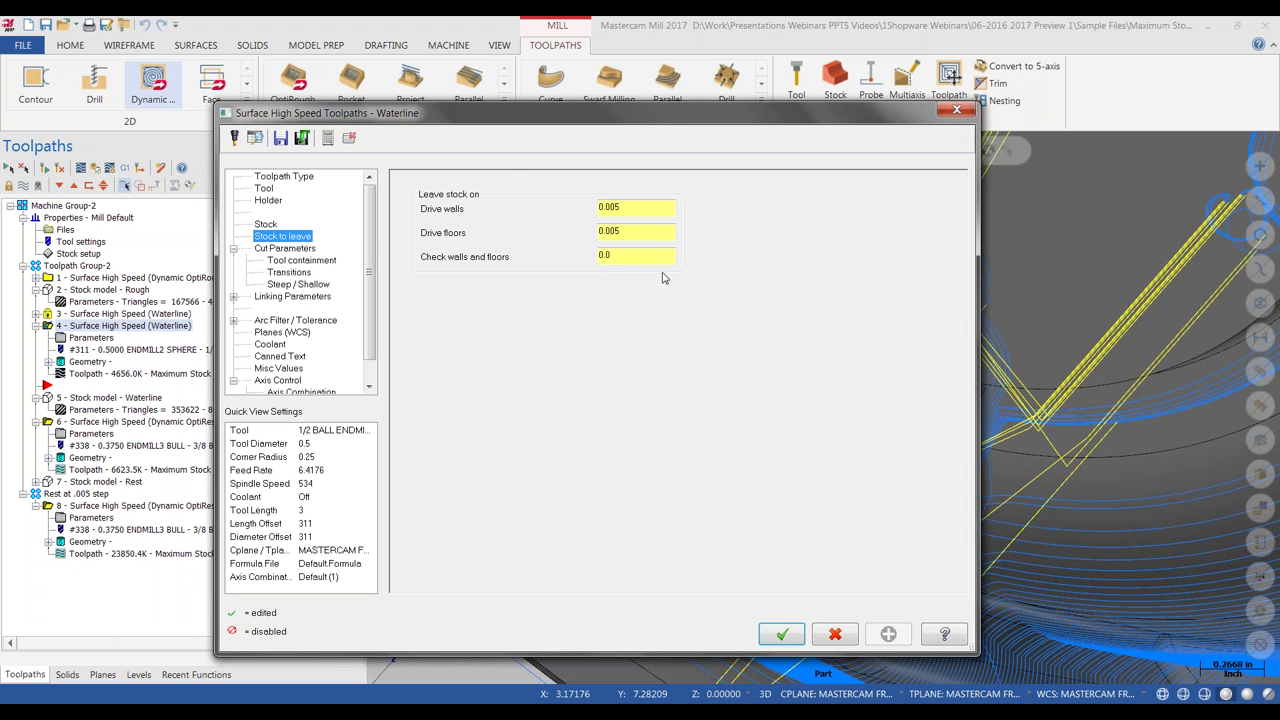
pyautogui.moveTo(645, 207); pyautogui.dragTo(598, 256)
pyautogui.click(955, 111)
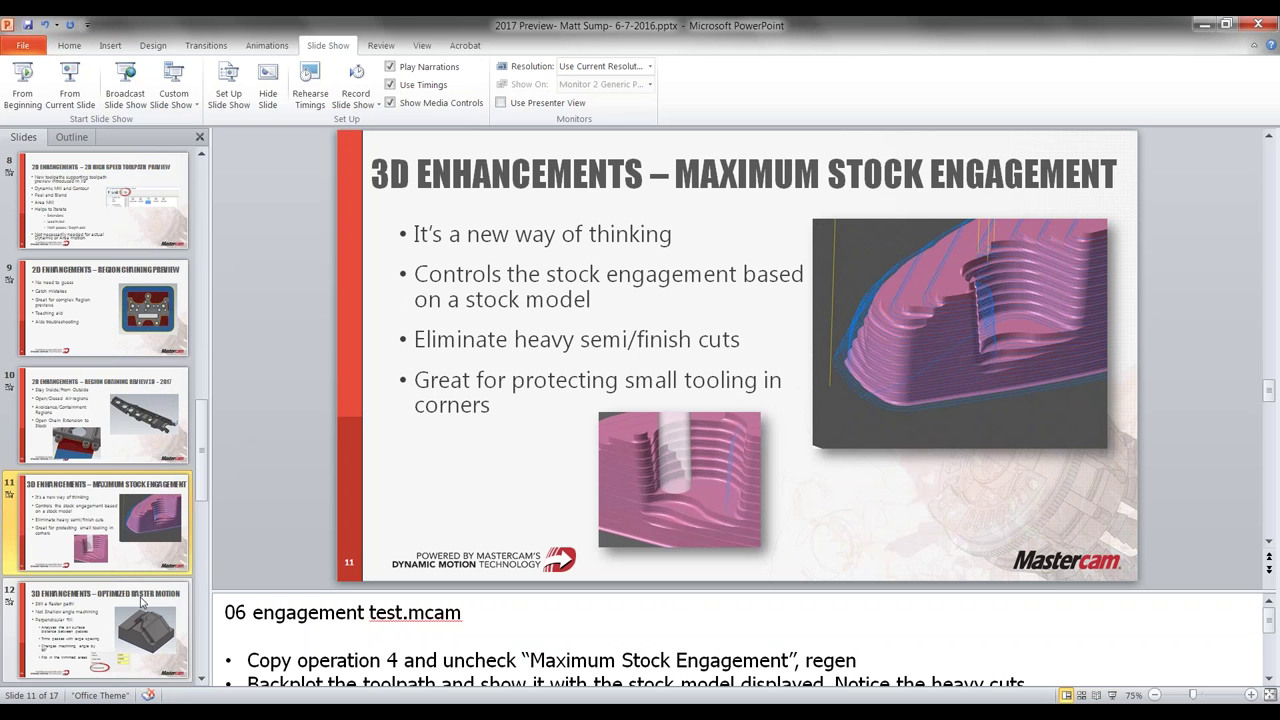
# Switch to PowerPoint and present slide 12 on Optimized Raster Motion full screen.
pyautogui.click(141, 601)
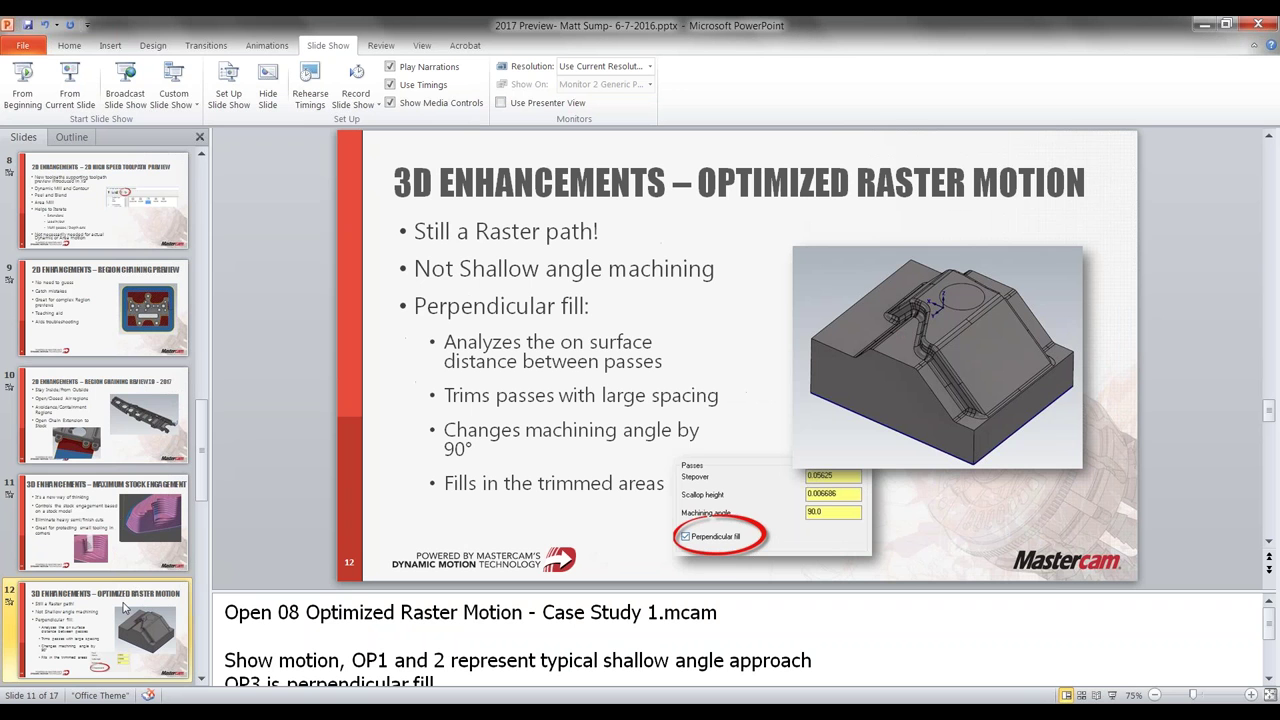
pyautogui.click(72, 93)
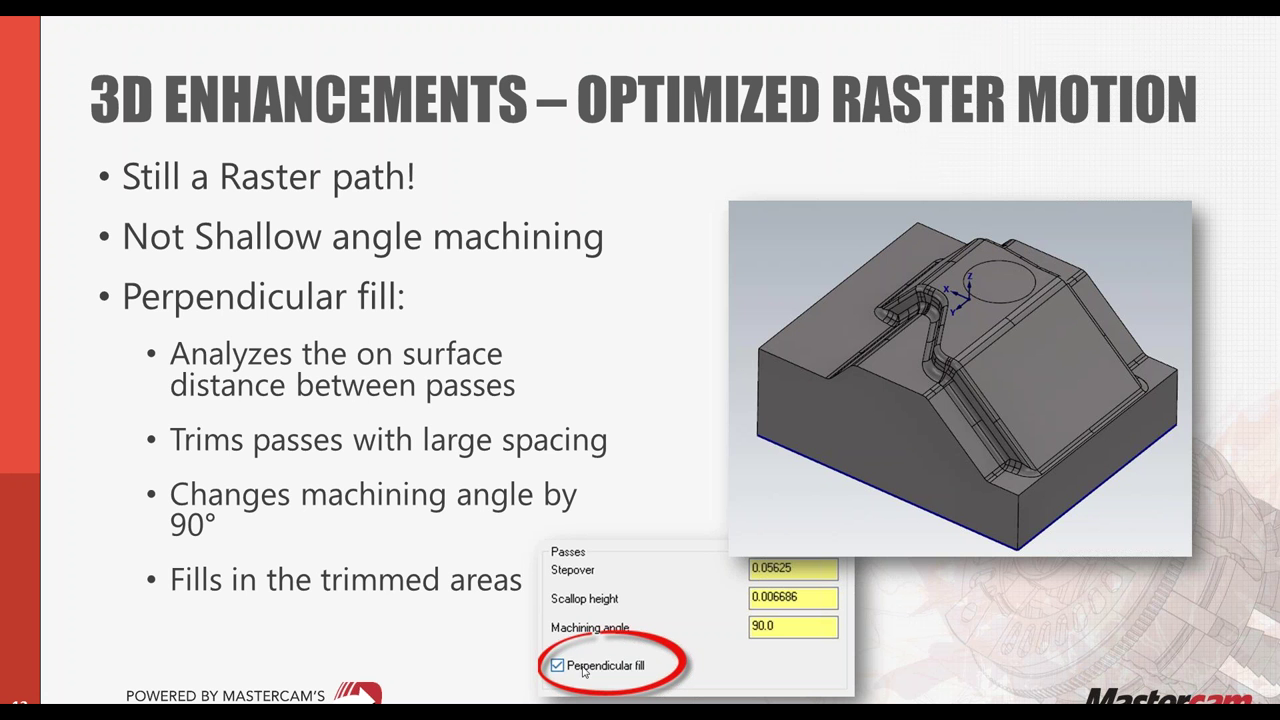
pyautogui.press('Escape')
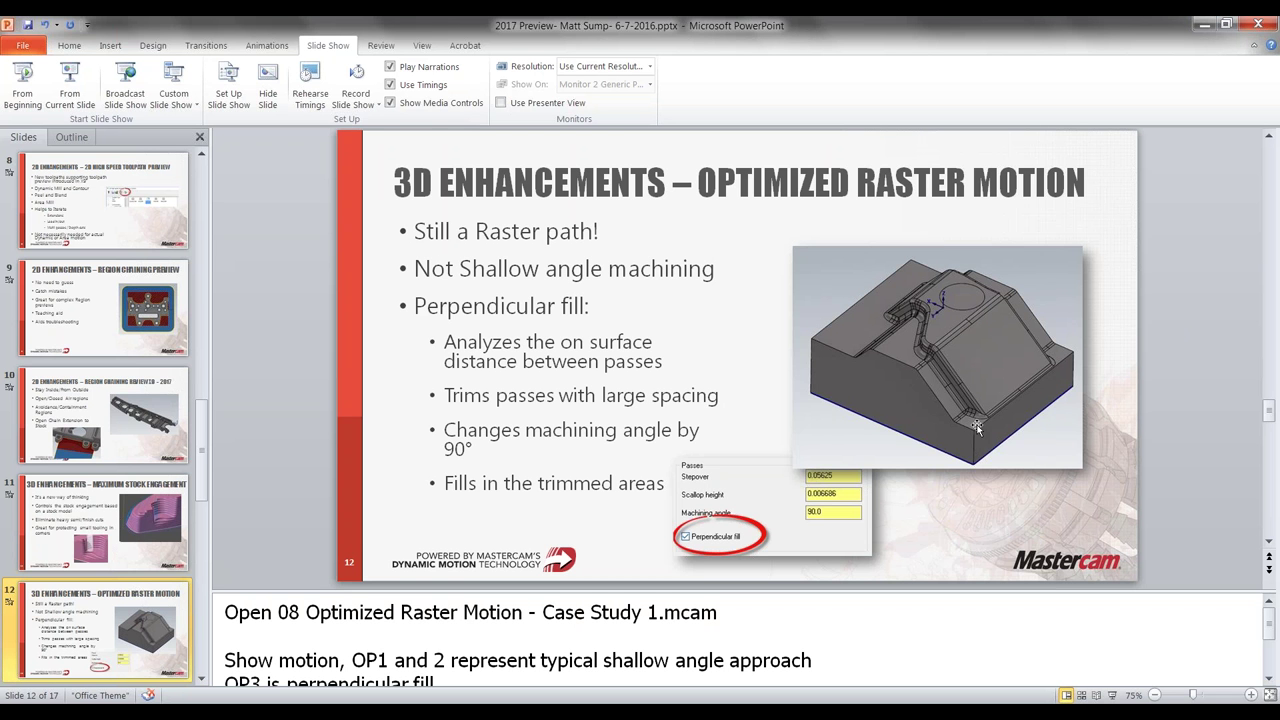
# Open Optimized Raster Motion - Case Study 1 from Sample Files in Mastercam, discarding changes to the current file and accepting the metric units switch.
pyautogui.click(1206, 28)
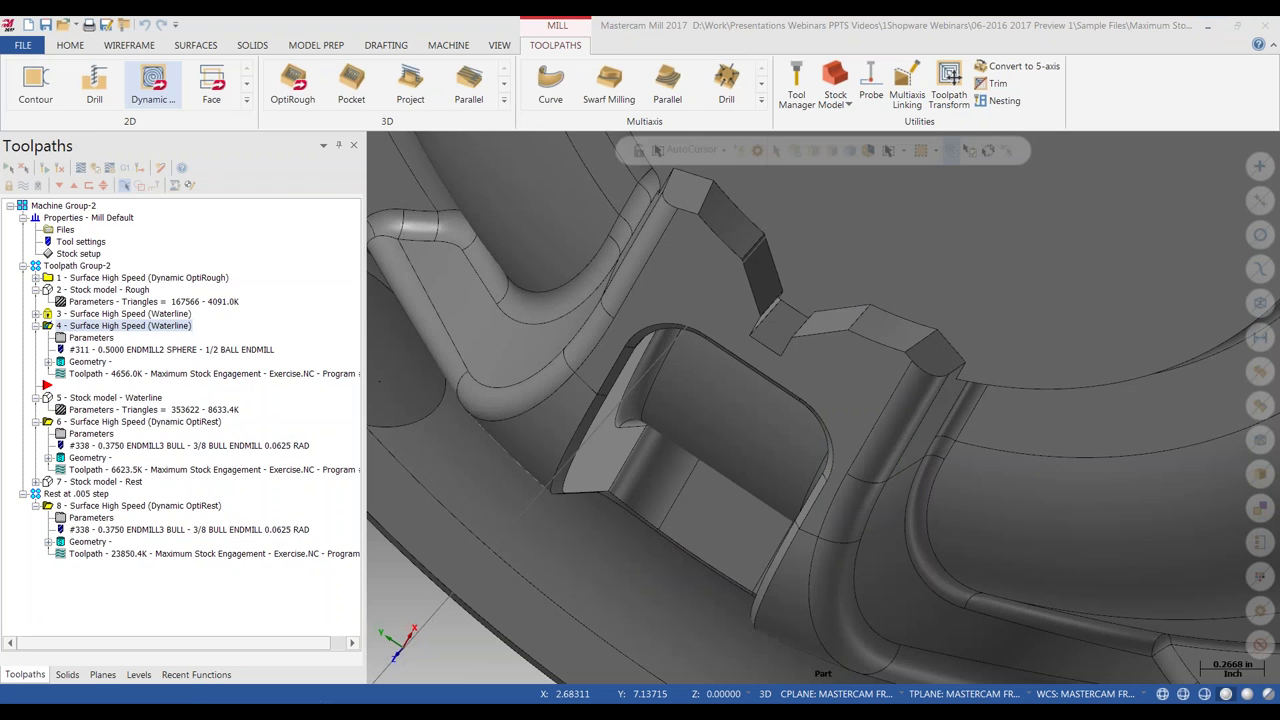
pyautogui.hotkey('alt', 'Tab')
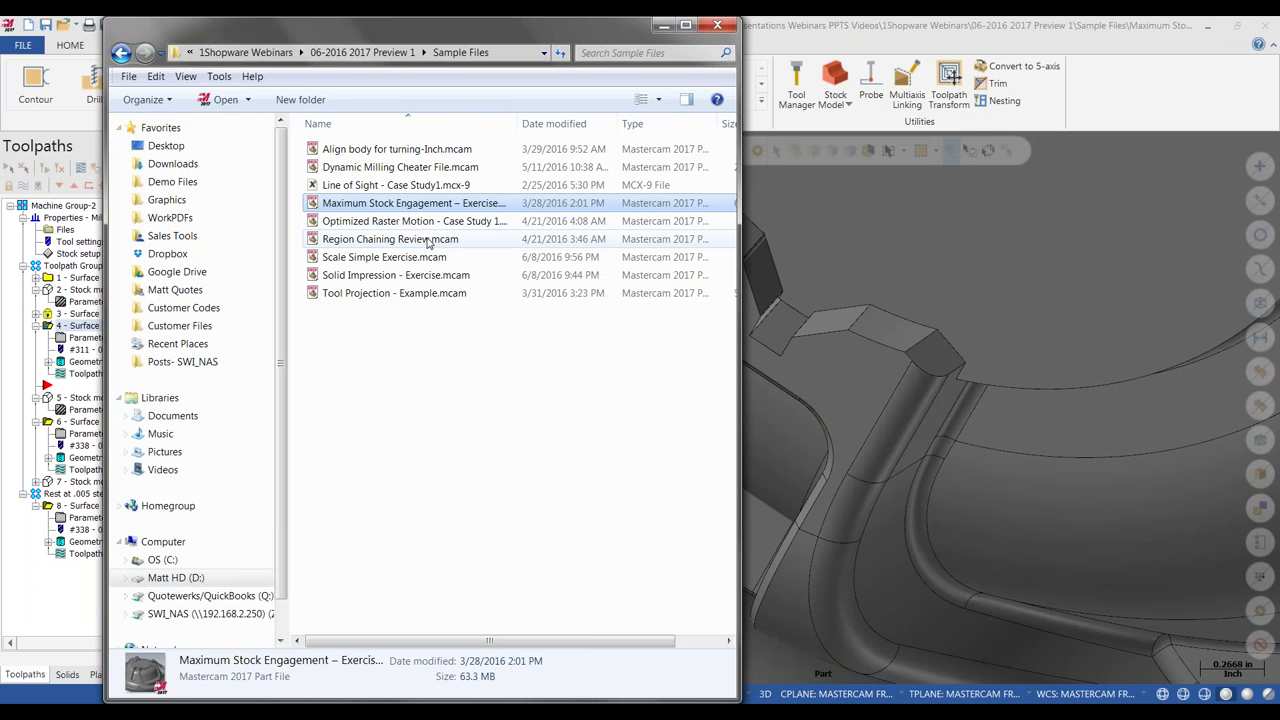
pyautogui.moveTo(420, 221); pyautogui.dragTo(952, 78)
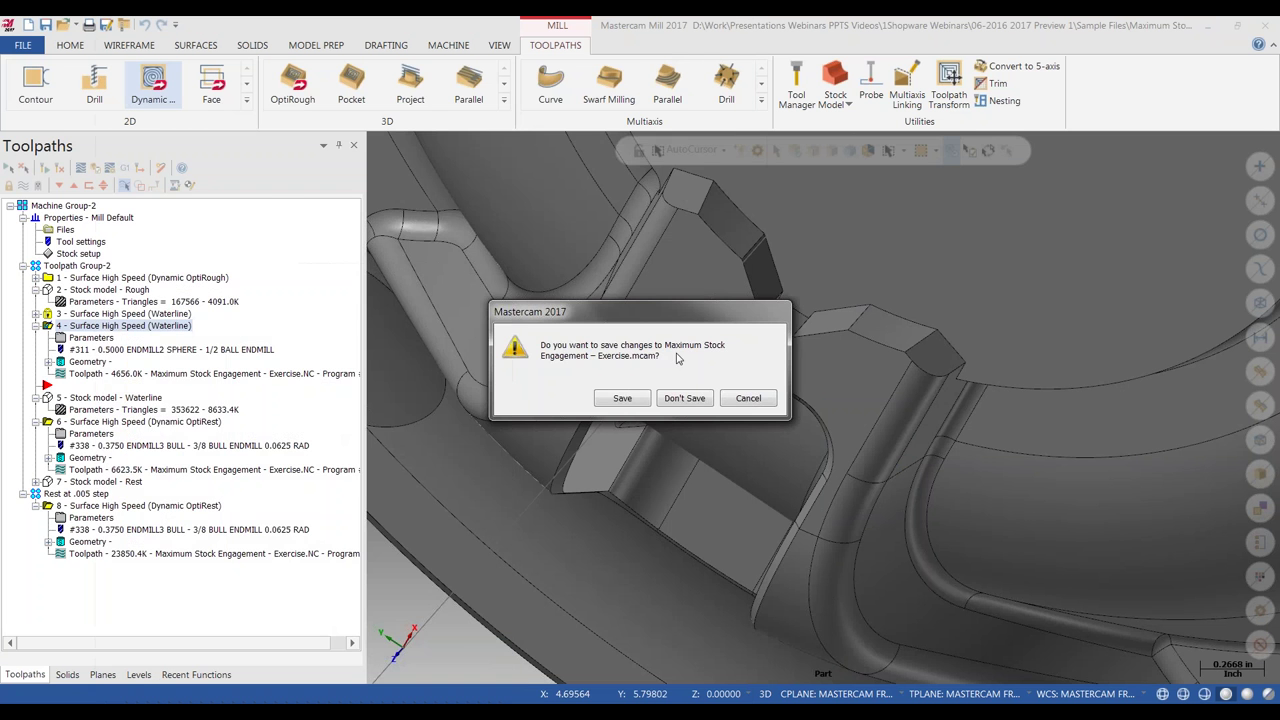
pyautogui.click(676, 398)
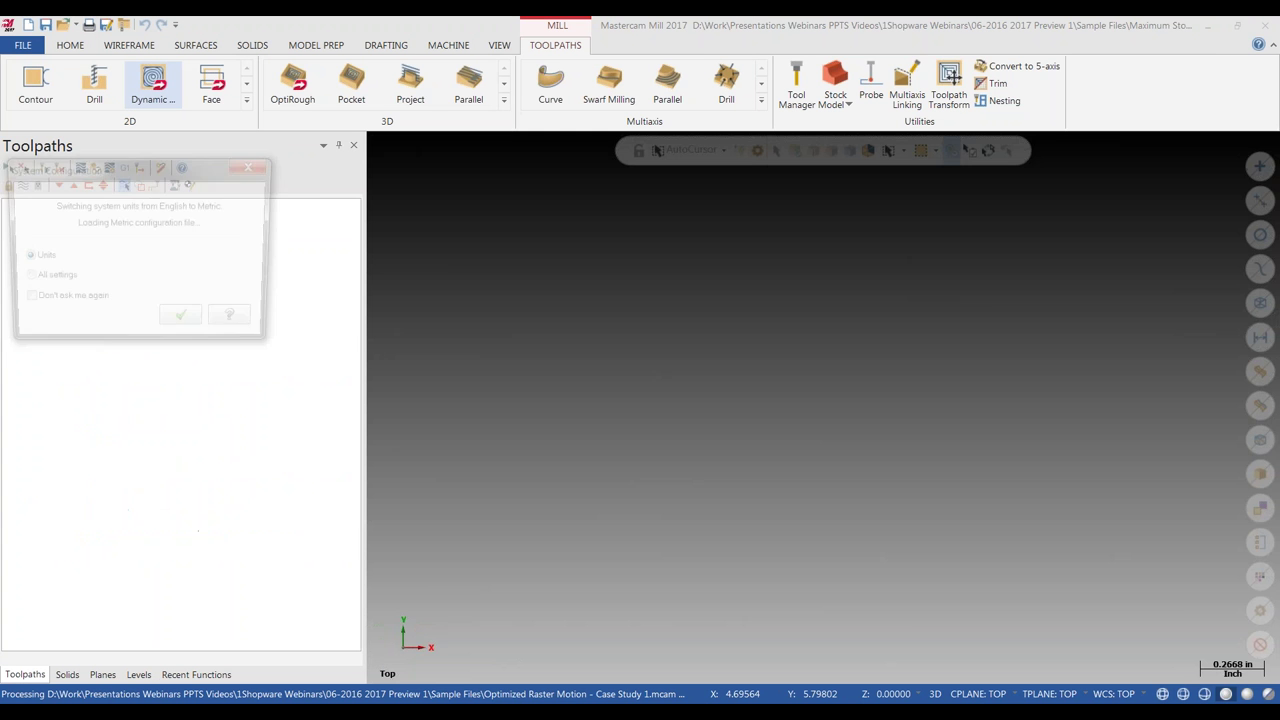
pyautogui.click(193, 330)
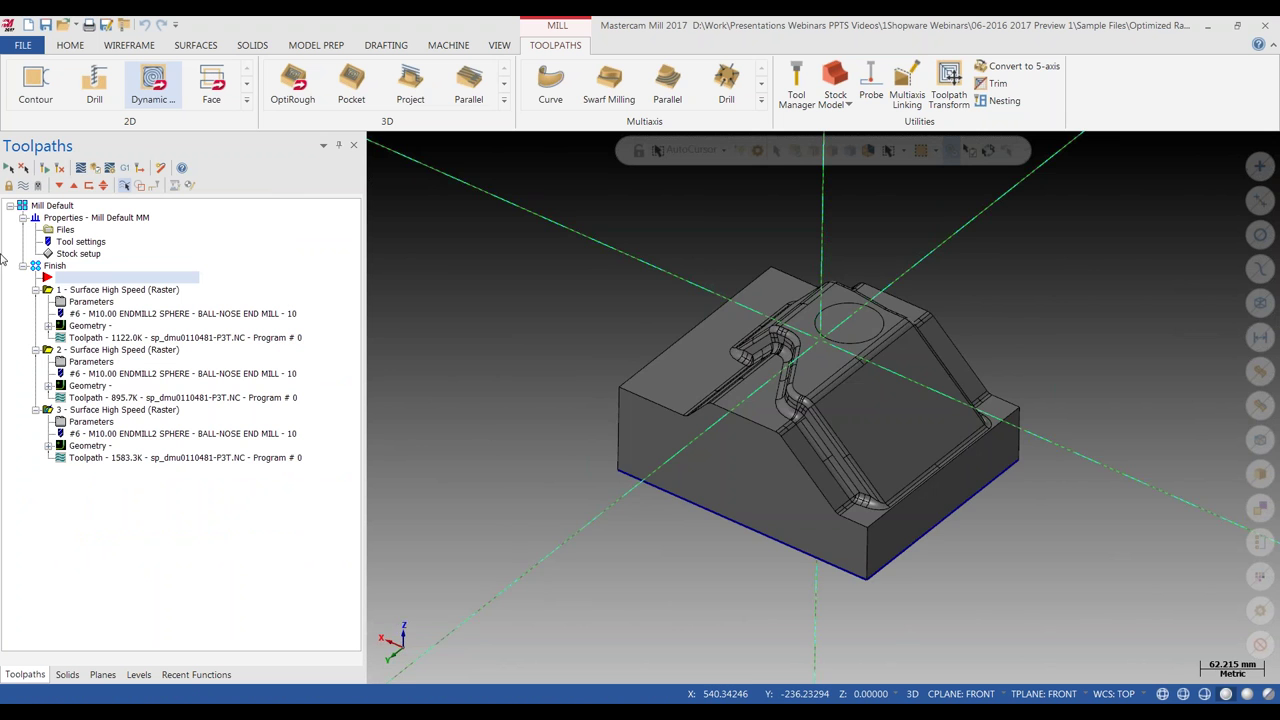
# Display operation 1's raster toolpath and examine its coverage along the curved channel and steep walls.
pyautogui.click(117, 289)
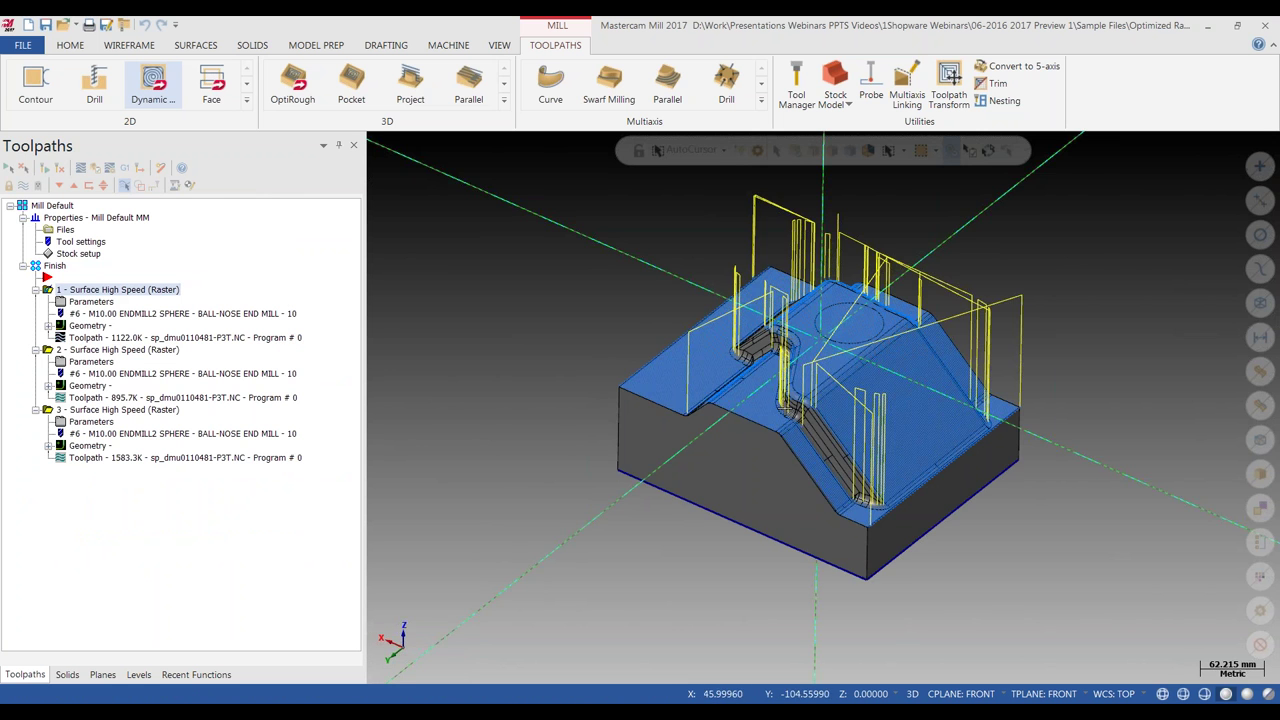
pyautogui.scroll(2, 818, 394)
pyautogui.scroll(3, 815, 409)
pyautogui.moveTo(815, 409)
pyautogui.mouseDown(button='middle')
pyautogui.moveTo(905, 414)
pyautogui.moveTo(861, 433)
pyautogui.moveTo(850, 415)
pyautogui.mouseUp(button='middle')
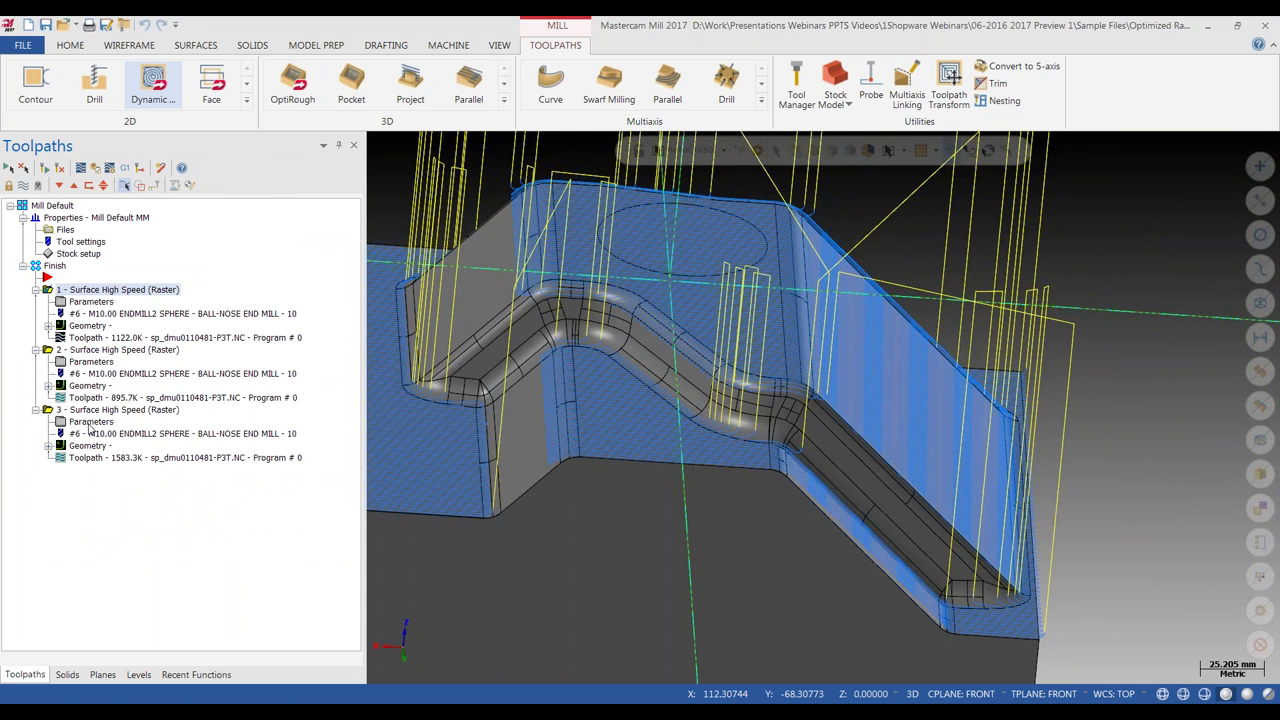
# Check the Perpendicular fill setting in operation 3's cut parameters and examine its raster toolpath along the curved channel.
pyautogui.click(90, 423)
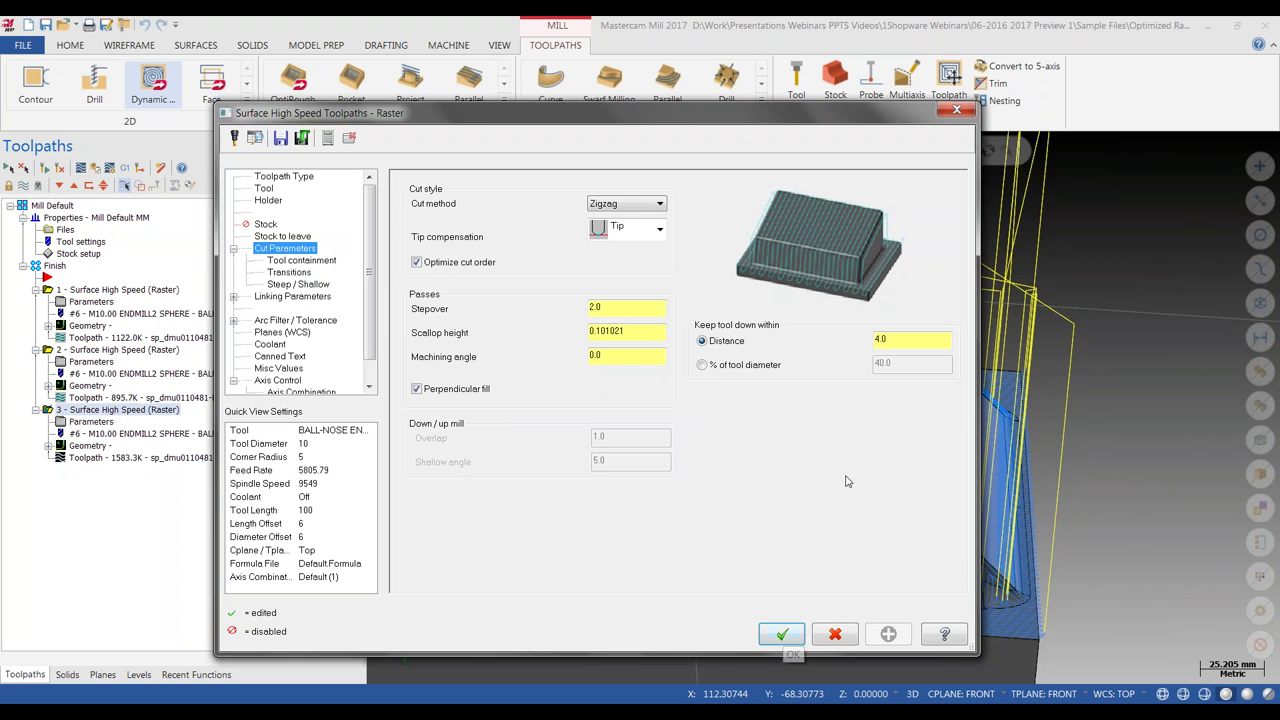
pyautogui.click(957, 110)
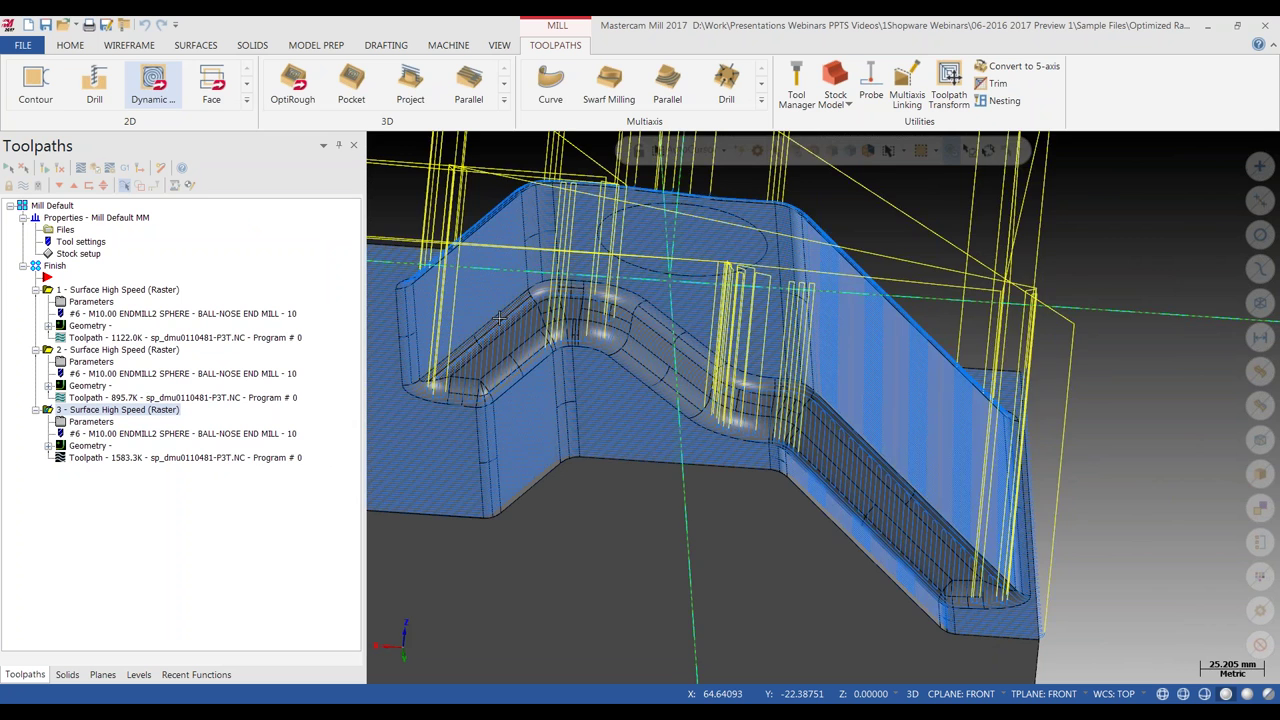
pyautogui.moveTo(499, 318); pyautogui.dragTo(640, 365, button='middle')
pyautogui.scroll(-2, 620, 360)
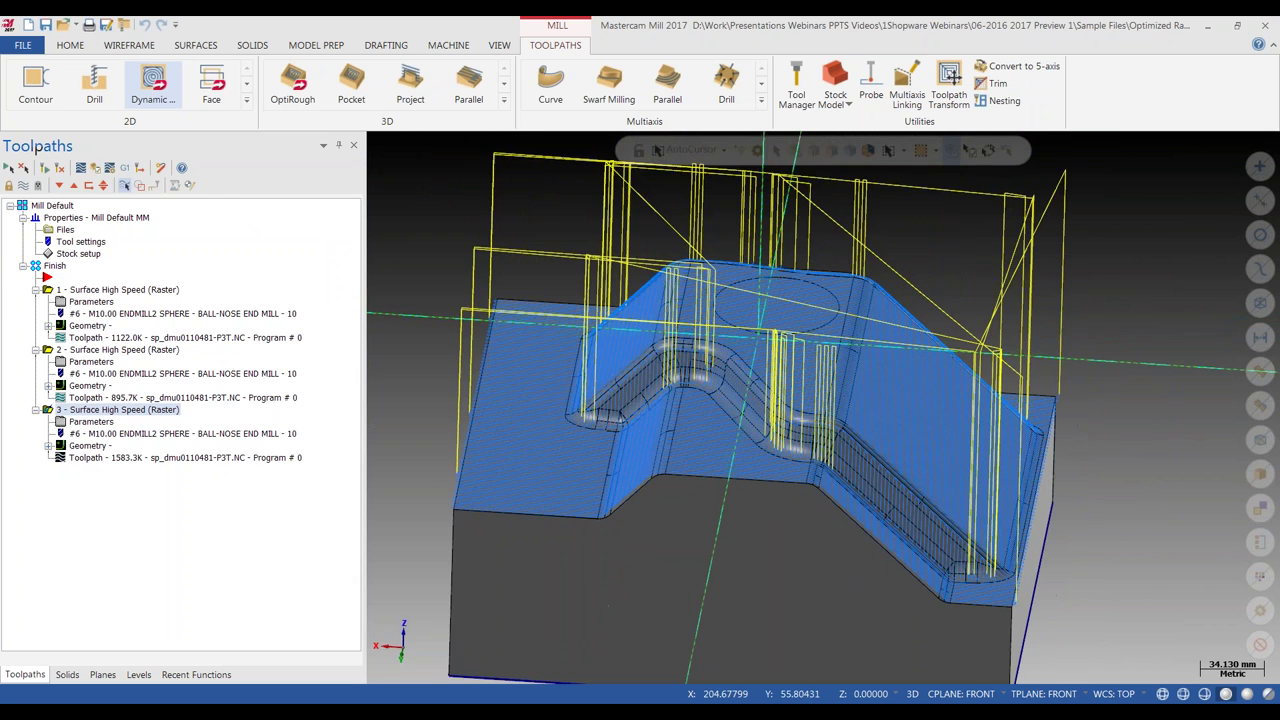
# Backplot operation 3's raster toolpath through to its end and close the backplot.
pyautogui.click(80, 170)
pyautogui.moveTo(576, 146); pyautogui.dragTo(1256, 118)
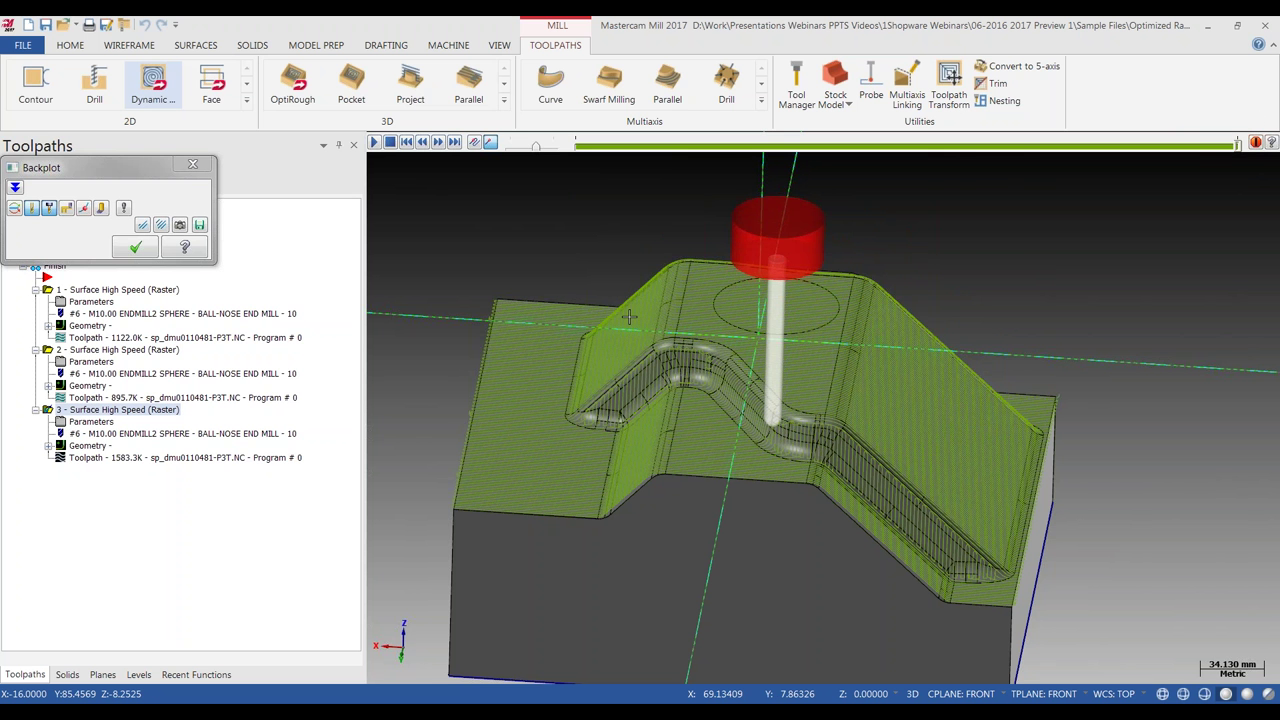
pyautogui.click(189, 167)
pyautogui.moveTo(427, 548); pyautogui.dragTo(460, 550, button='middle')
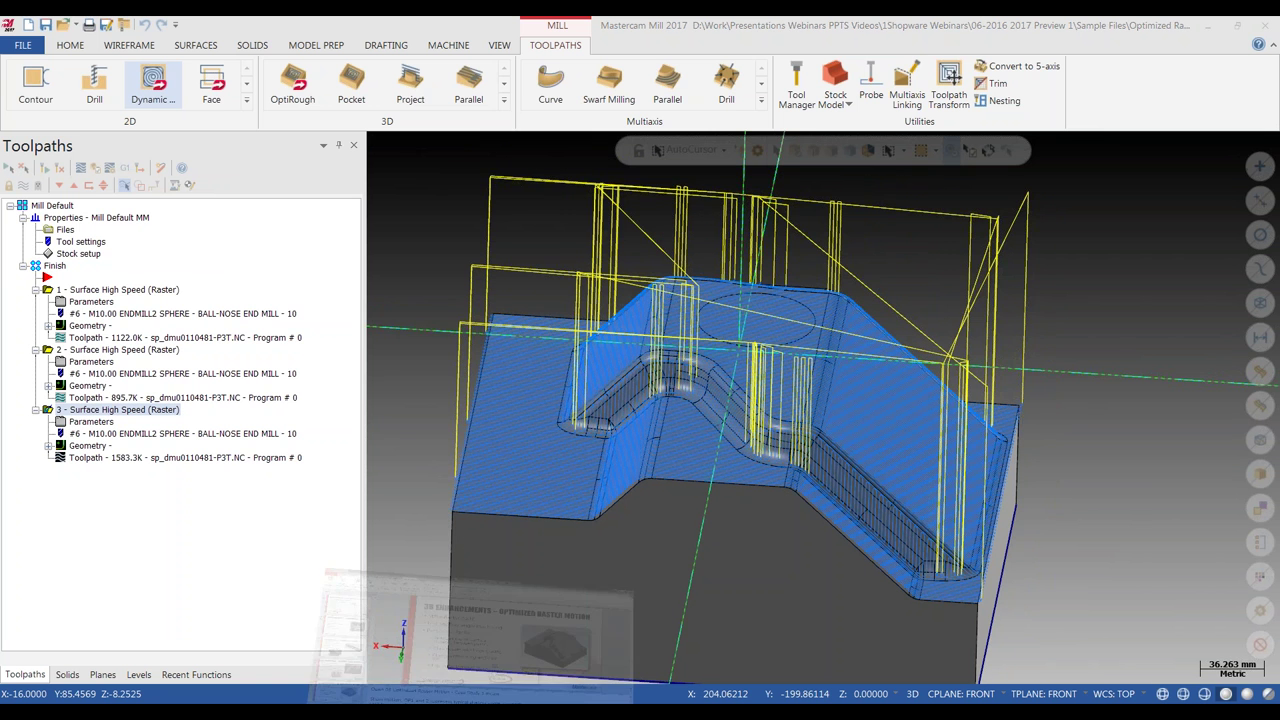
# Switch to PowerPoint and present slide 13 on New Tool Shapes full screen.
pyautogui.hotkey('alt', 'Tab')
pyautogui.scroll(-1, 131, 530)
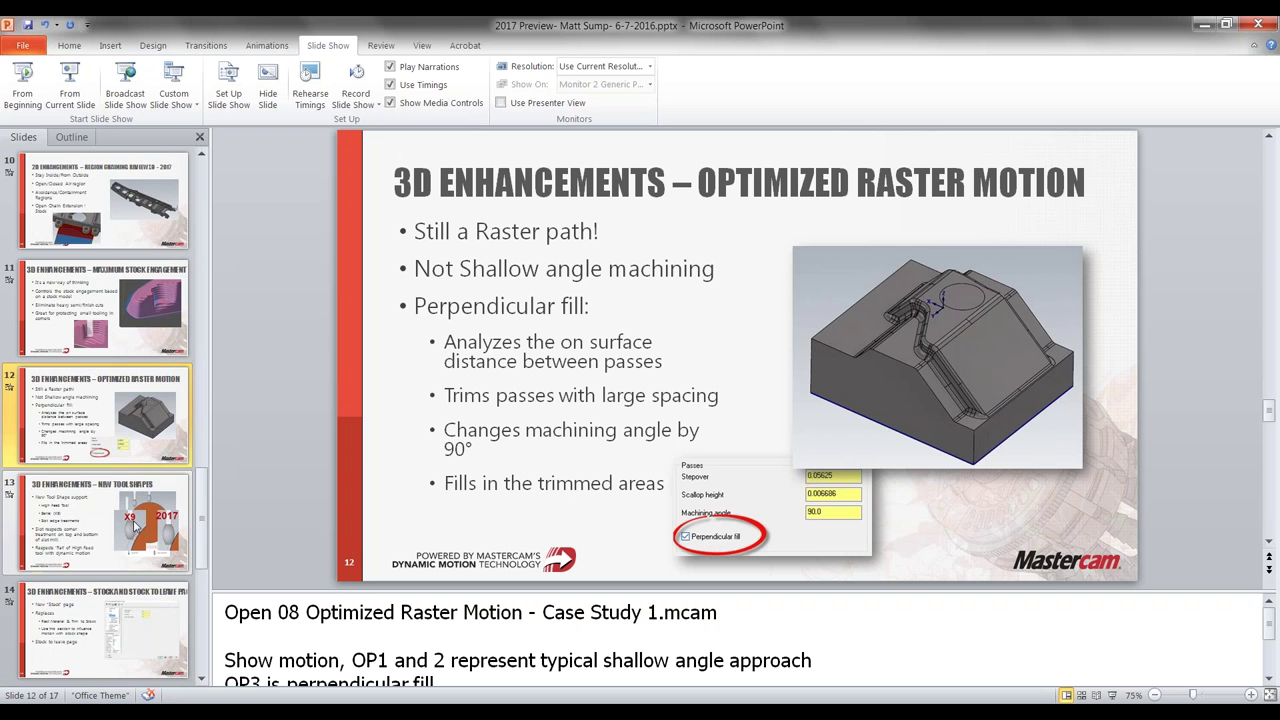
pyautogui.click(140, 512)
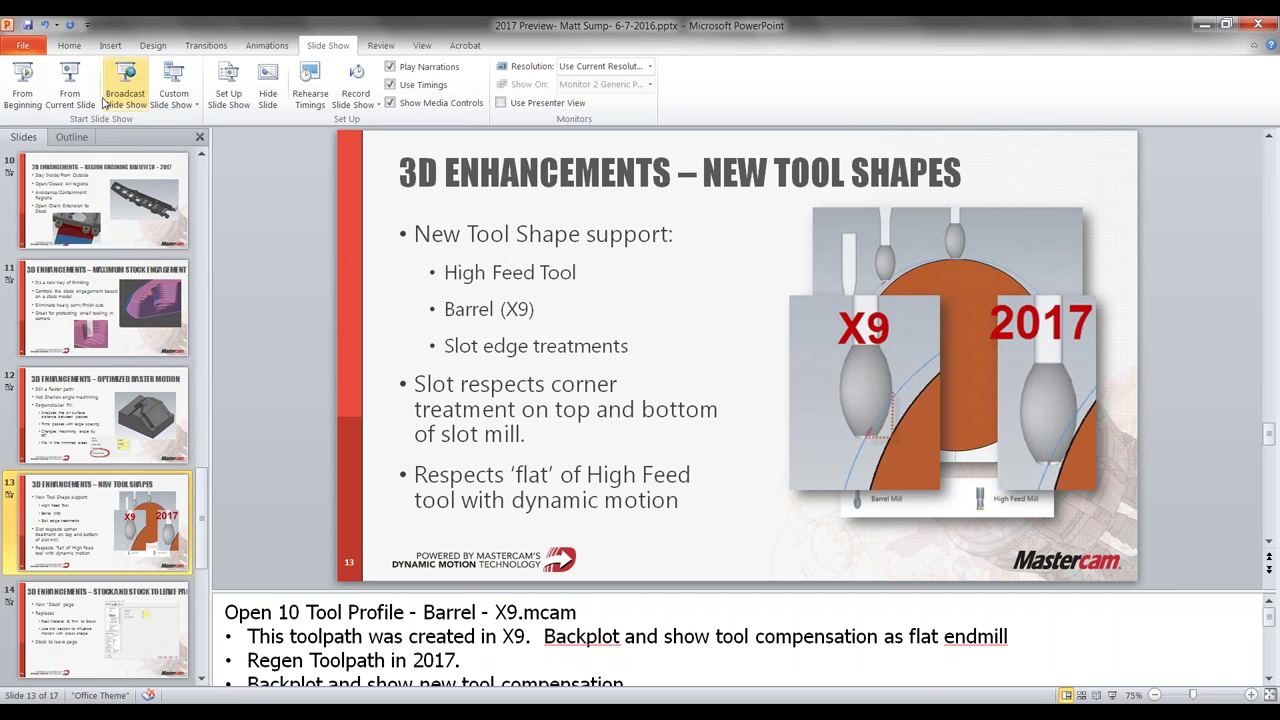
pyautogui.click(69, 82)
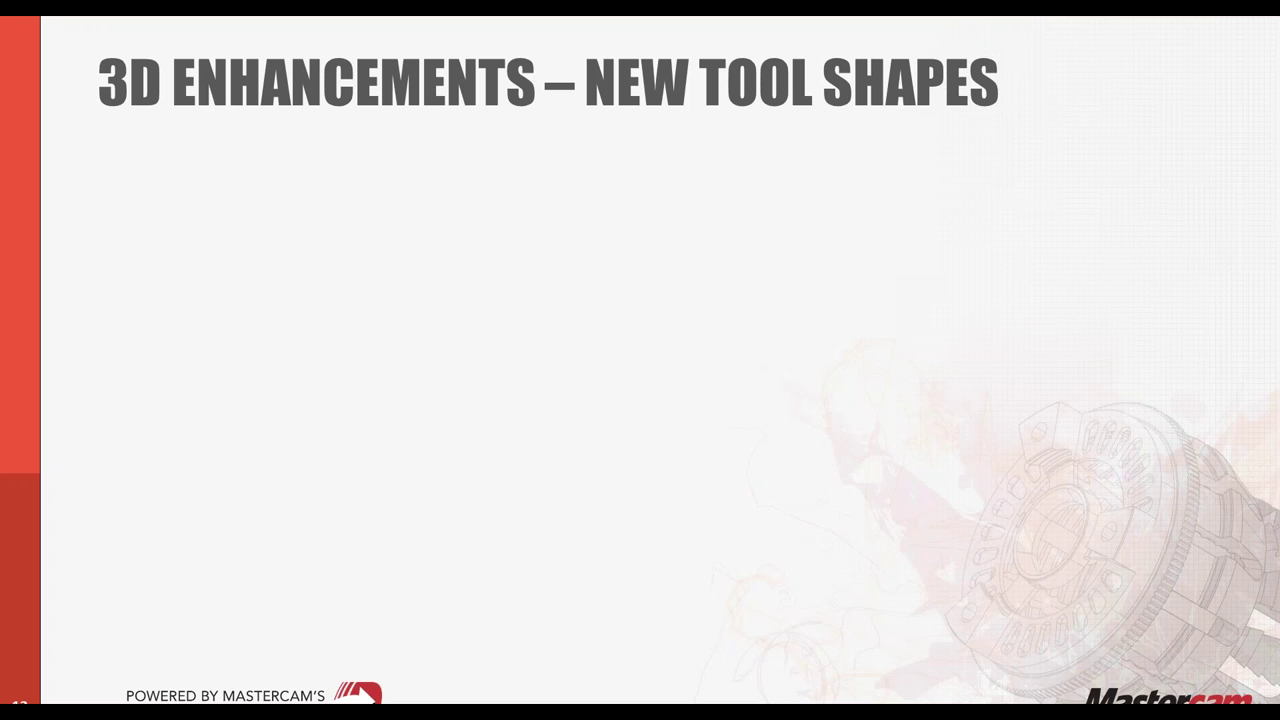
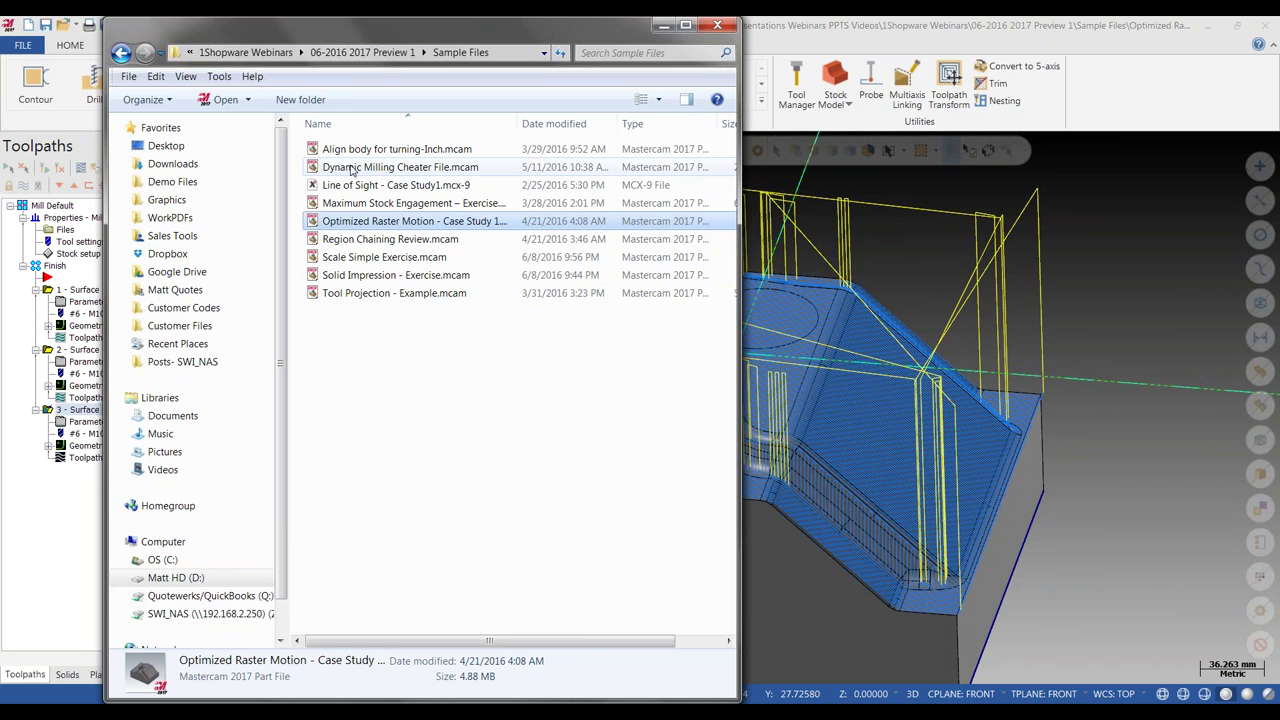
# Open Region Chaining Review.mcam from Sample Files in Mastercam without saving the raster file, accepting the switch to English units.
pyautogui.click(393, 239)
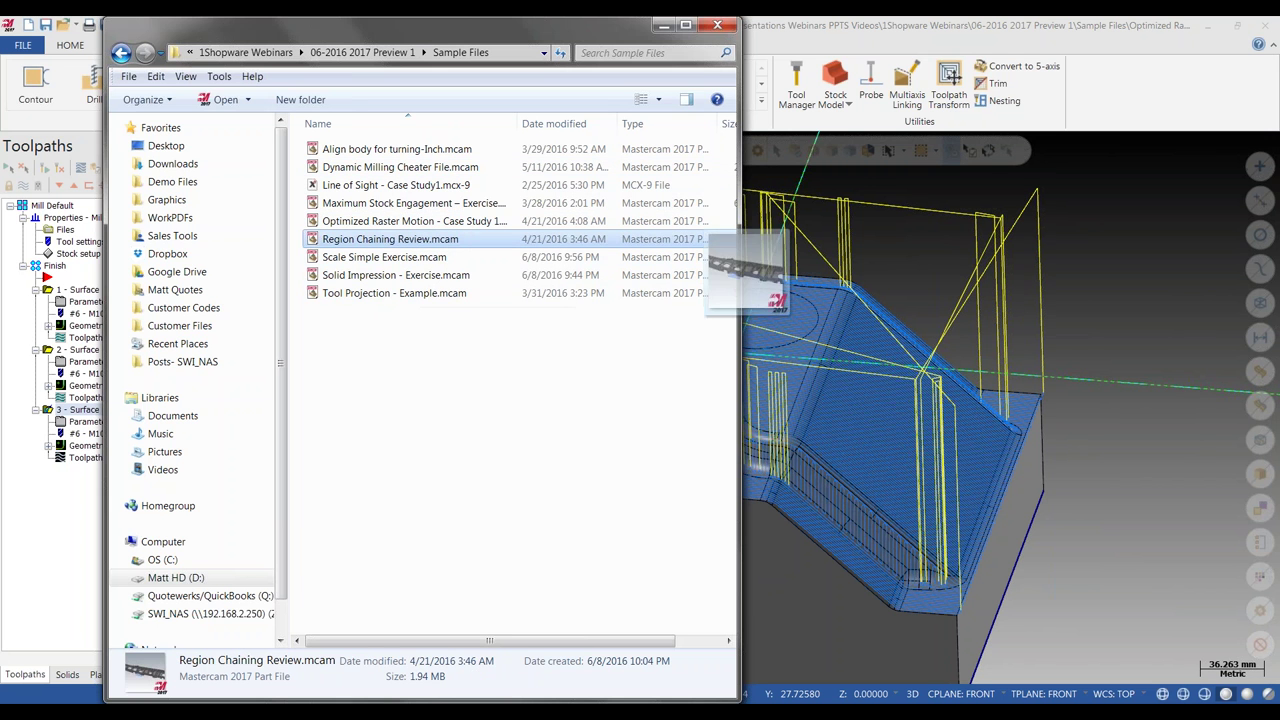
pyautogui.click(665, 25)
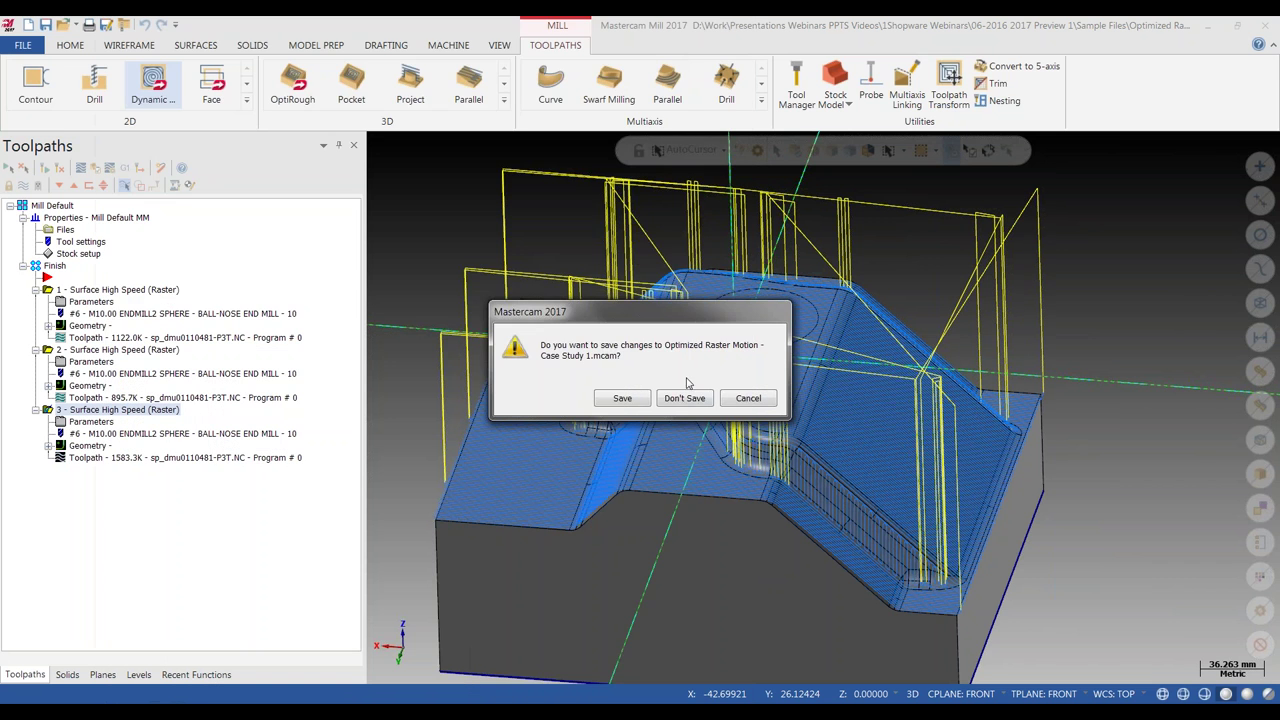
pyautogui.click(684, 398)
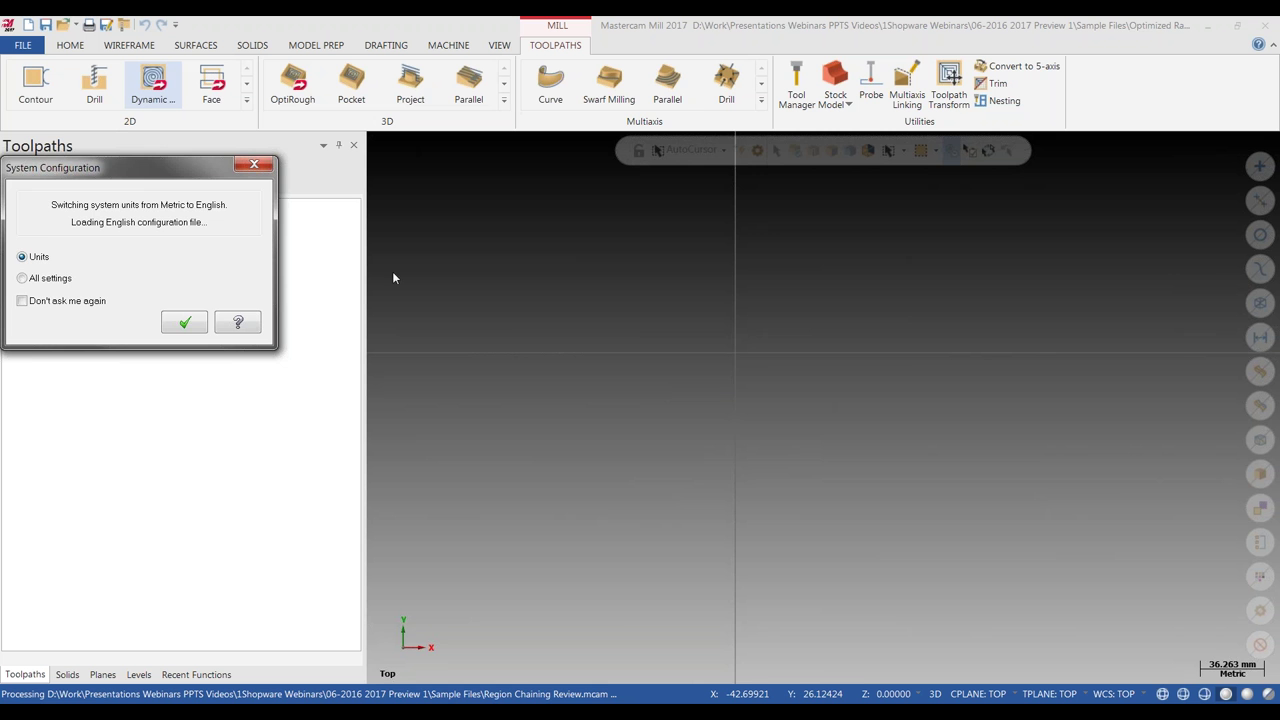
pyautogui.click(192, 318)
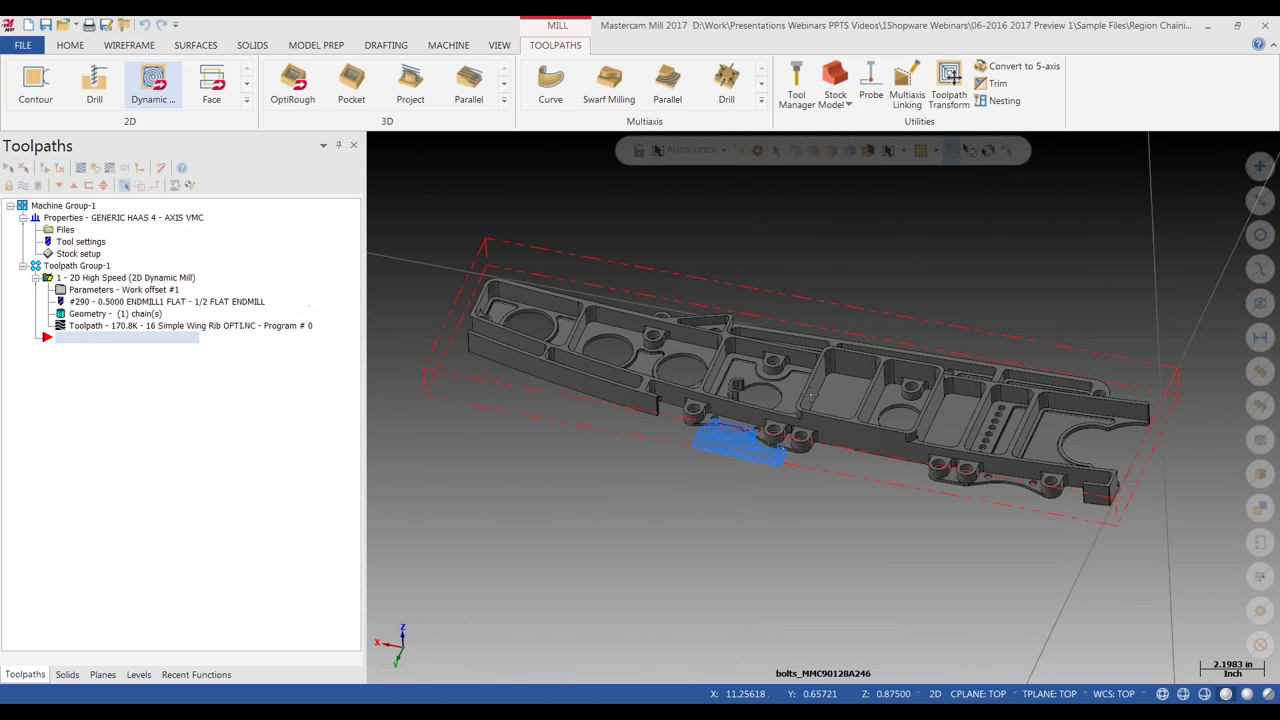
# Verify the wing rib's 2D Dynamic Mill operation in Mastercam Simulator.
pyautogui.scroll(2, 760, 400)
pyautogui.scroll(3, 760, 400)
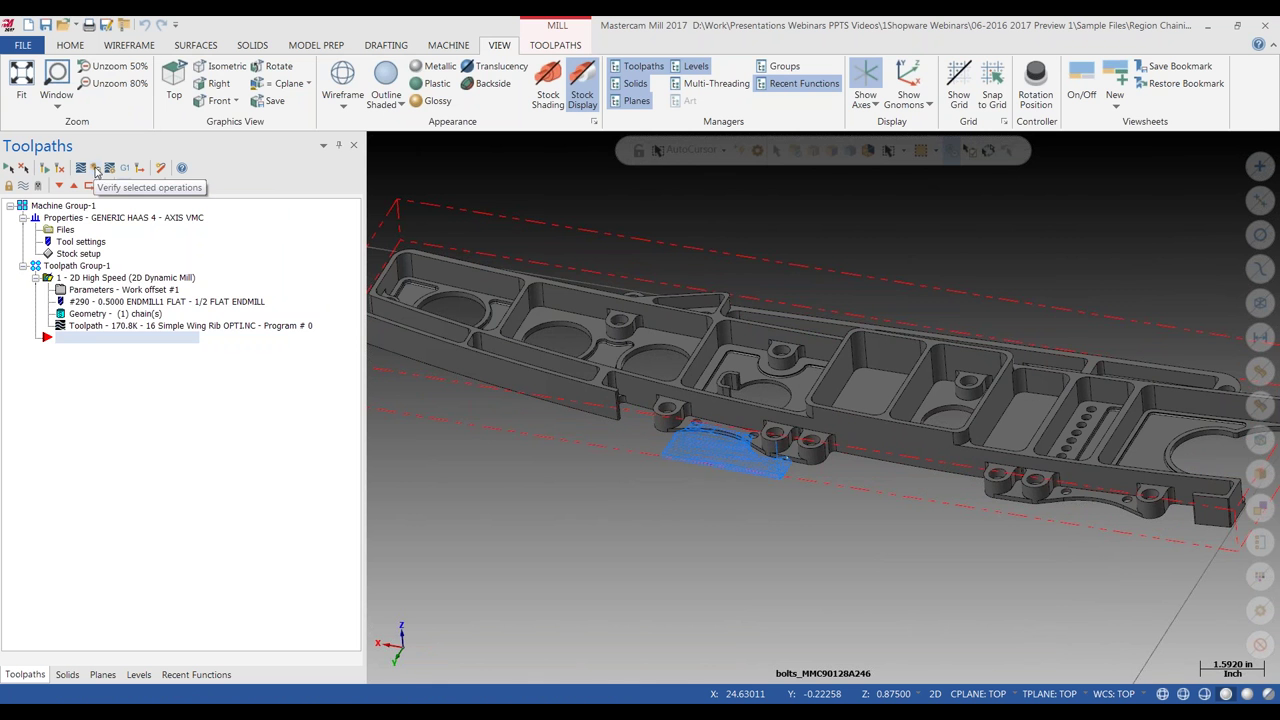
pyautogui.click(98, 170)
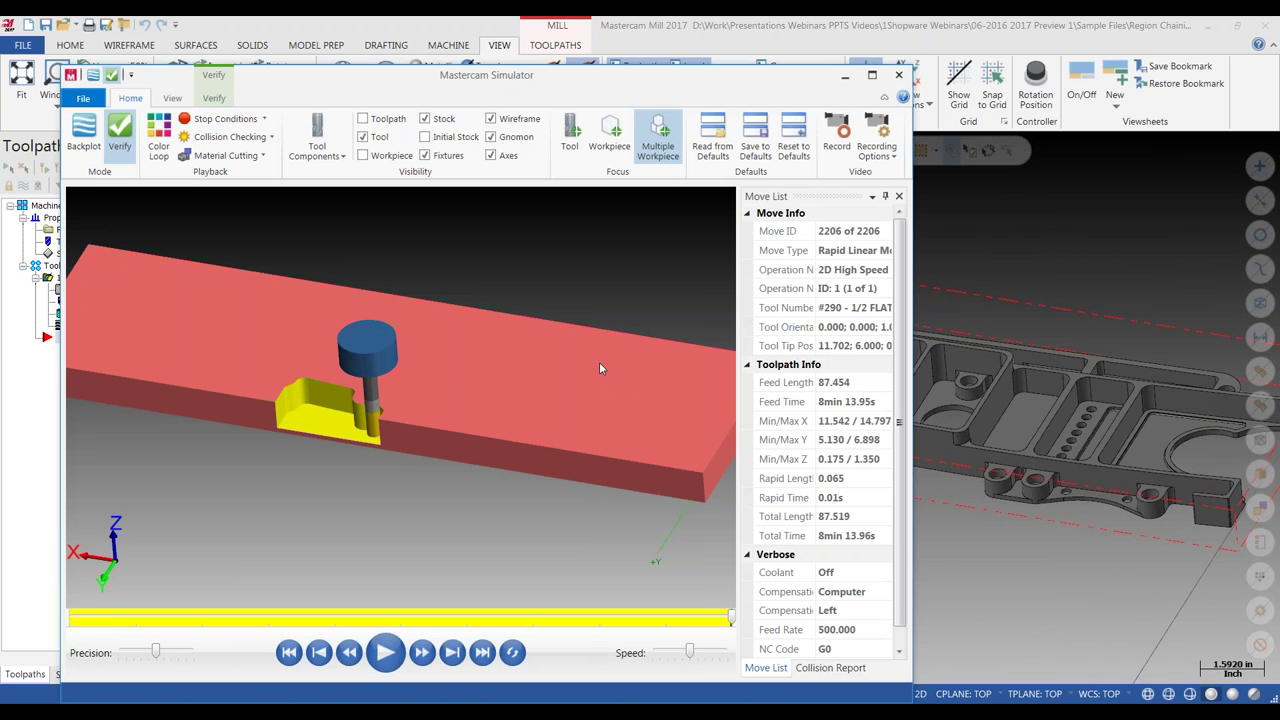
# Review the simulator's general options, including Enable Auto Start, and close them without changes.
pyautogui.click(83, 98)
pyautogui.click(124, 202)
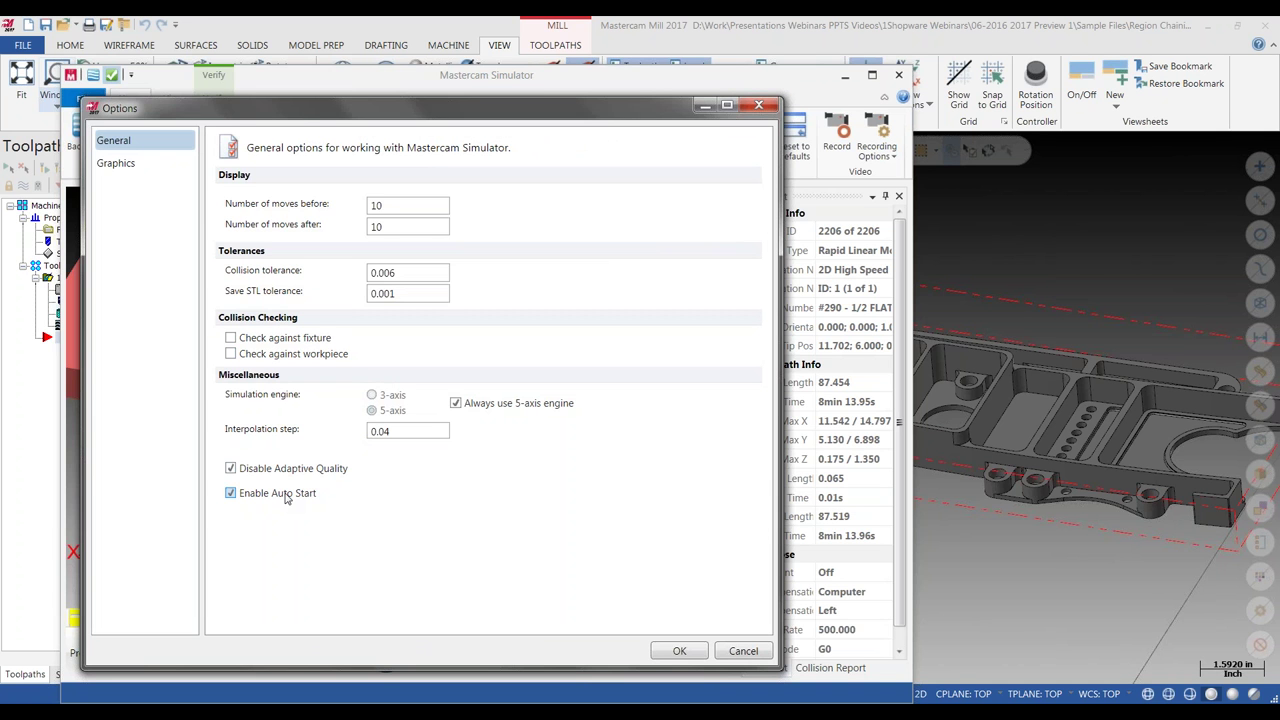
pyautogui.click(758, 108)
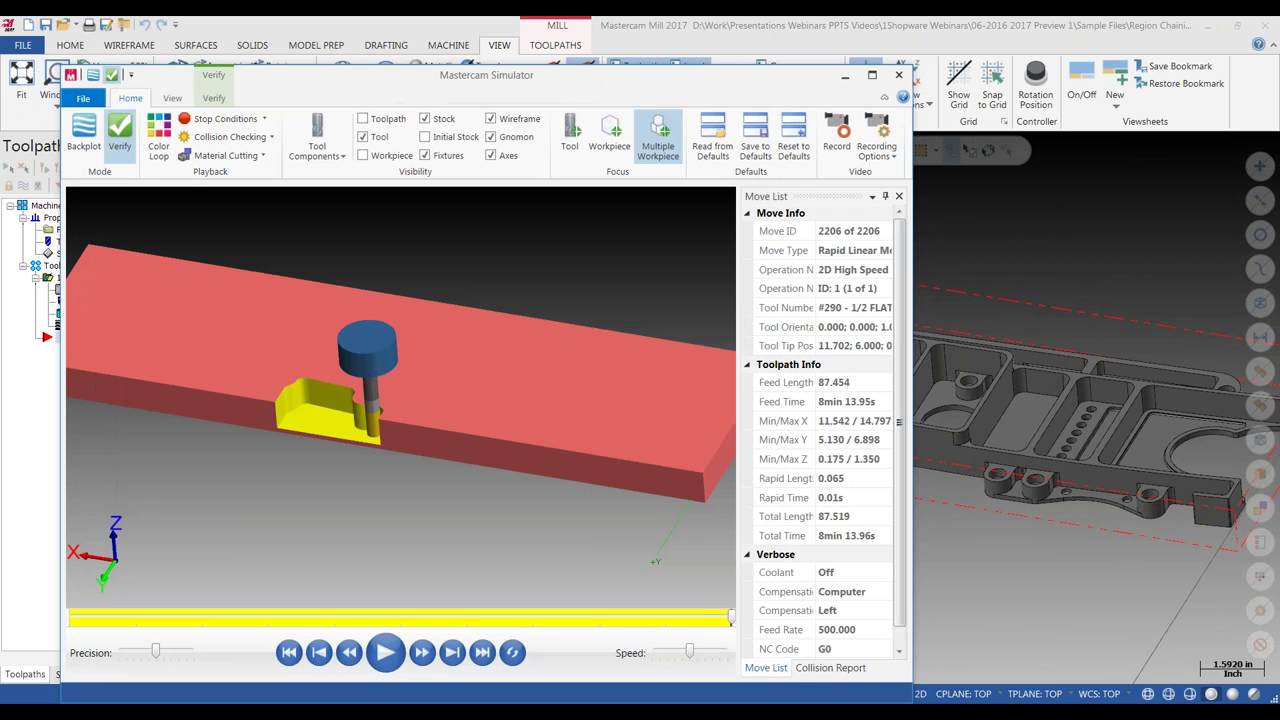
# Maximize Mastercam Simulator, examine the machined stock, and show the video recording options for quality, area and audio.
pyautogui.click(872, 75)
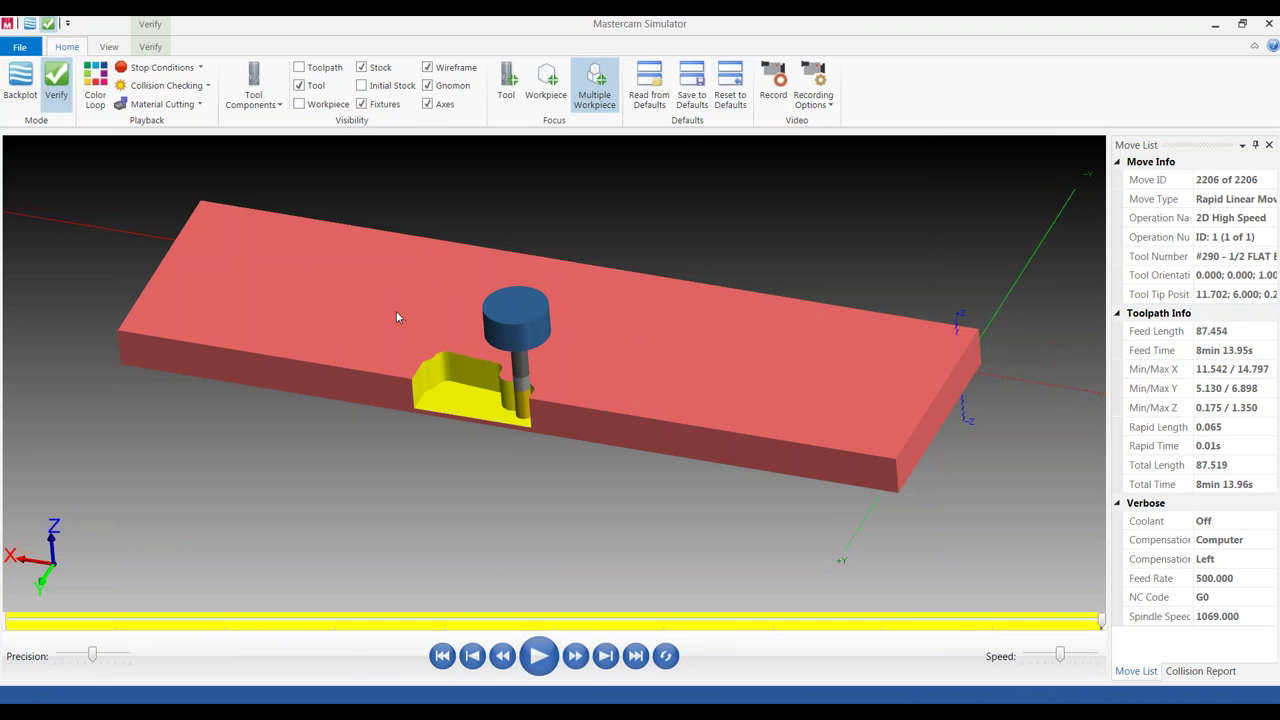
pyautogui.moveTo(537, 583); pyautogui.dragTo(600, 585, button='middle')
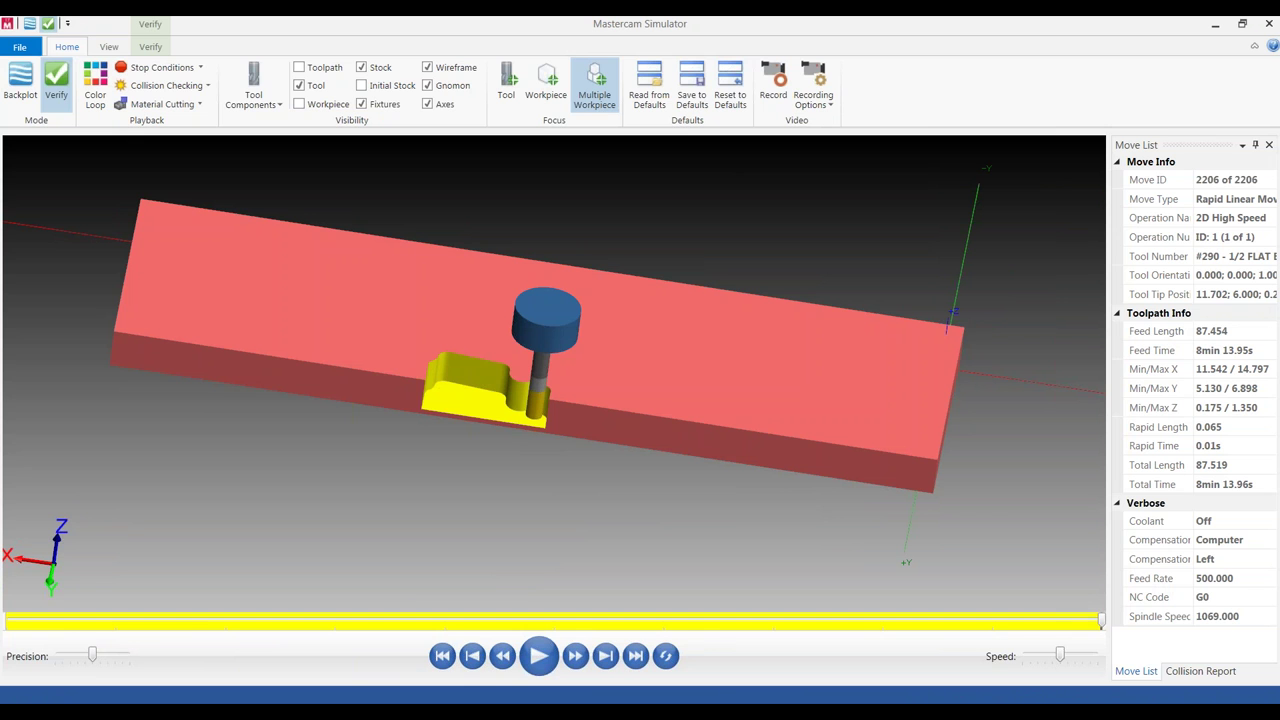
pyautogui.click(816, 106)
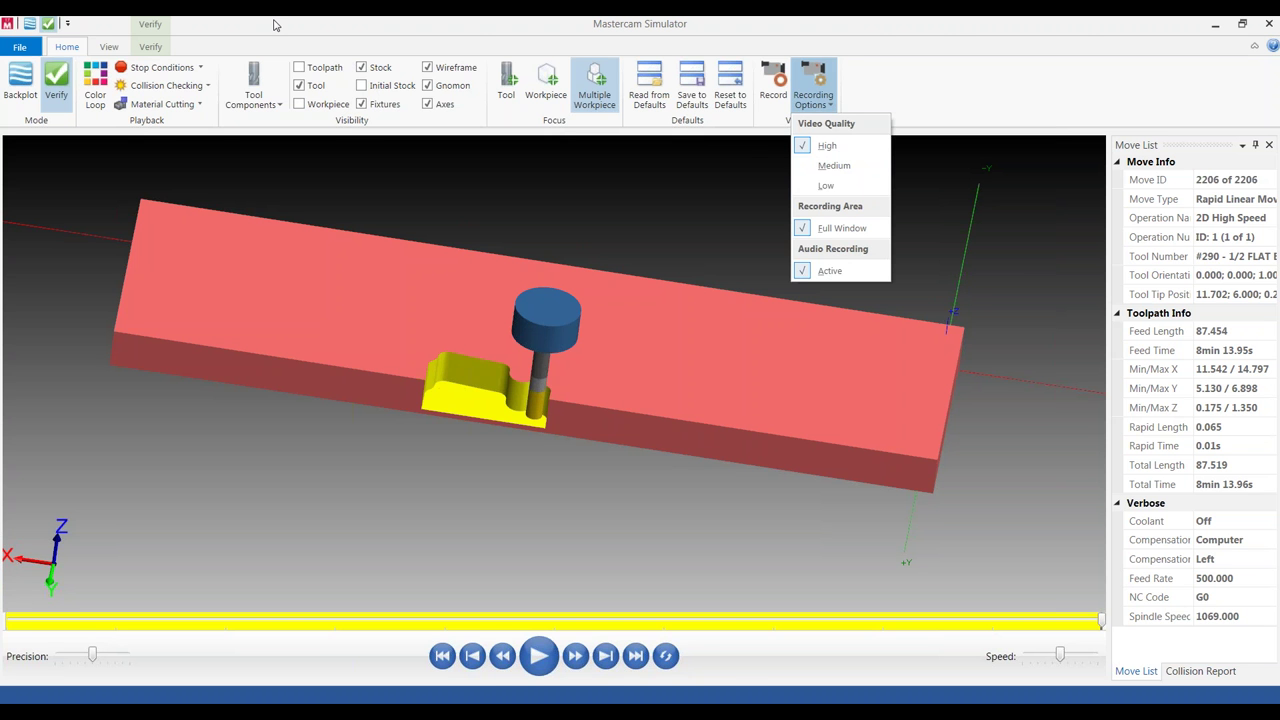
pyautogui.click(868, 26)
pyautogui.click(1242, 23)
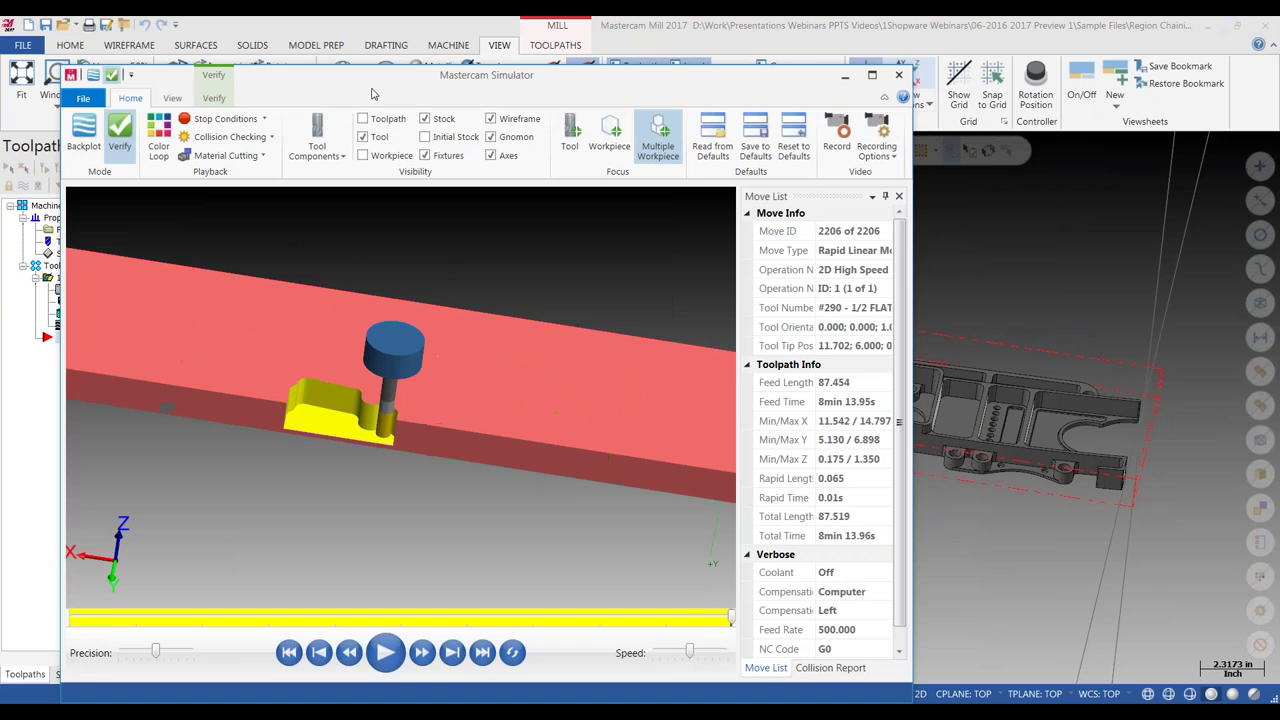
pyautogui.moveTo(417, 76); pyautogui.dragTo(723, 85)
pyautogui.click(724, 78)
pyautogui.moveTo(1078, 66); pyautogui.dragTo(866, 77)
pyautogui.doubleClick(866, 72)
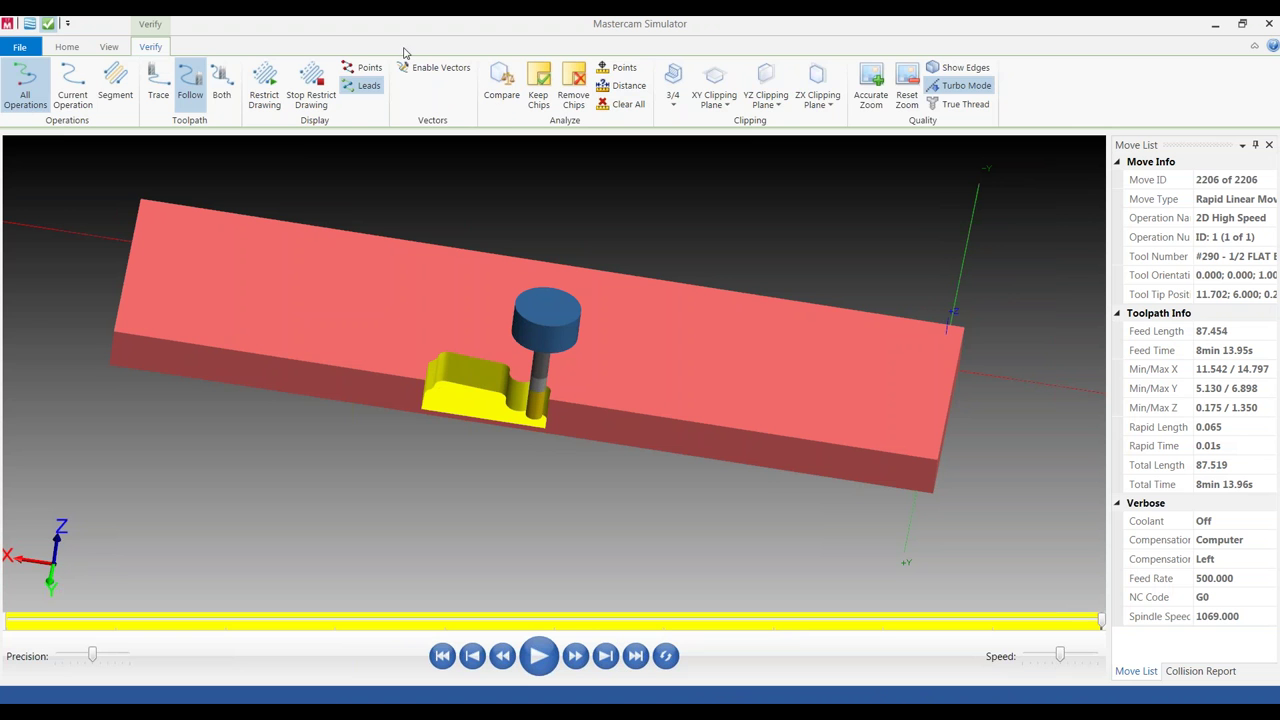
# Show the simulator's Sync Views option and tile Mastercam and Mastercam Simulator side by side.
pyautogui.click(108, 47)
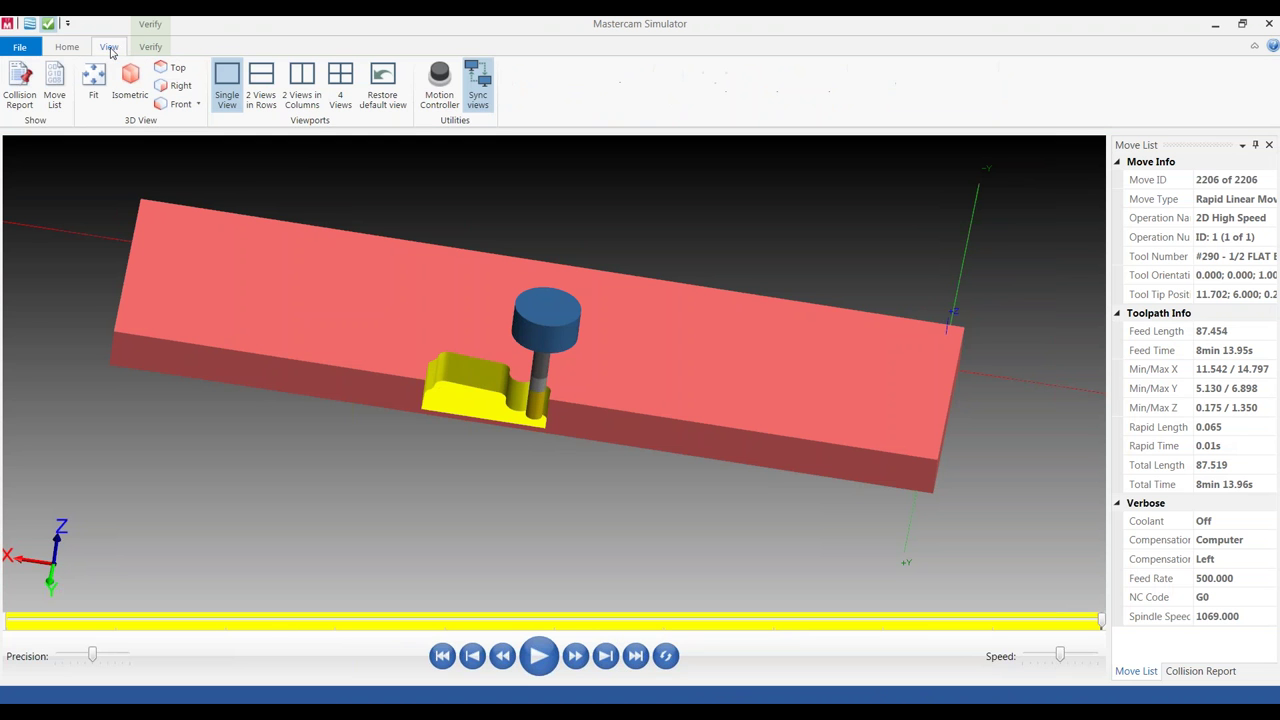
pyautogui.click(479, 85)
pyautogui.moveTo(424, 31); pyautogui.dragTo(1000, 95)
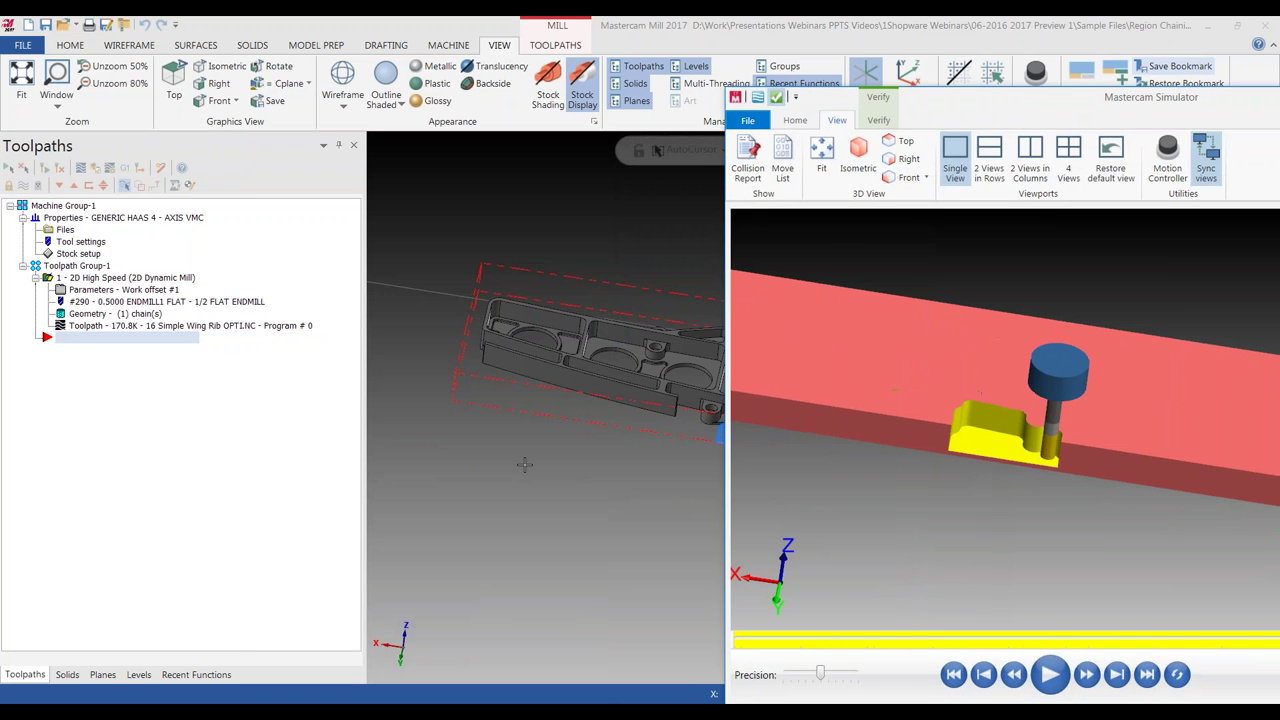
pyautogui.click(463, 512)
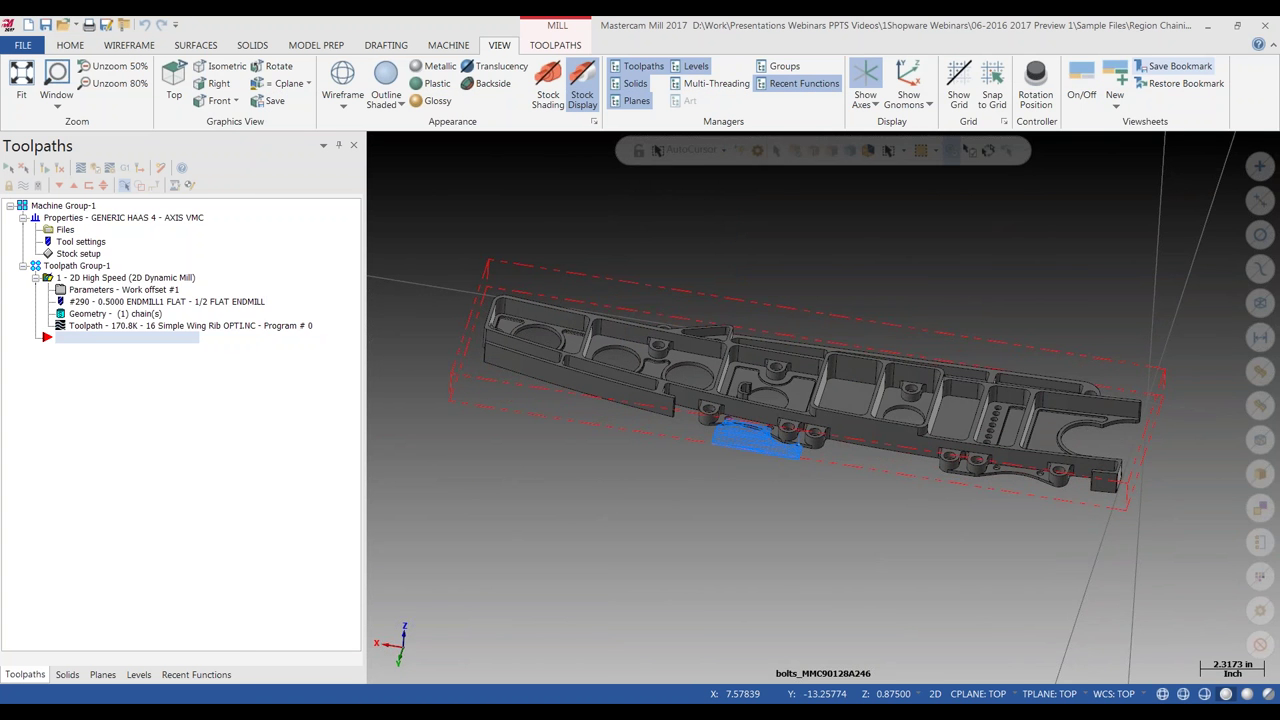
pyautogui.press('super+Left')
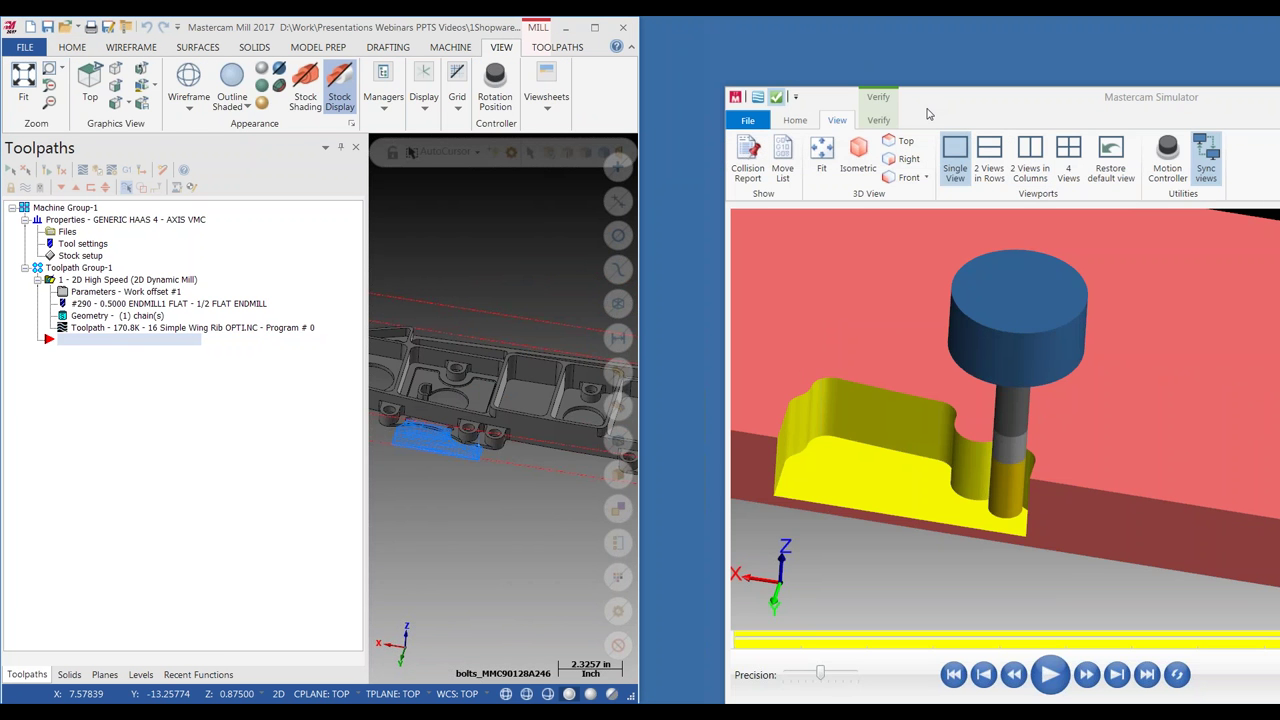
pyautogui.click(928, 114)
pyautogui.press('super+Right')
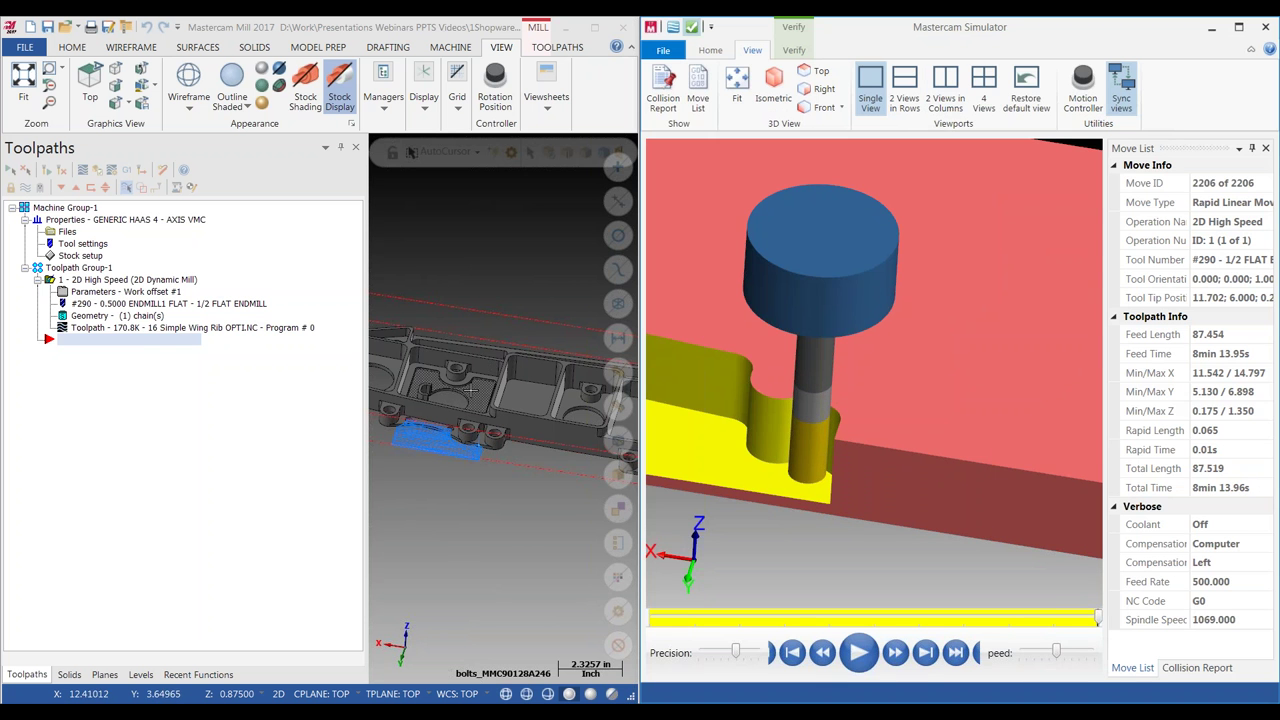
# Orbit and zoom the wing rib in both windows to examine view synchronization, and start Analyze Toolpath.
pyautogui.scroll(-2, 492, 355)
pyautogui.moveTo(482, 338); pyautogui.dragTo(508, 377, button='middle')
pyautogui.moveTo(812, 378); pyautogui.dragTo(860, 371, button='middle')
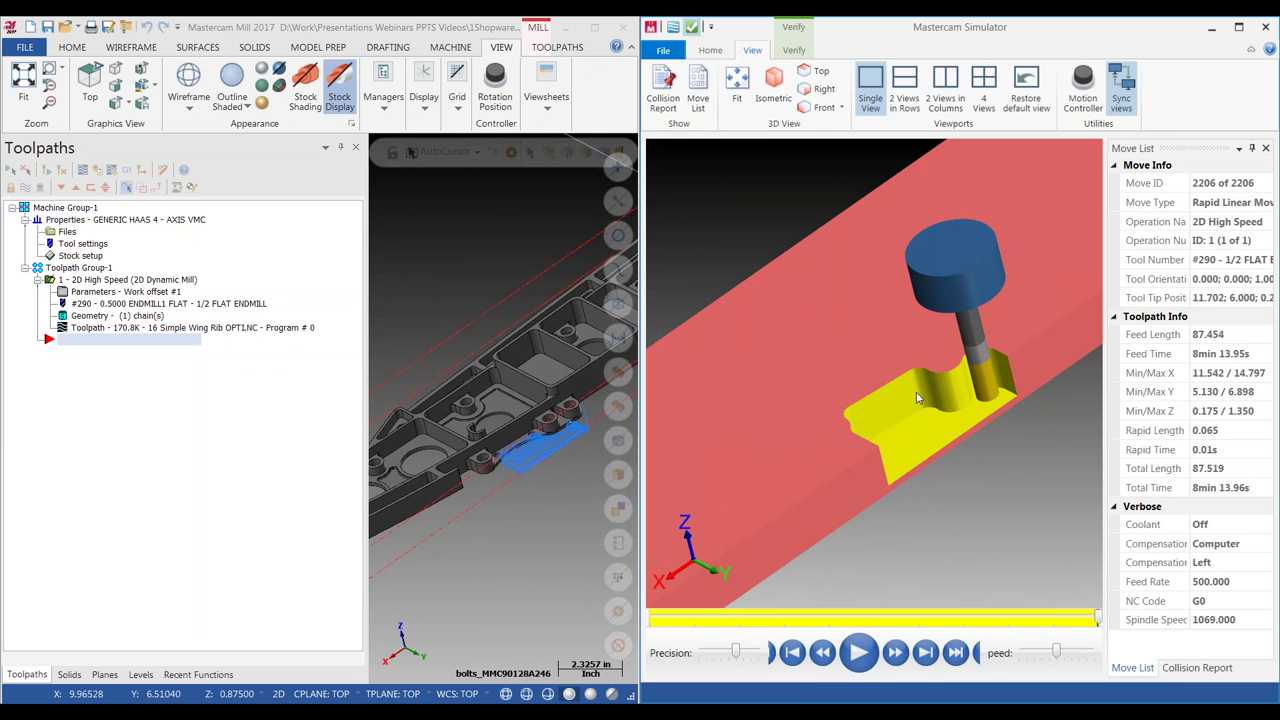
pyautogui.scroll(3, 527, 422)
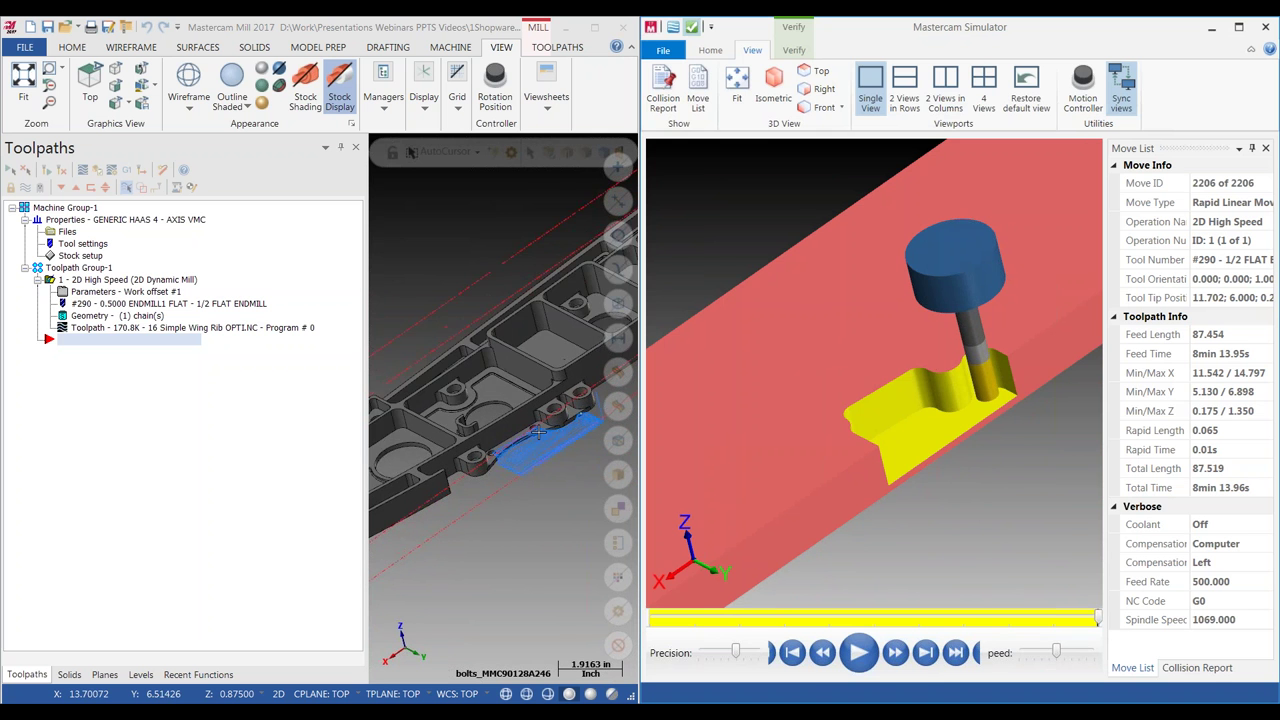
pyautogui.scroll(10, 527, 422)
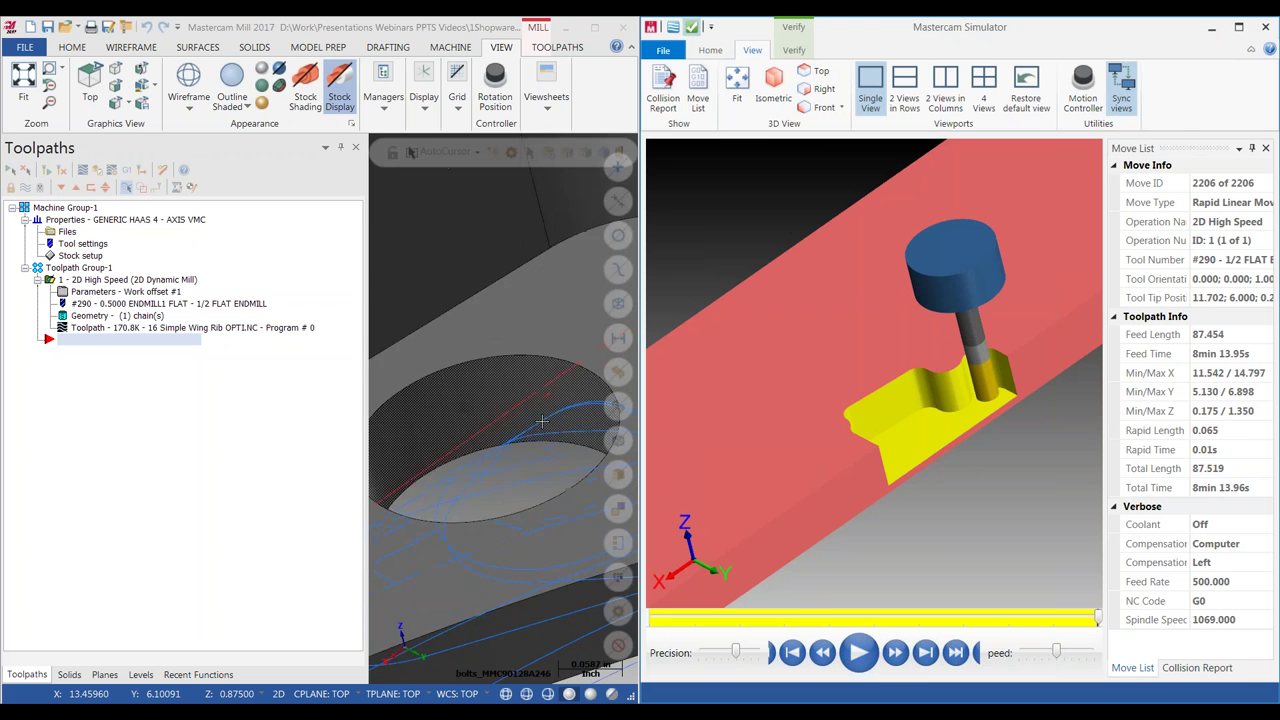
pyautogui.scroll(-3, 541, 422)
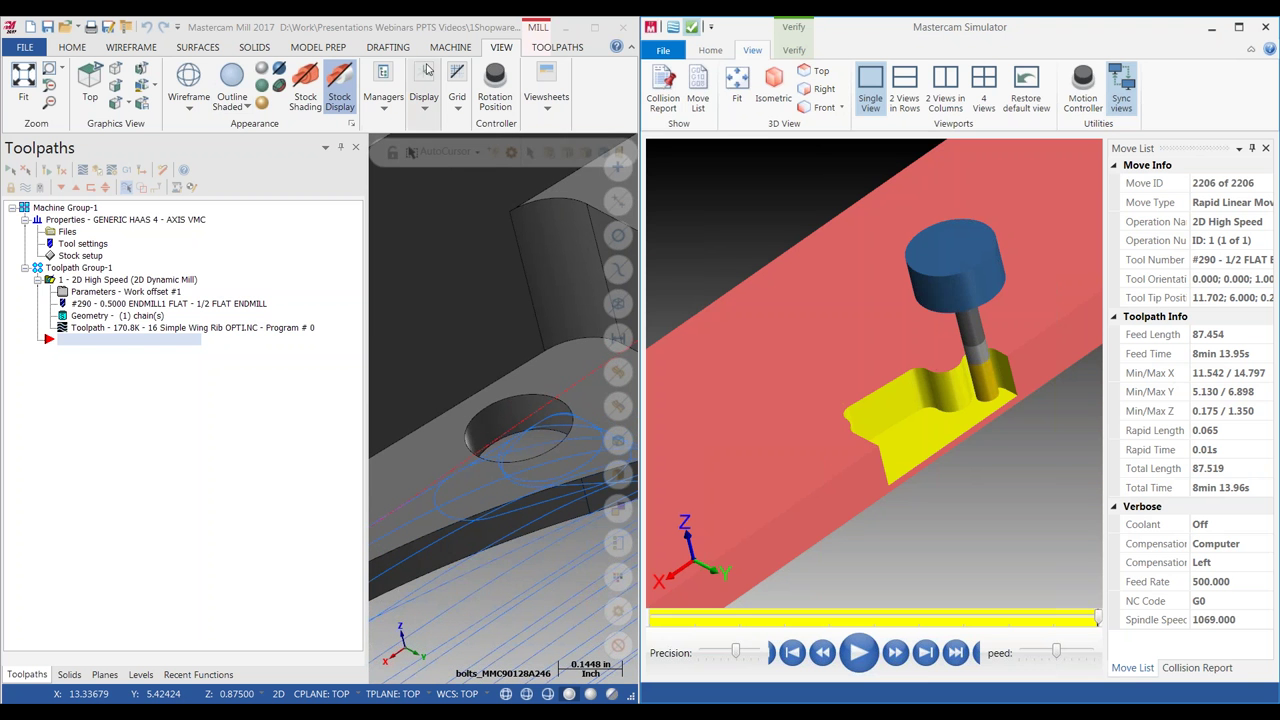
pyautogui.click(73, 47)
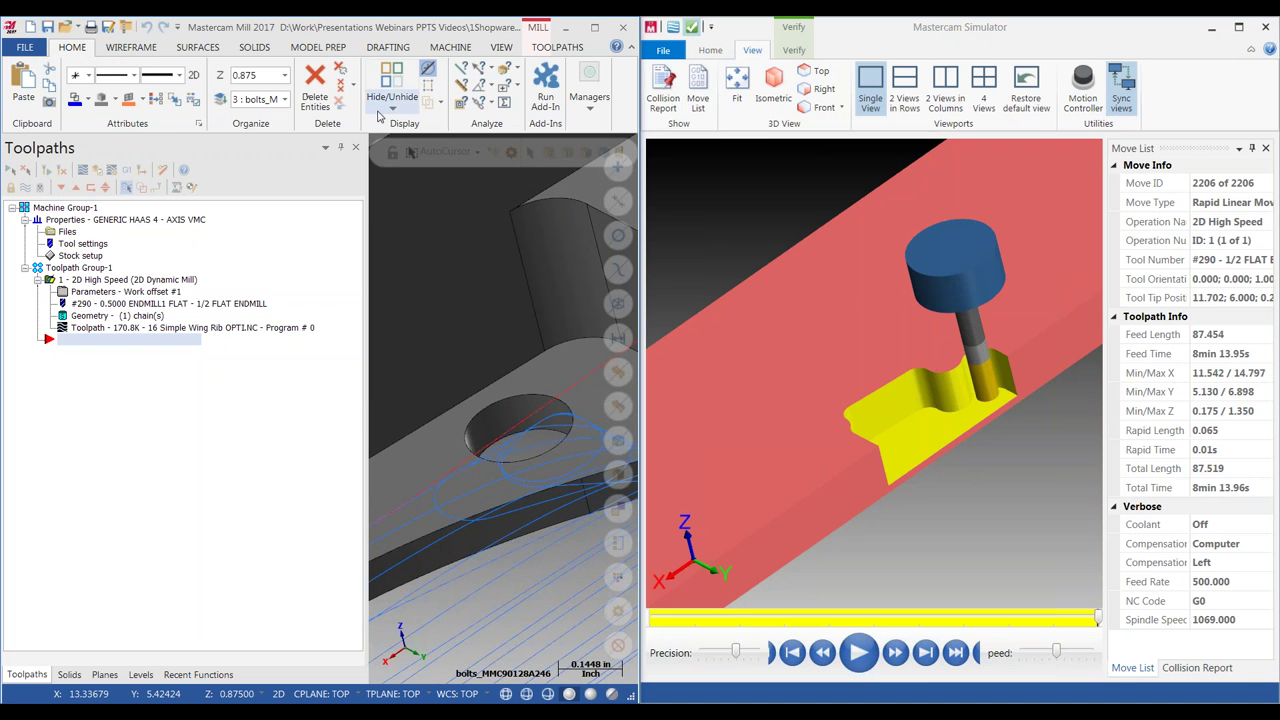
pyautogui.click(463, 104)
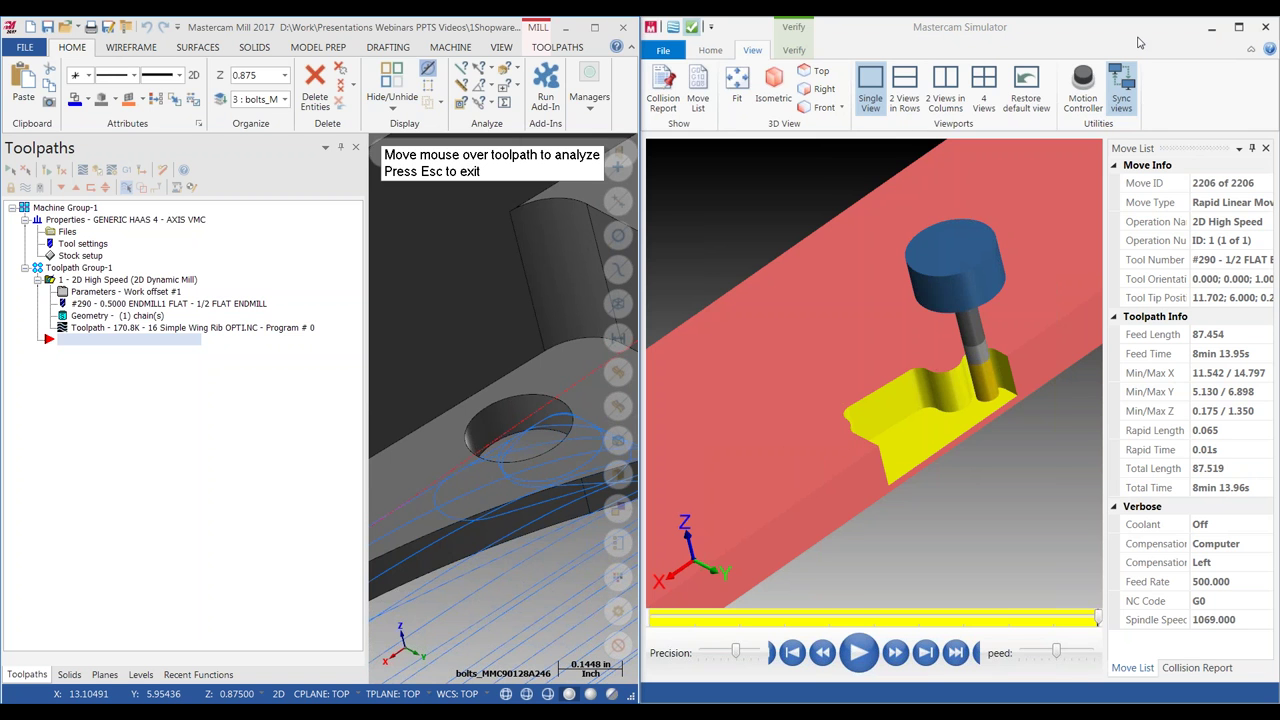
# Close Mastercam Simulator and maximize the Mastercam window to show the whole wing rib.
pyautogui.moveTo(1140, 32); pyautogui.dragTo(1010, 57)
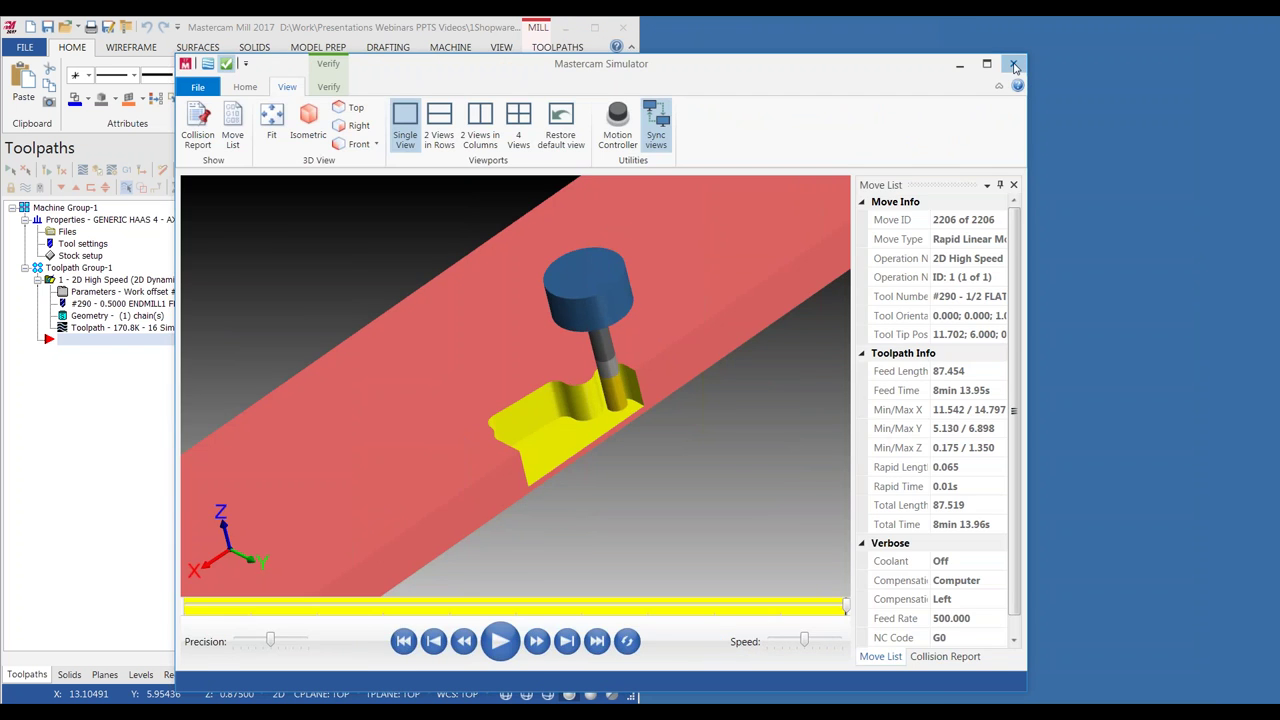
pyautogui.hotkey('alt', 'F4')
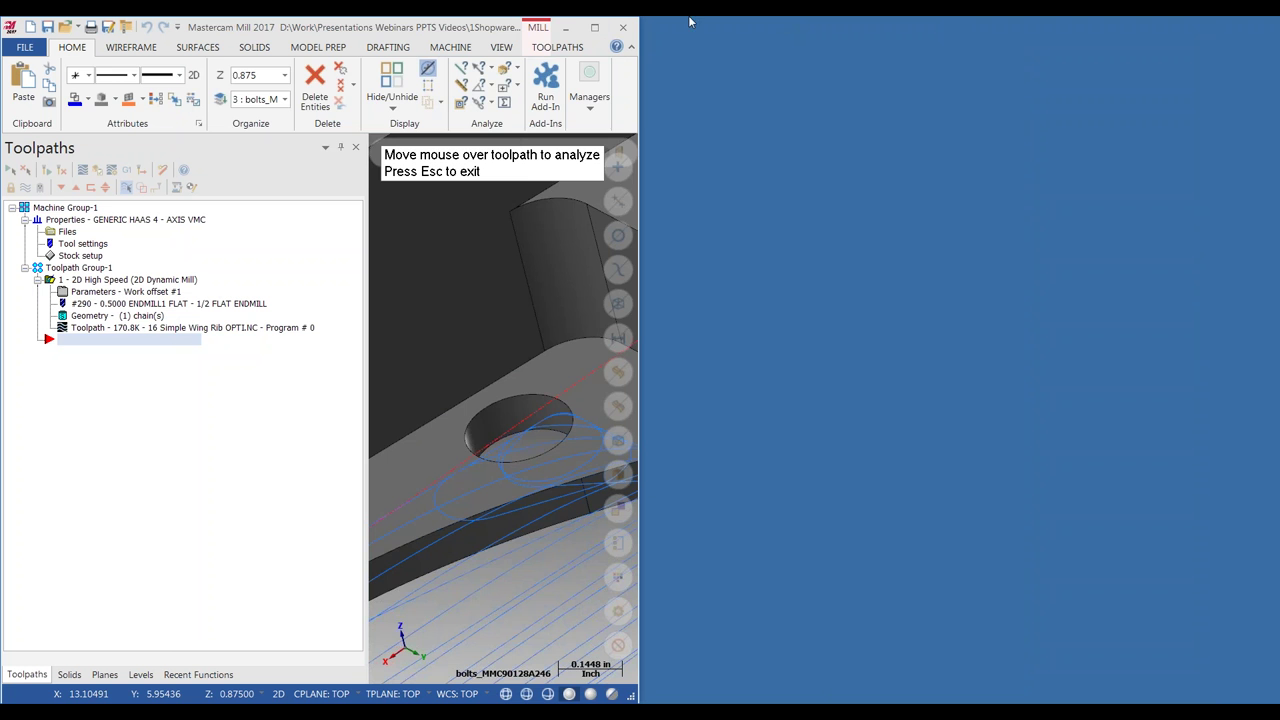
pyautogui.click(595, 27)
pyautogui.scroll(-10, 813, 431)
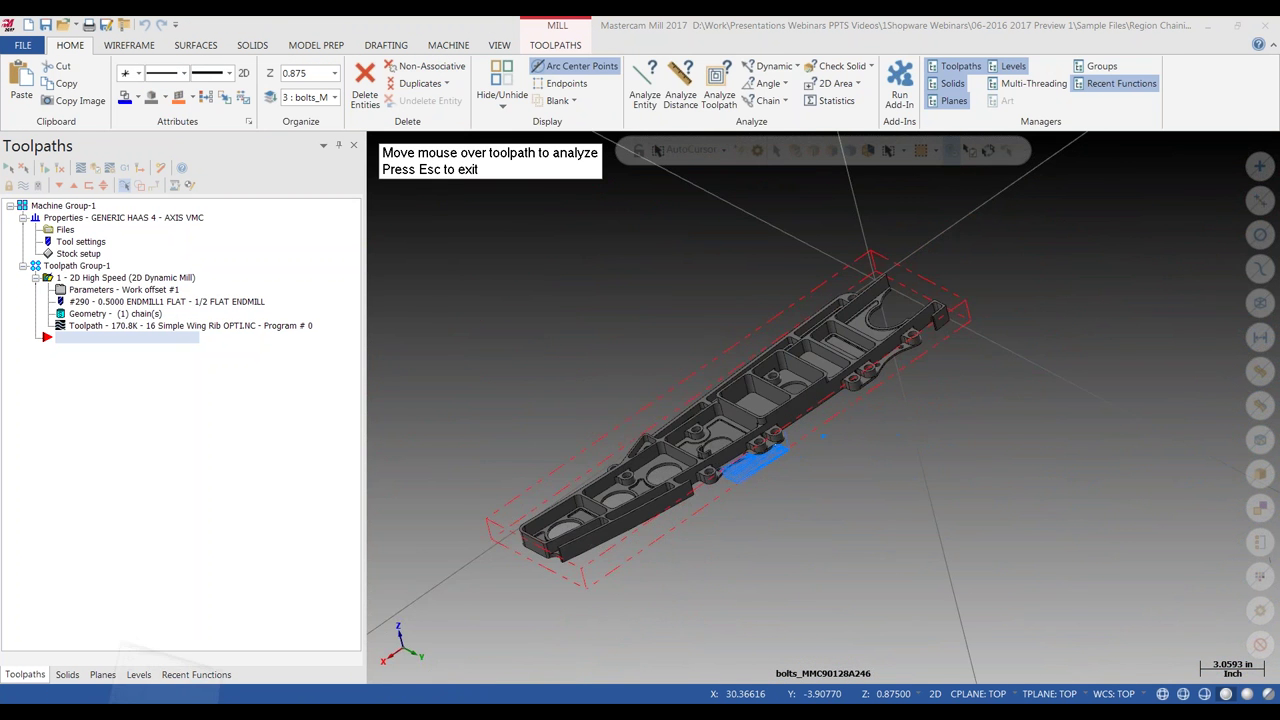
# Open Align body for turning-Inch.mcam from Sample Files and inspect the oil pump actuator from several angles.
pyautogui.hotkey('ctrl', 'o')
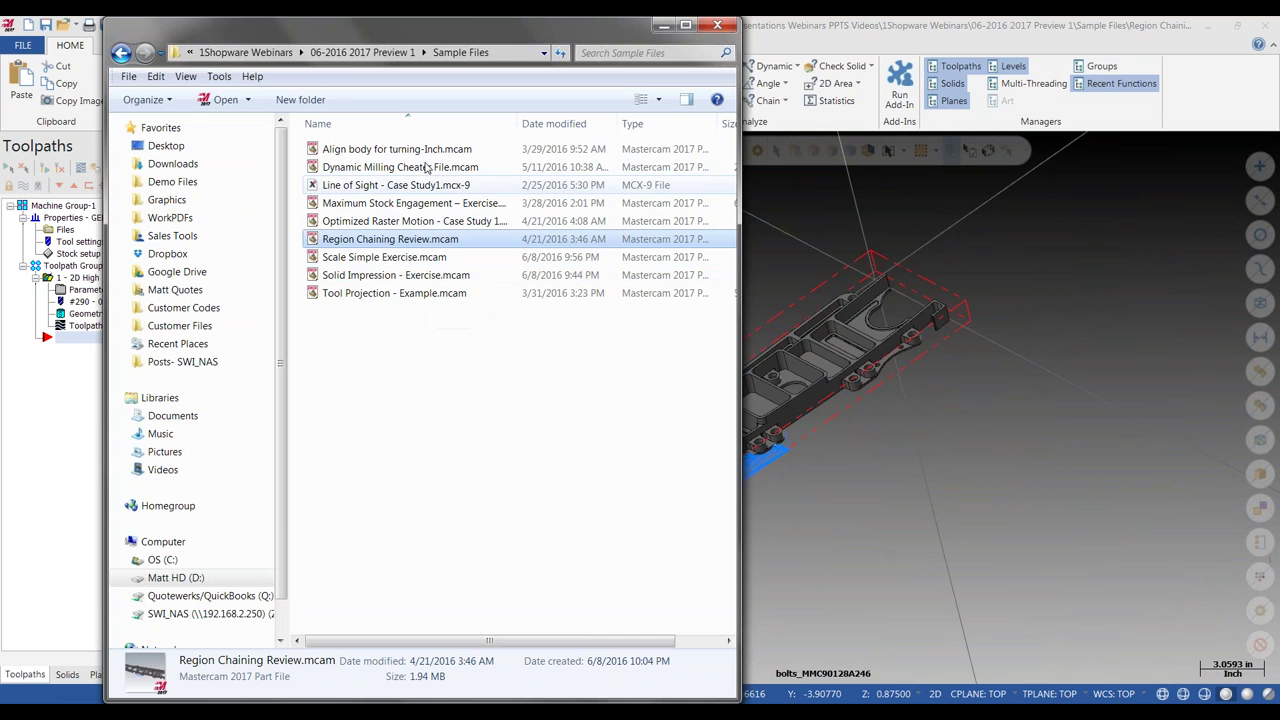
pyautogui.click(395, 149)
pyautogui.press('Return')
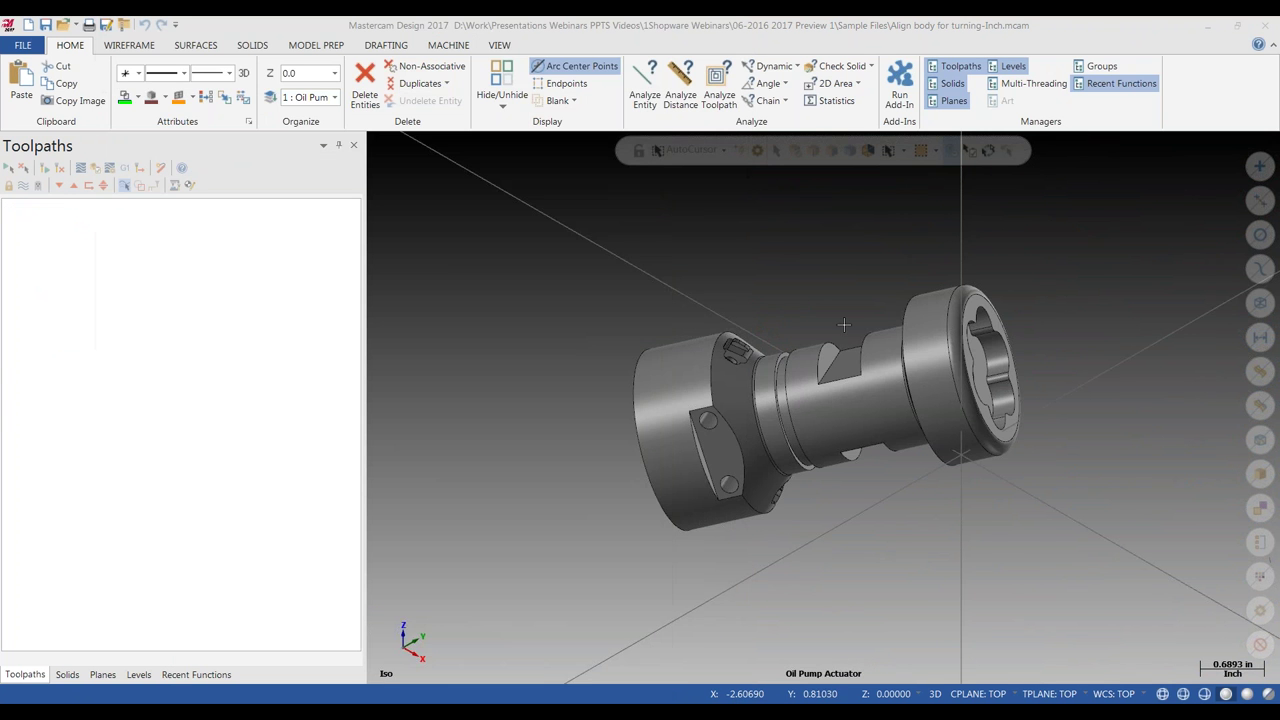
pyautogui.moveTo(843, 326); pyautogui.dragTo(838, 336, button='middle')
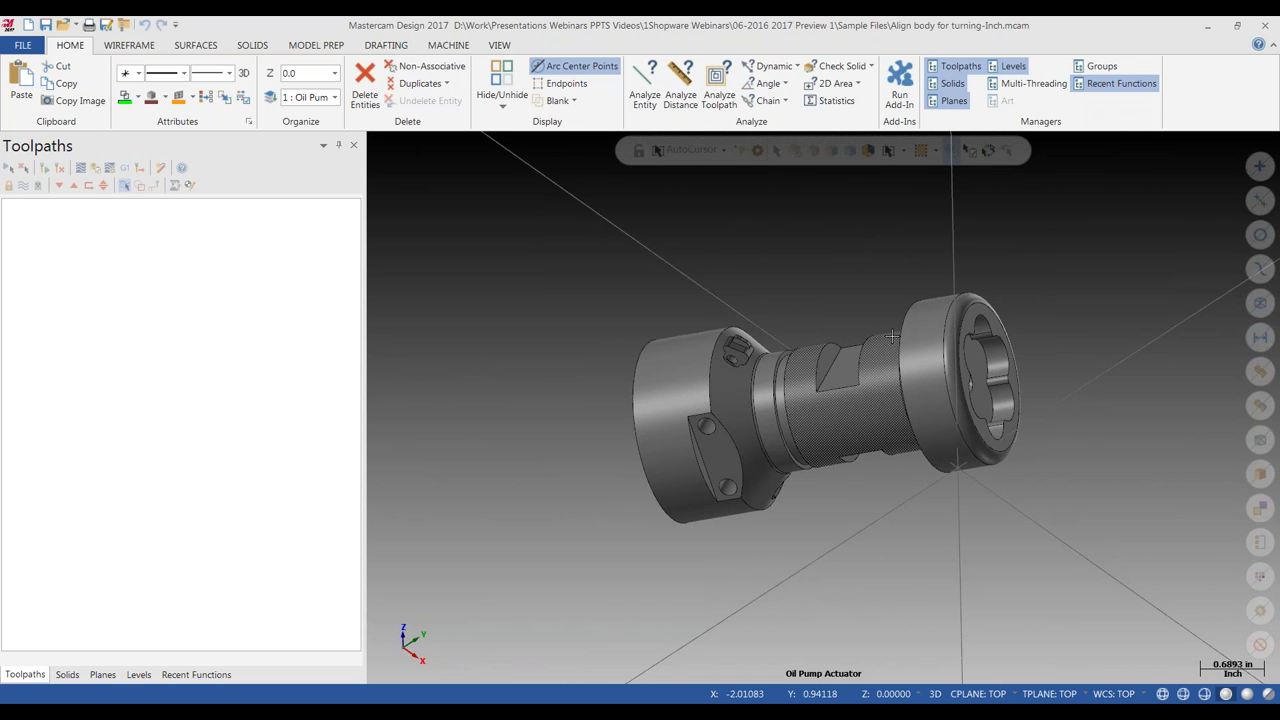
pyautogui.moveTo(855, 335); pyautogui.dragTo(889, 217, button='middle')
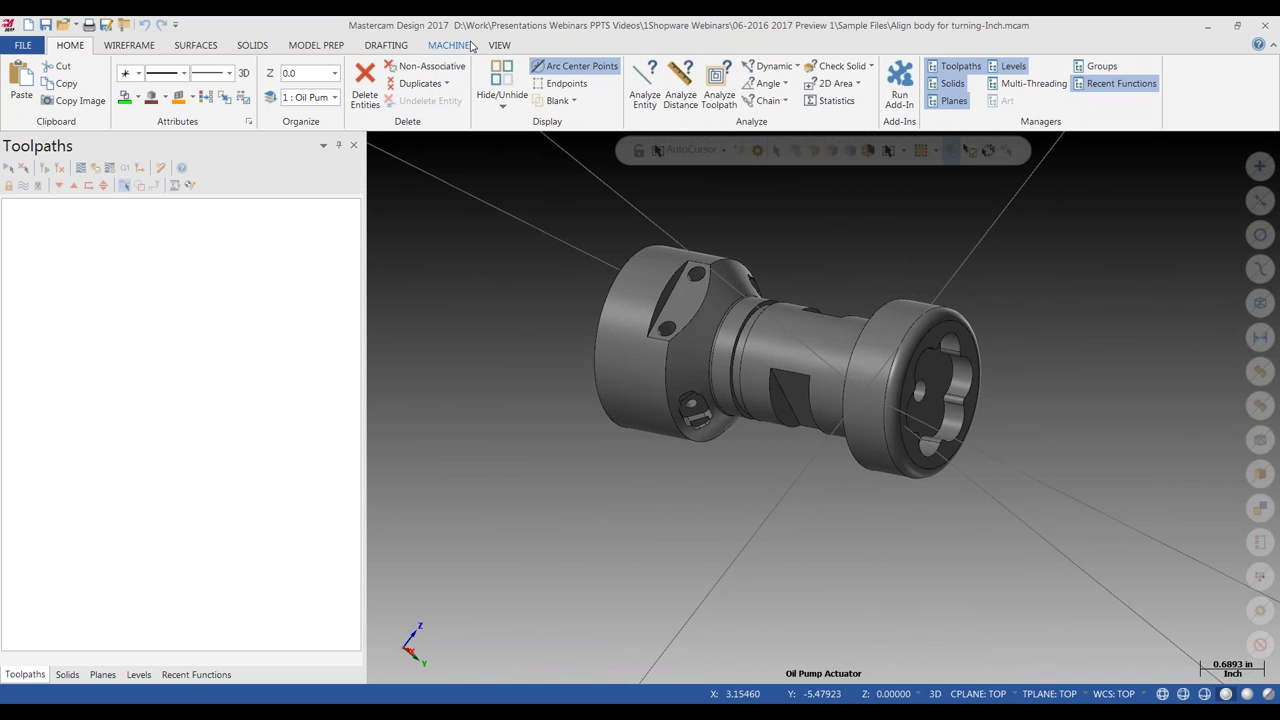
# Add a default lathe machine to the oil pump actuator part.
pyautogui.click(426, 47)
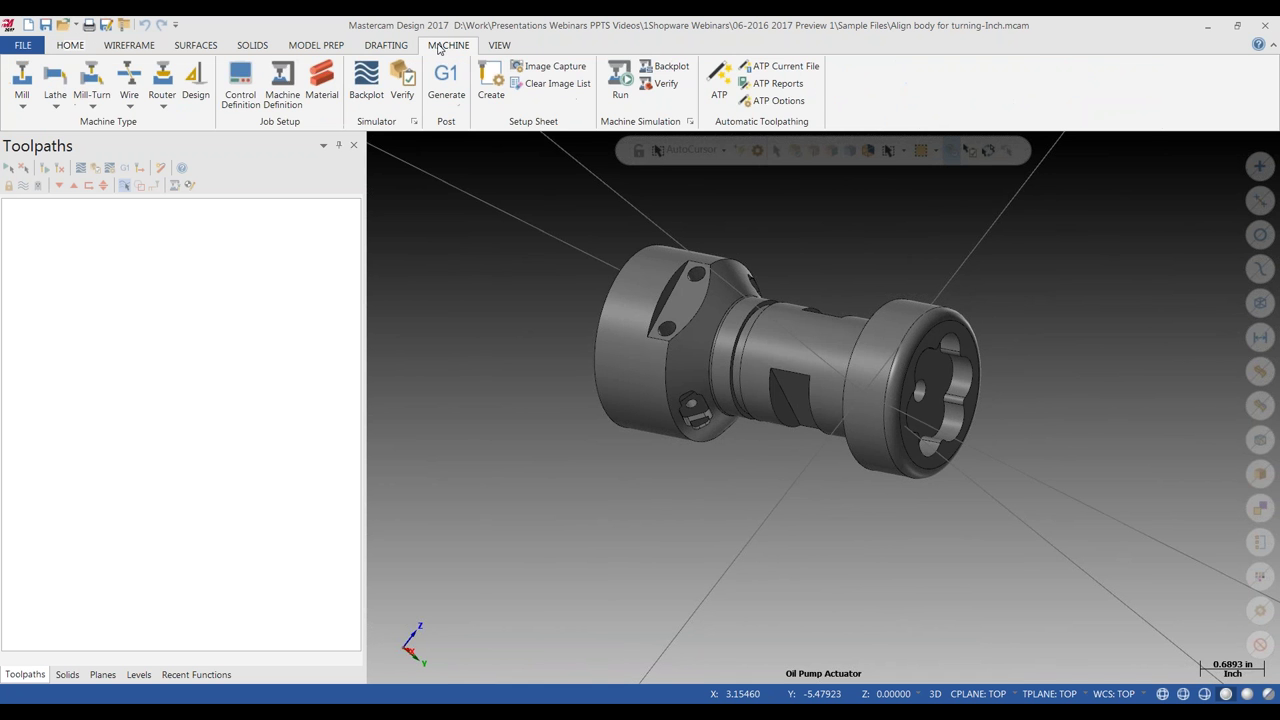
pyautogui.click(55, 92)
pyautogui.click(74, 120)
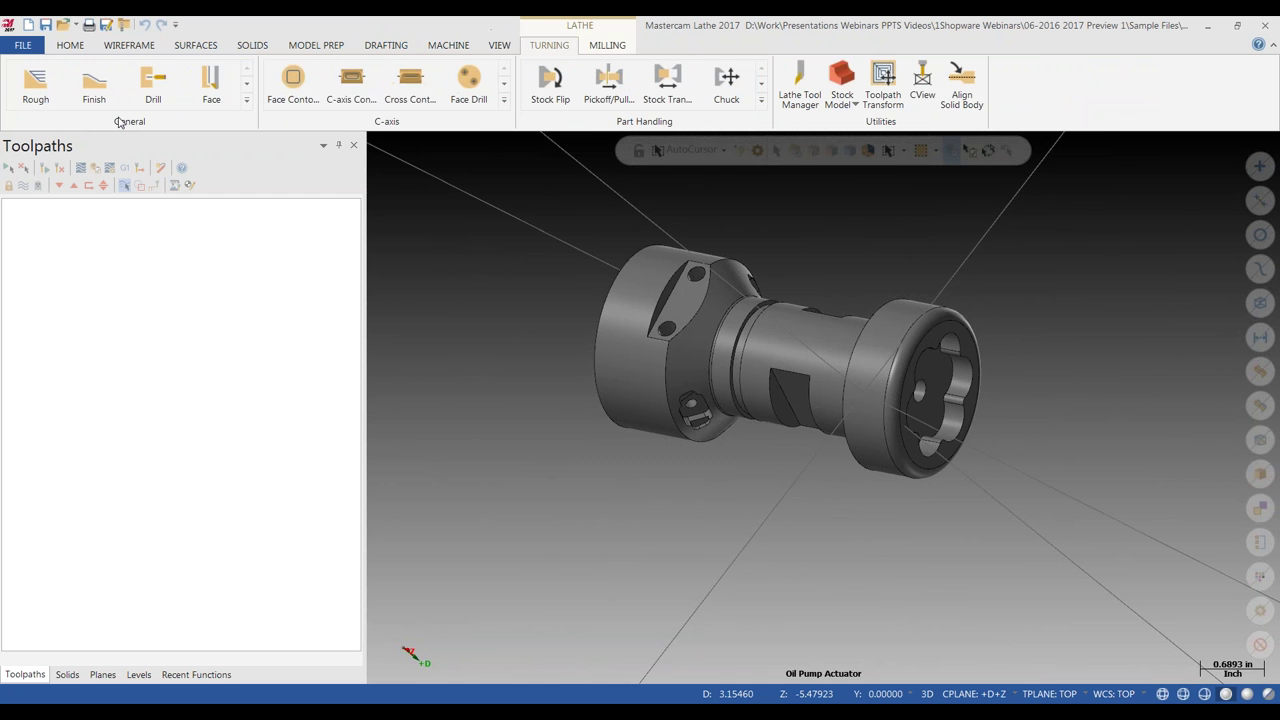
# Start Align Solid Body with the Transform to plane method and the Top plane as the target.
pyautogui.click(962, 88)
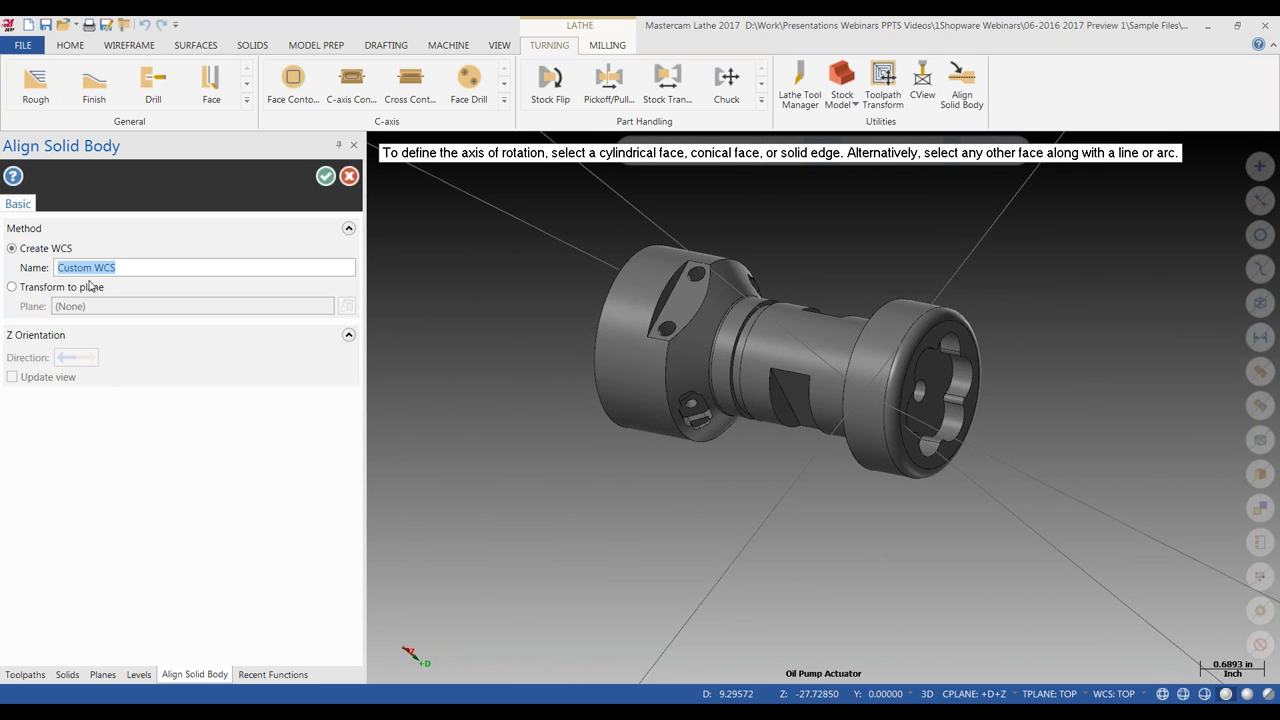
pyautogui.click(11, 288)
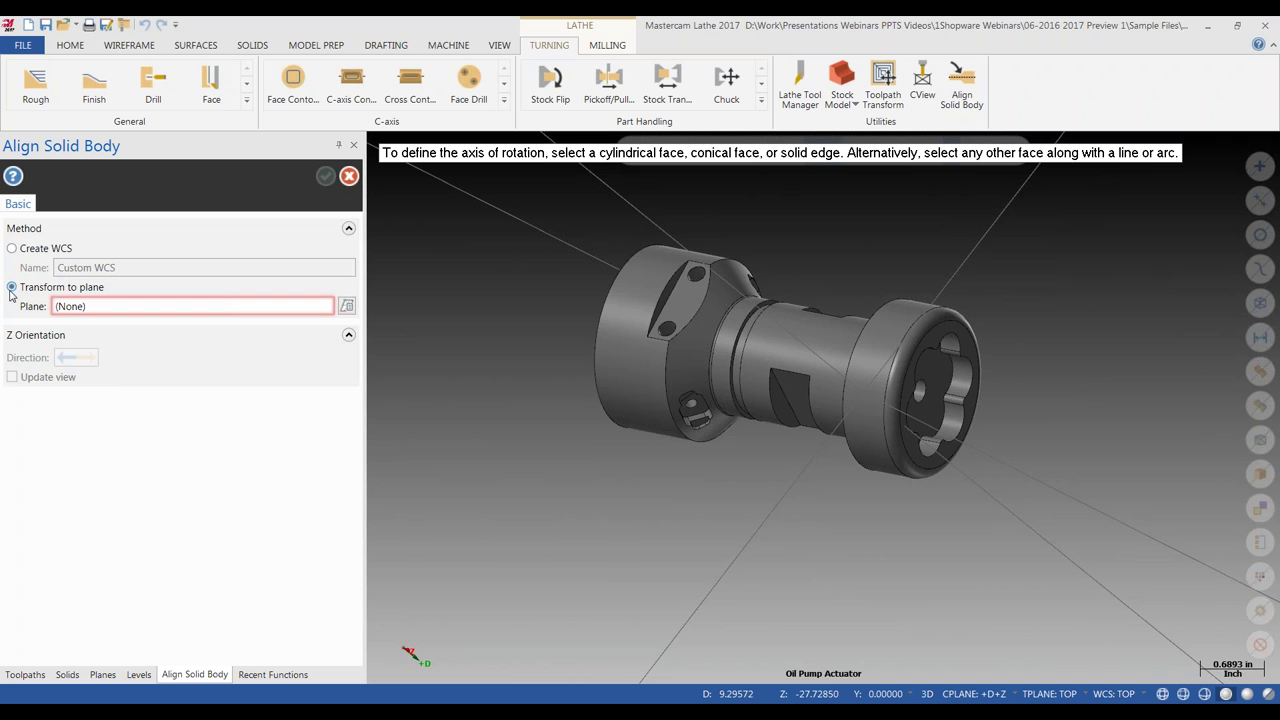
pyautogui.click(346, 305)
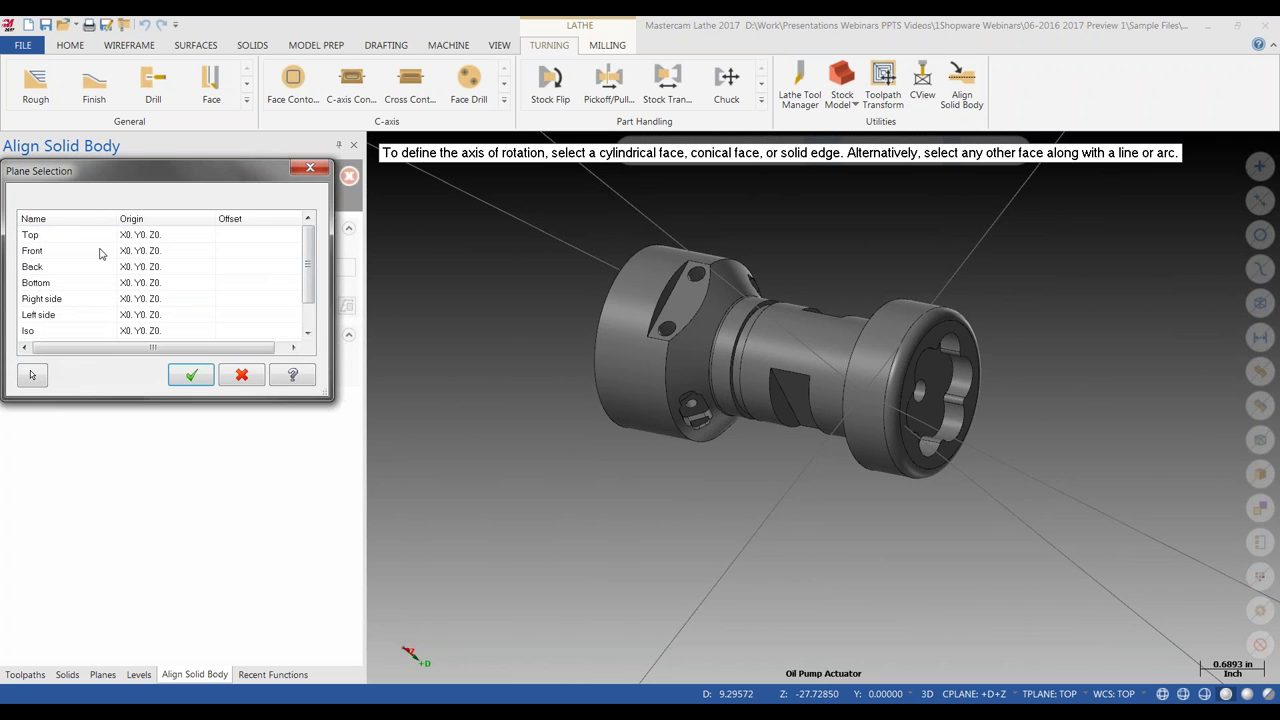
pyautogui.click(100, 236)
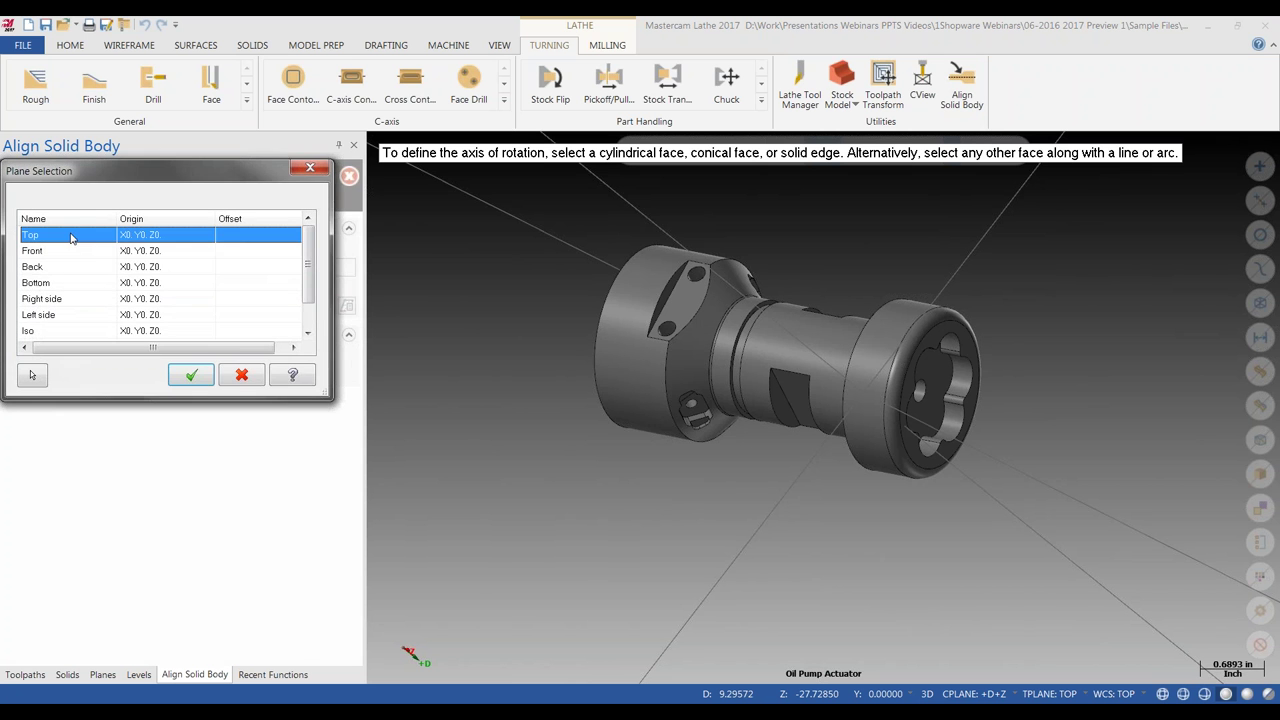
pyautogui.click(190, 378)
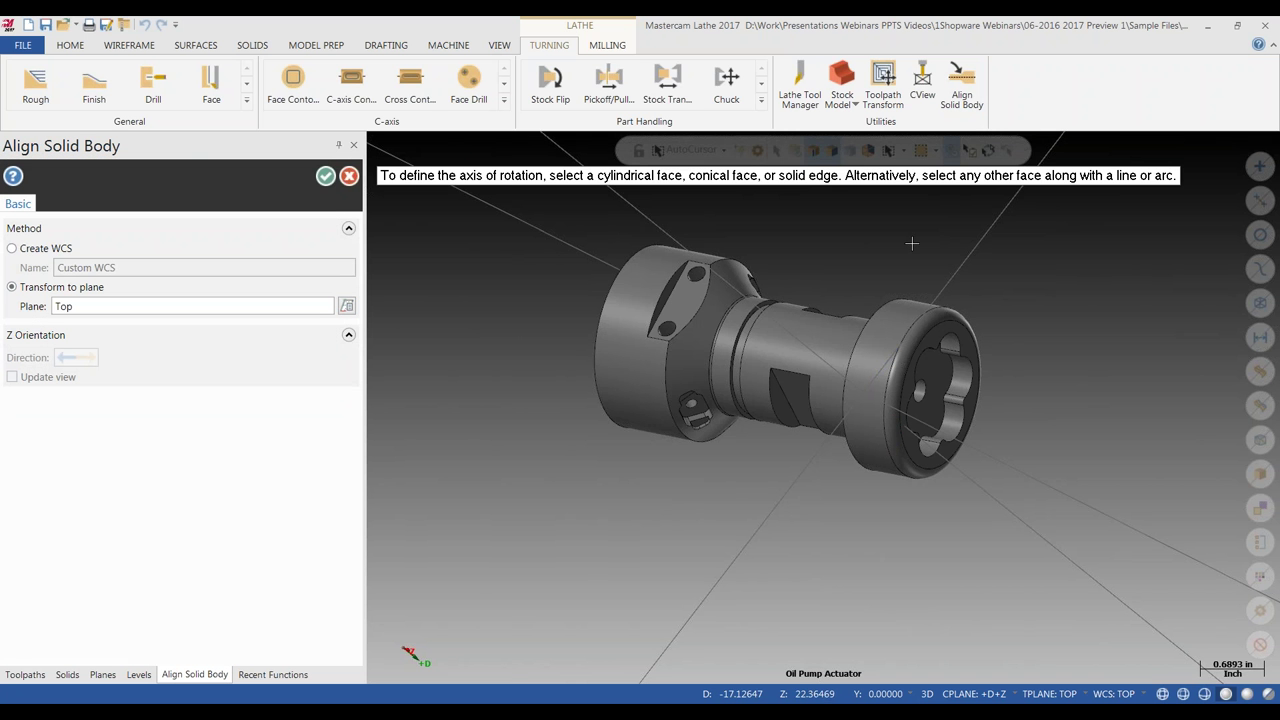
# Define the rotation axis from the front flange's cylindrical face, align X to the central notch's curved edge, and apply the alignment.
pyautogui.click(885, 335)
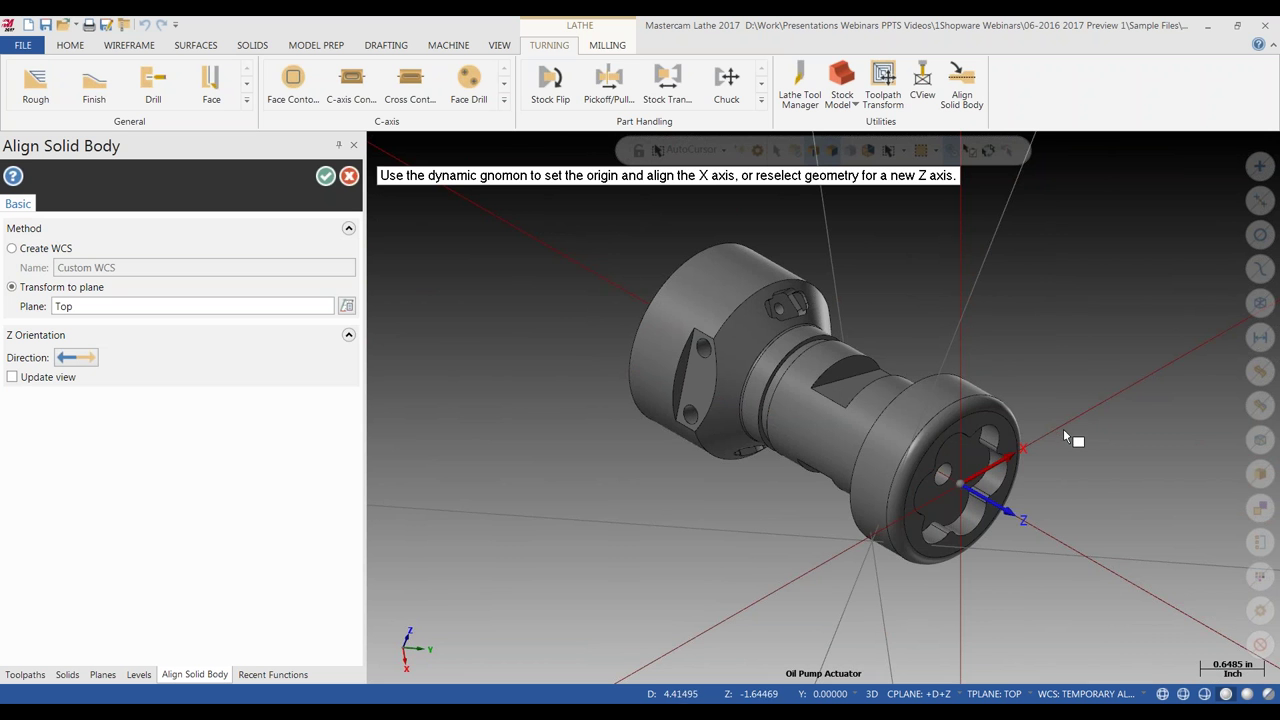
pyautogui.click(1013, 462)
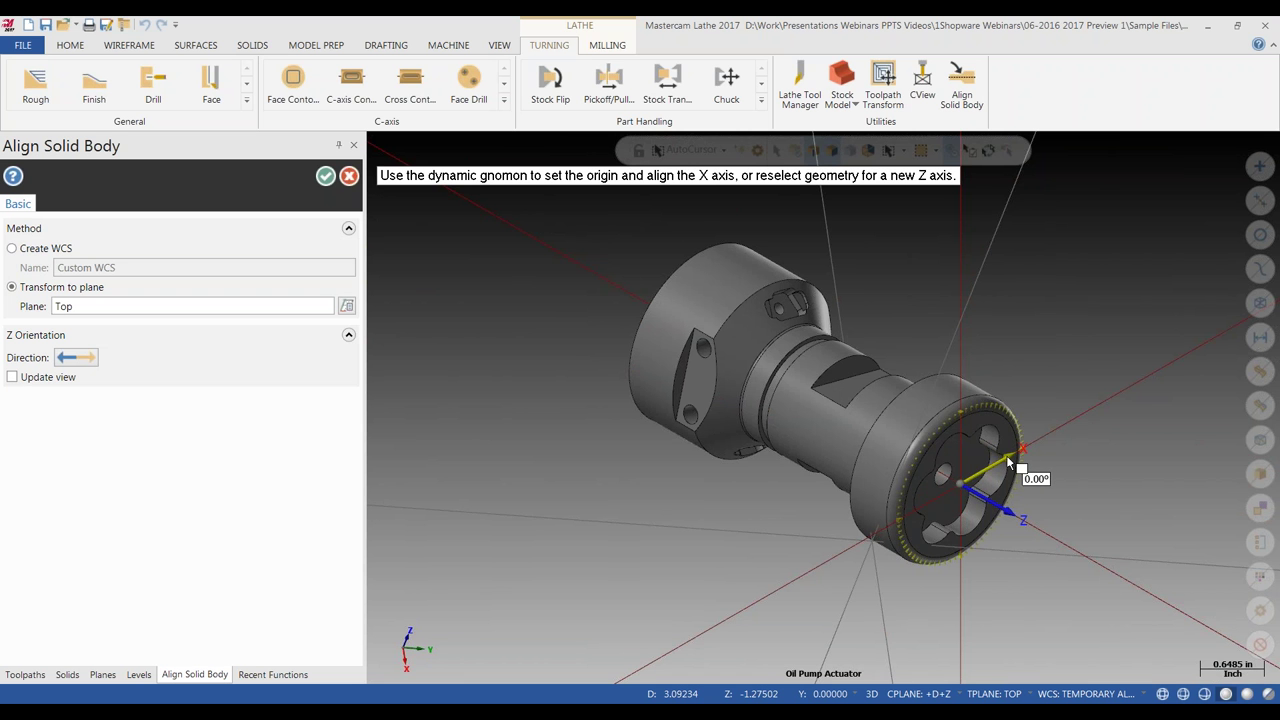
pyautogui.click(851, 365)
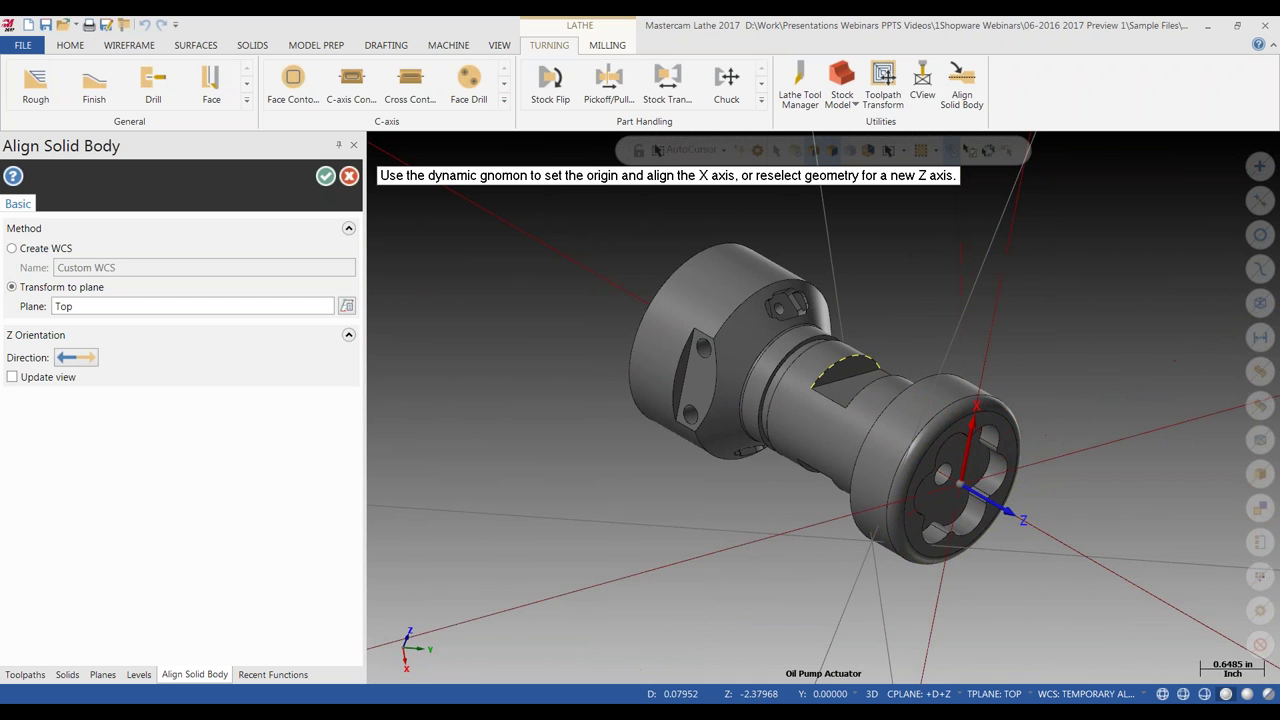
pyautogui.click(326, 177)
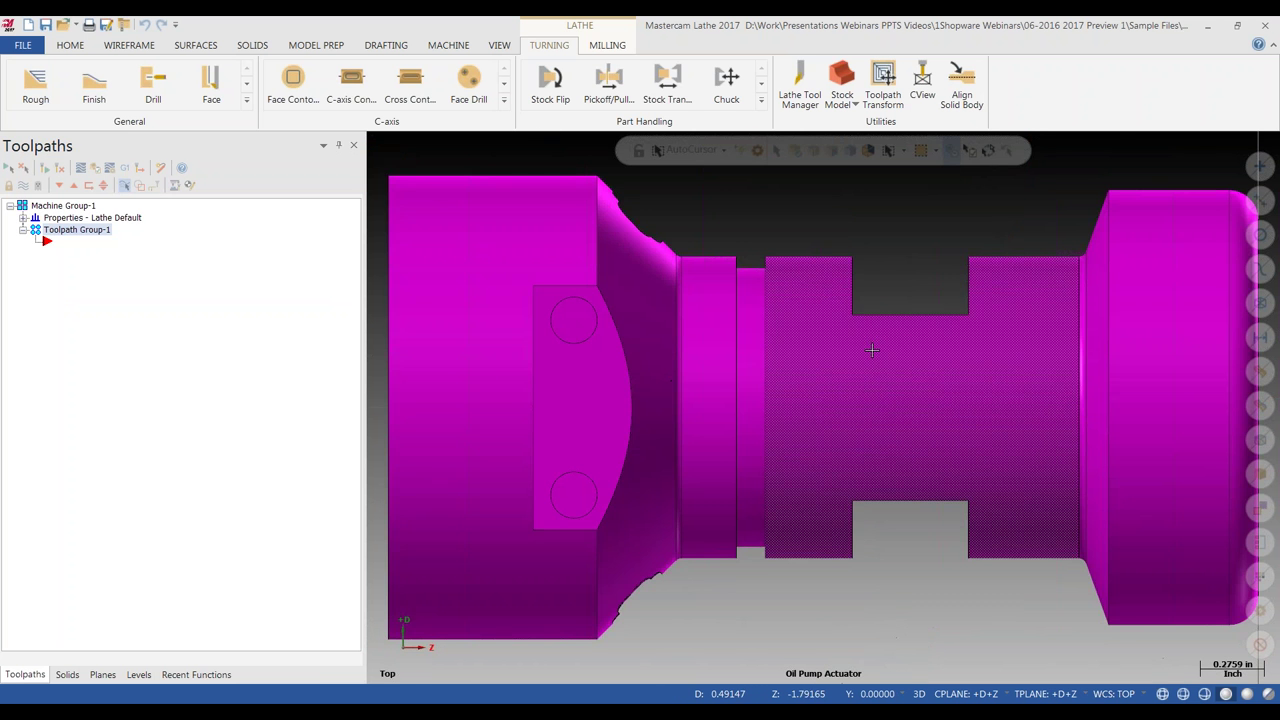
# Clear the result colors from the realigned oil pump actuator.
pyautogui.scroll(-5, 998, 373)
pyautogui.moveTo(998, 373); pyautogui.dragTo(880, 410, button='middle')
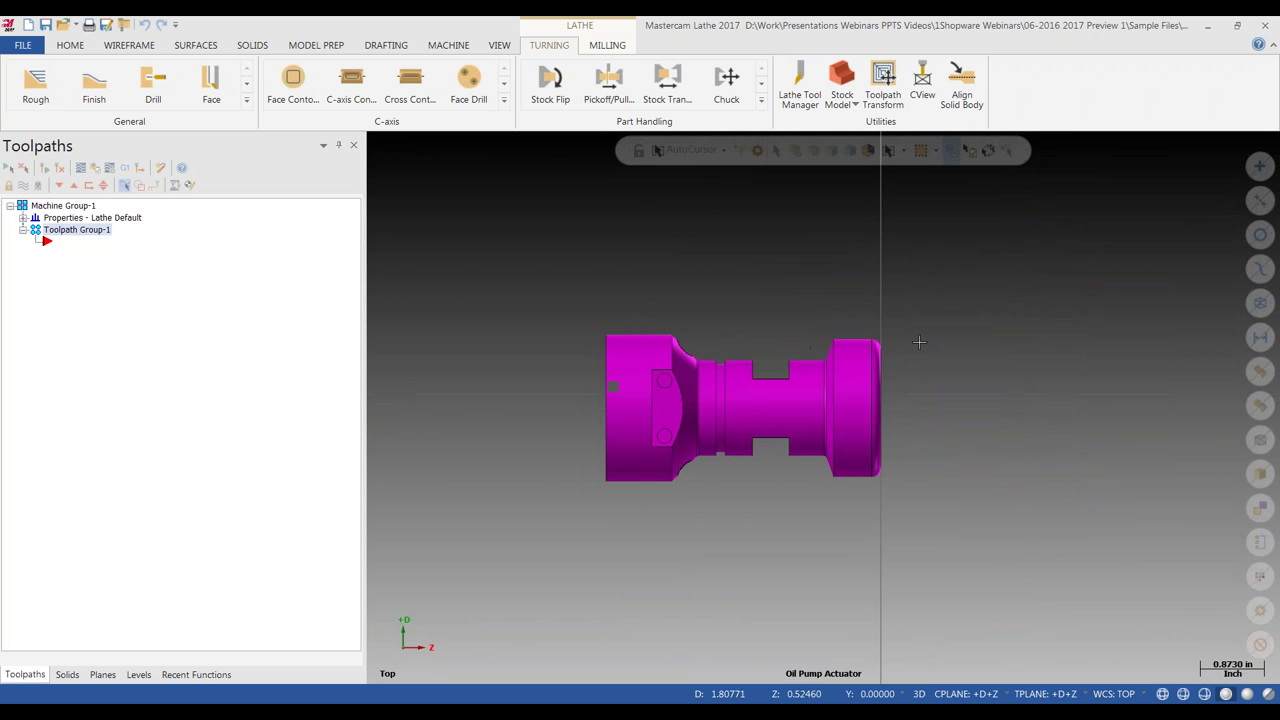
pyautogui.rightClick(912, 348)
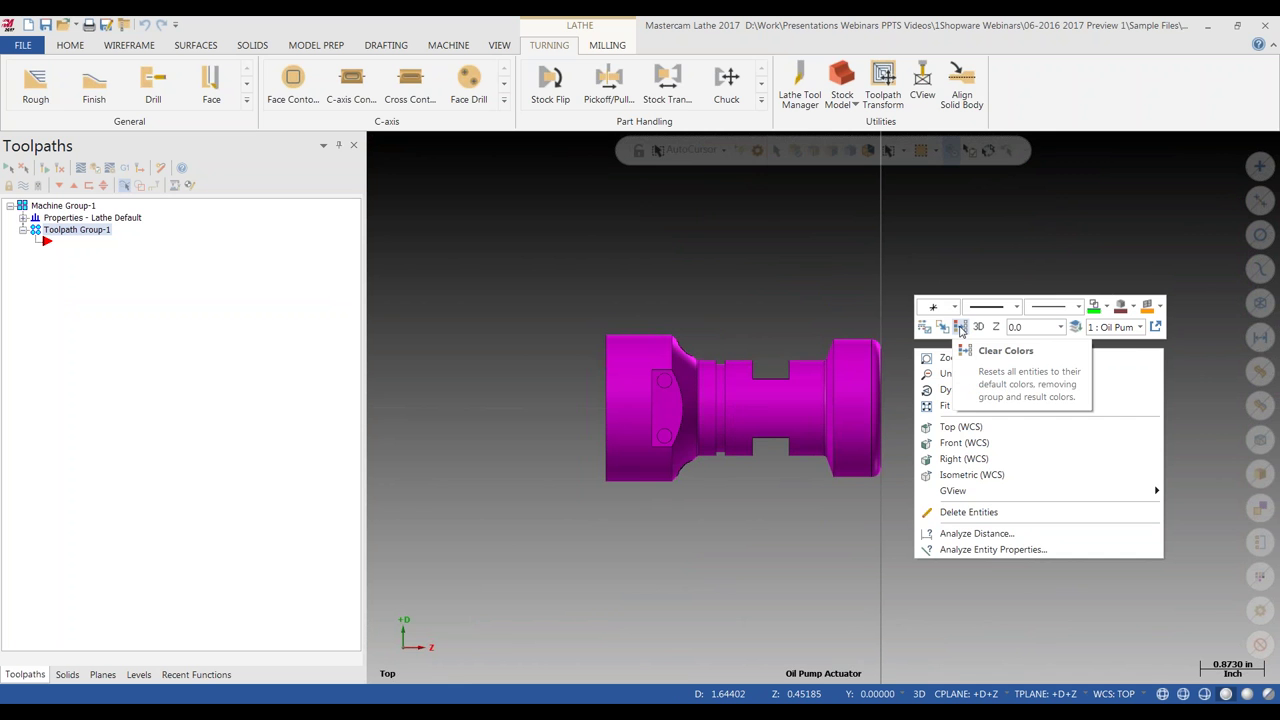
pyautogui.click(960, 330)
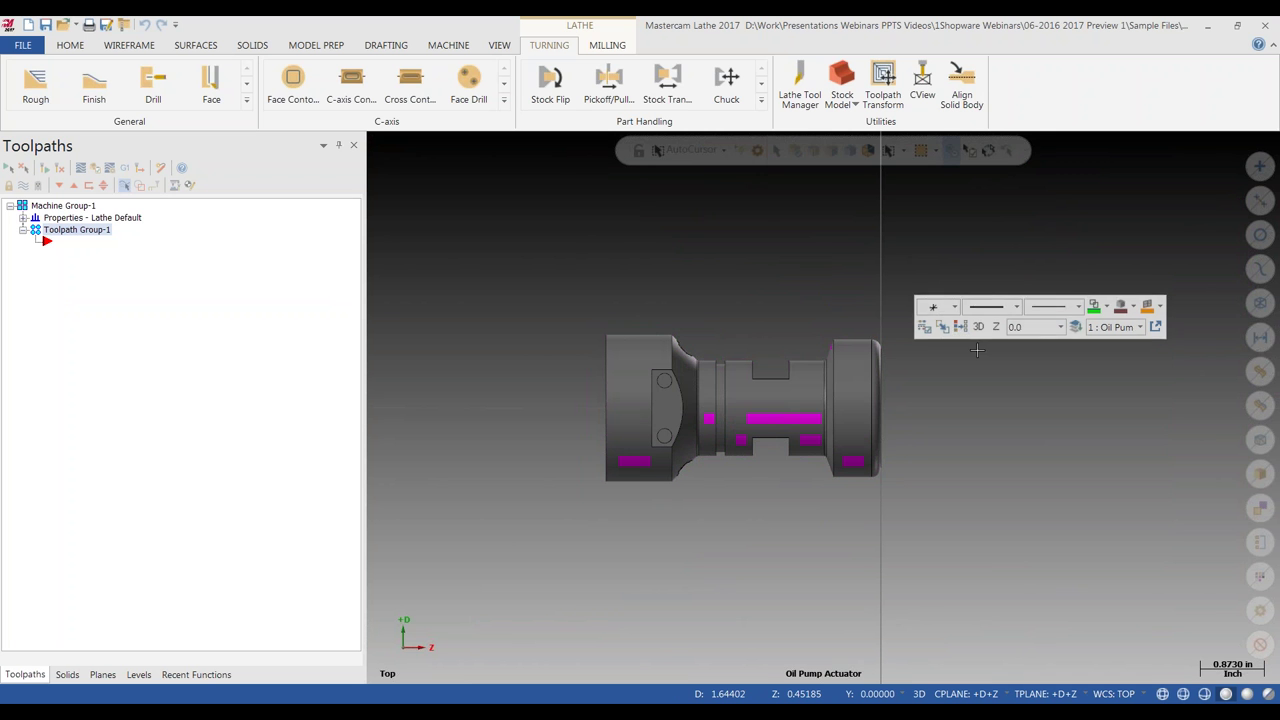